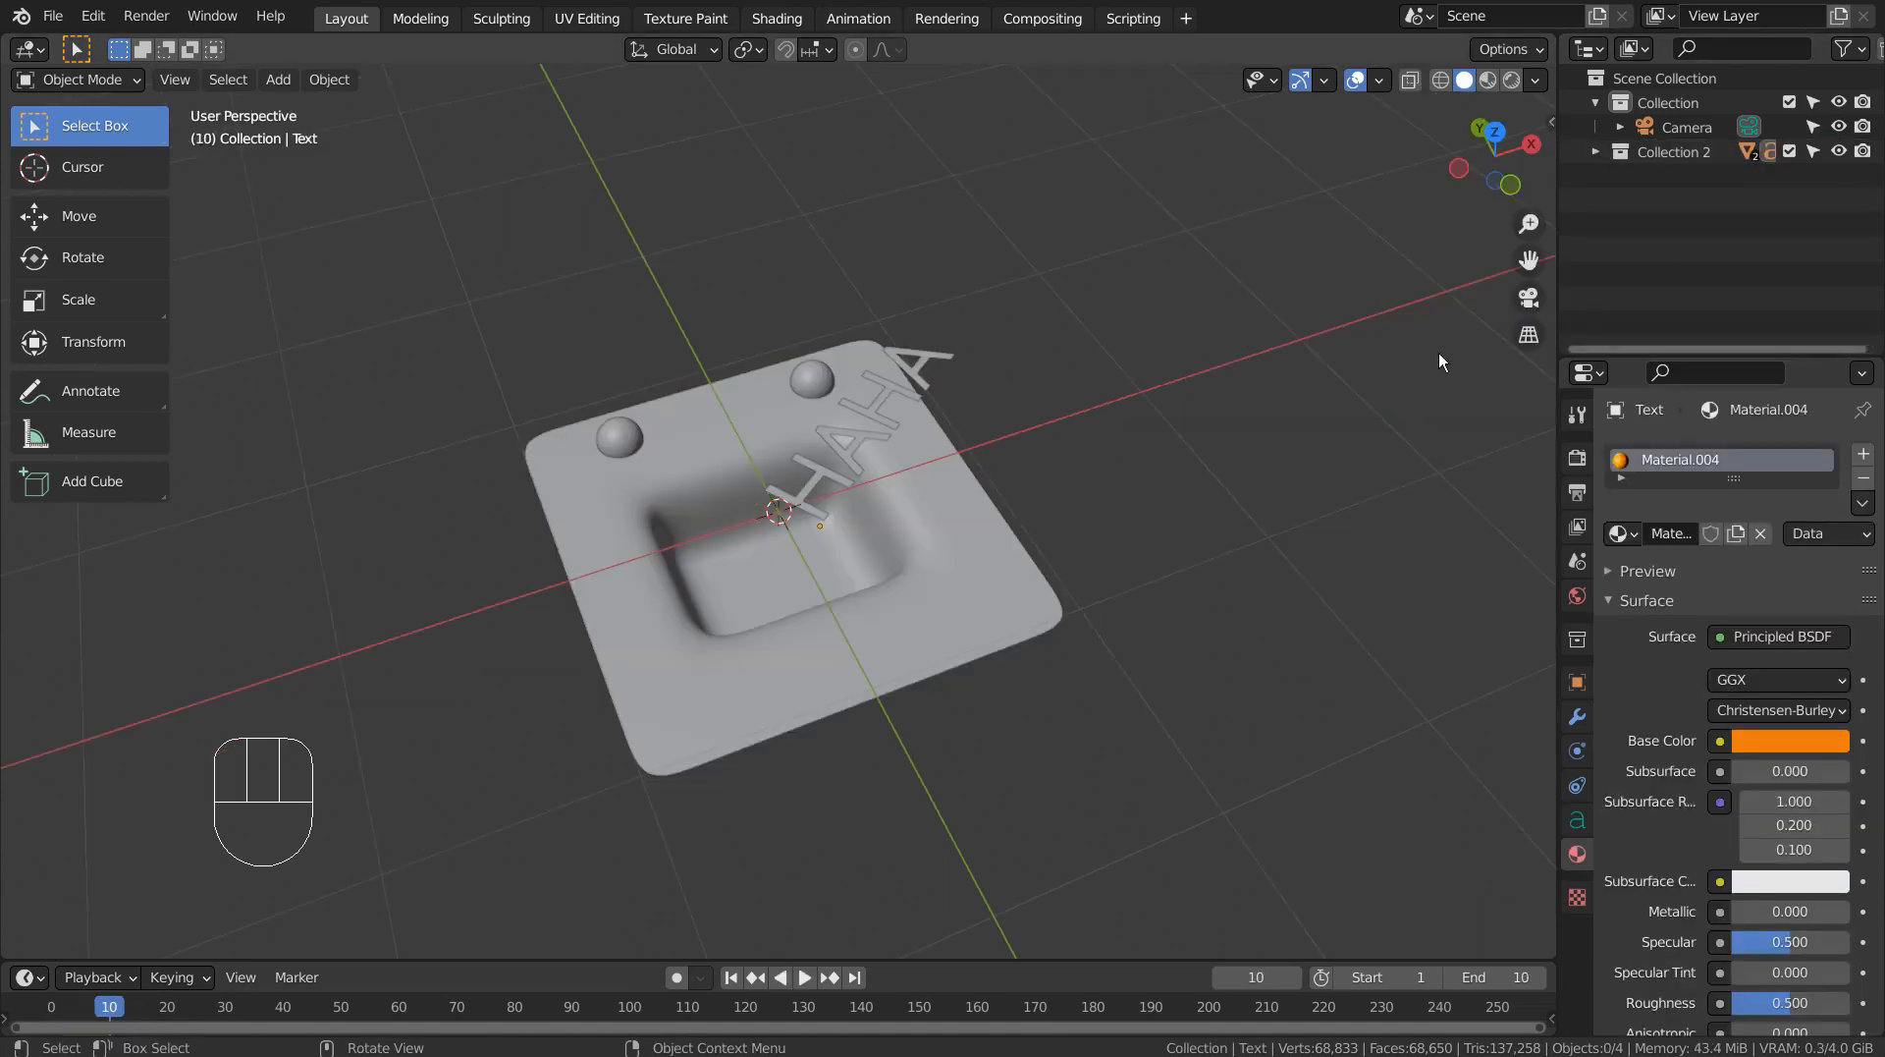
# Examine the finished HAHA face model and its animation in material preview, wireframe and solid shading, and return to the first frame.
pyautogui.click(1489, 83)
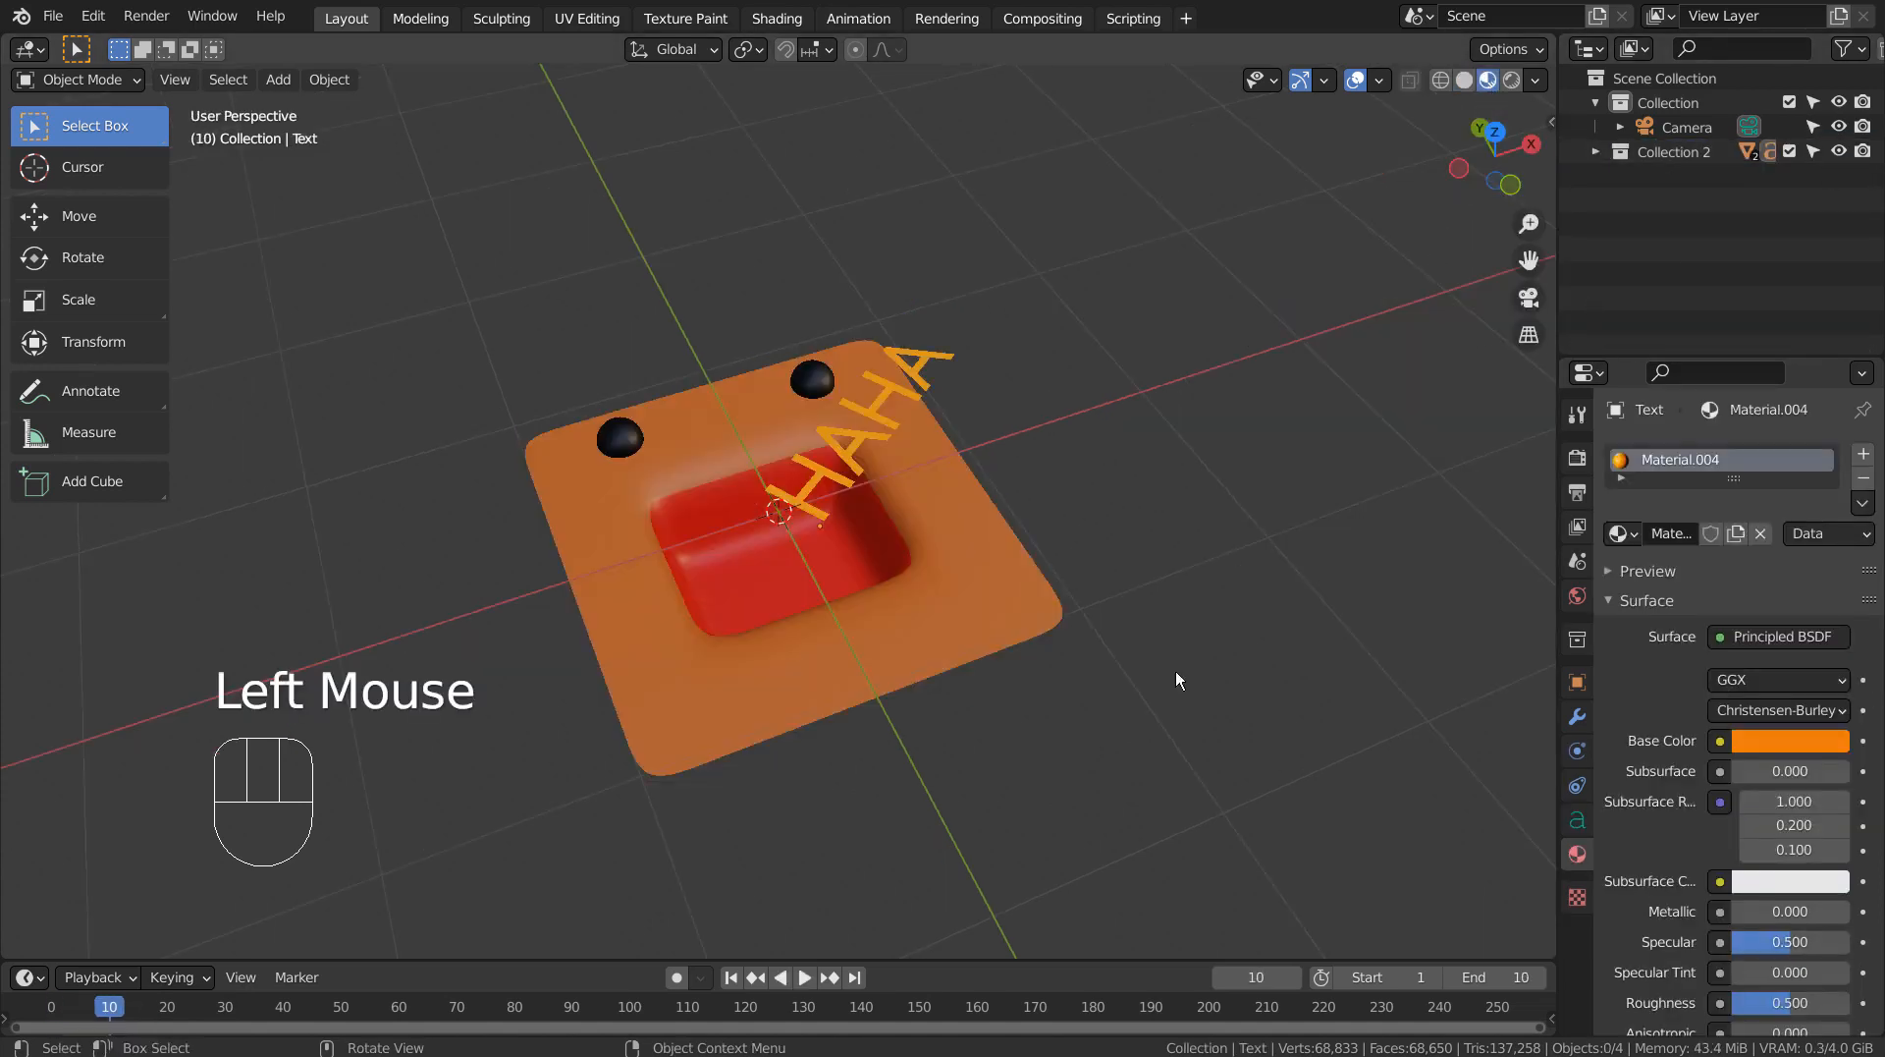
pyautogui.click(801, 980)
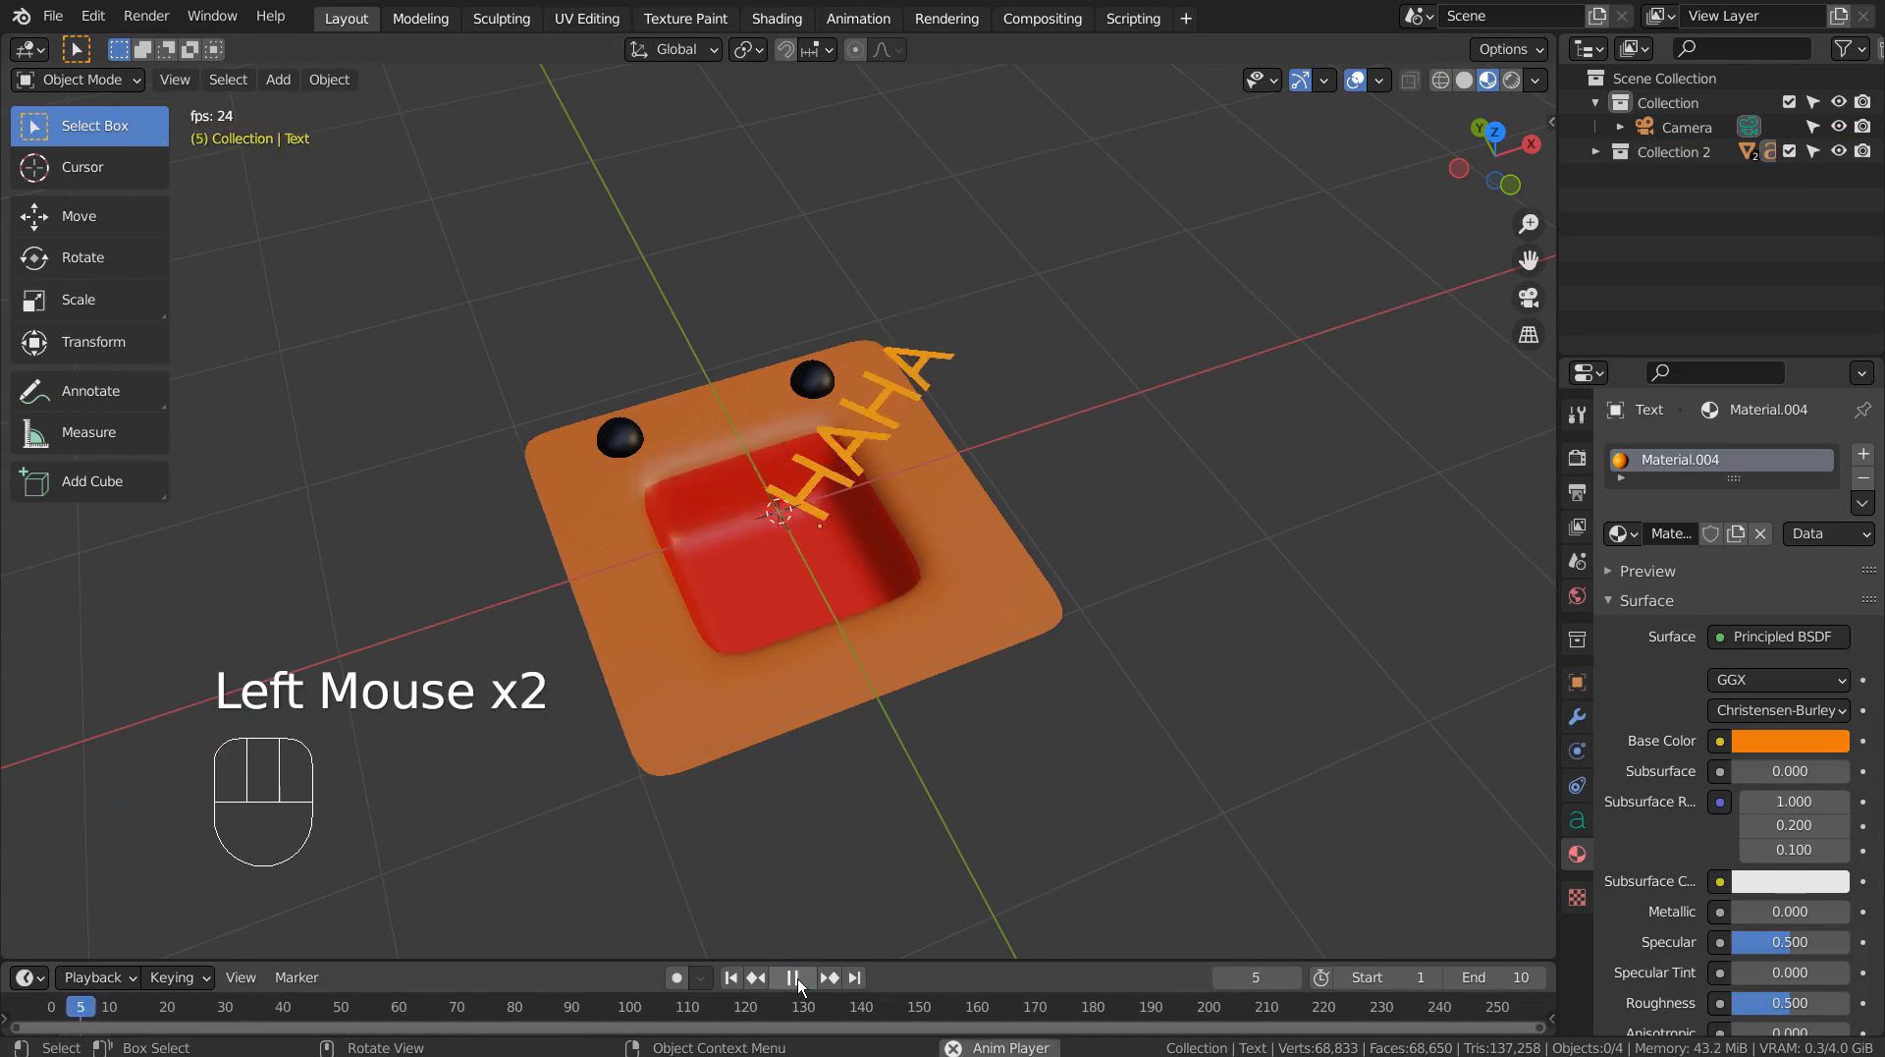
pyautogui.click(1441, 80)
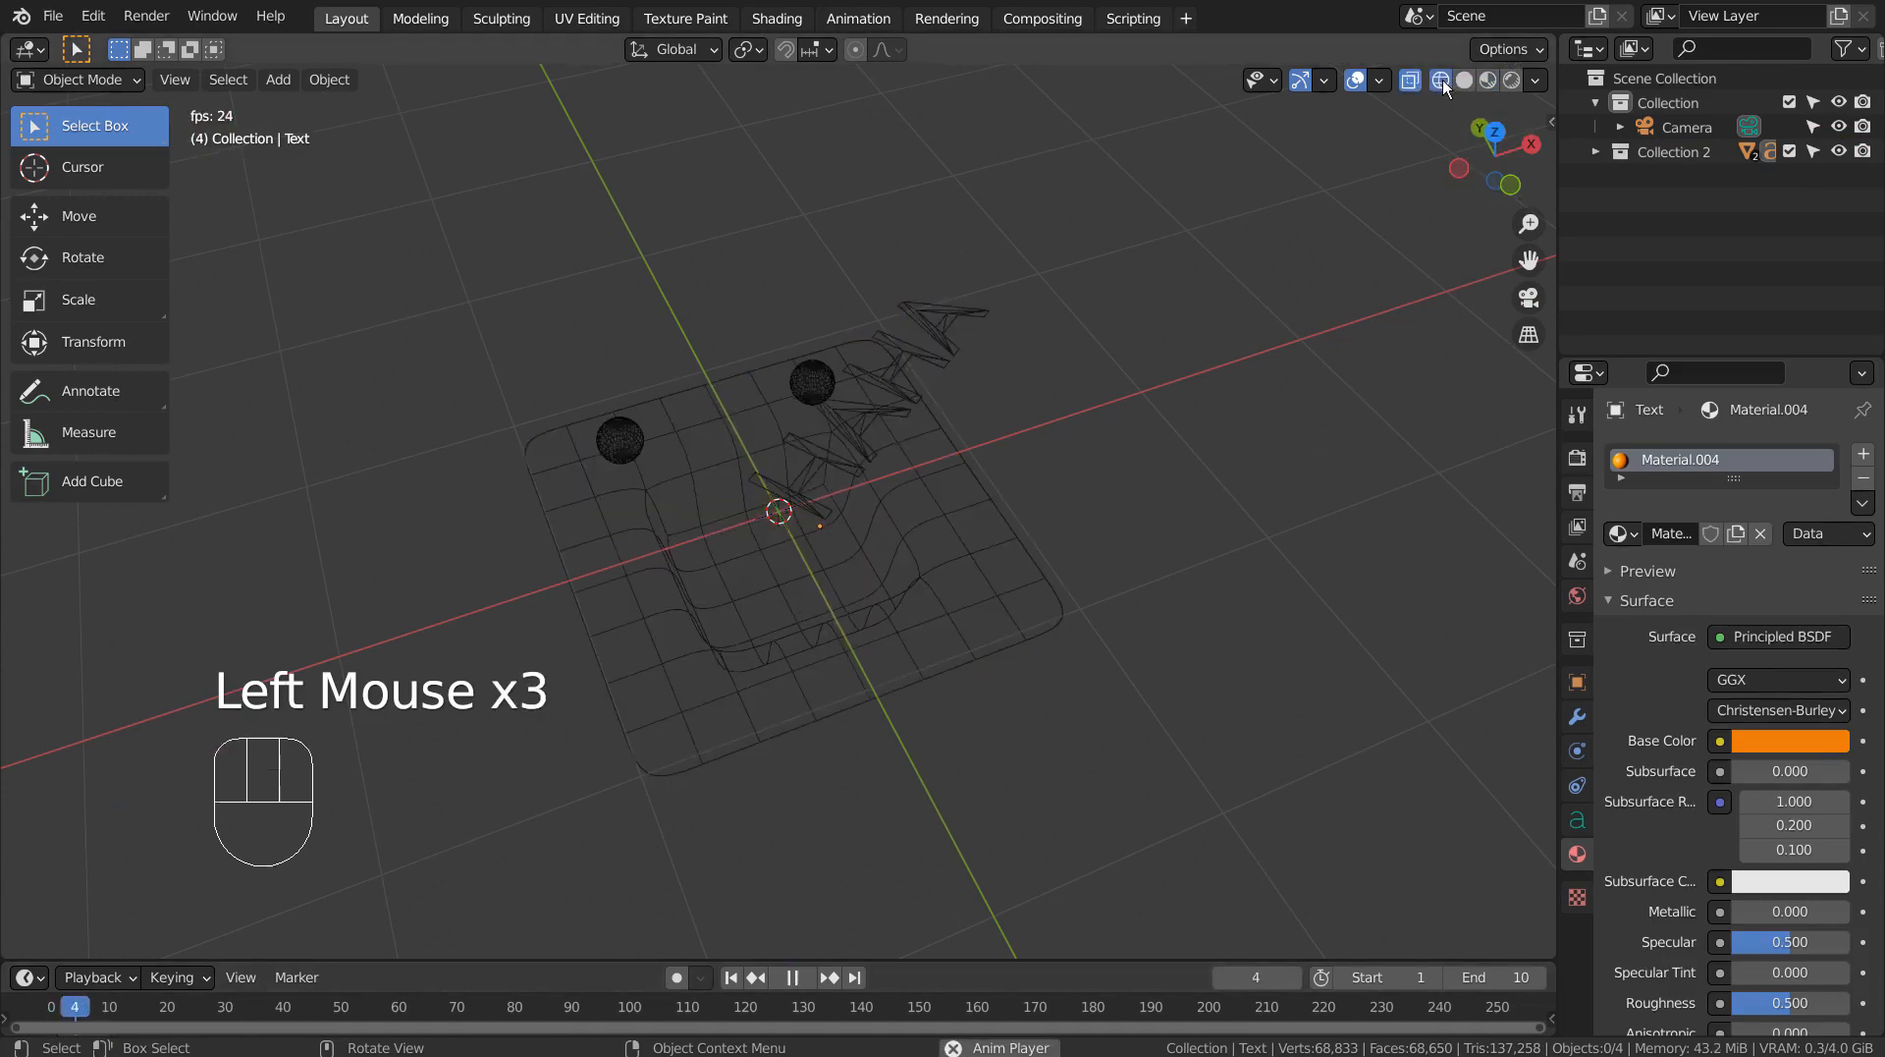
pyautogui.scroll(4, 1019, 432)
pyautogui.moveTo(1016, 463); pyautogui.dragTo(1074, 439, button='middle')
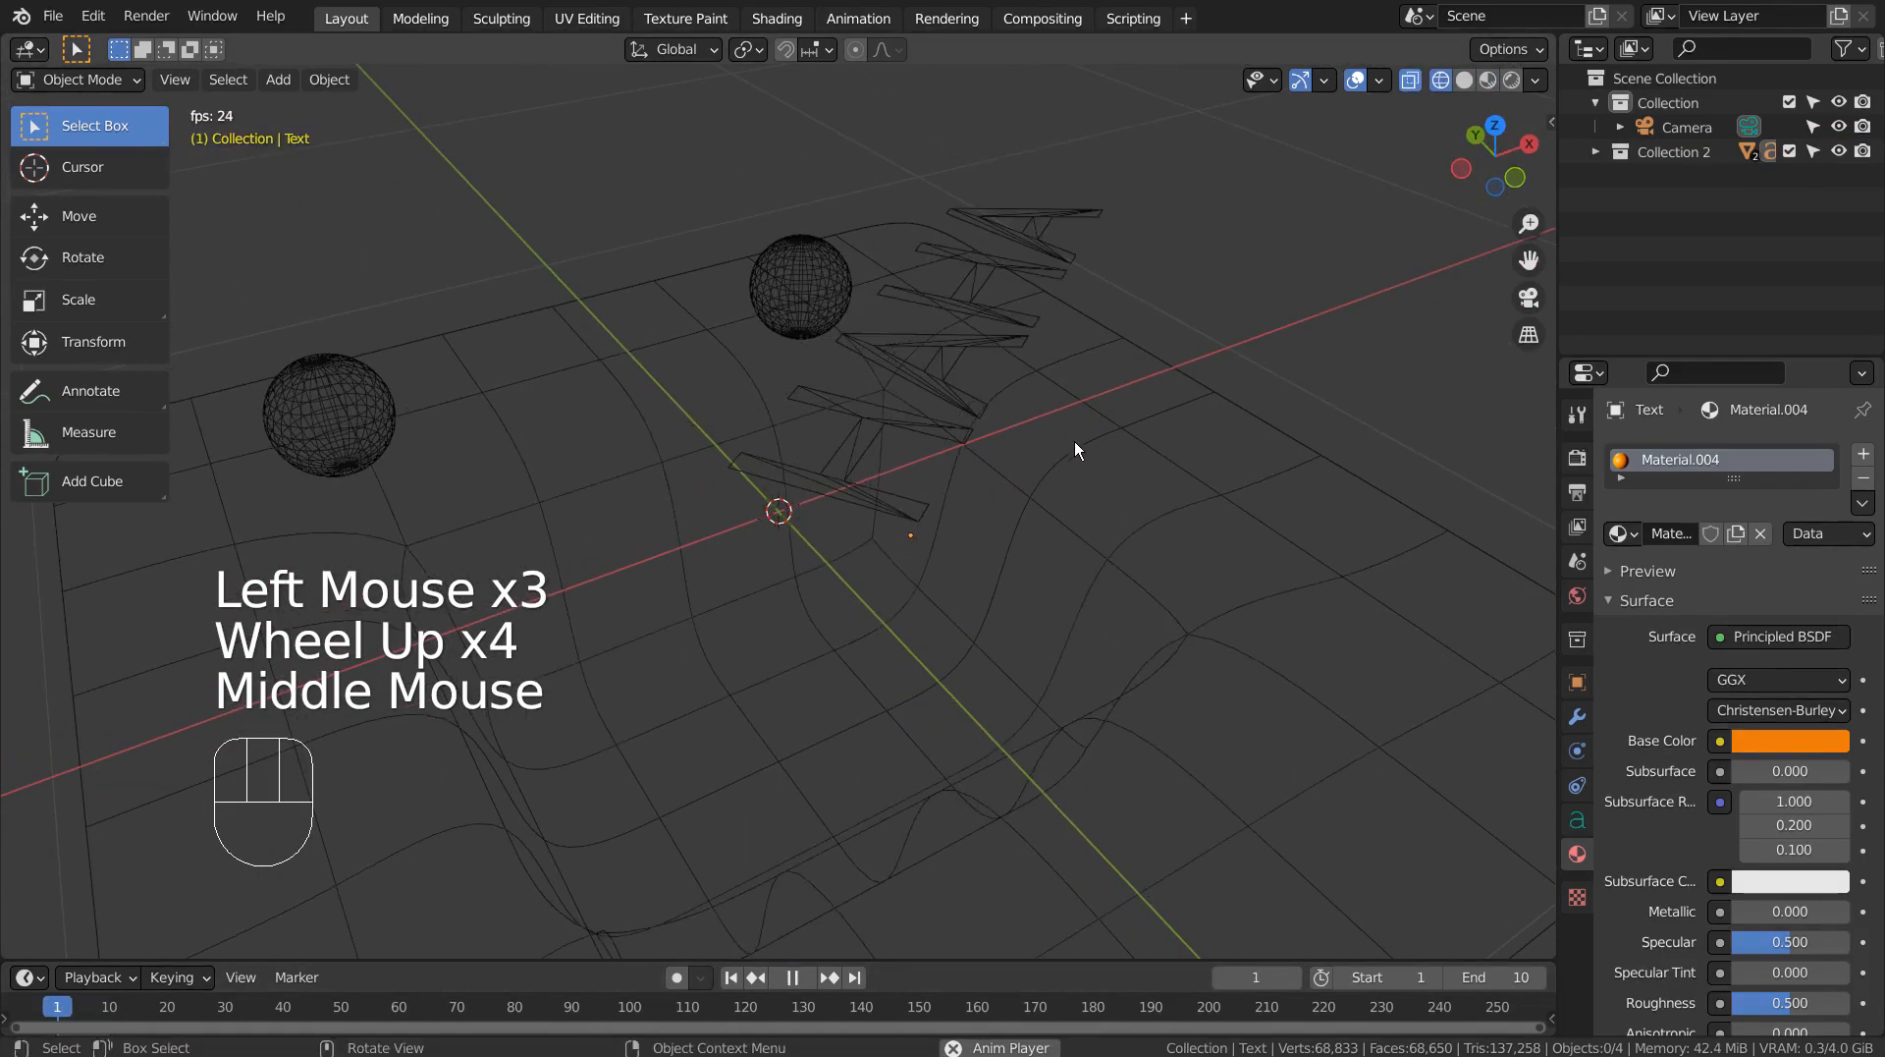
pyautogui.click(1463, 80)
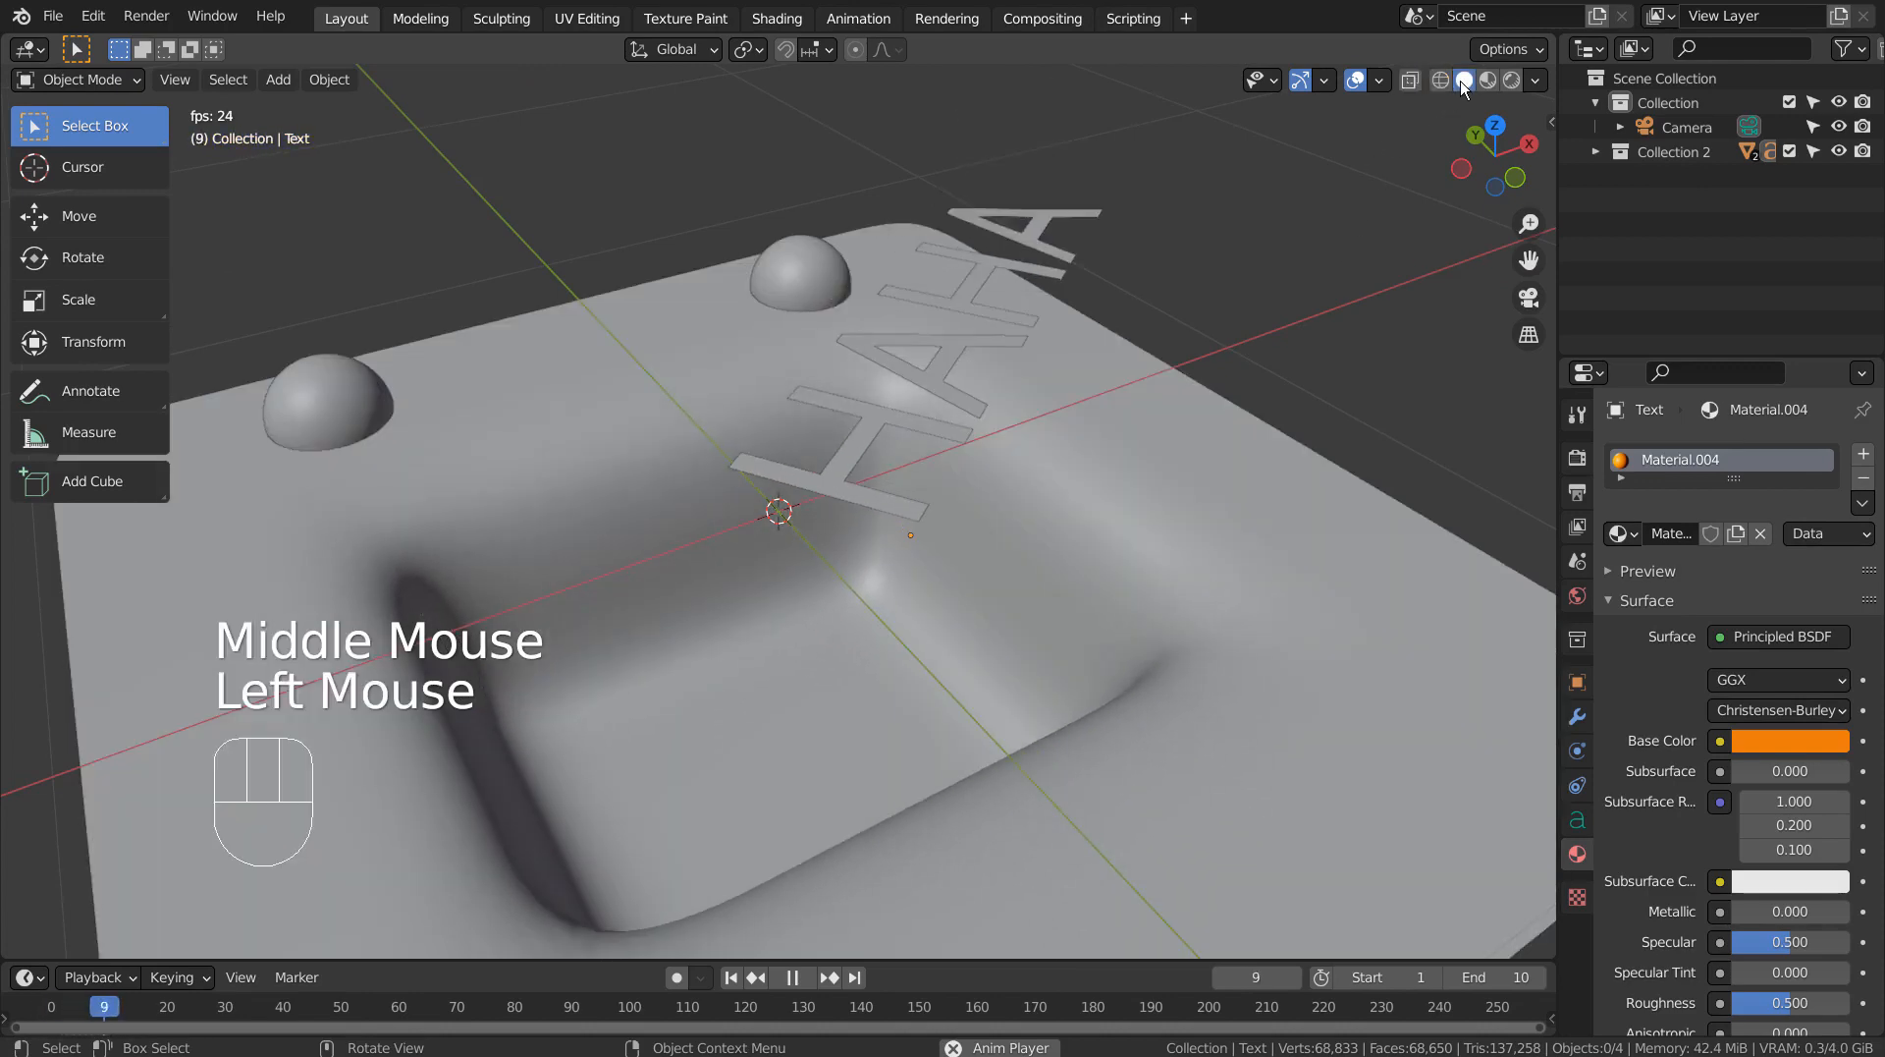
pyautogui.moveTo(1246, 491)
pyautogui.mouseDown(button='middle')
pyautogui.moveTo(1051, 681)
pyautogui.moveTo(958, 620)
pyautogui.moveTo(909, 552)
pyautogui.moveTo(1188, 610)
pyautogui.mouseUp(button='middle')
pyautogui.scroll(-5, 1187, 610)
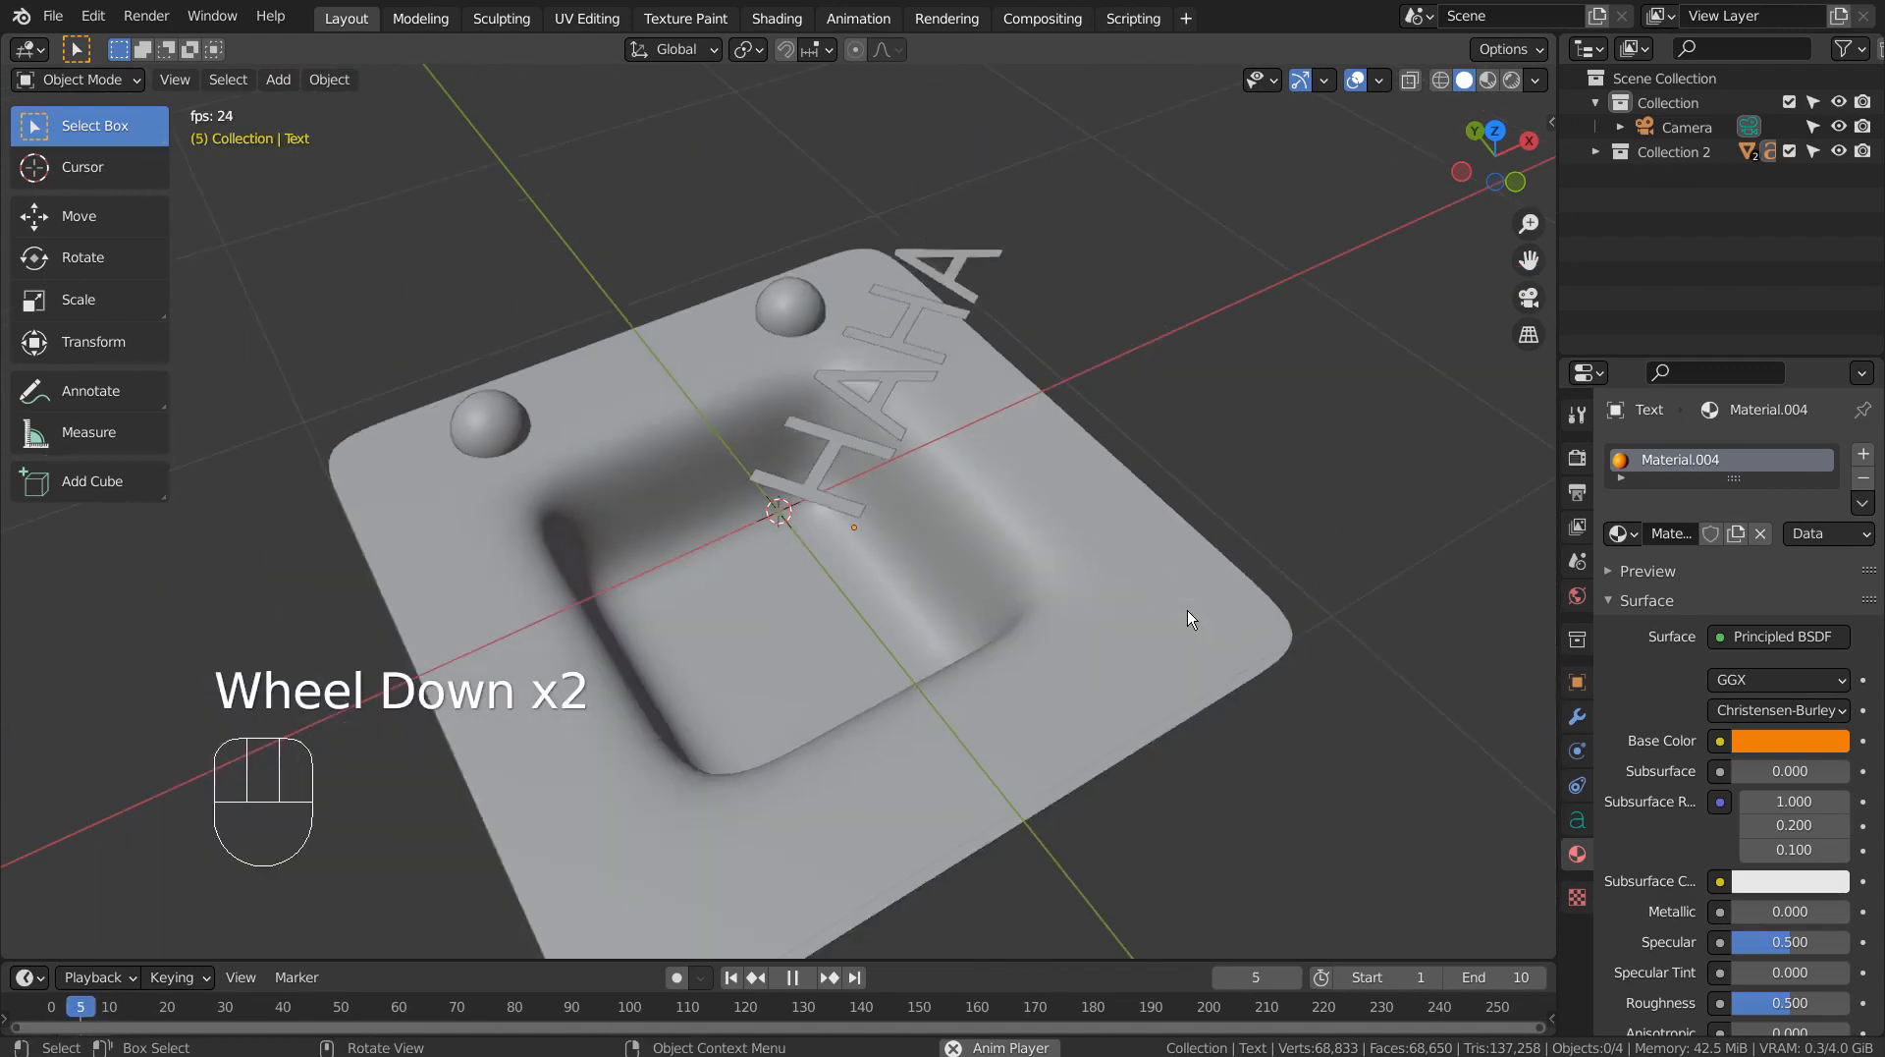
pyautogui.click(1487, 81)
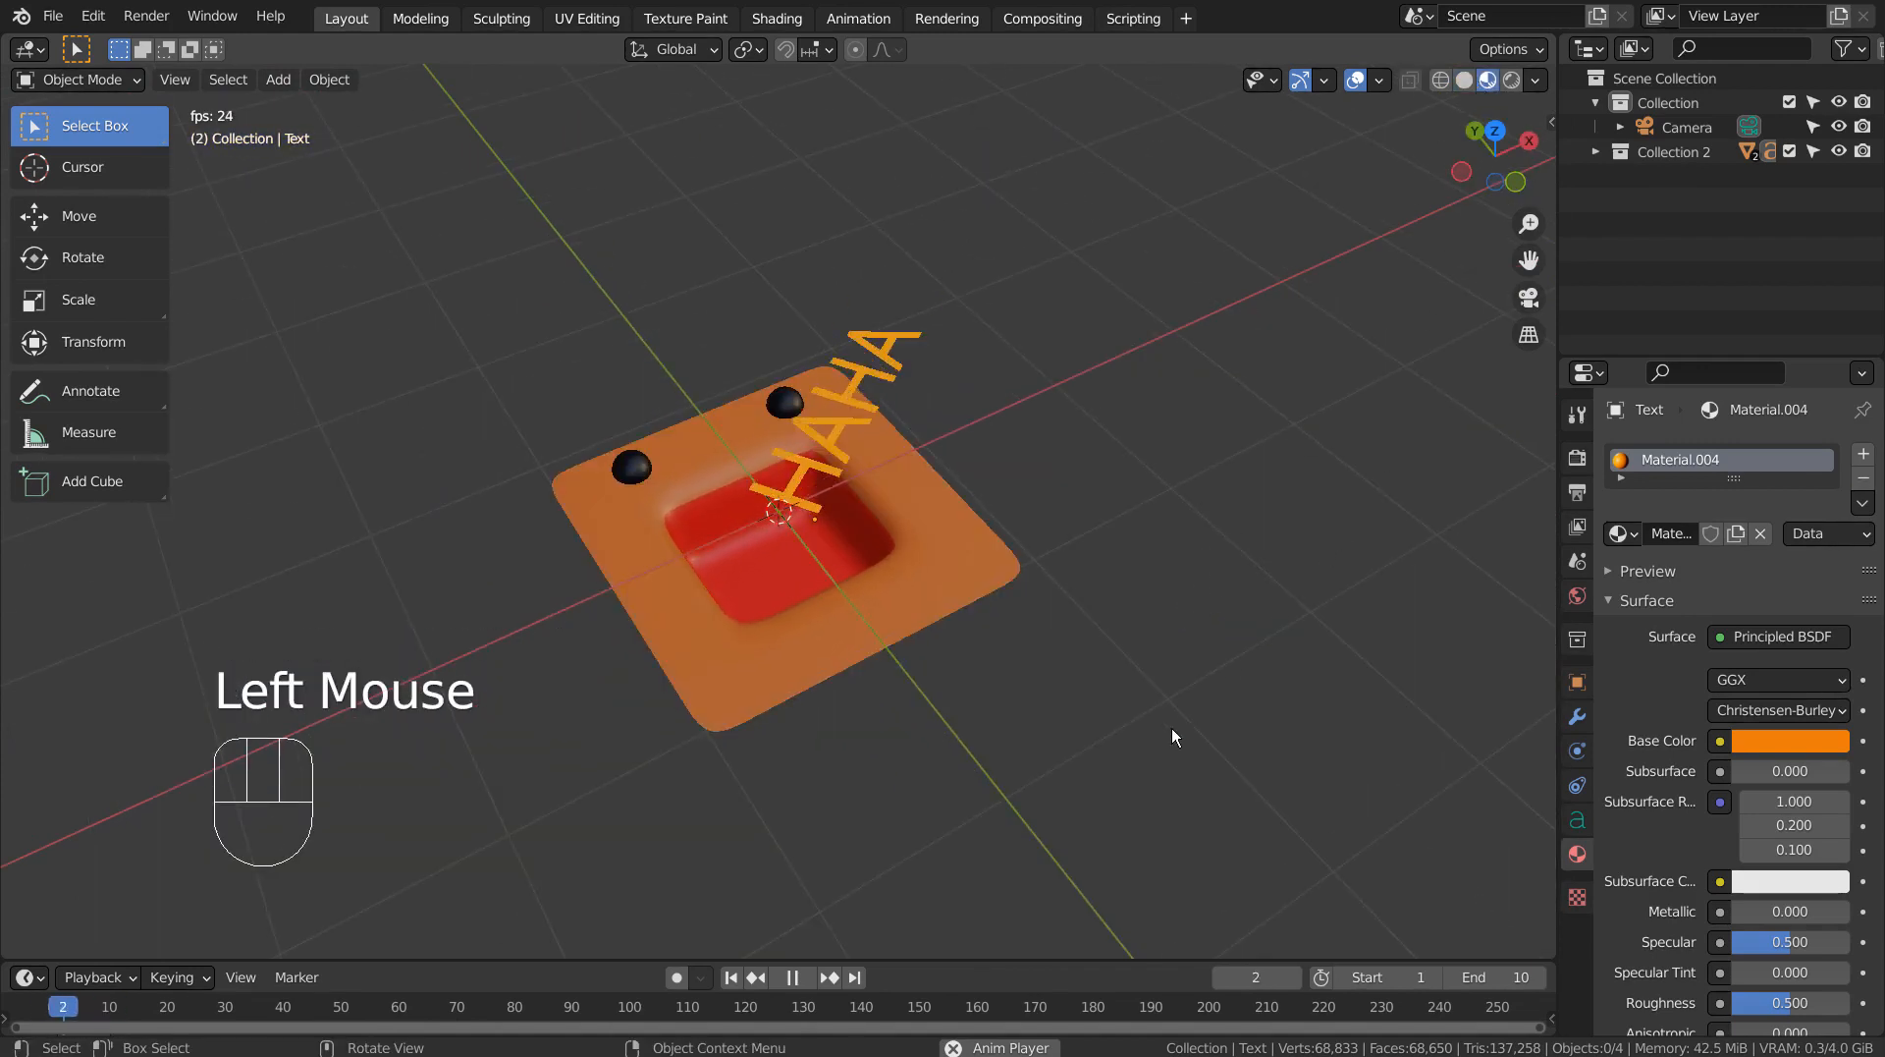
pyautogui.click(790, 980)
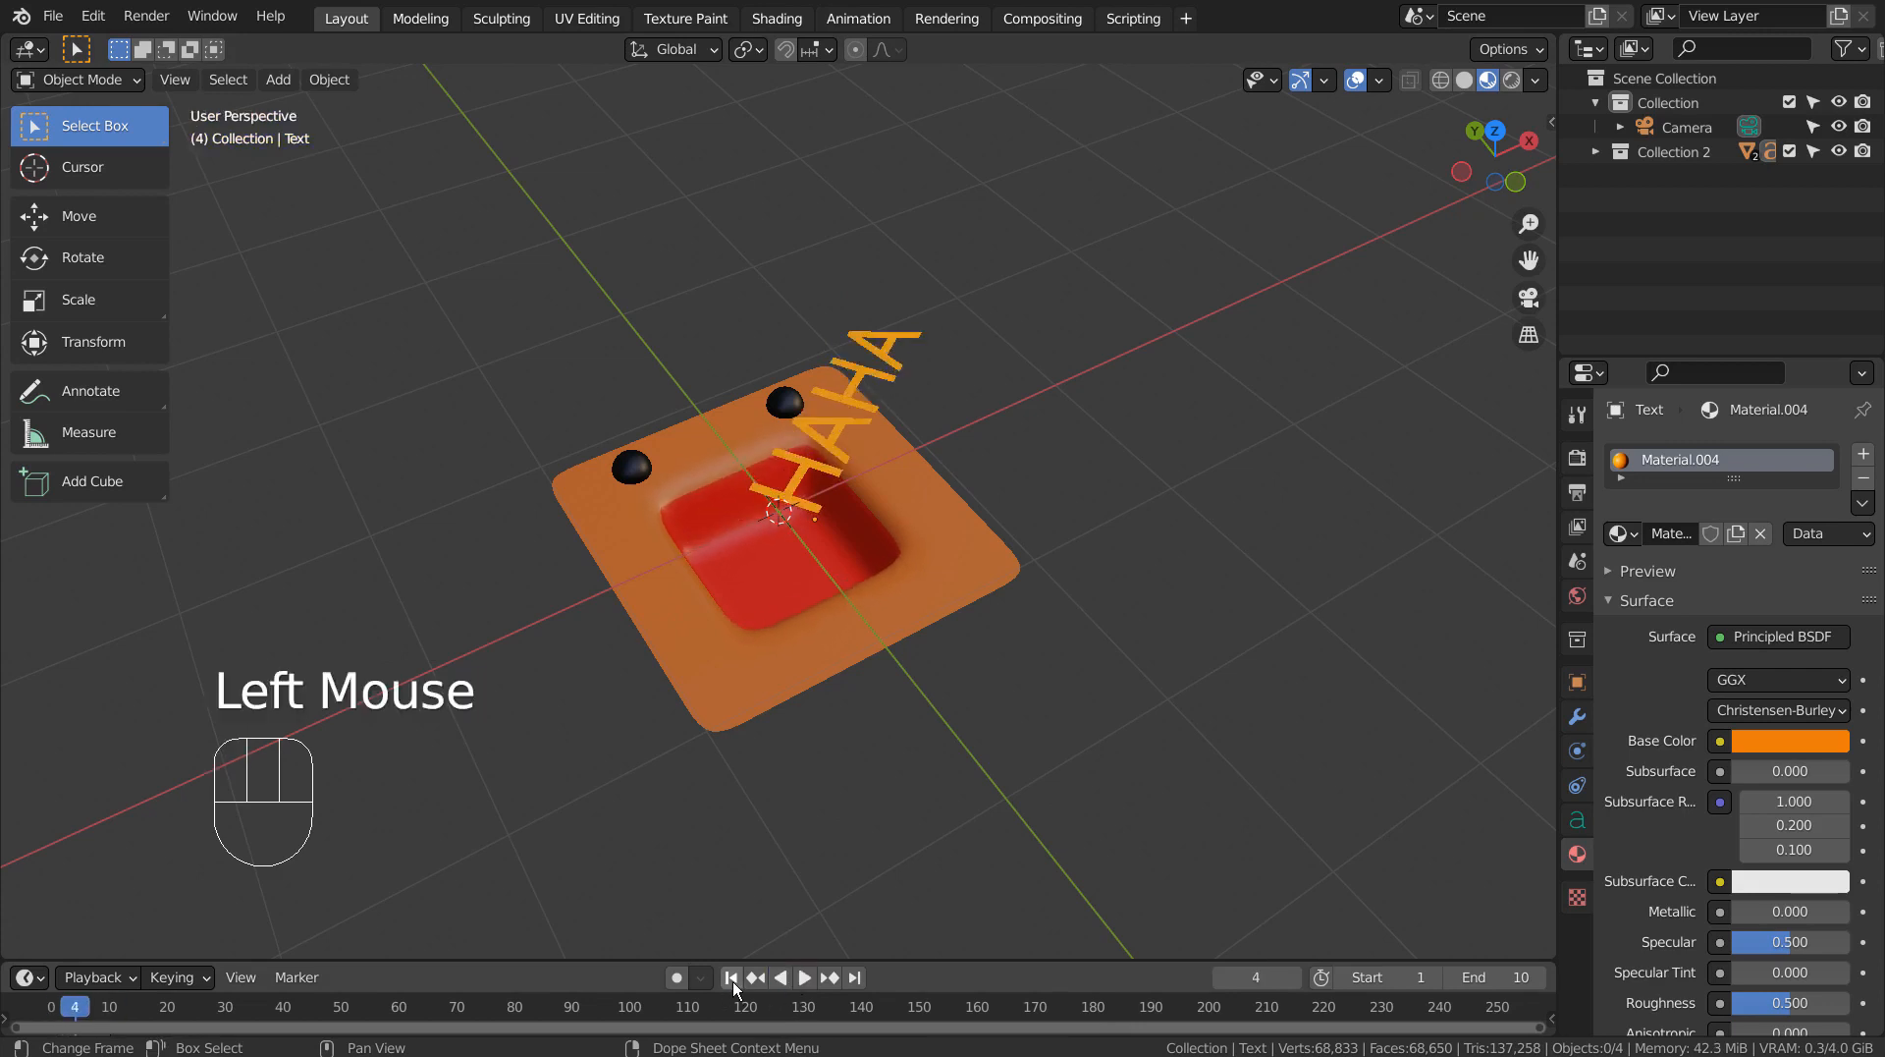
pyautogui.click(732, 978)
# Switch the viewport to wireframe shading and hide Collection 2.
pyautogui.click(1440, 80)
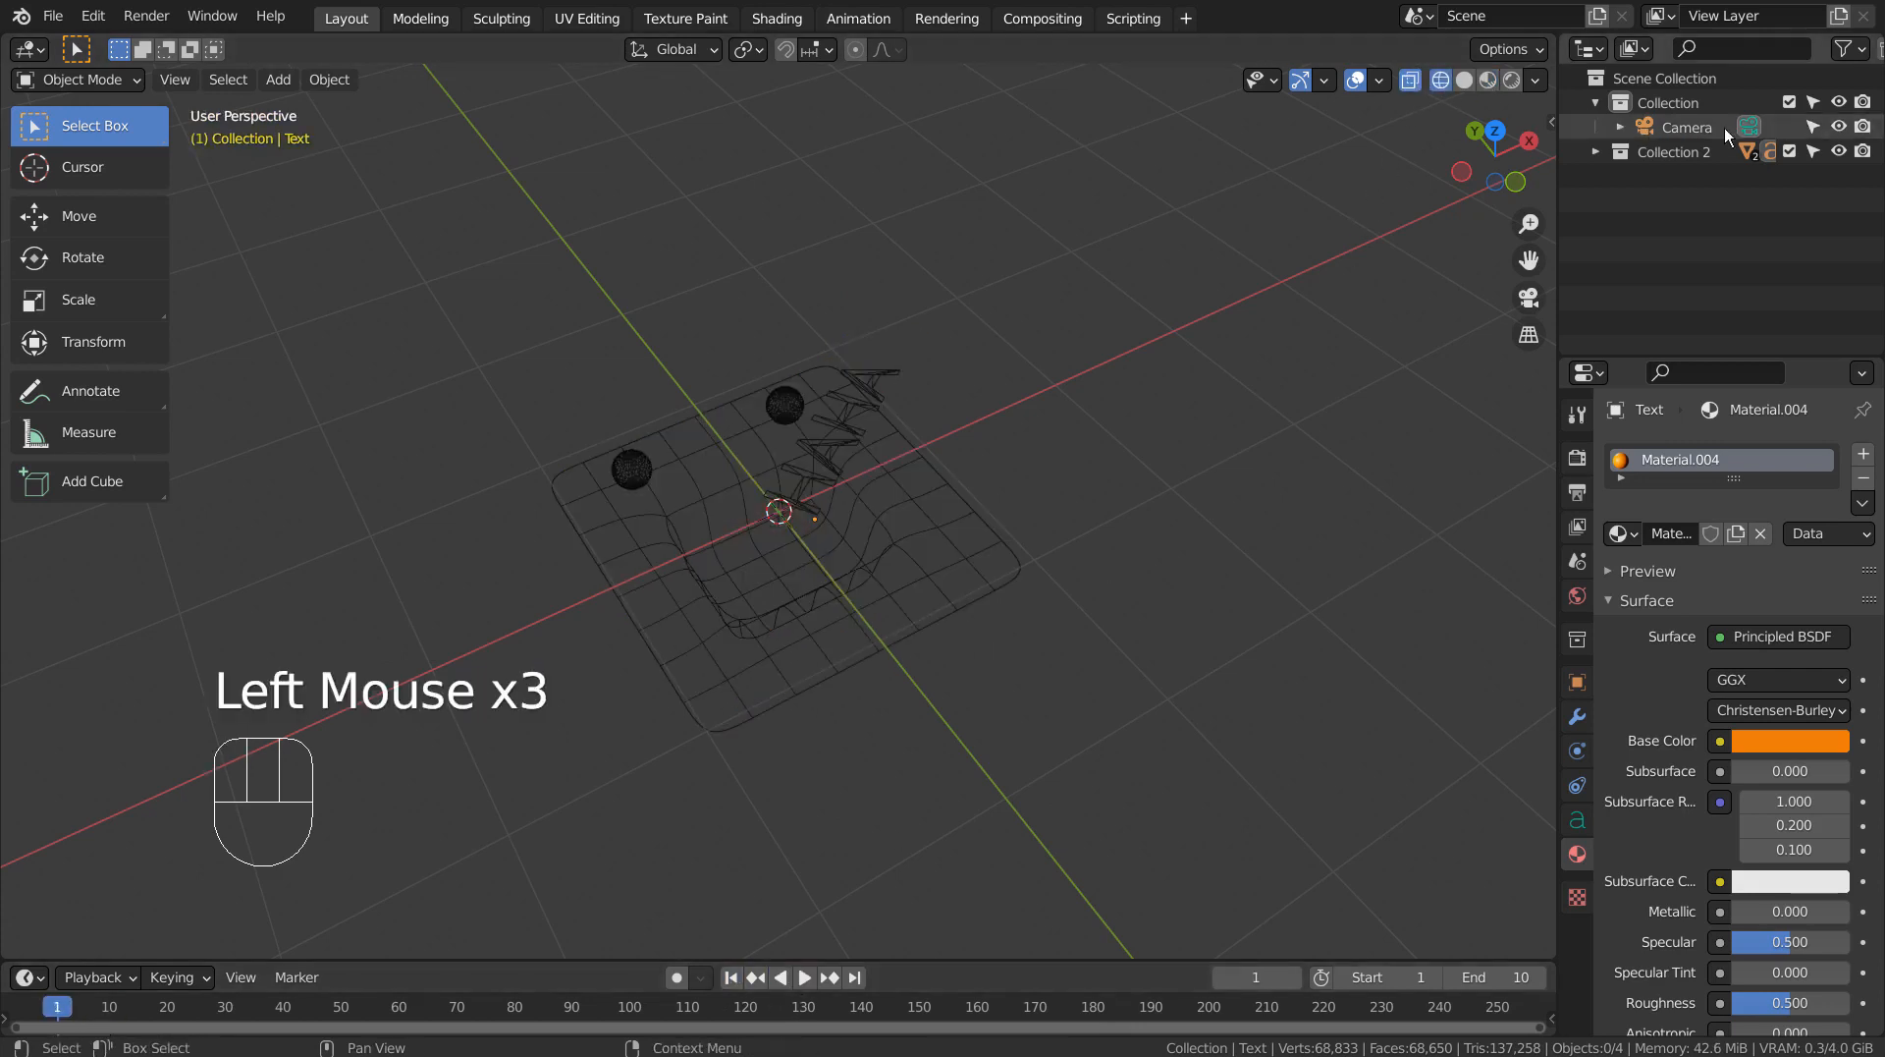
pyautogui.click(1837, 151)
pyautogui.click(1047, 562)
pyautogui.moveTo(1047, 556); pyautogui.dragTo(992, 564, button='middle')
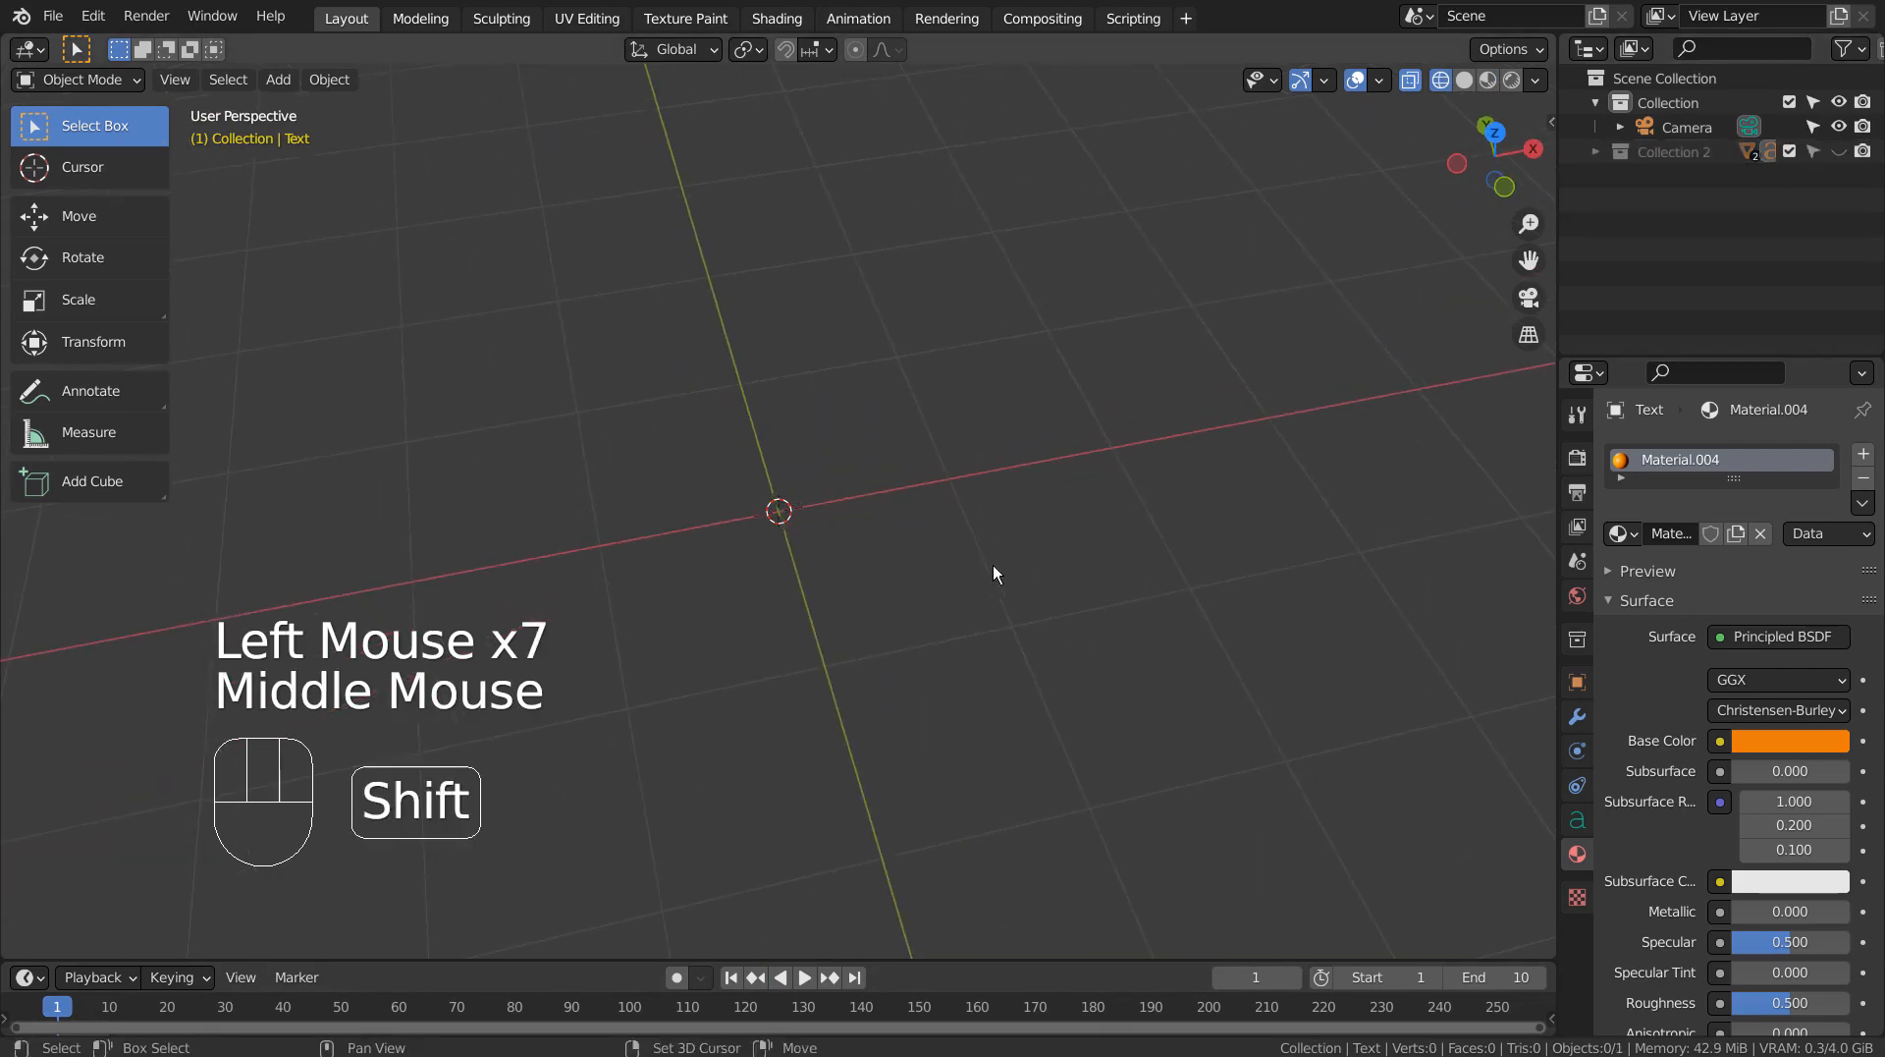
# Add a mesh plane at the world origin.
pyautogui.hotkey('shift', 'a')
pyautogui.moveTo(958, 547)
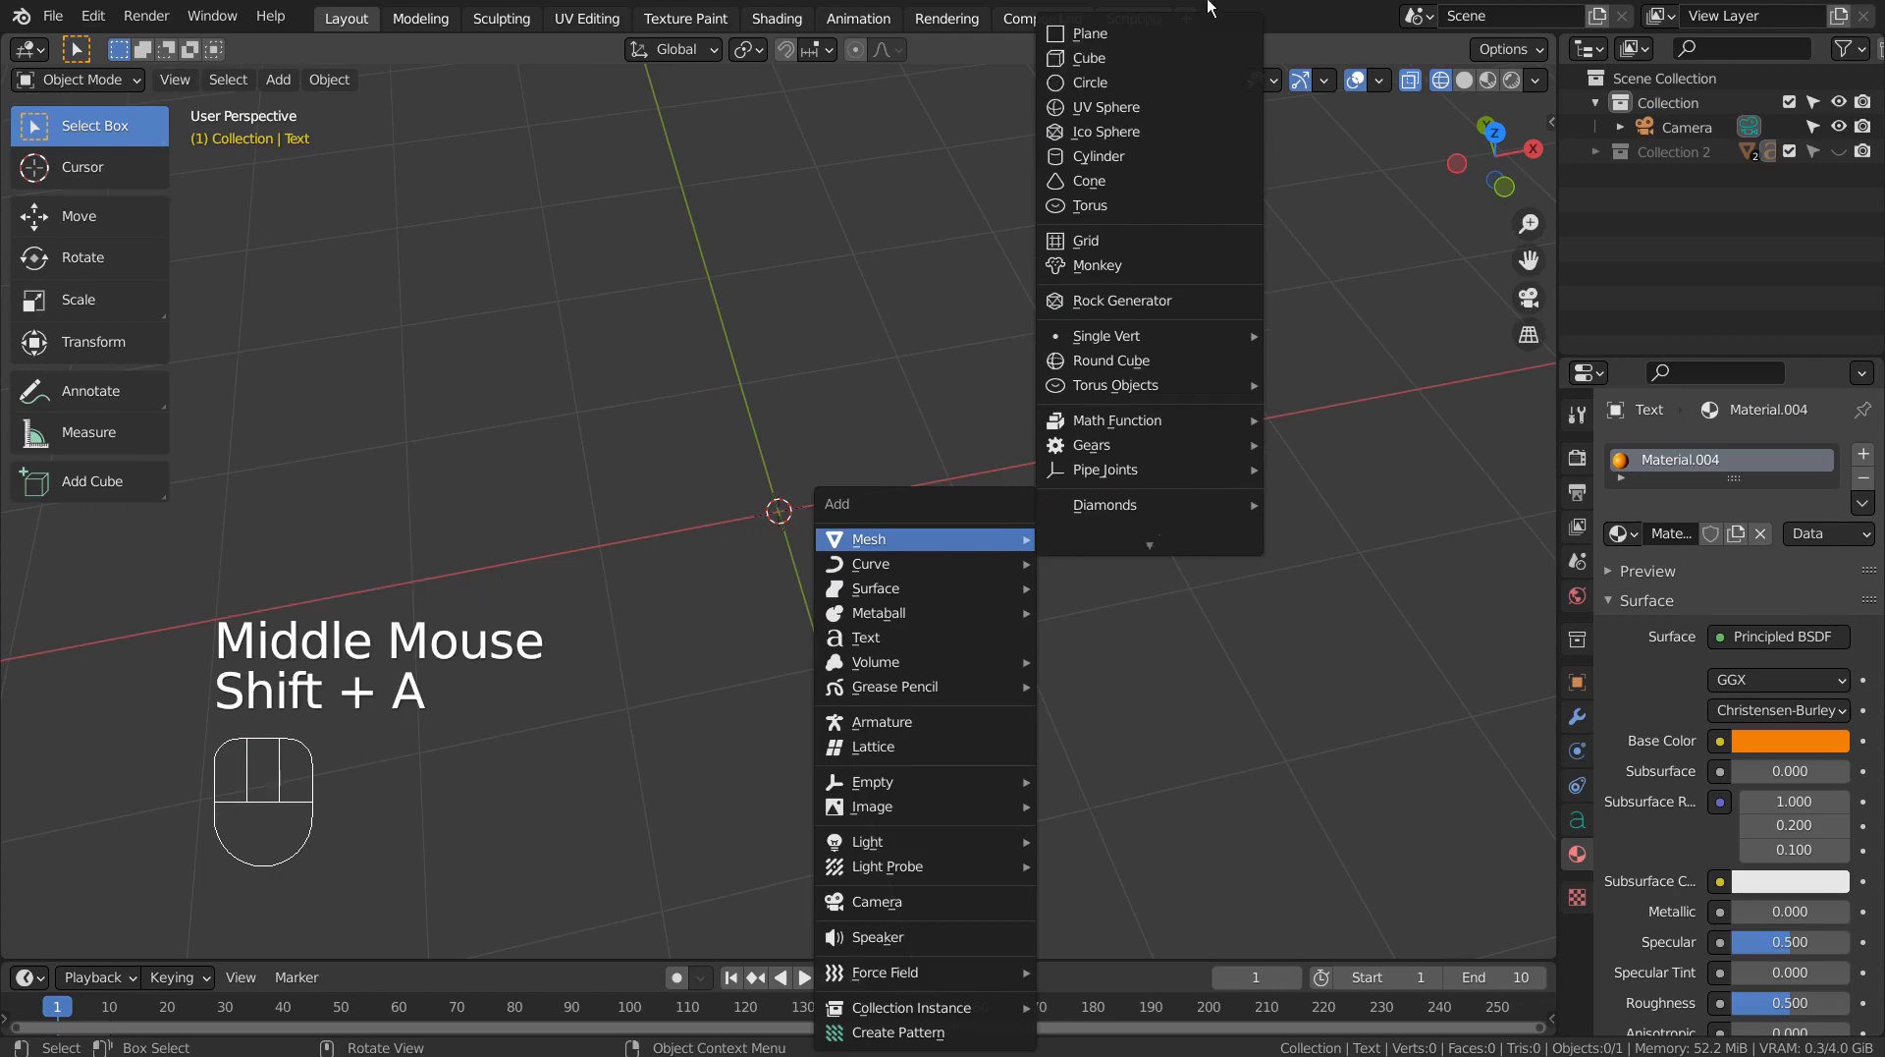
pyautogui.click(1198, 32)
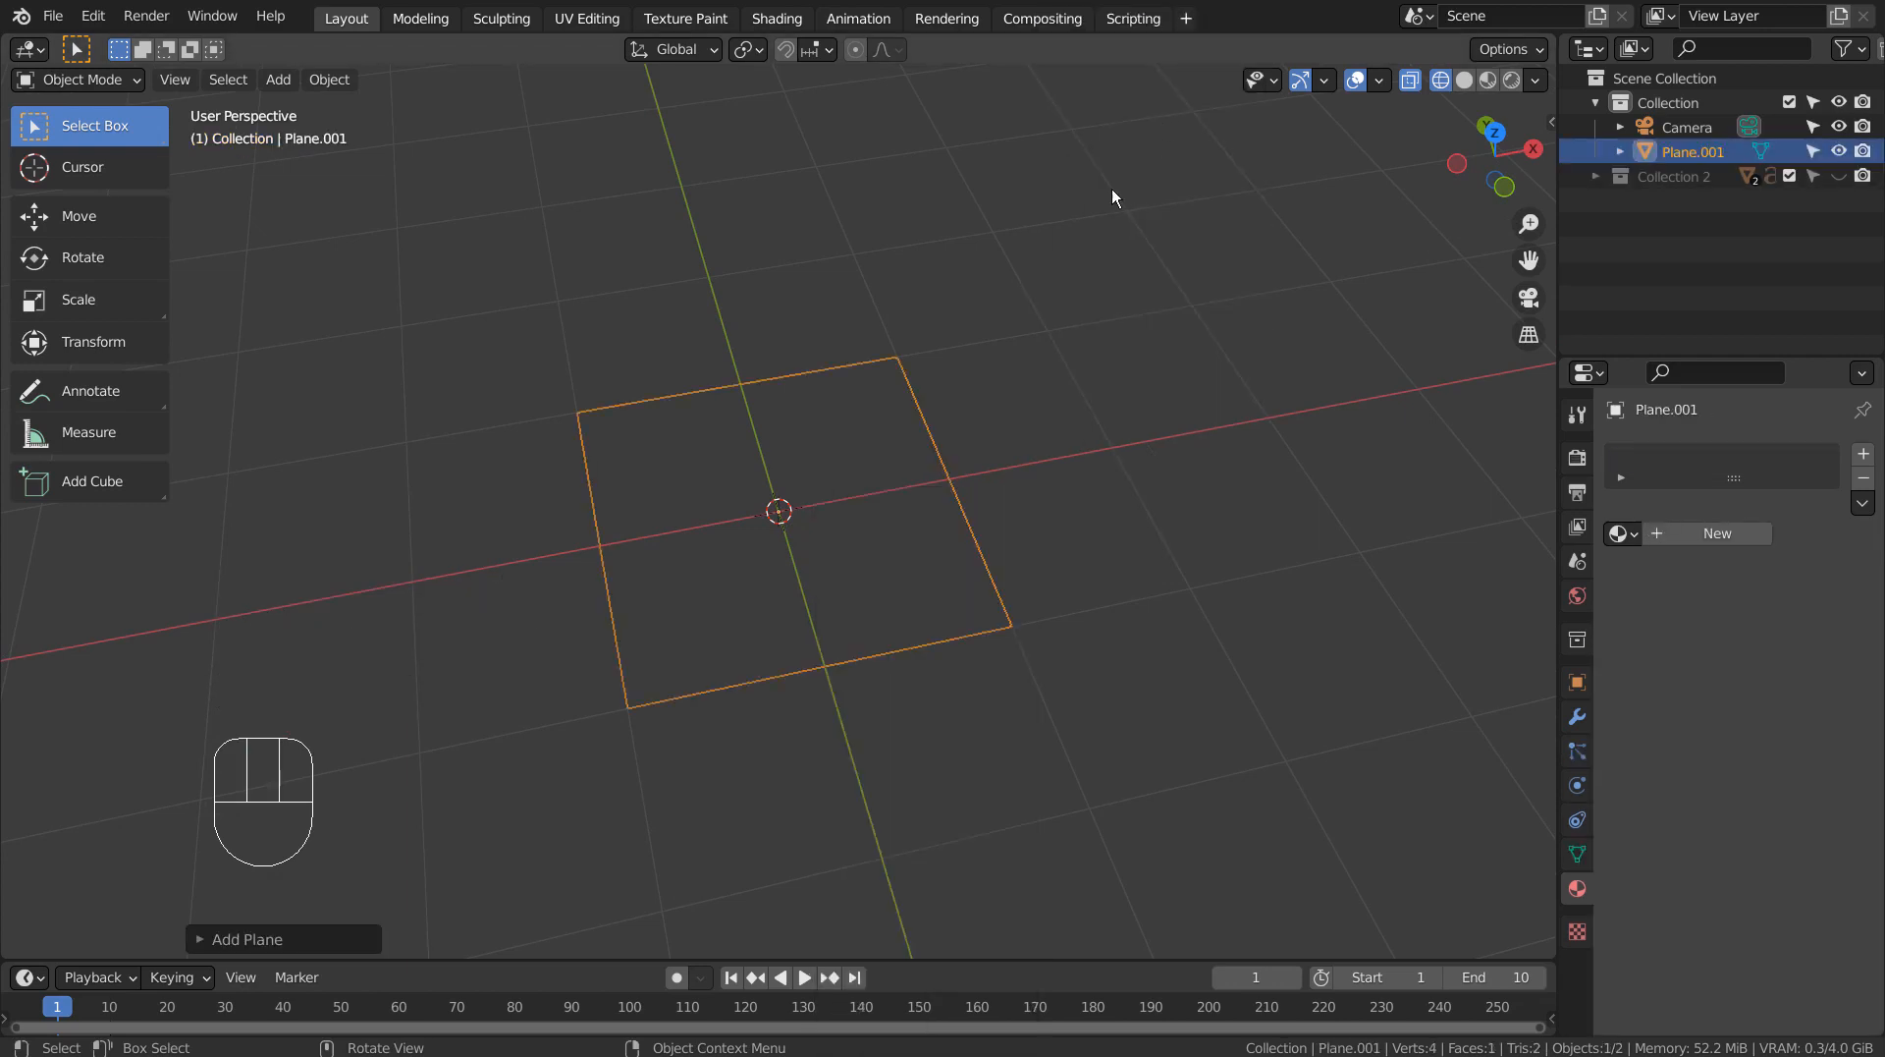
# Subdivide the plane repeatedly in Edit Mode, working in top view, until it is an 8 by 8 grid of faces.
pyautogui.press('KP_1')
pyautogui.press('KP_7')
pyautogui.scroll(2, 1100, 442)
pyautogui.press('Tab')
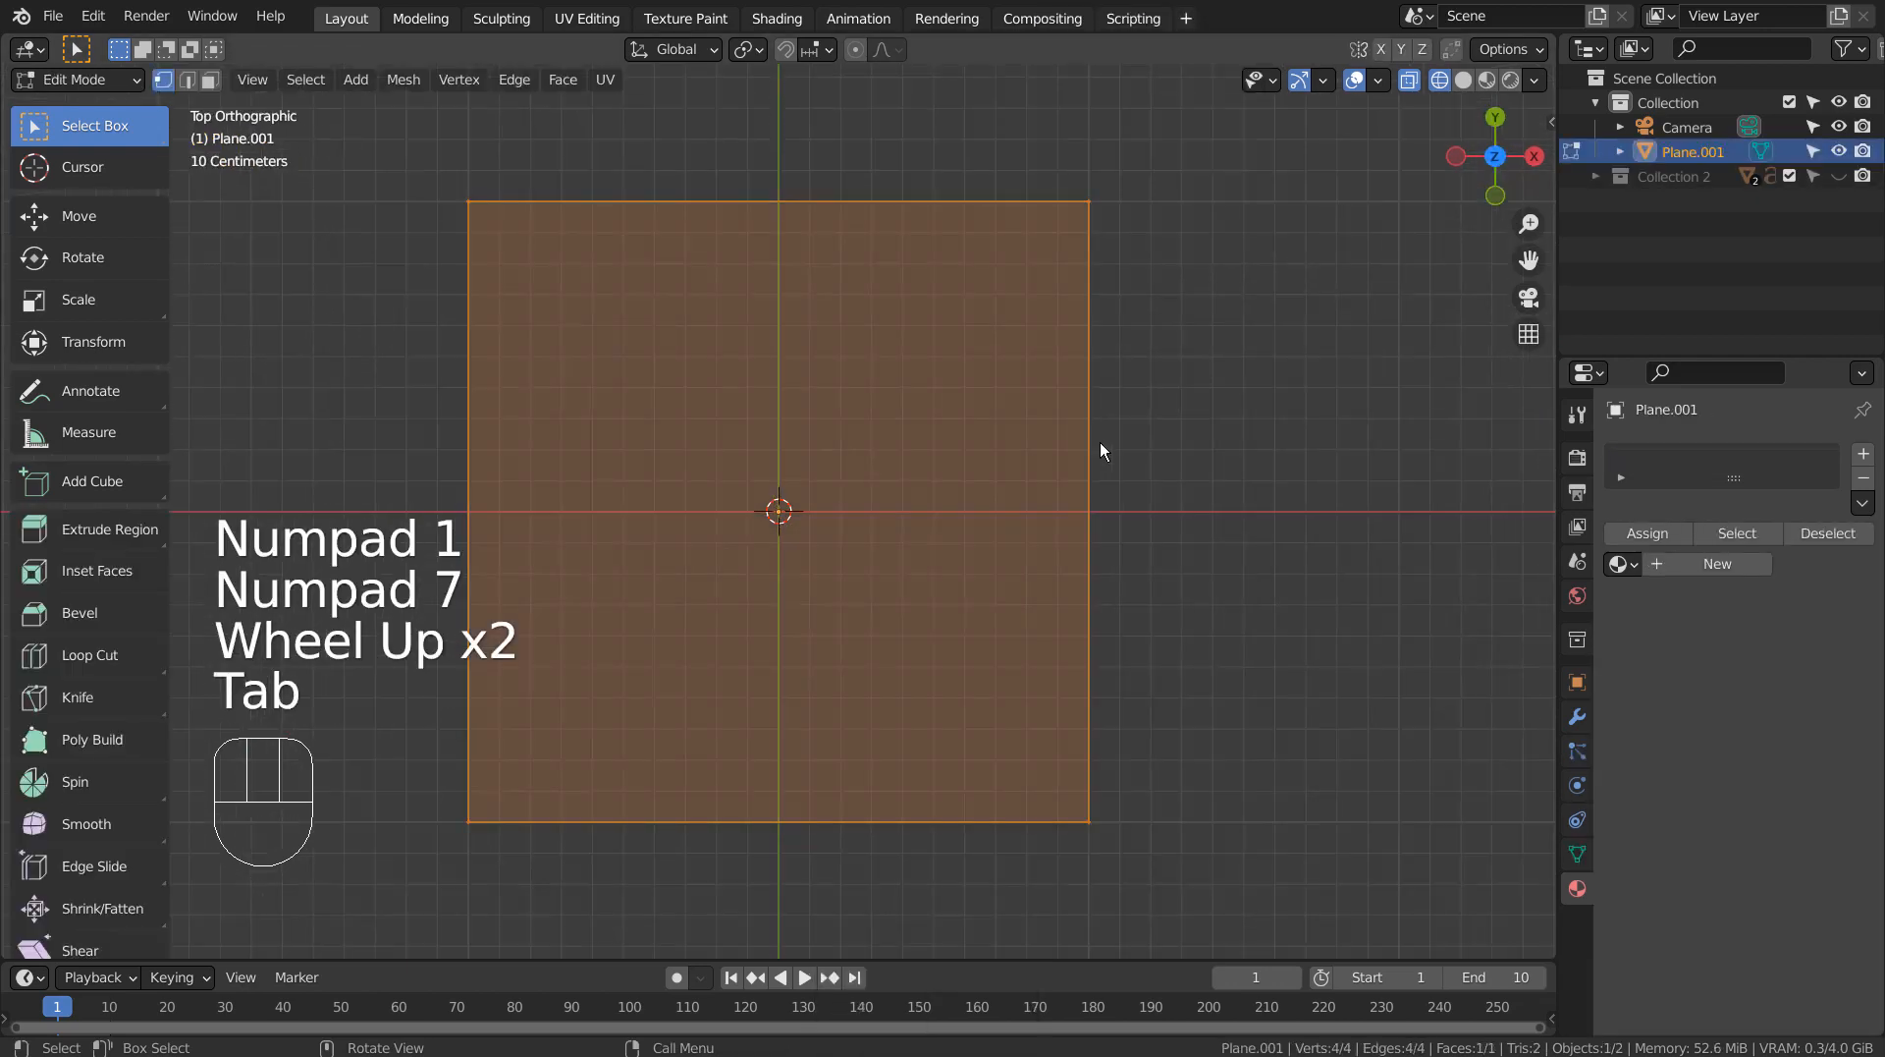
pyautogui.rightClick(982, 589)
pyautogui.press('s')
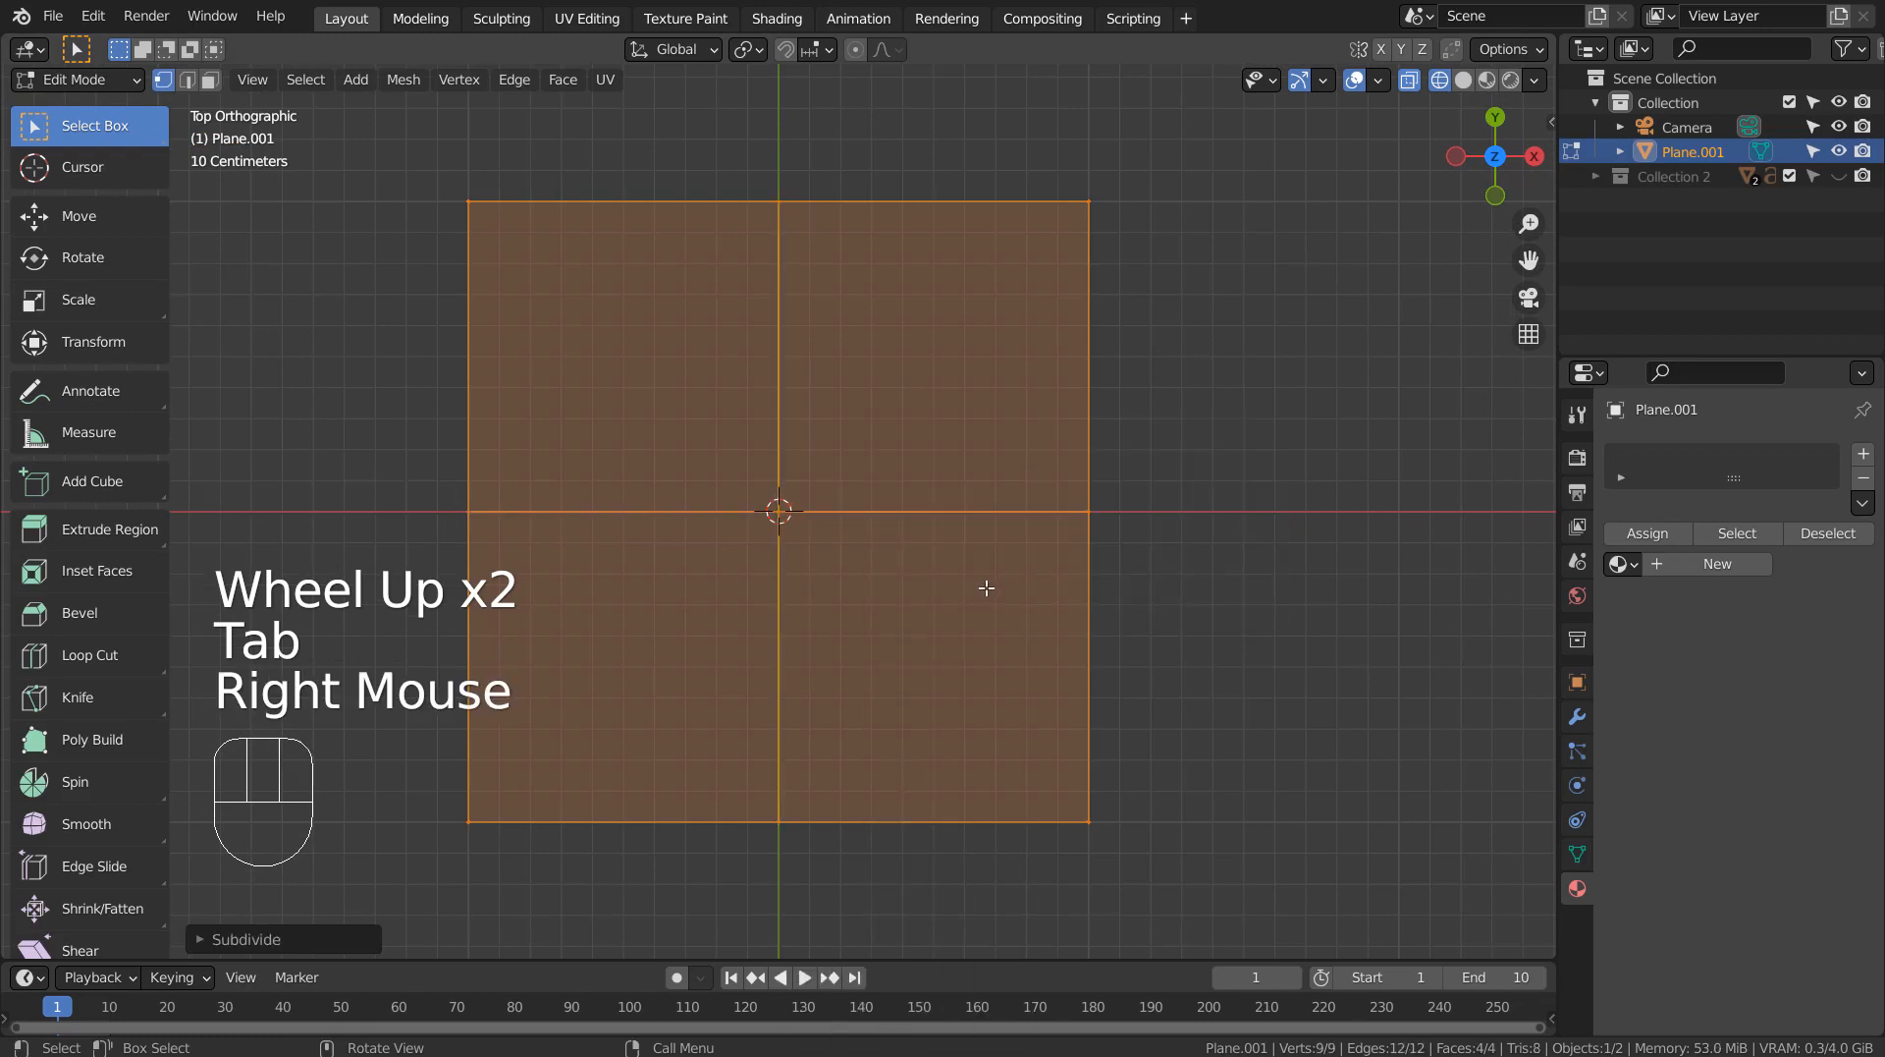
pyautogui.rightClick(986, 587)
pyautogui.rightClick(985, 587)
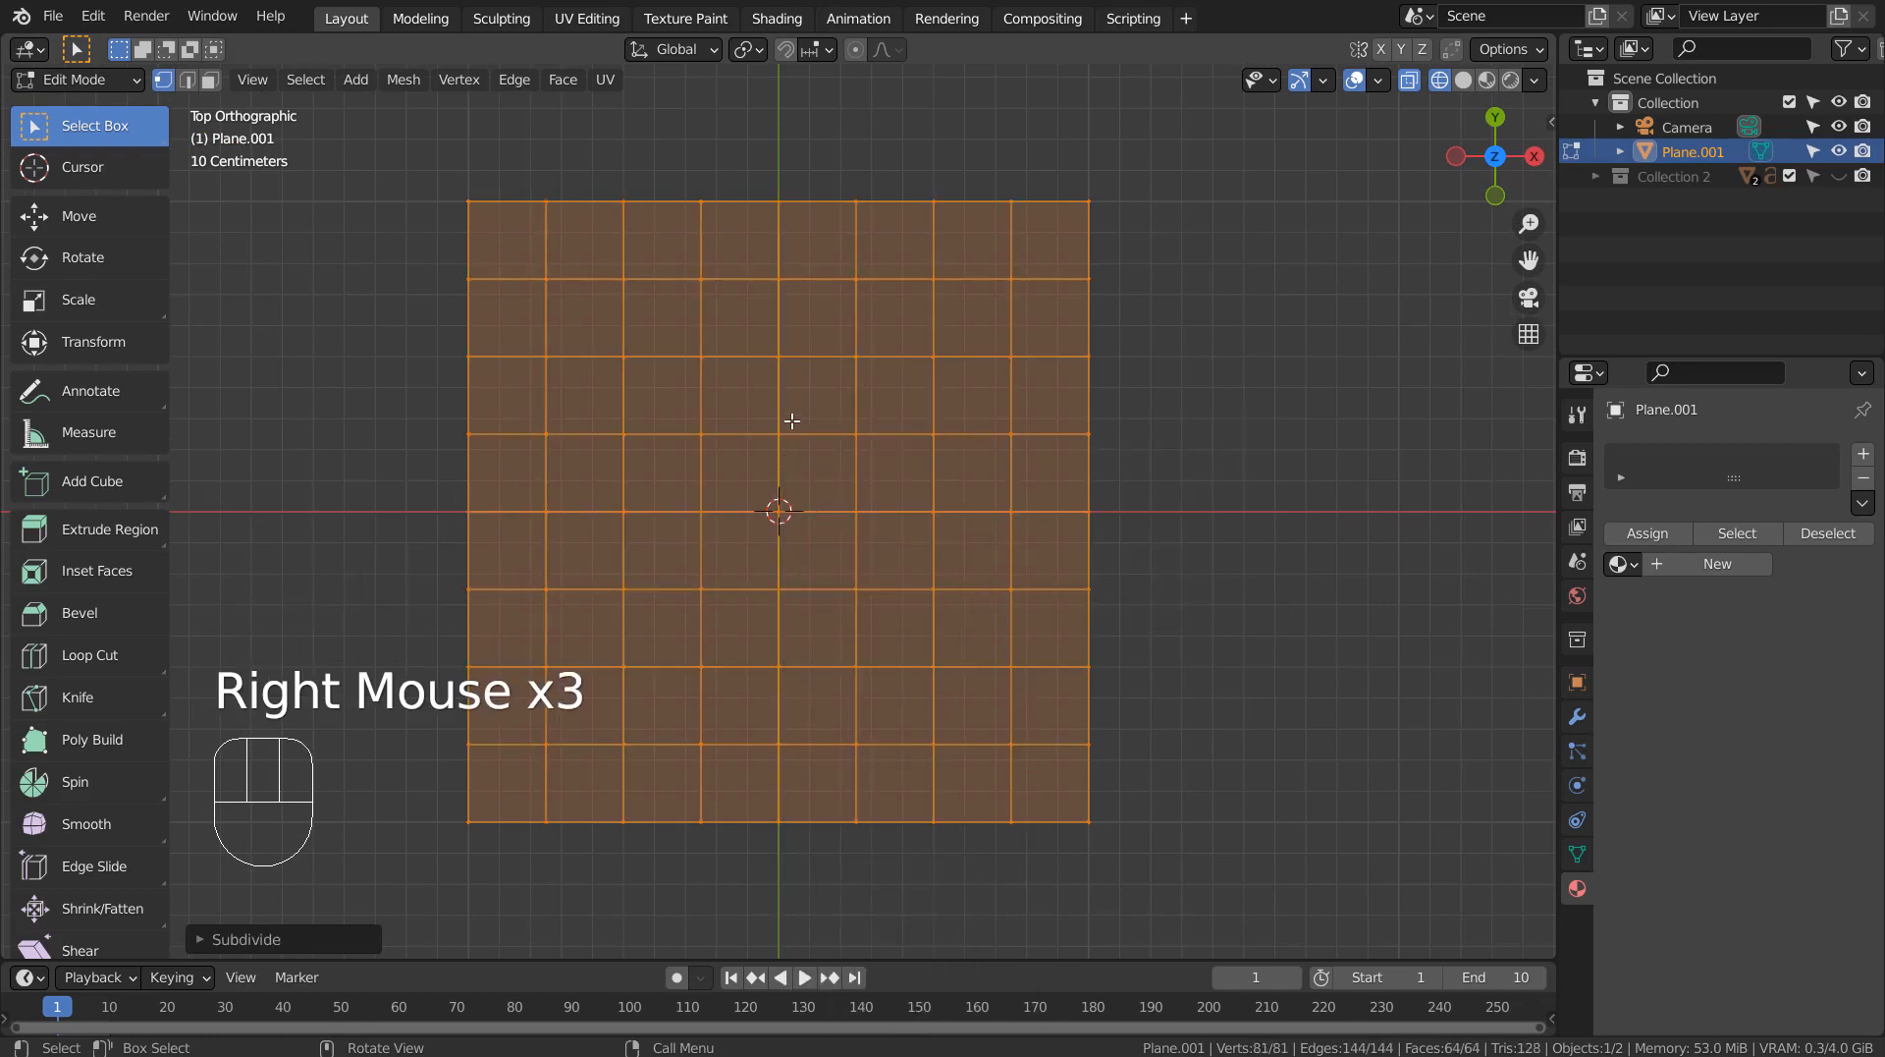
pyautogui.press('Tab')
pyautogui.press('Tab')
# Select only the central 4 by 4 block of faces with circle selection in face mode.
pyautogui.press('3')
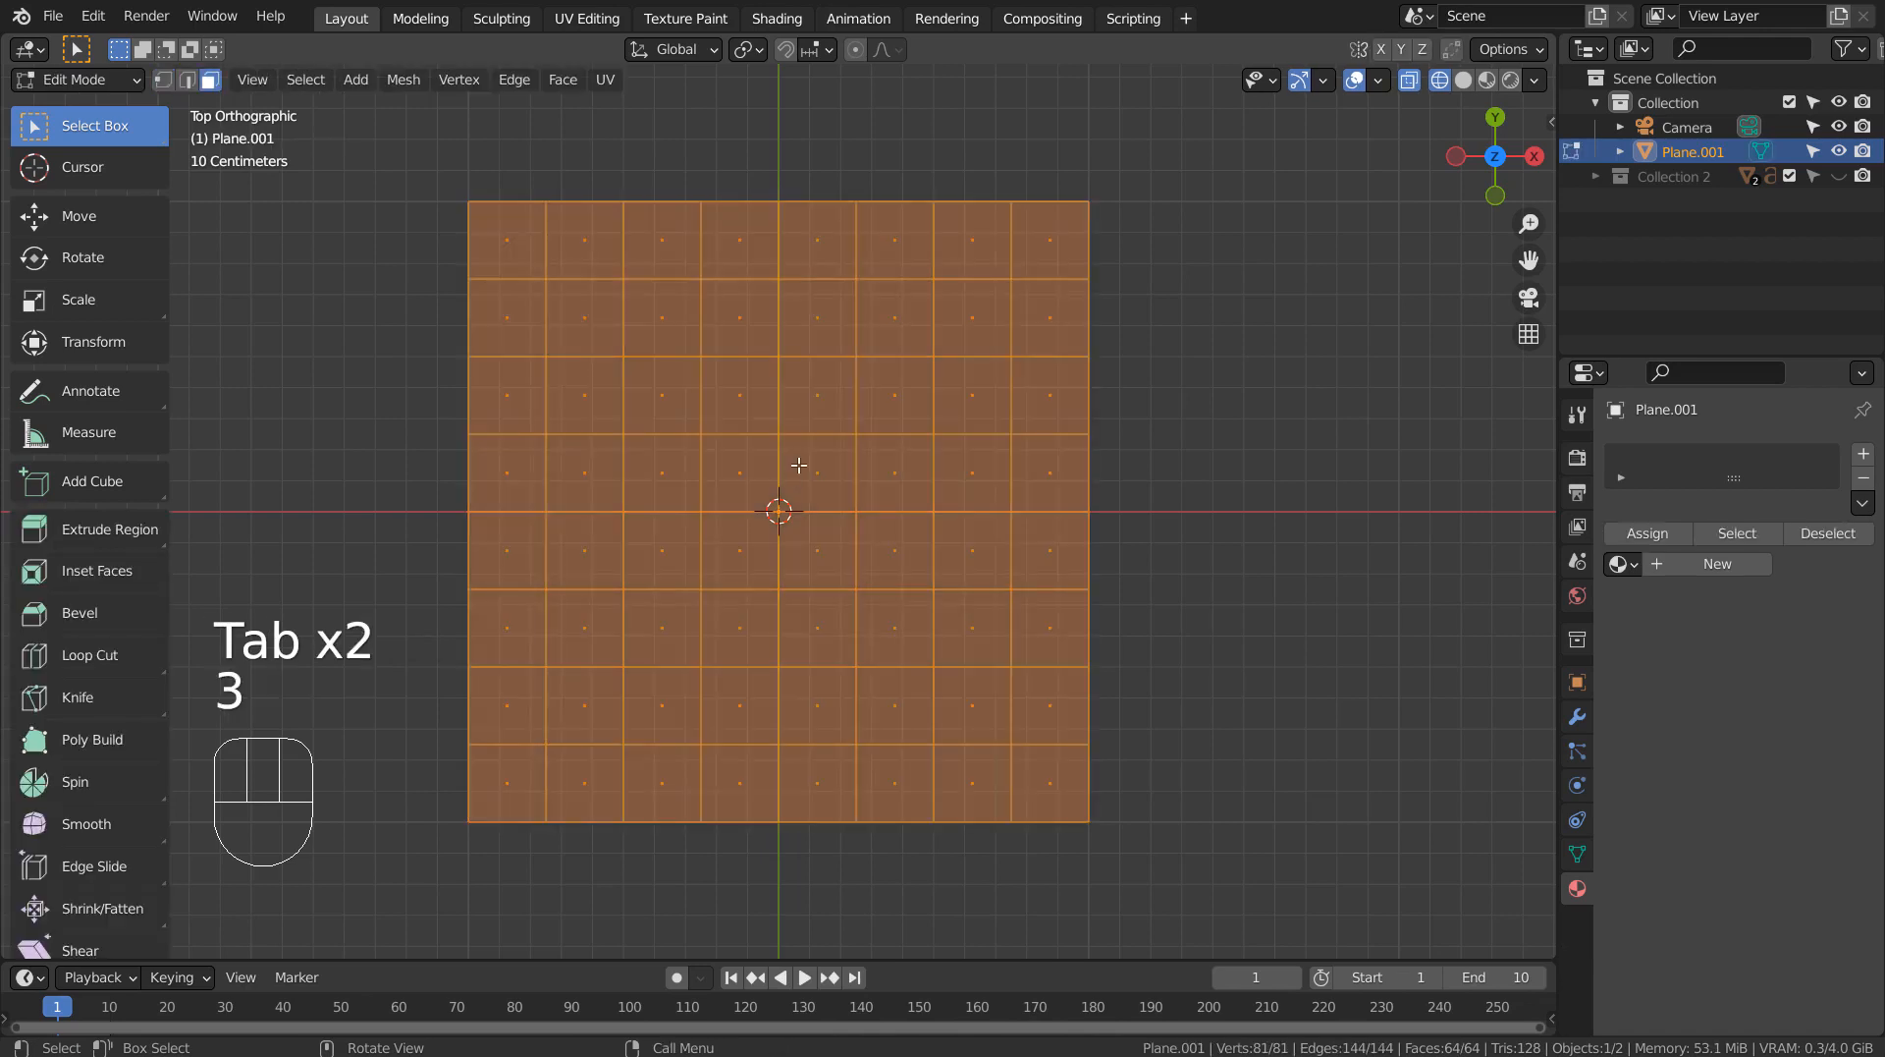
pyautogui.click(1355, 435)
pyautogui.press('c')
pyautogui.moveTo(687, 404)
pyautogui.mouseDown()
pyautogui.moveTo(905, 392)
pyautogui.moveTo(897, 622)
pyautogui.moveTo(720, 627)
pyautogui.moveTo(666, 501)
pyautogui.moveTo(855, 475)
pyautogui.moveTo(746, 497)
pyautogui.moveTo(741, 563)
pyautogui.moveTo(676, 622)
pyautogui.mouseUp()
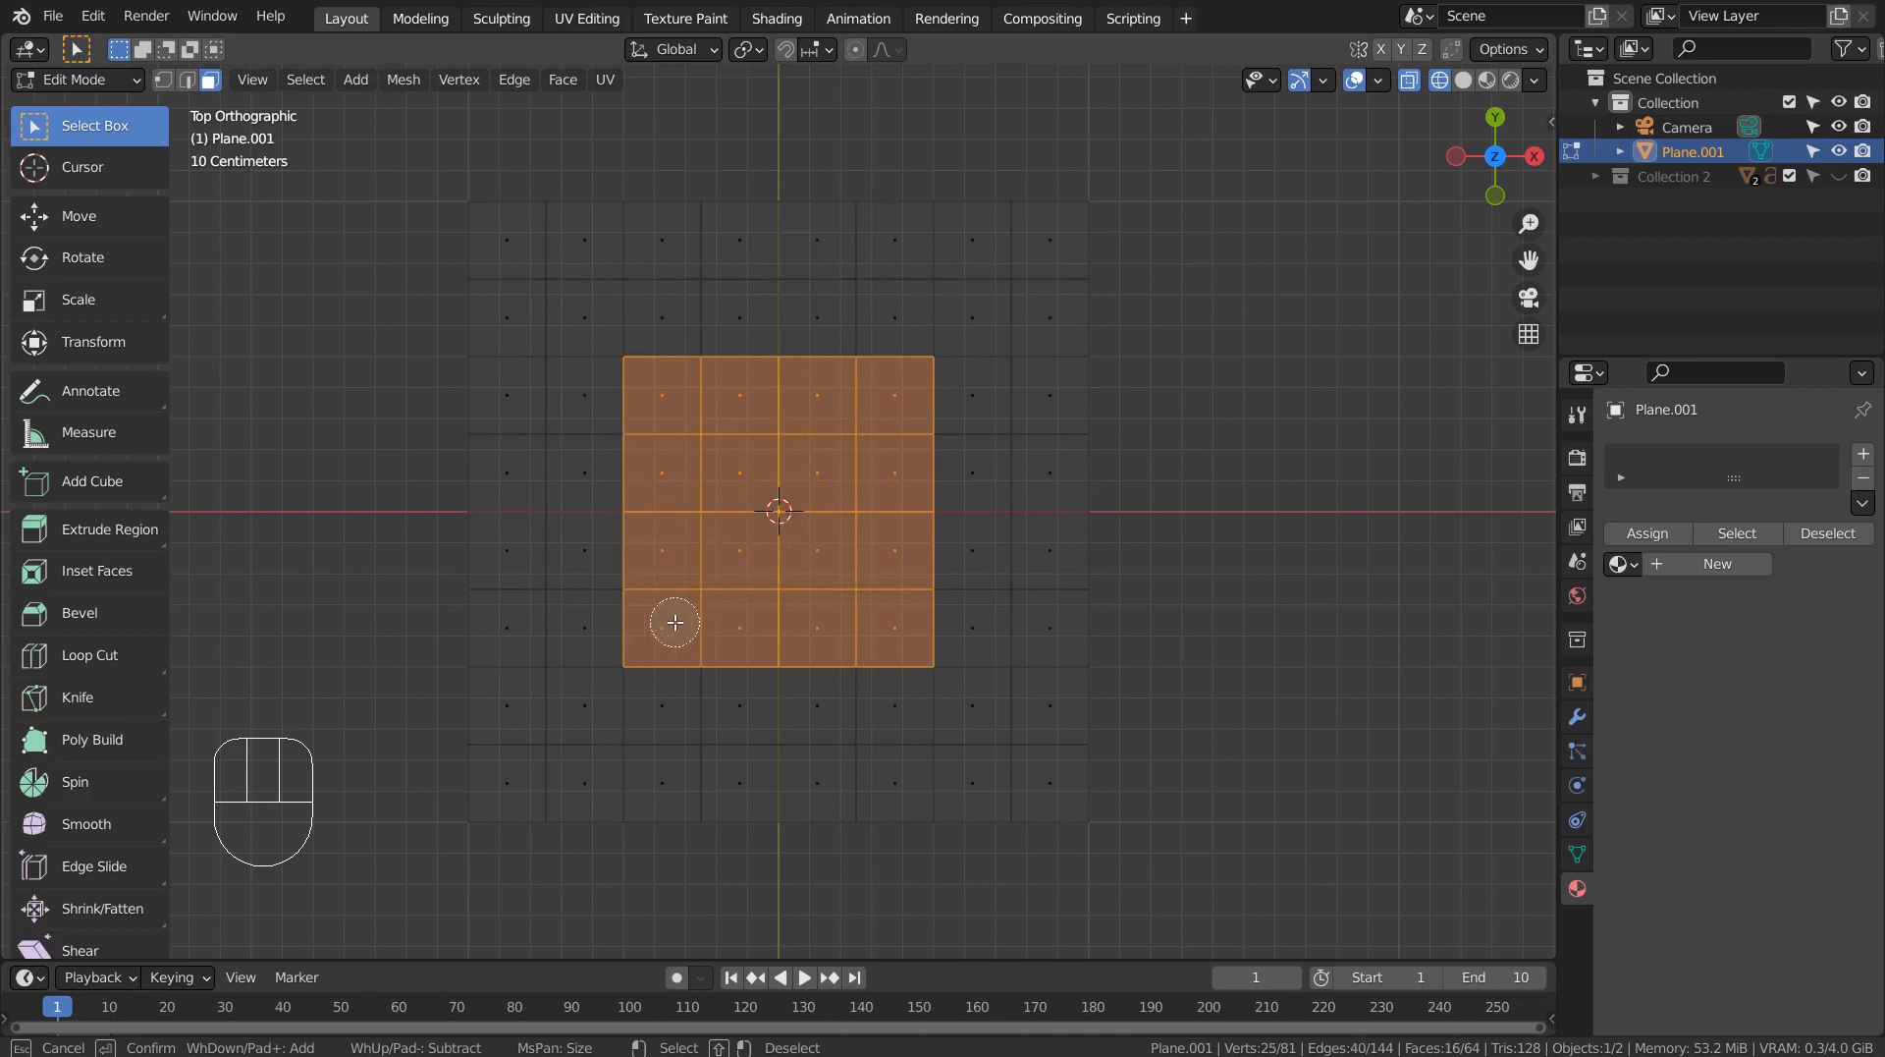
pyautogui.rightClick(779, 553)
# Extrude the selected central faces about 0.24 m downward to form a recessed mouth, and return to Object Mode.
pyautogui.moveTo(943, 644); pyautogui.dragTo(1250, 503, button='middle')
pyautogui.press('e')
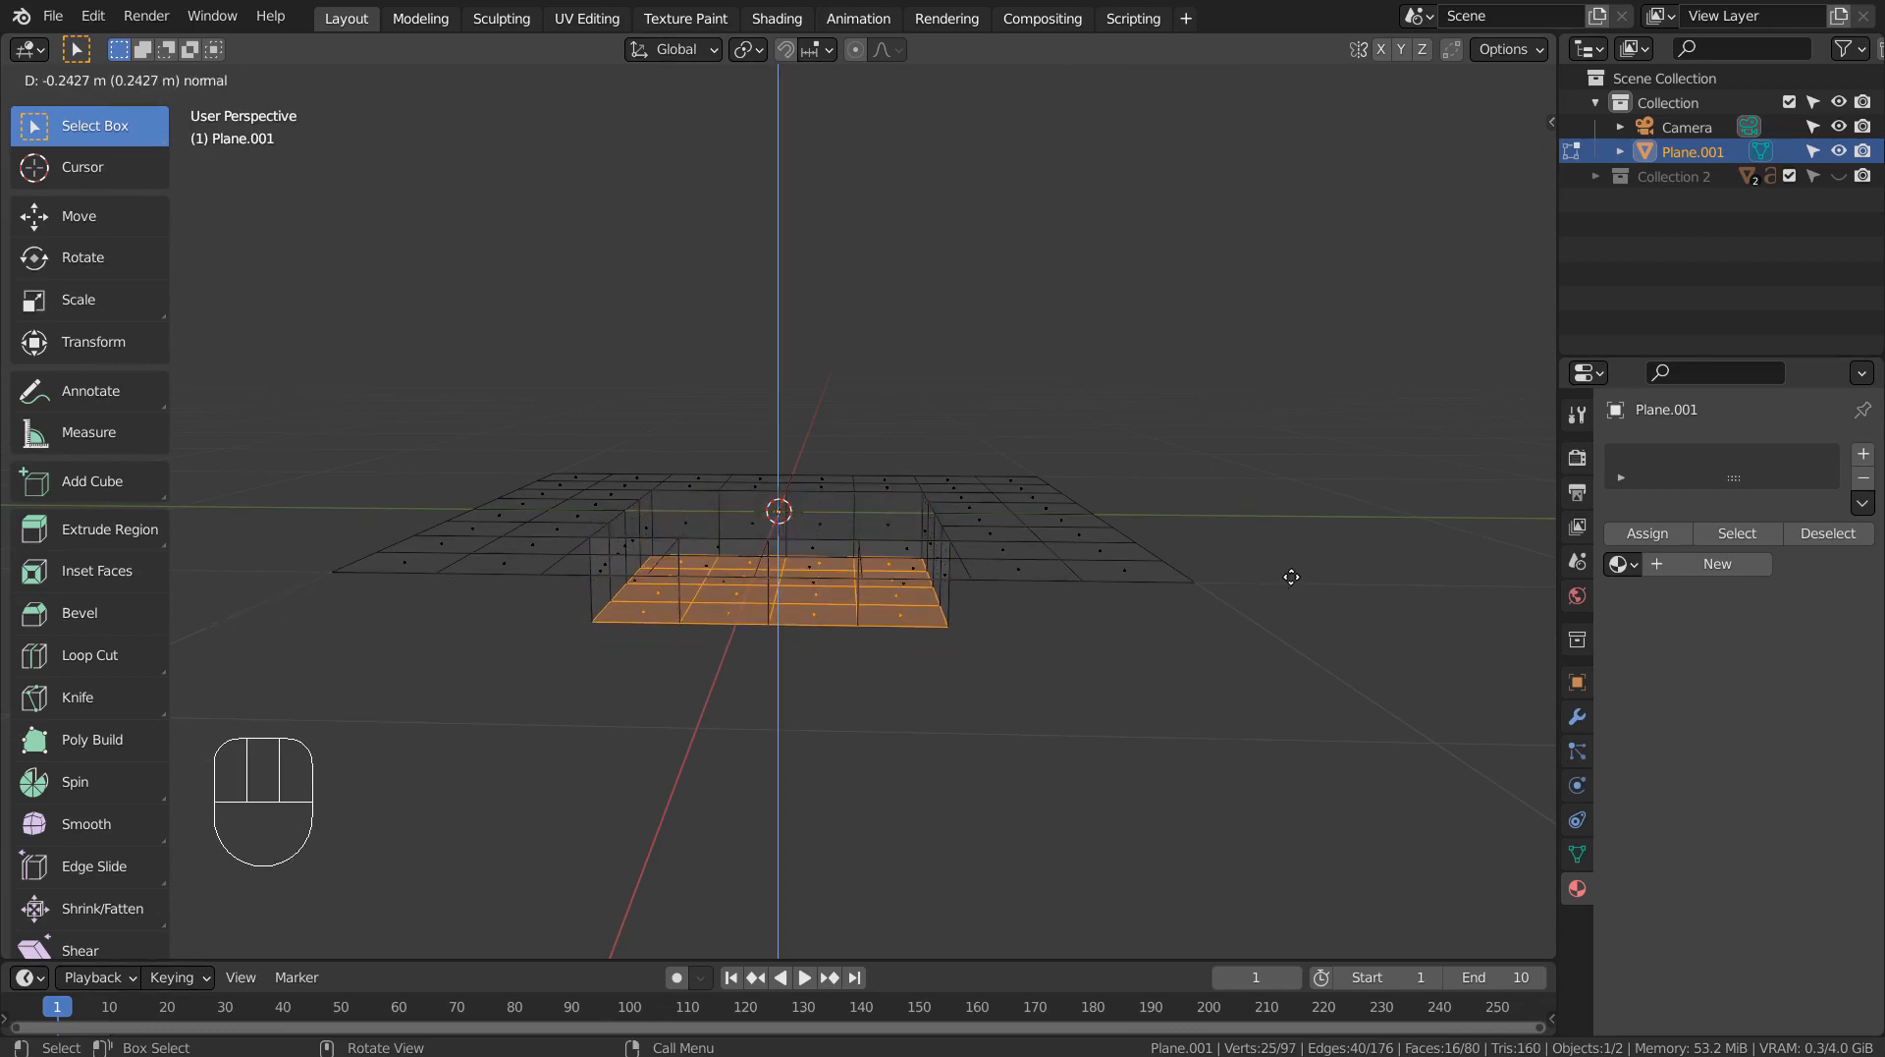
pyautogui.click(1291, 577)
pyautogui.moveTo(1287, 573); pyautogui.dragTo(1151, 732, button='middle')
pyautogui.press('Tab')
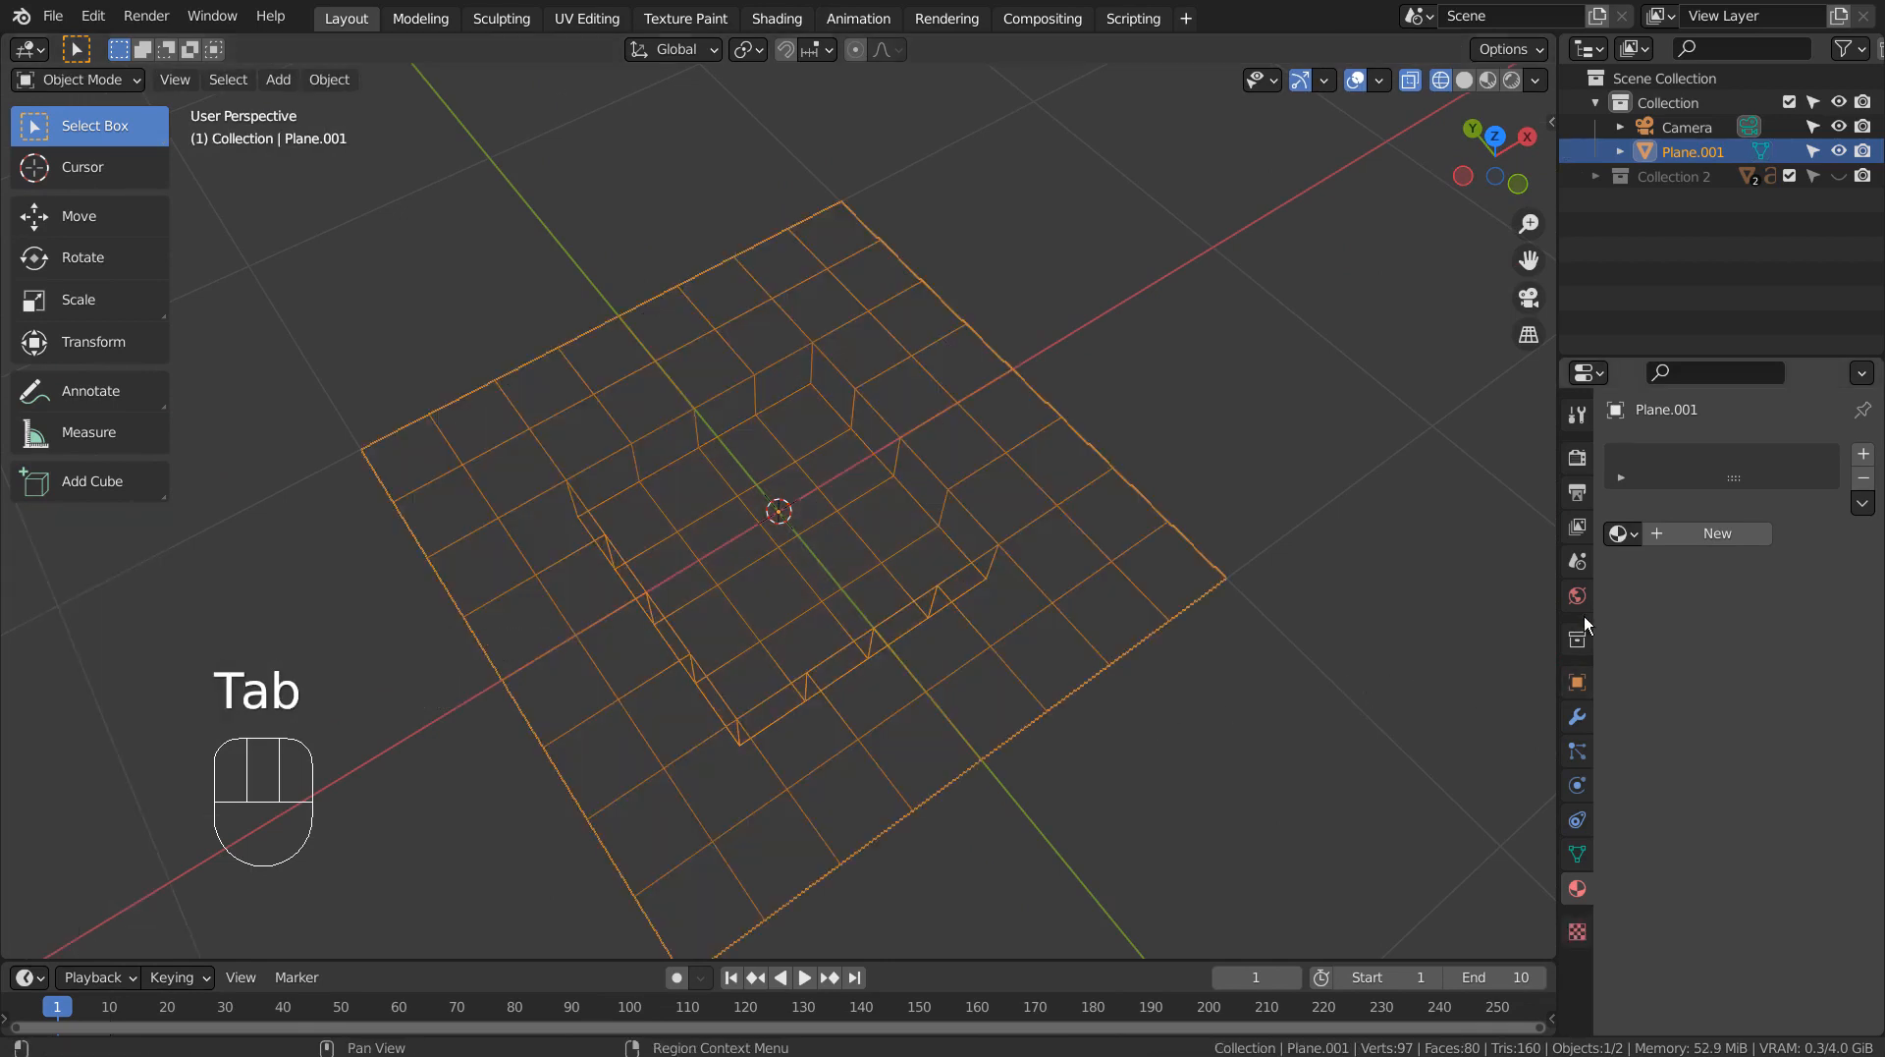
# Switch to material preview shading and assign the existing Material.001 to the plane.
pyautogui.click(1488, 80)
pyautogui.click(1622, 534)
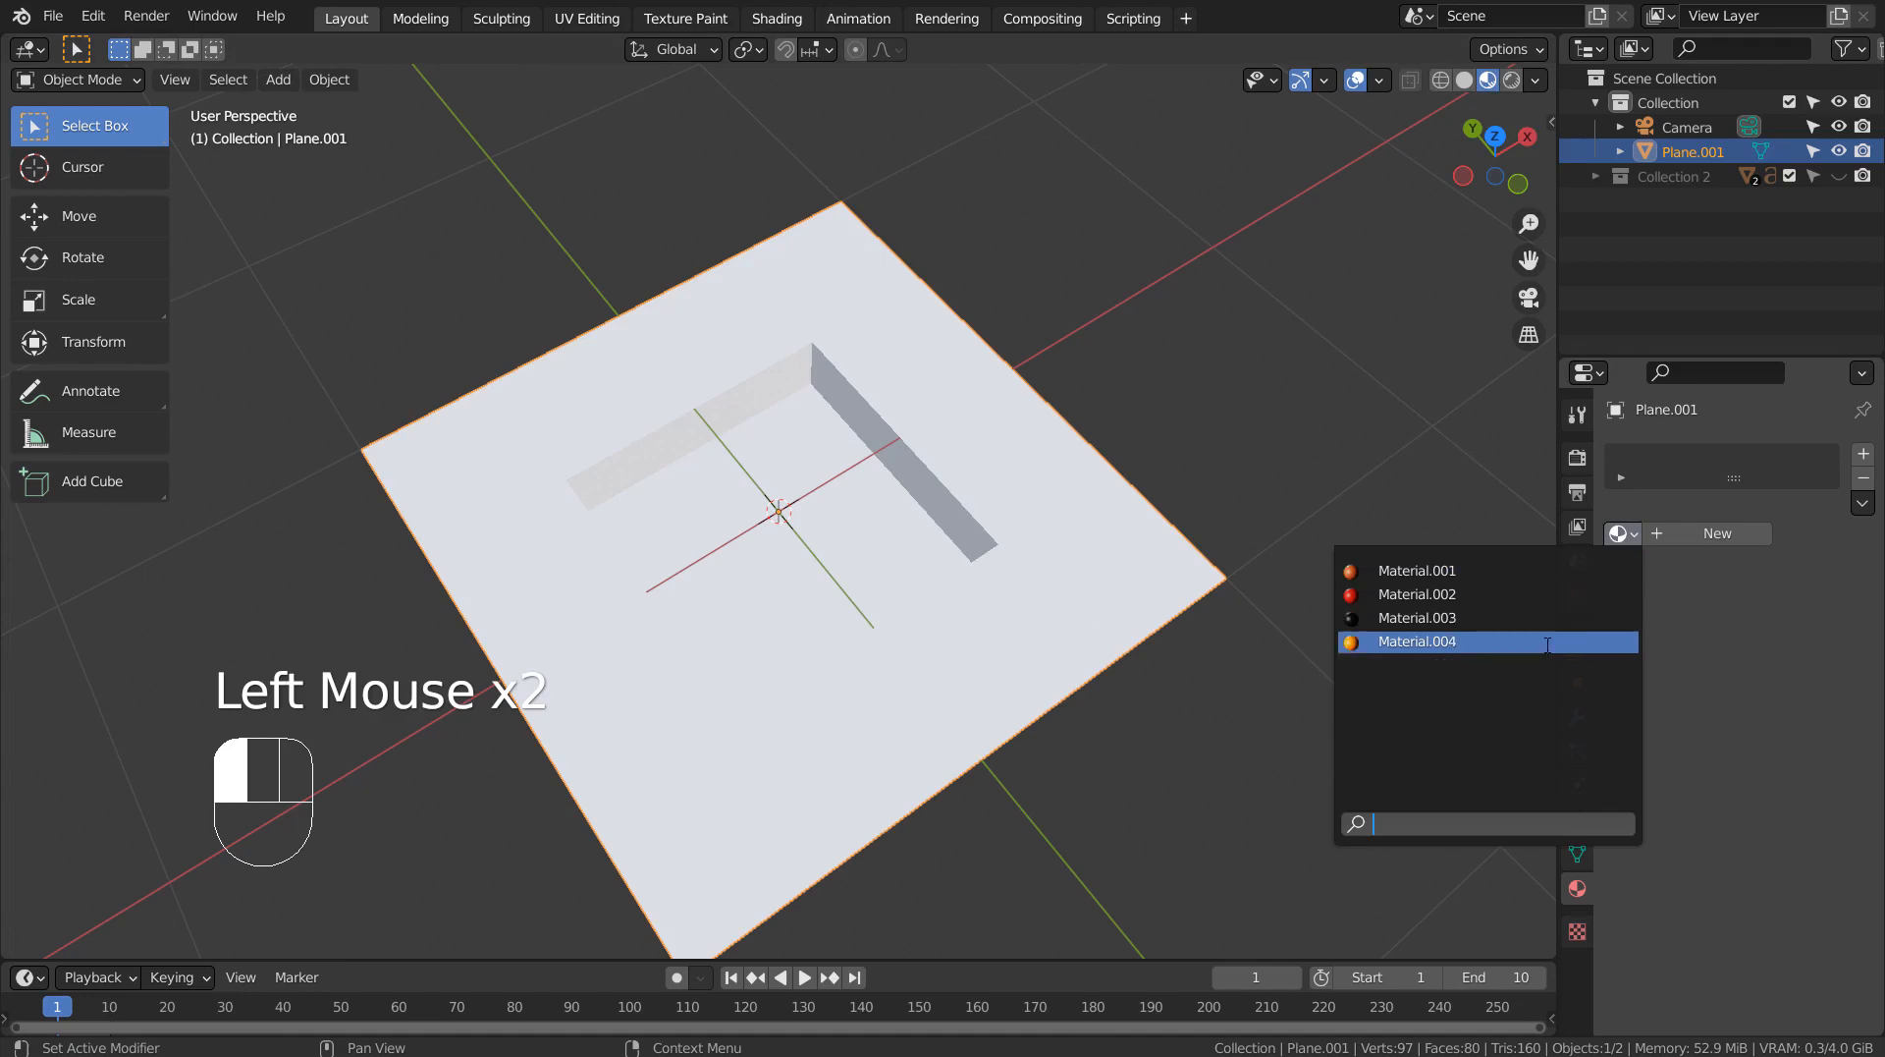
pyautogui.click(1540, 575)
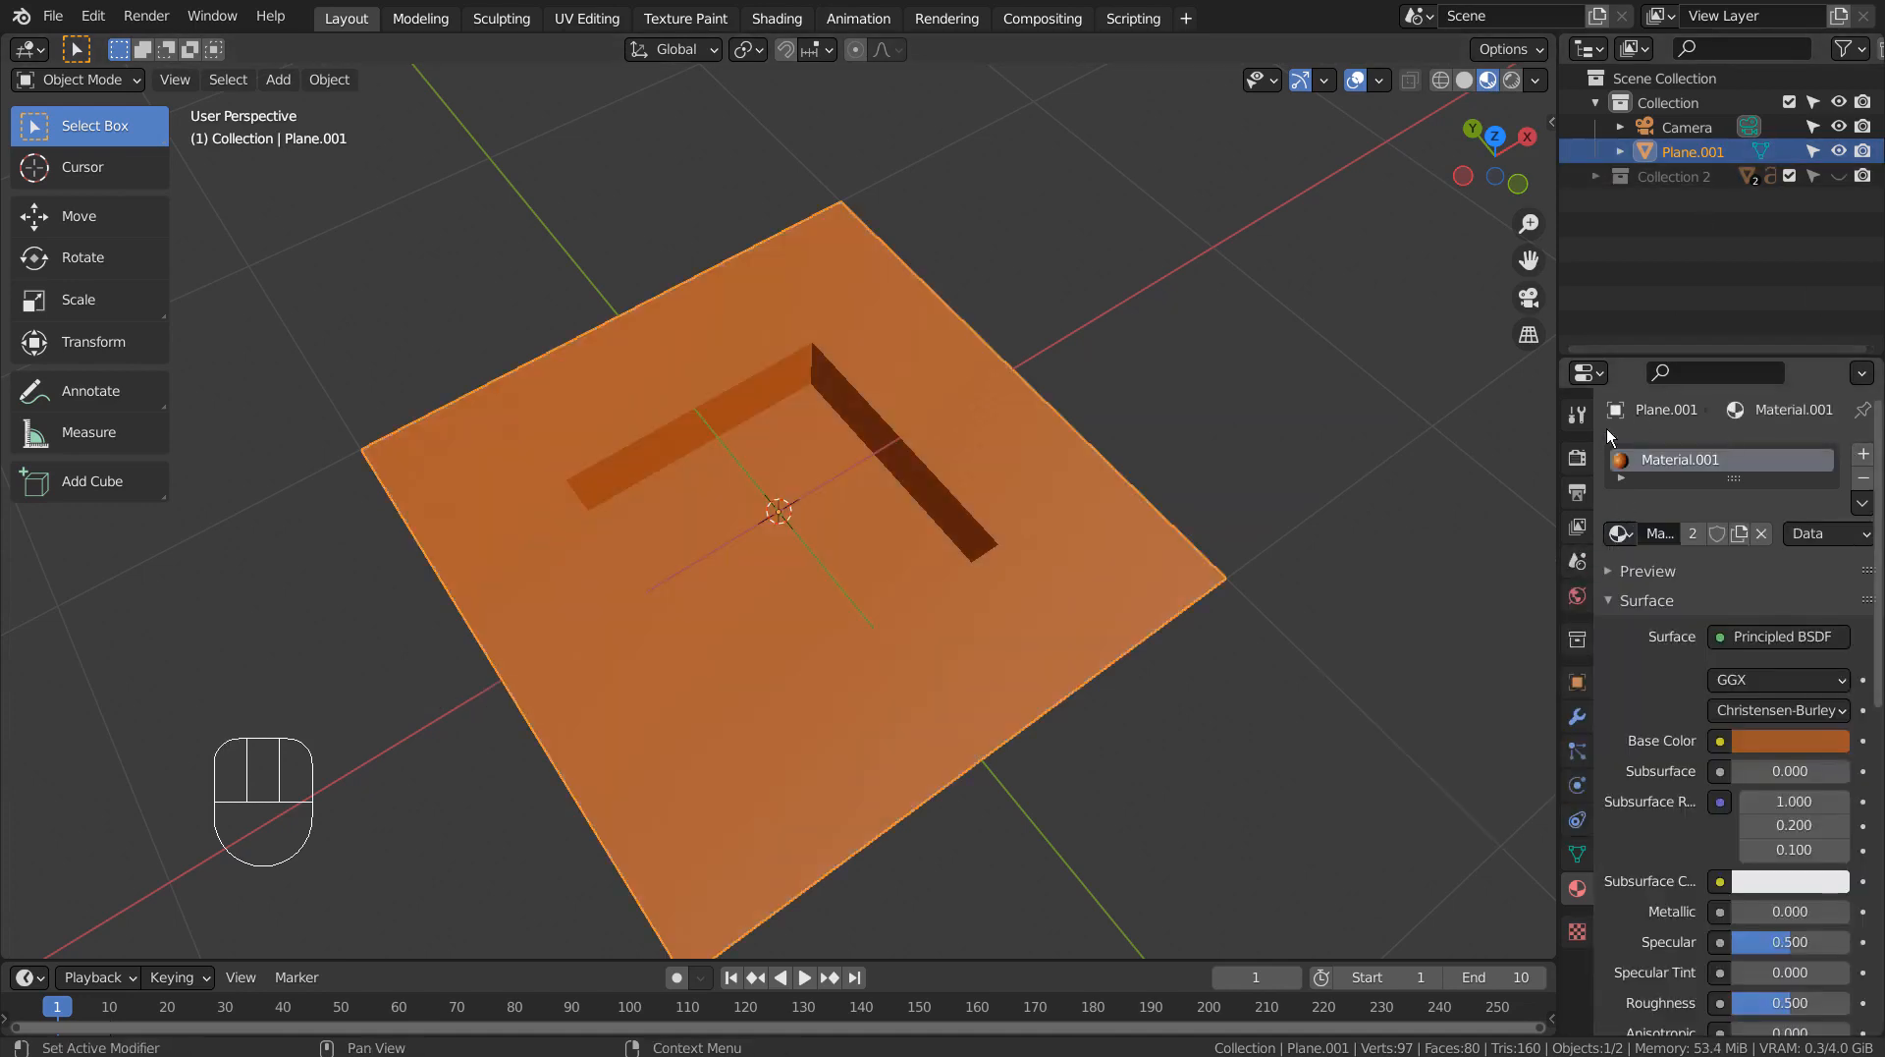
# Grow the selection to the recess walls and assign Material.002 to those faces in a second material slot.
pyautogui.press('Tab')
pyautogui.press('ctrl+KP_Add')
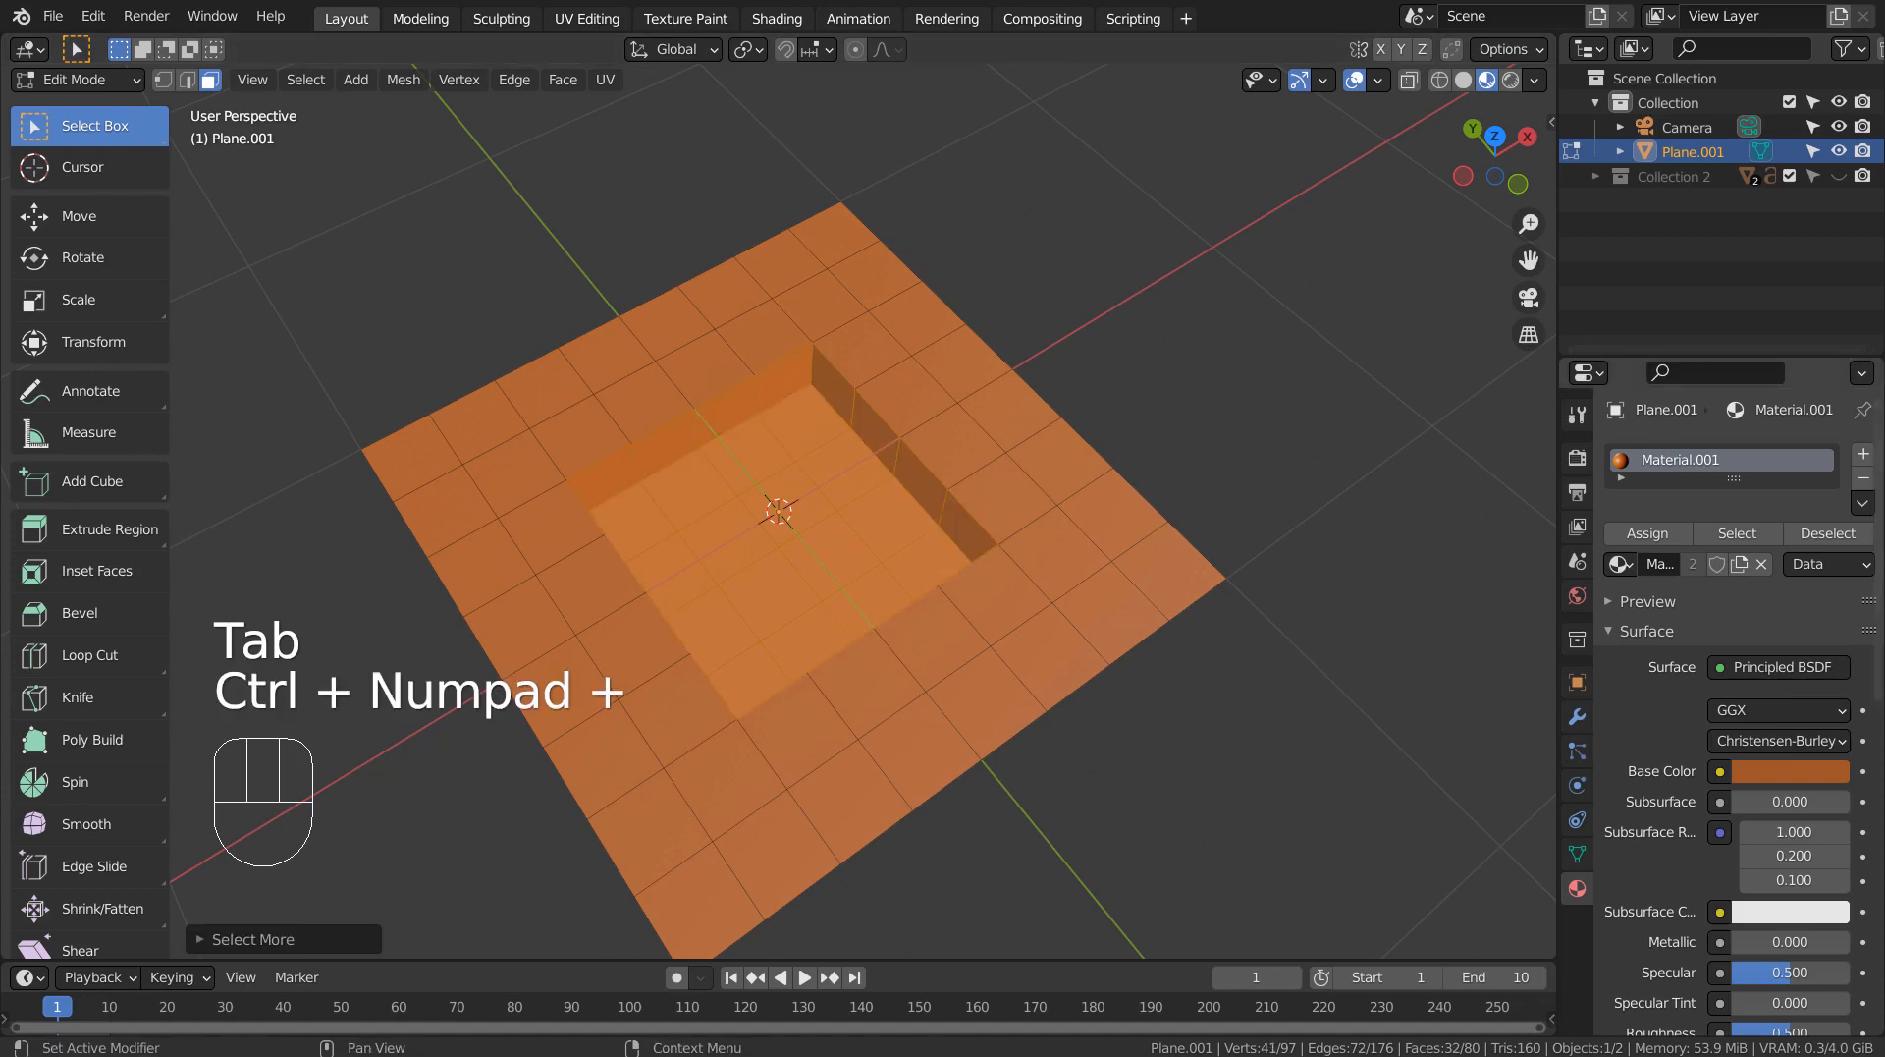
pyautogui.click(1865, 454)
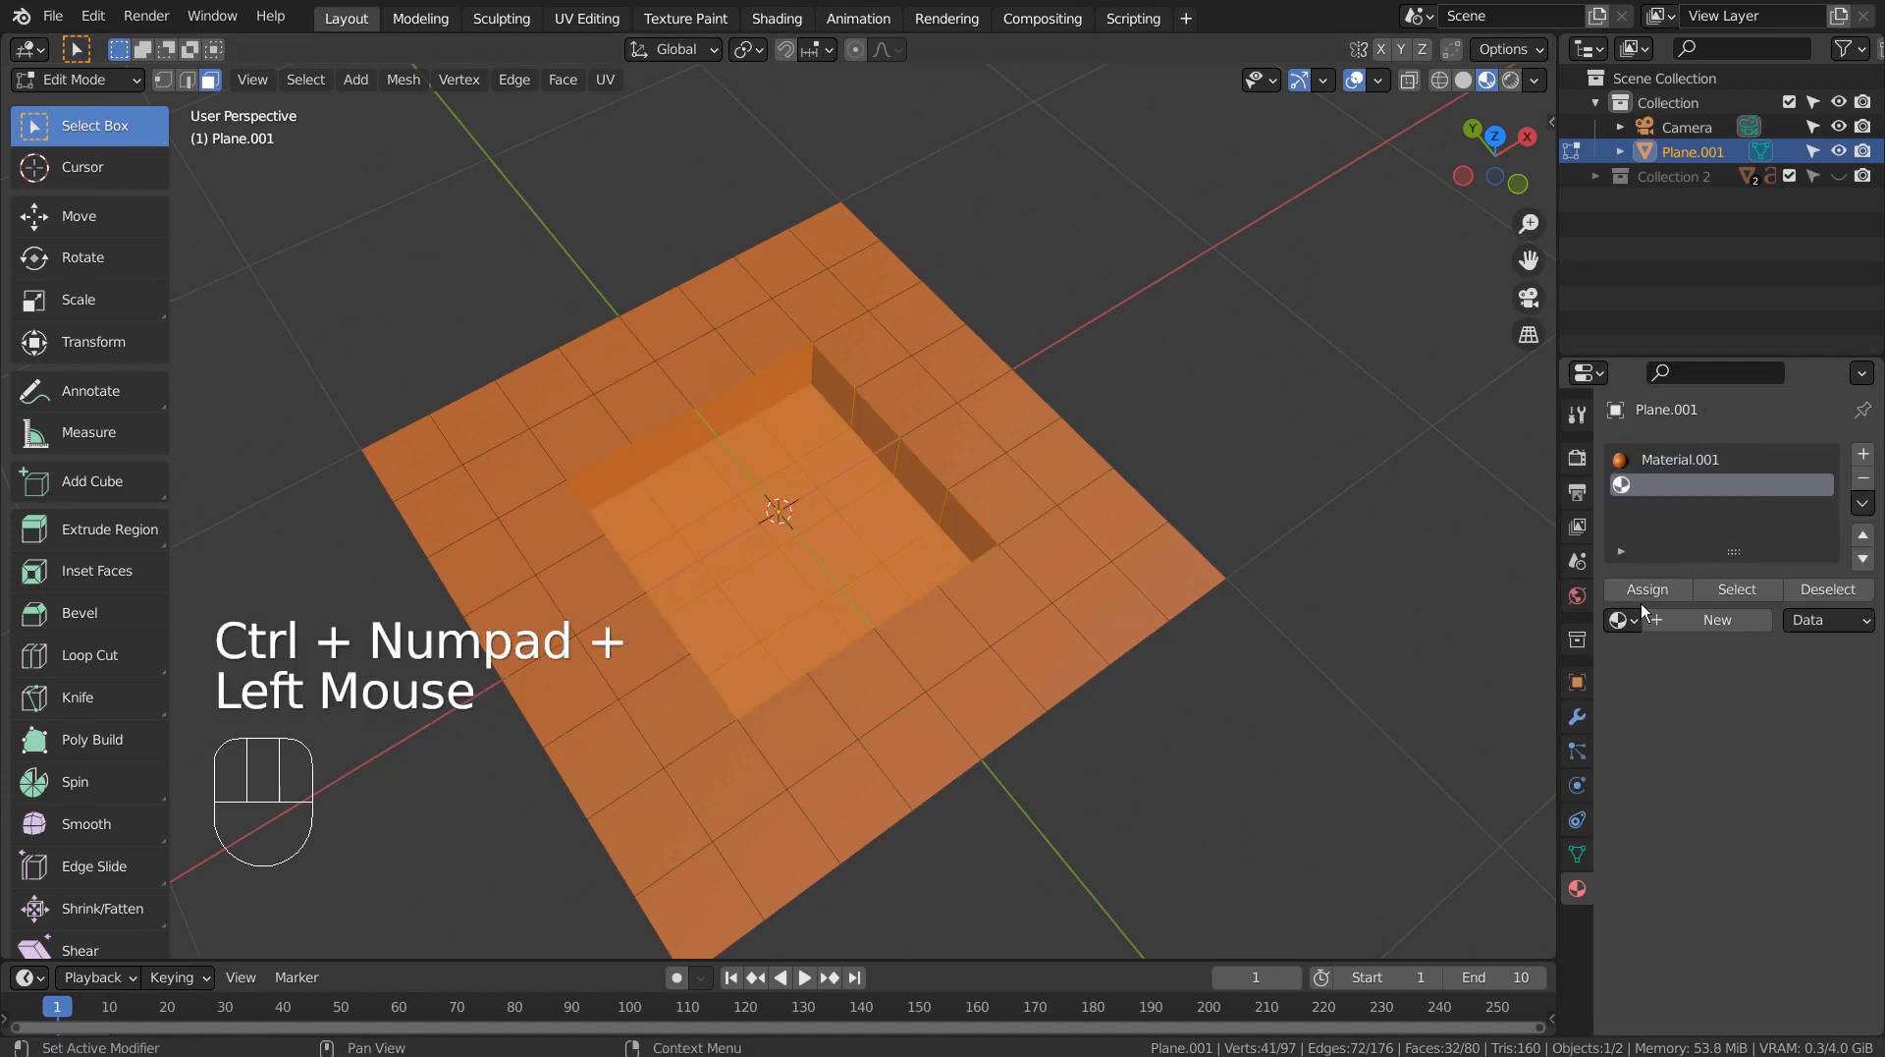
pyautogui.click(1620, 618)
pyautogui.click(1627, 672)
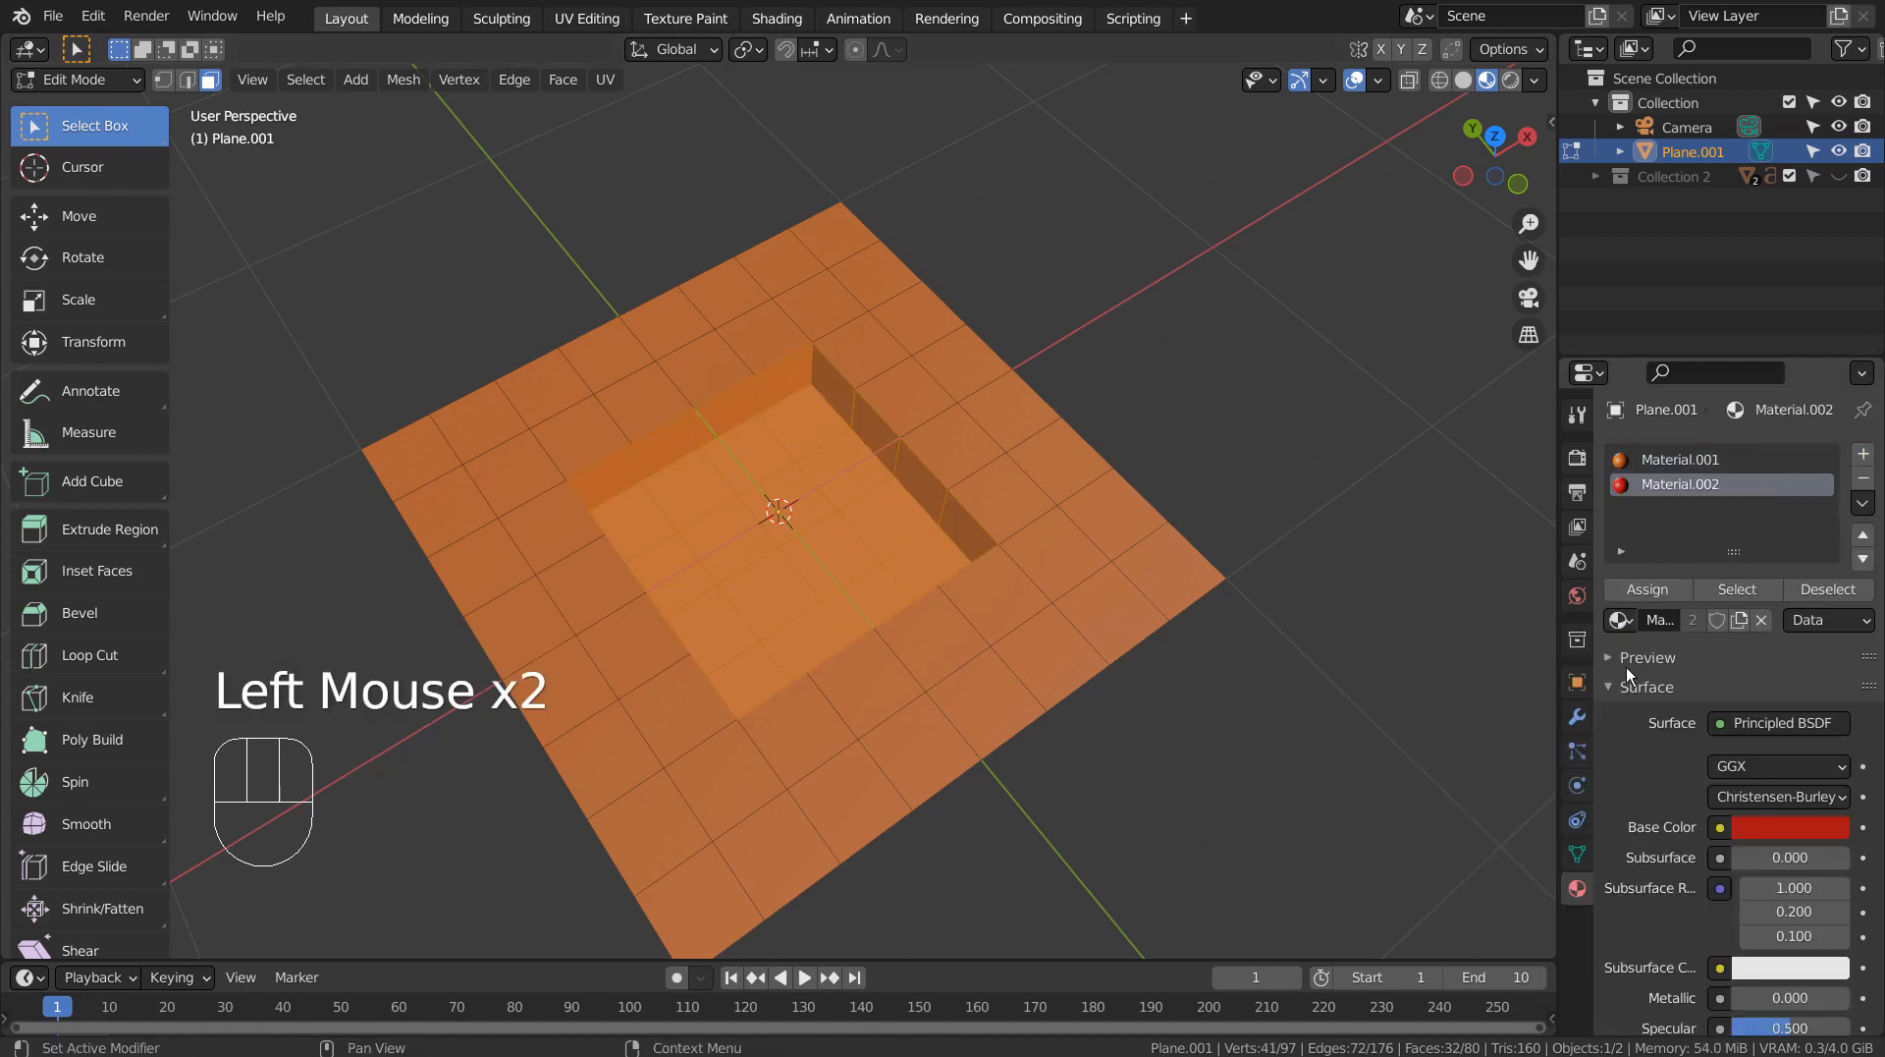
pyautogui.click(1648, 589)
pyautogui.press('Tab')
# In top view, add a UV sphere with a level 3 Subdivision Surface and scale it to about 0.1.
pyautogui.moveTo(1424, 580); pyautogui.dragTo(1251, 587, button='middle')
pyautogui.press('KP_1')
pyautogui.press('KP_7')
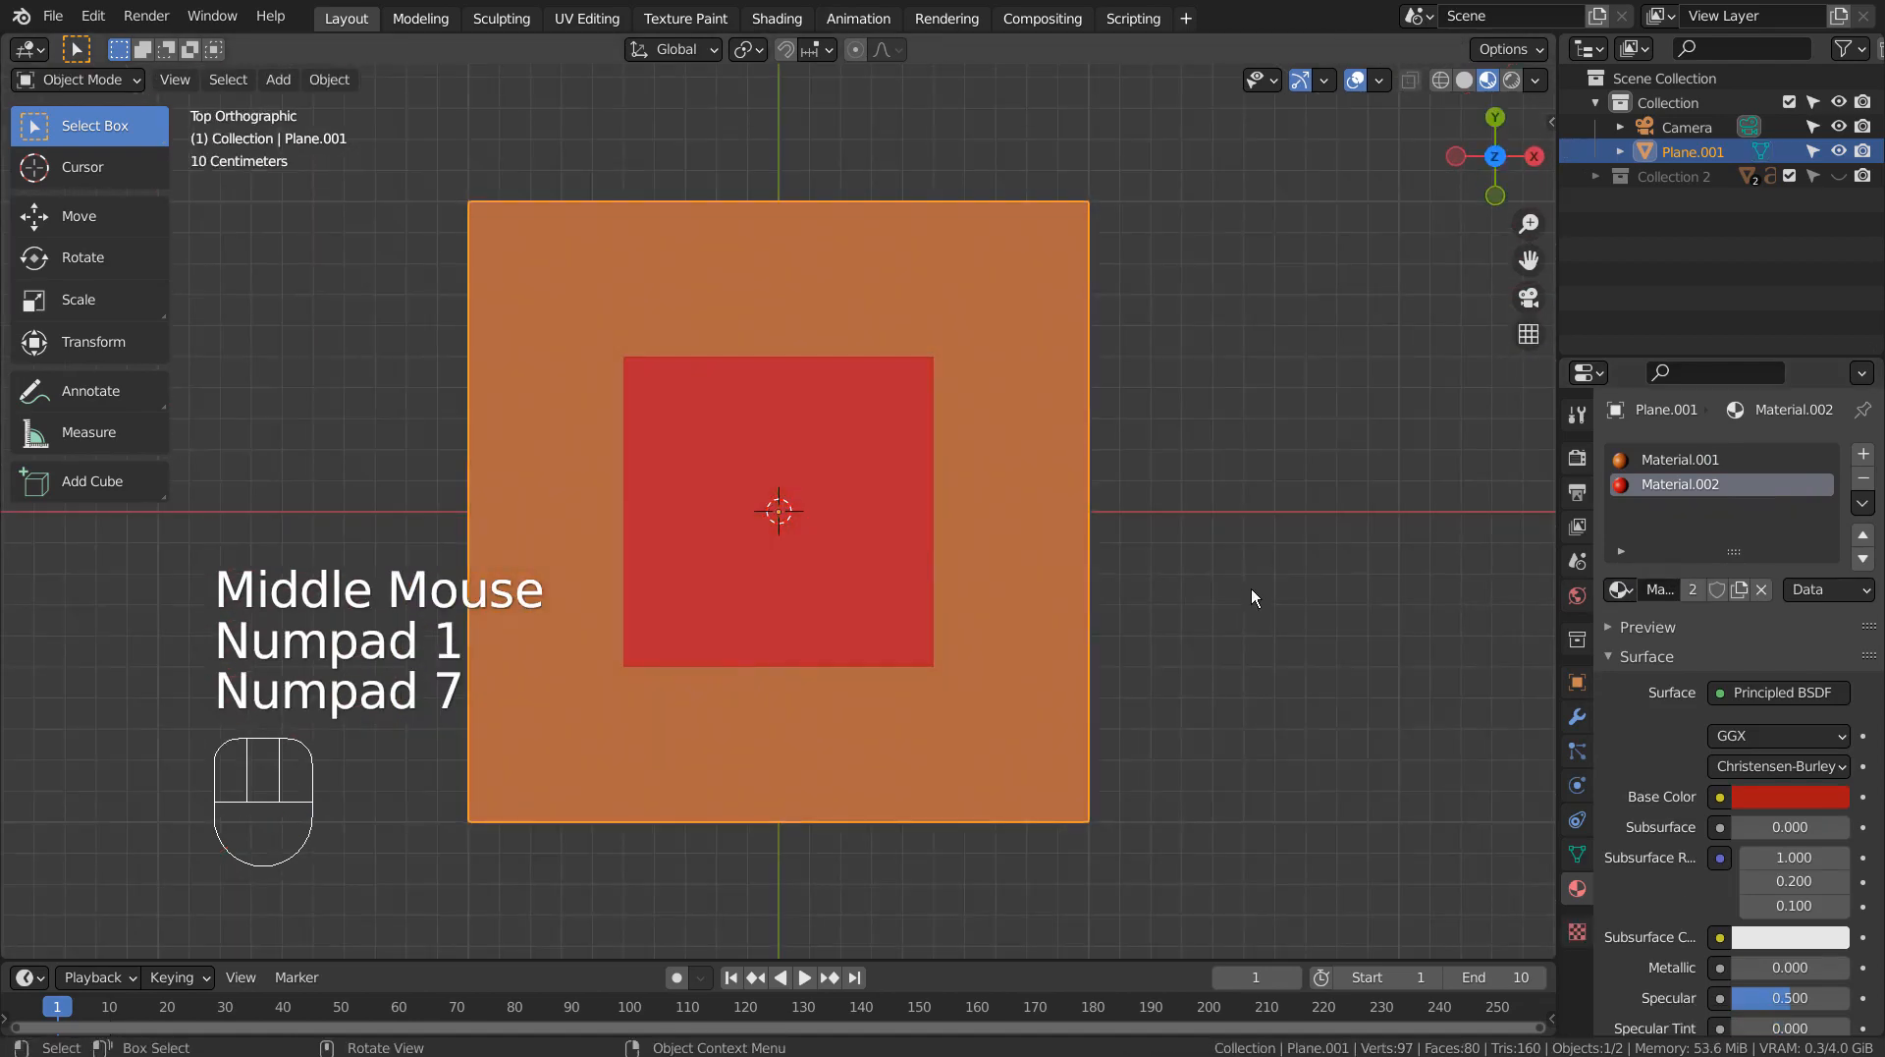
pyautogui.hotkey('shift', 'a')
pyautogui.moveTo(1228, 539)
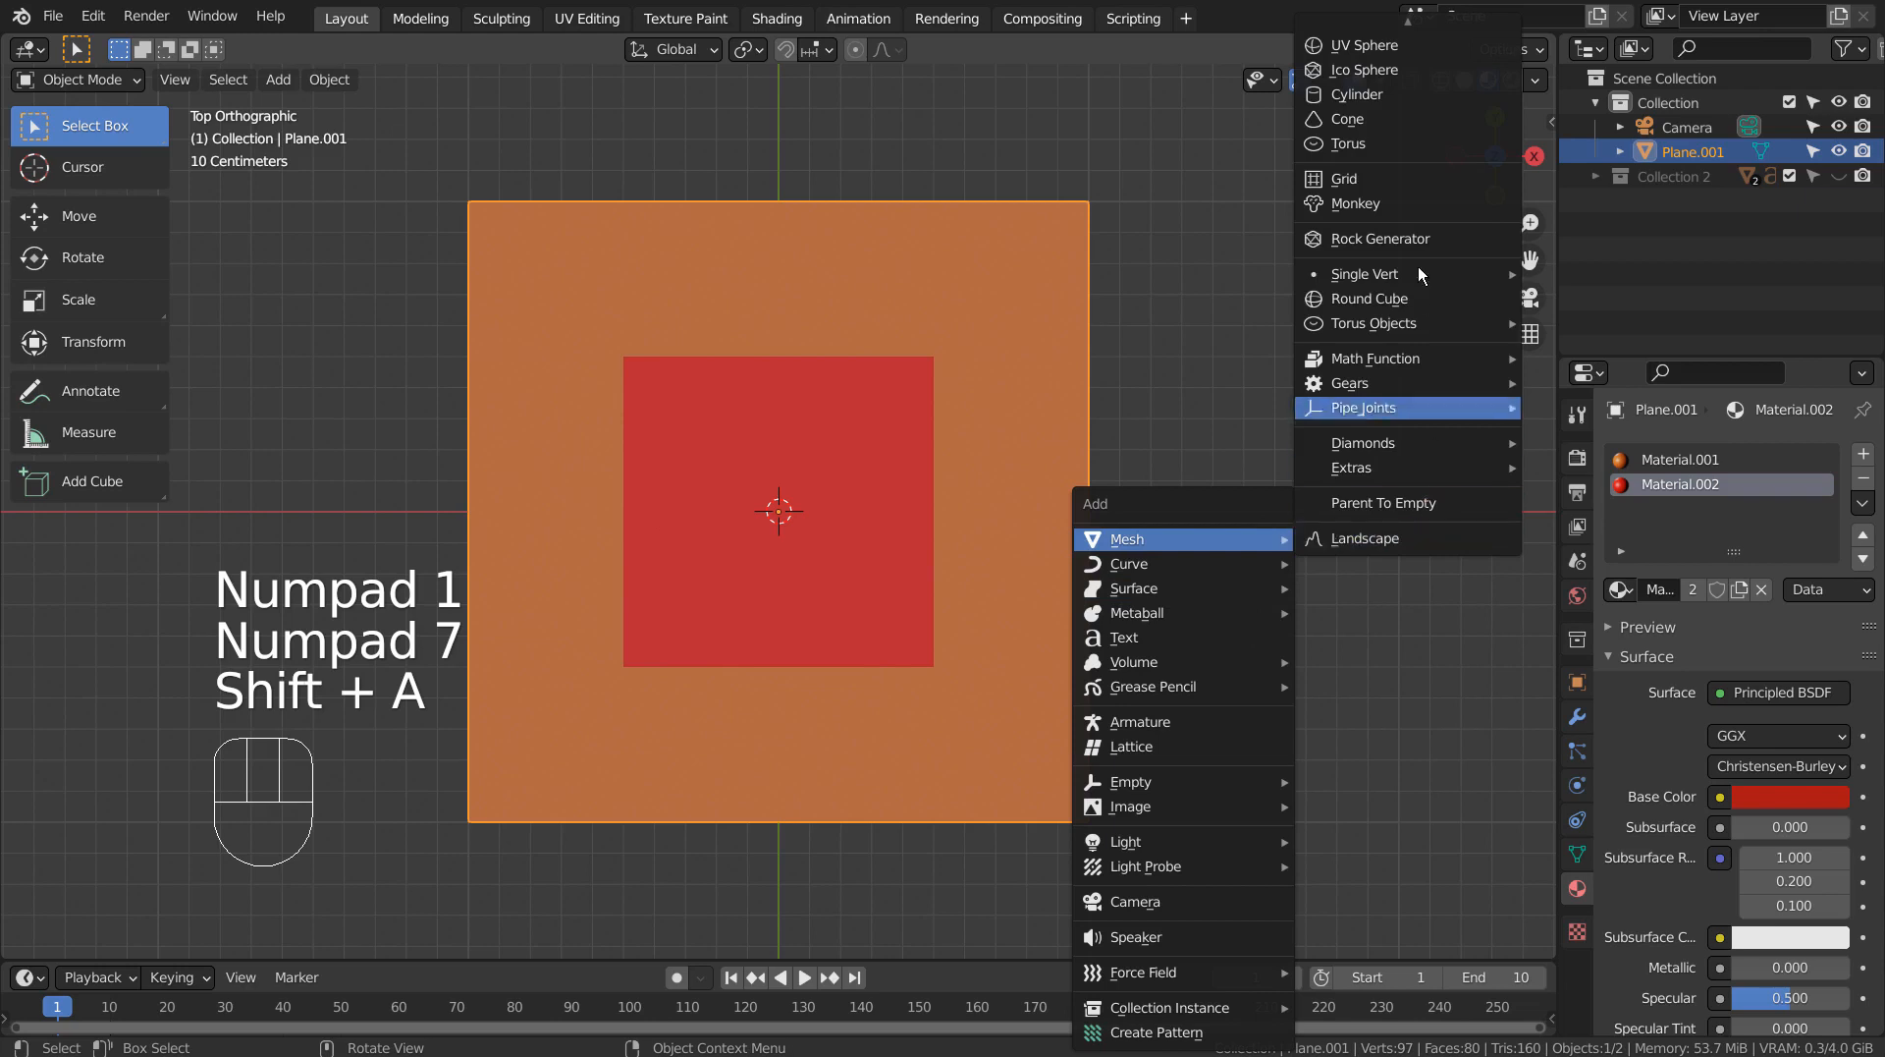
pyautogui.click(1418, 43)
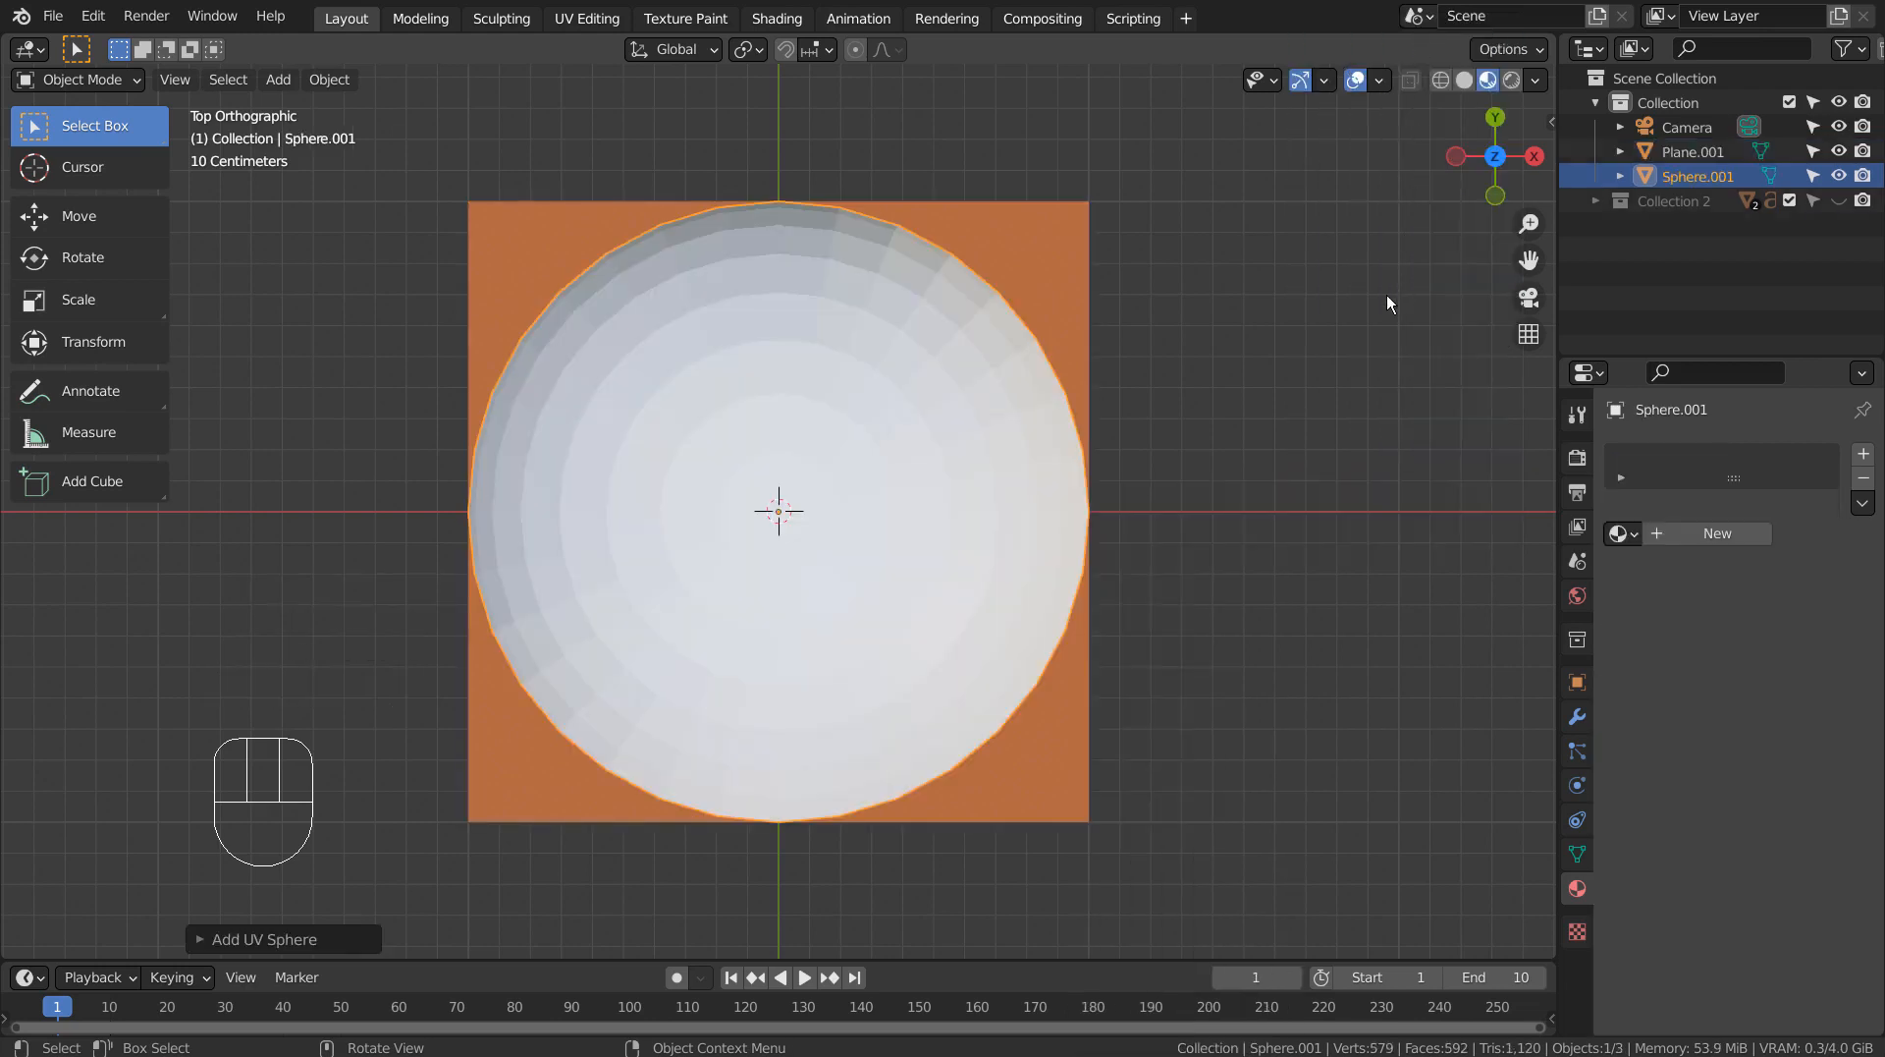
pyautogui.hotkey('ctrl', '3')
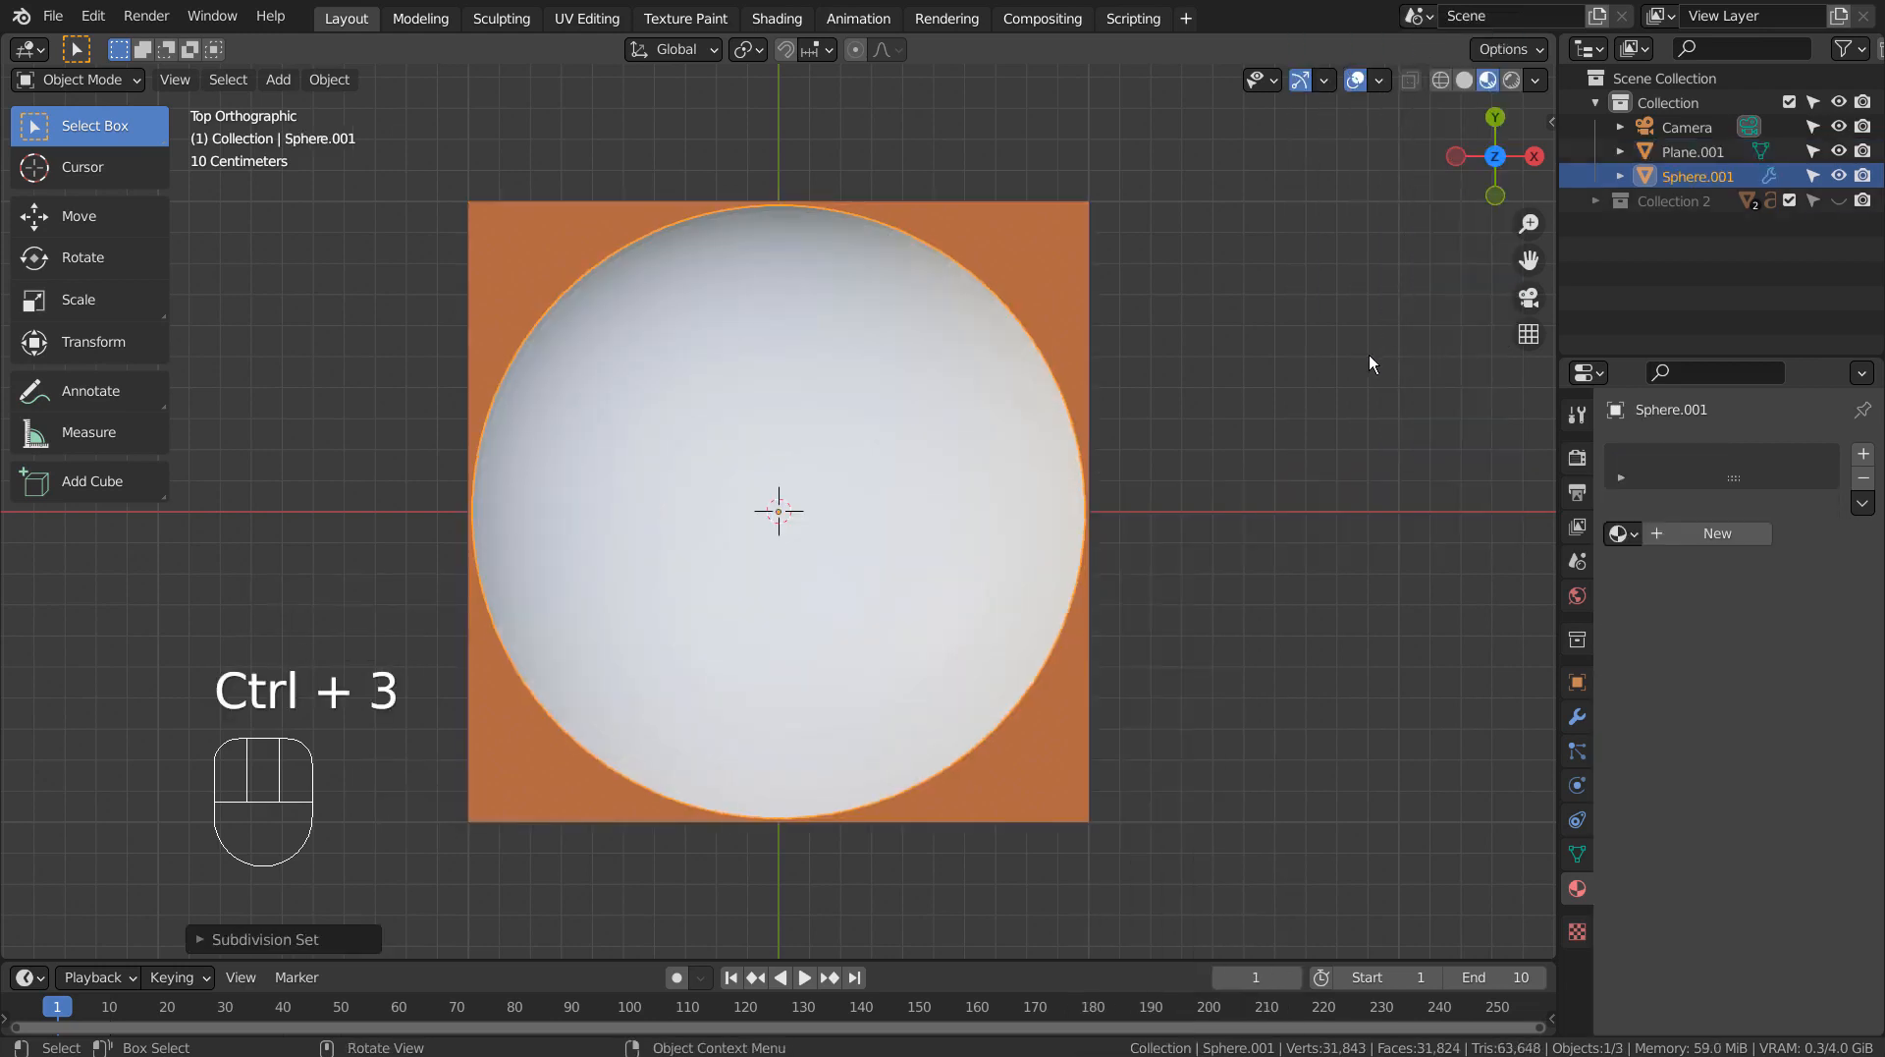
pyautogui.press('s')
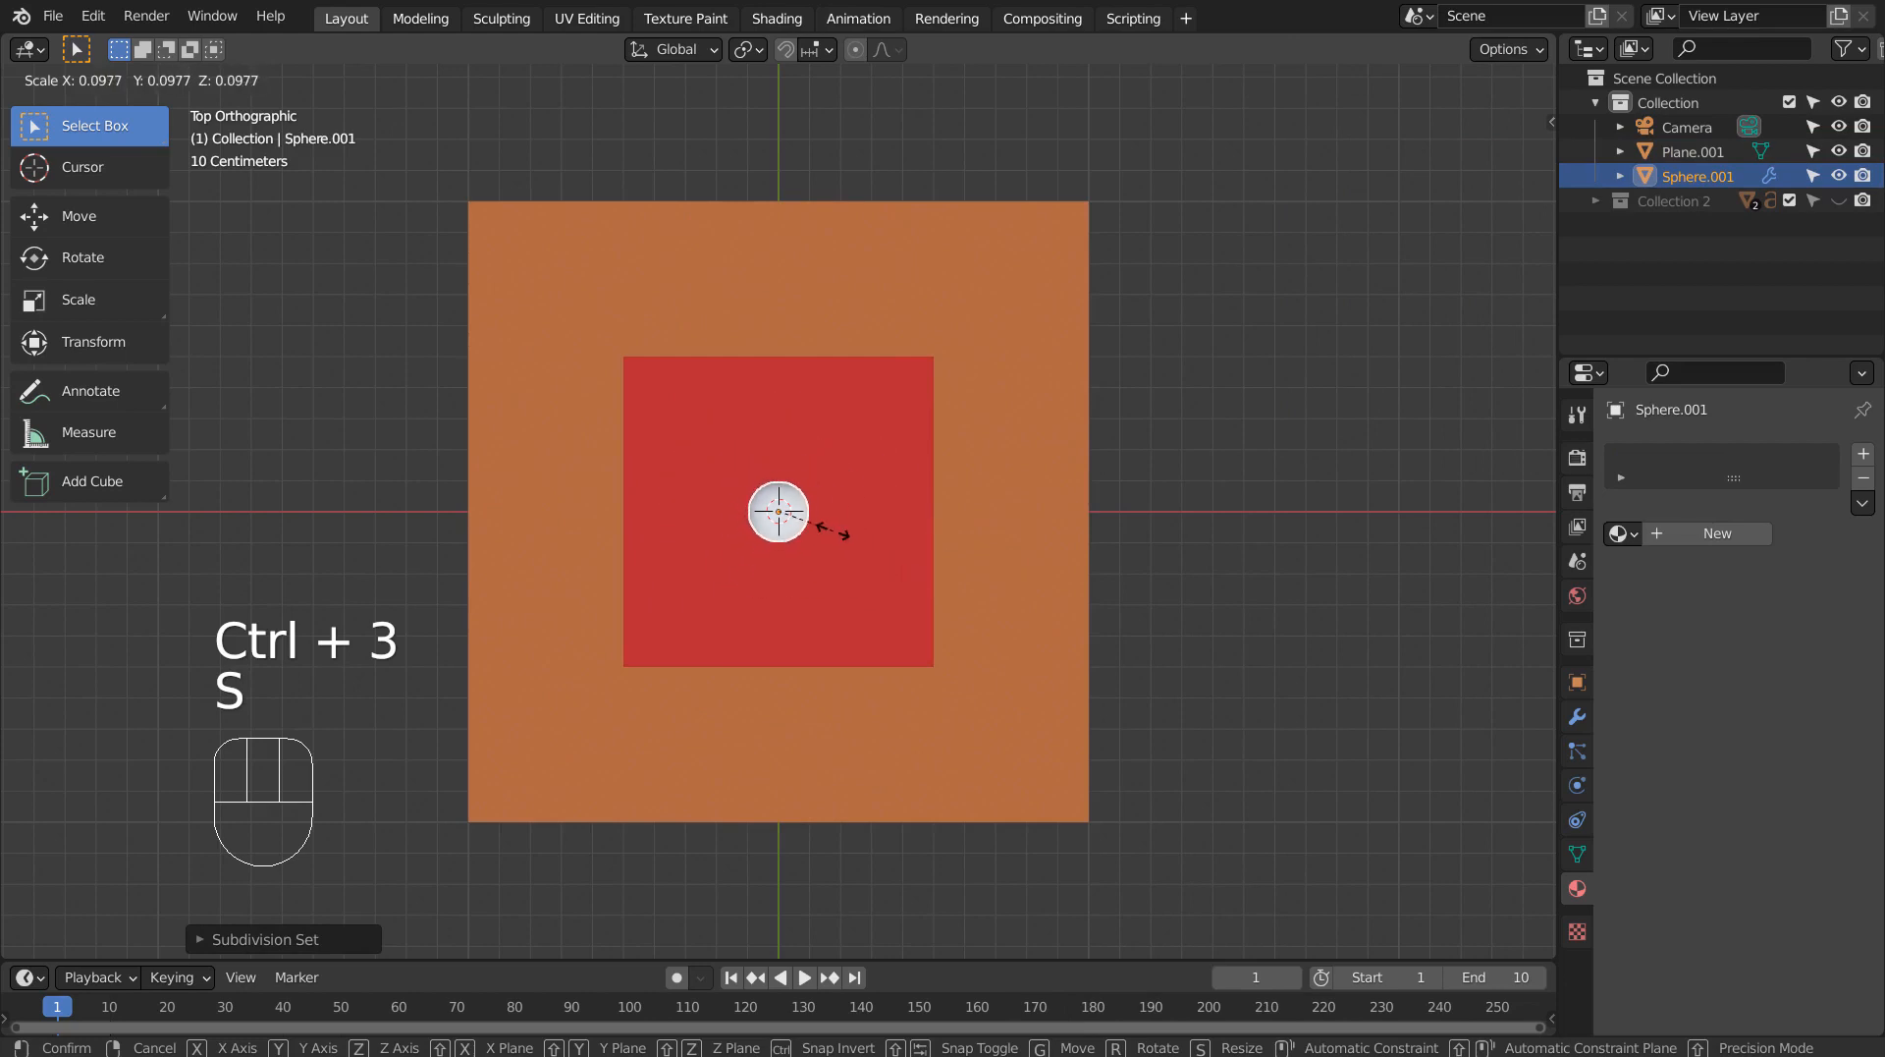
pyautogui.click(840, 533)
# Move the sphere about 0.52 m along X and 0.79 m along Y, and assign it the existing Material.003.
pyautogui.press('g')
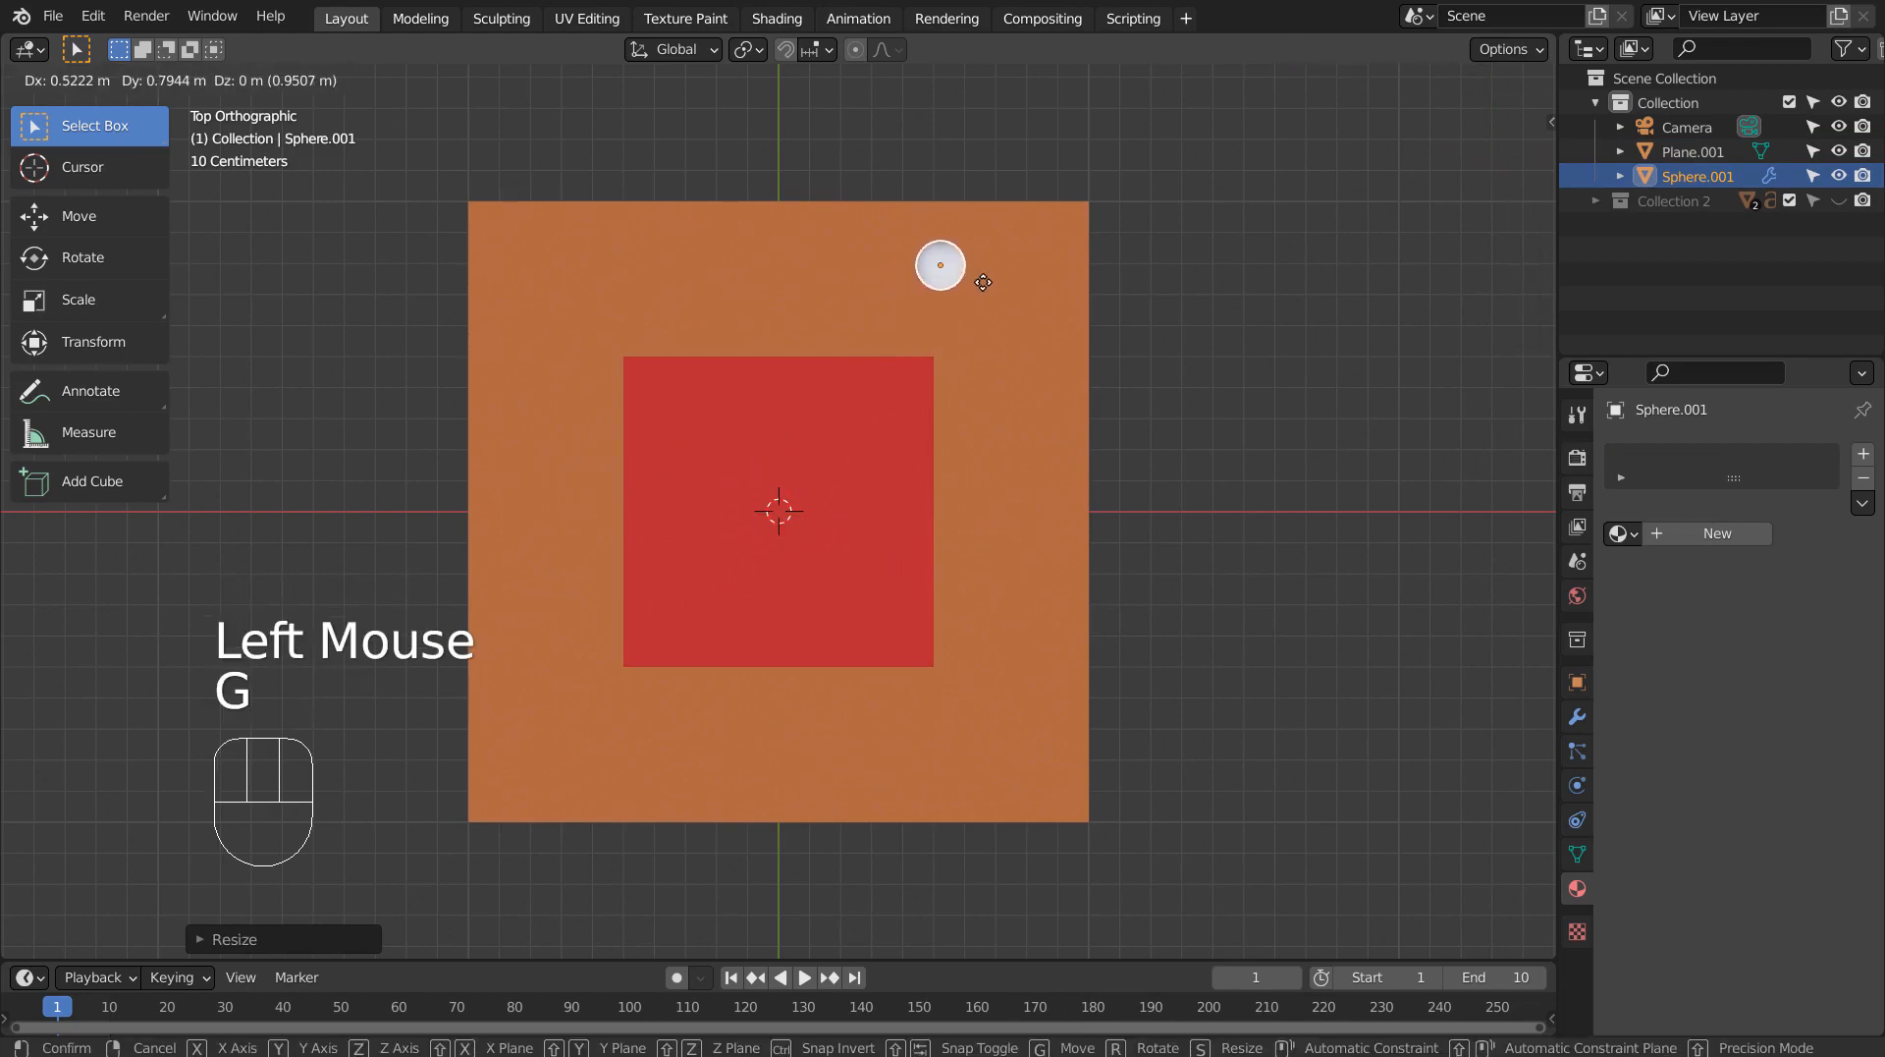
pyautogui.click(983, 282)
pyautogui.click(1622, 534)
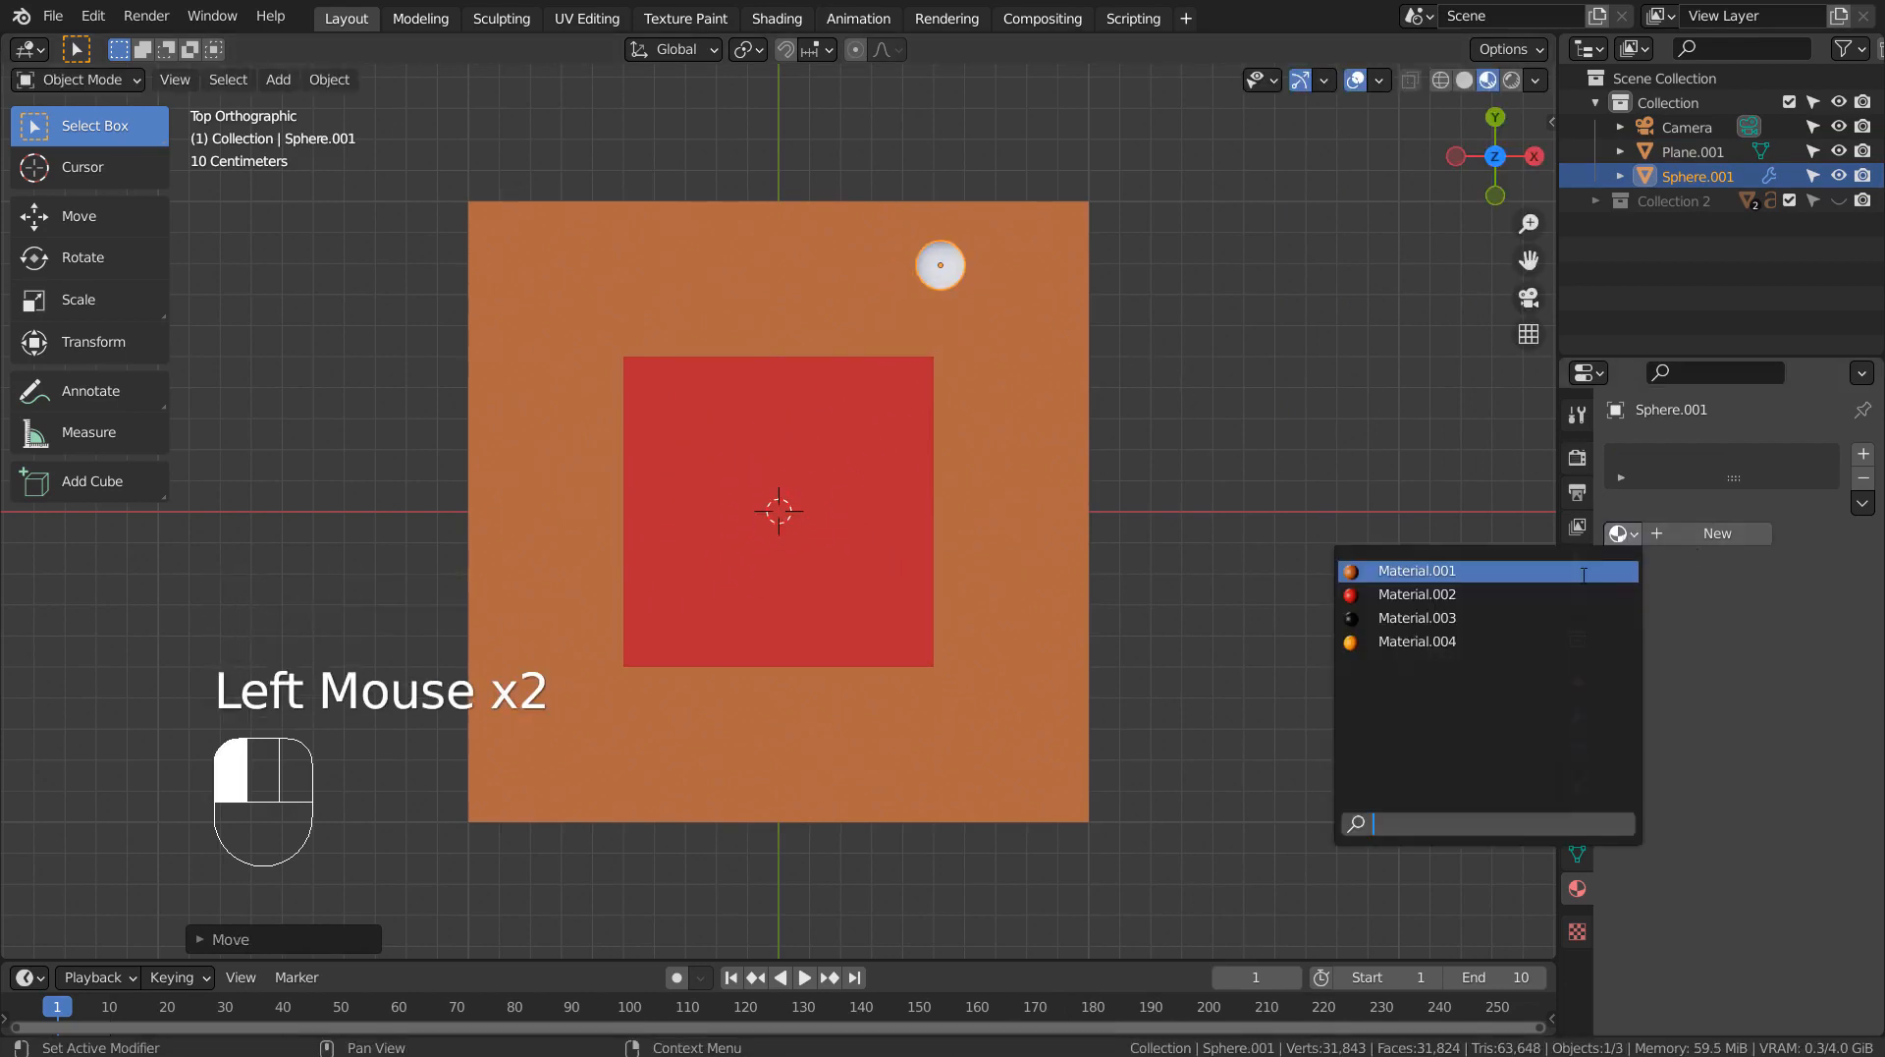
pyautogui.click(1571, 618)
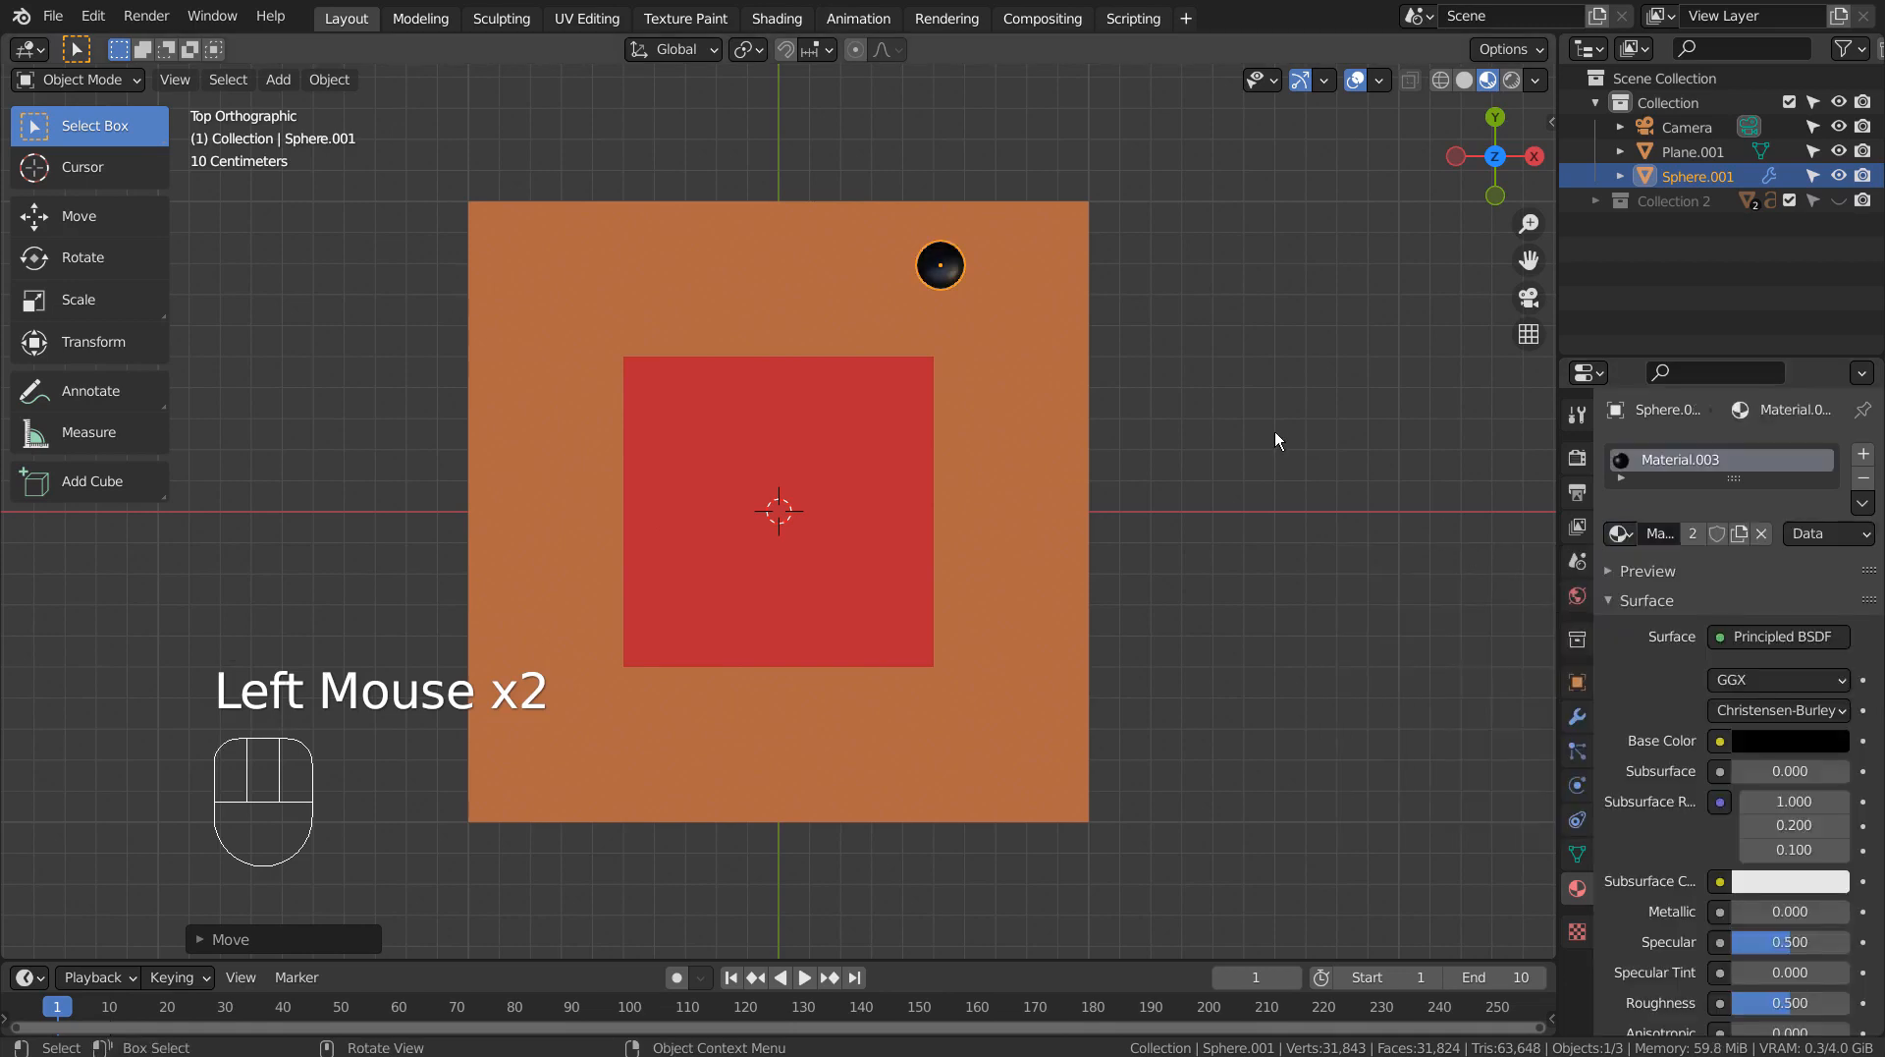
# Add a Mirror modifier on the X axis to the eye sphere and apply all its transforms so the second eye mirrors across the face.
pyautogui.click(1578, 716)
pyautogui.click(1744, 460)
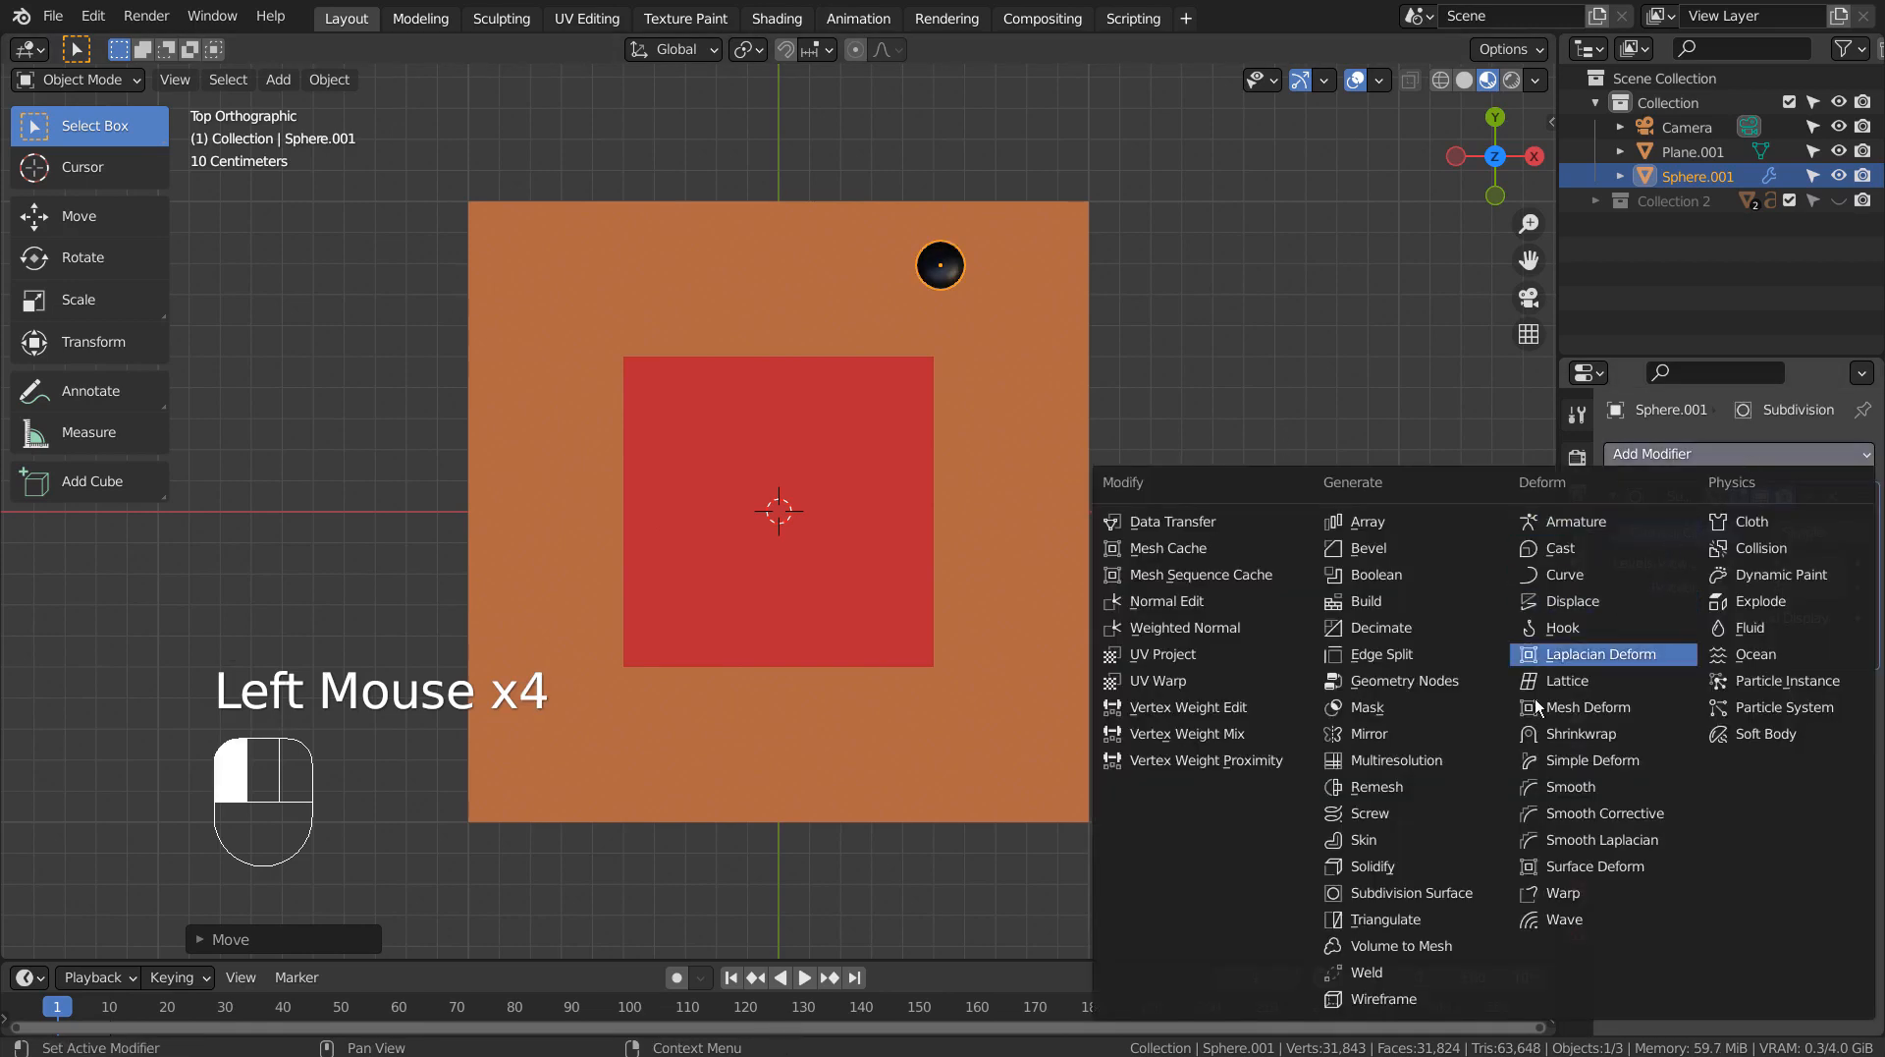
pyautogui.click(1436, 732)
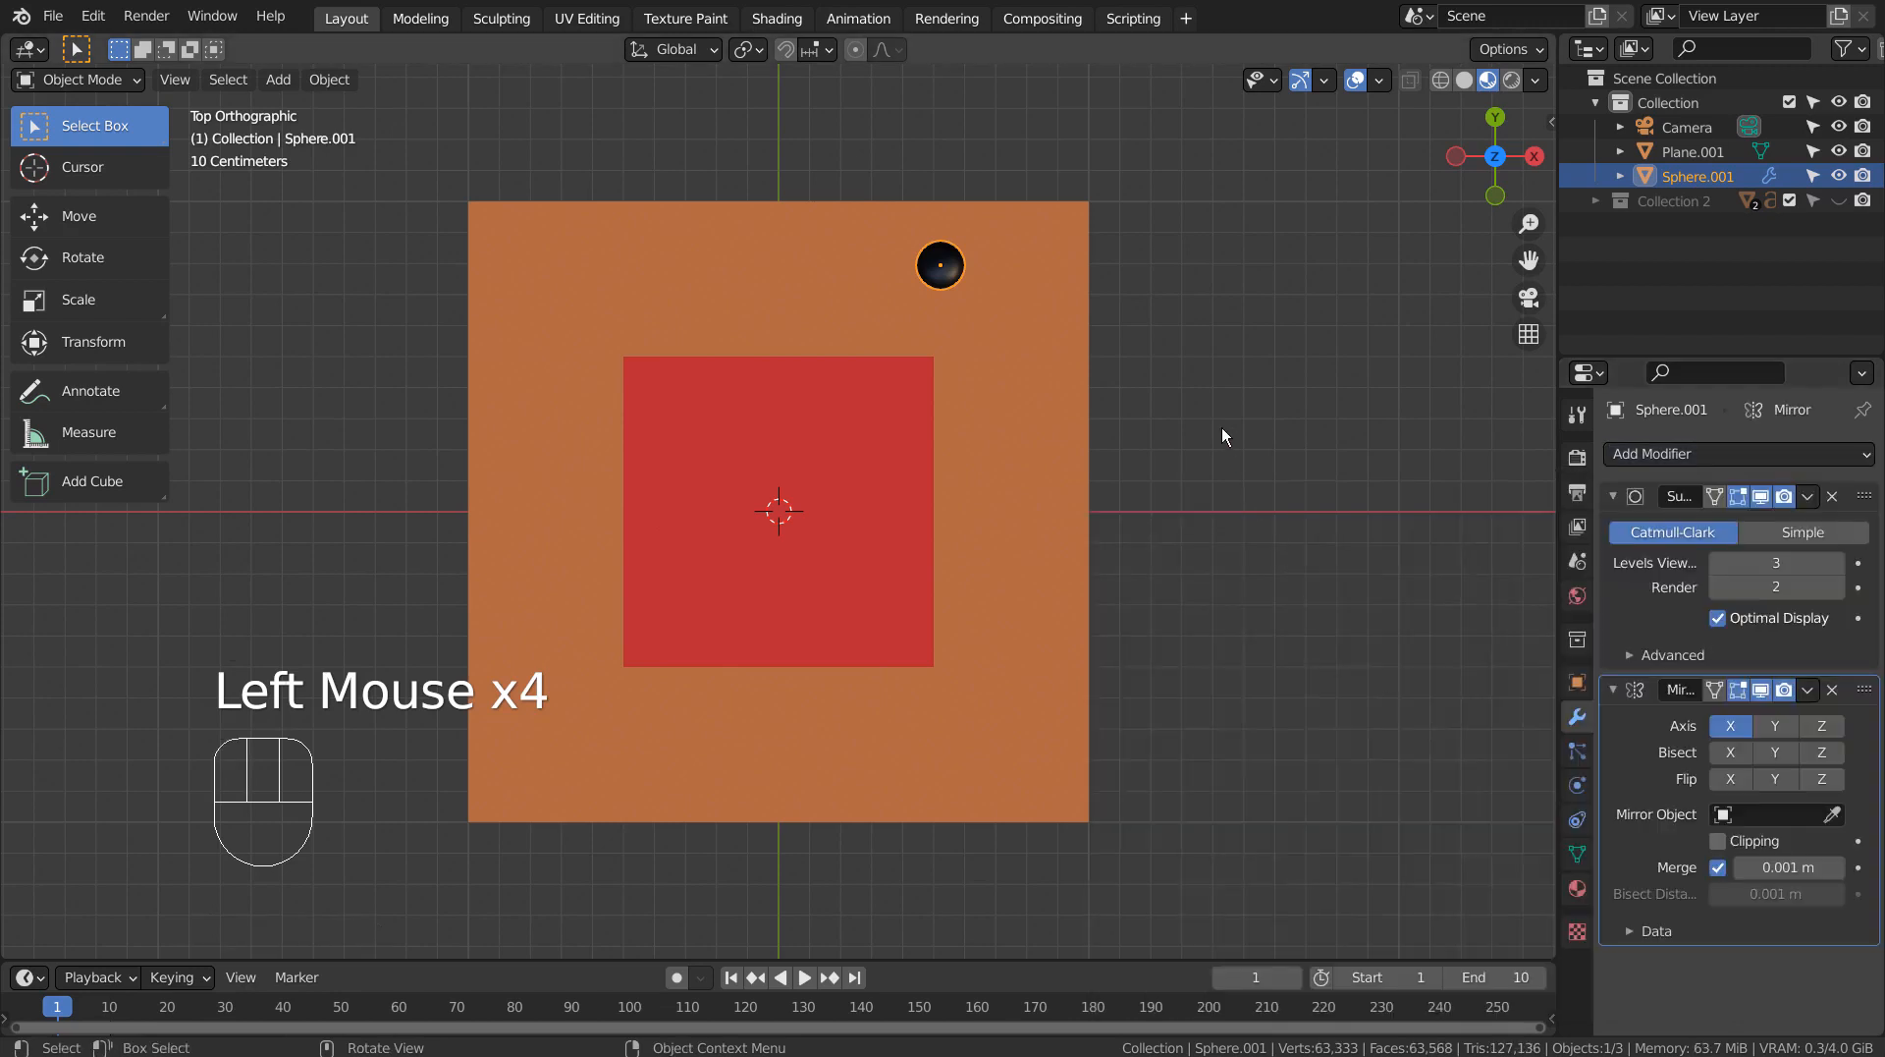
pyautogui.hotkey('ctrl', 'a')
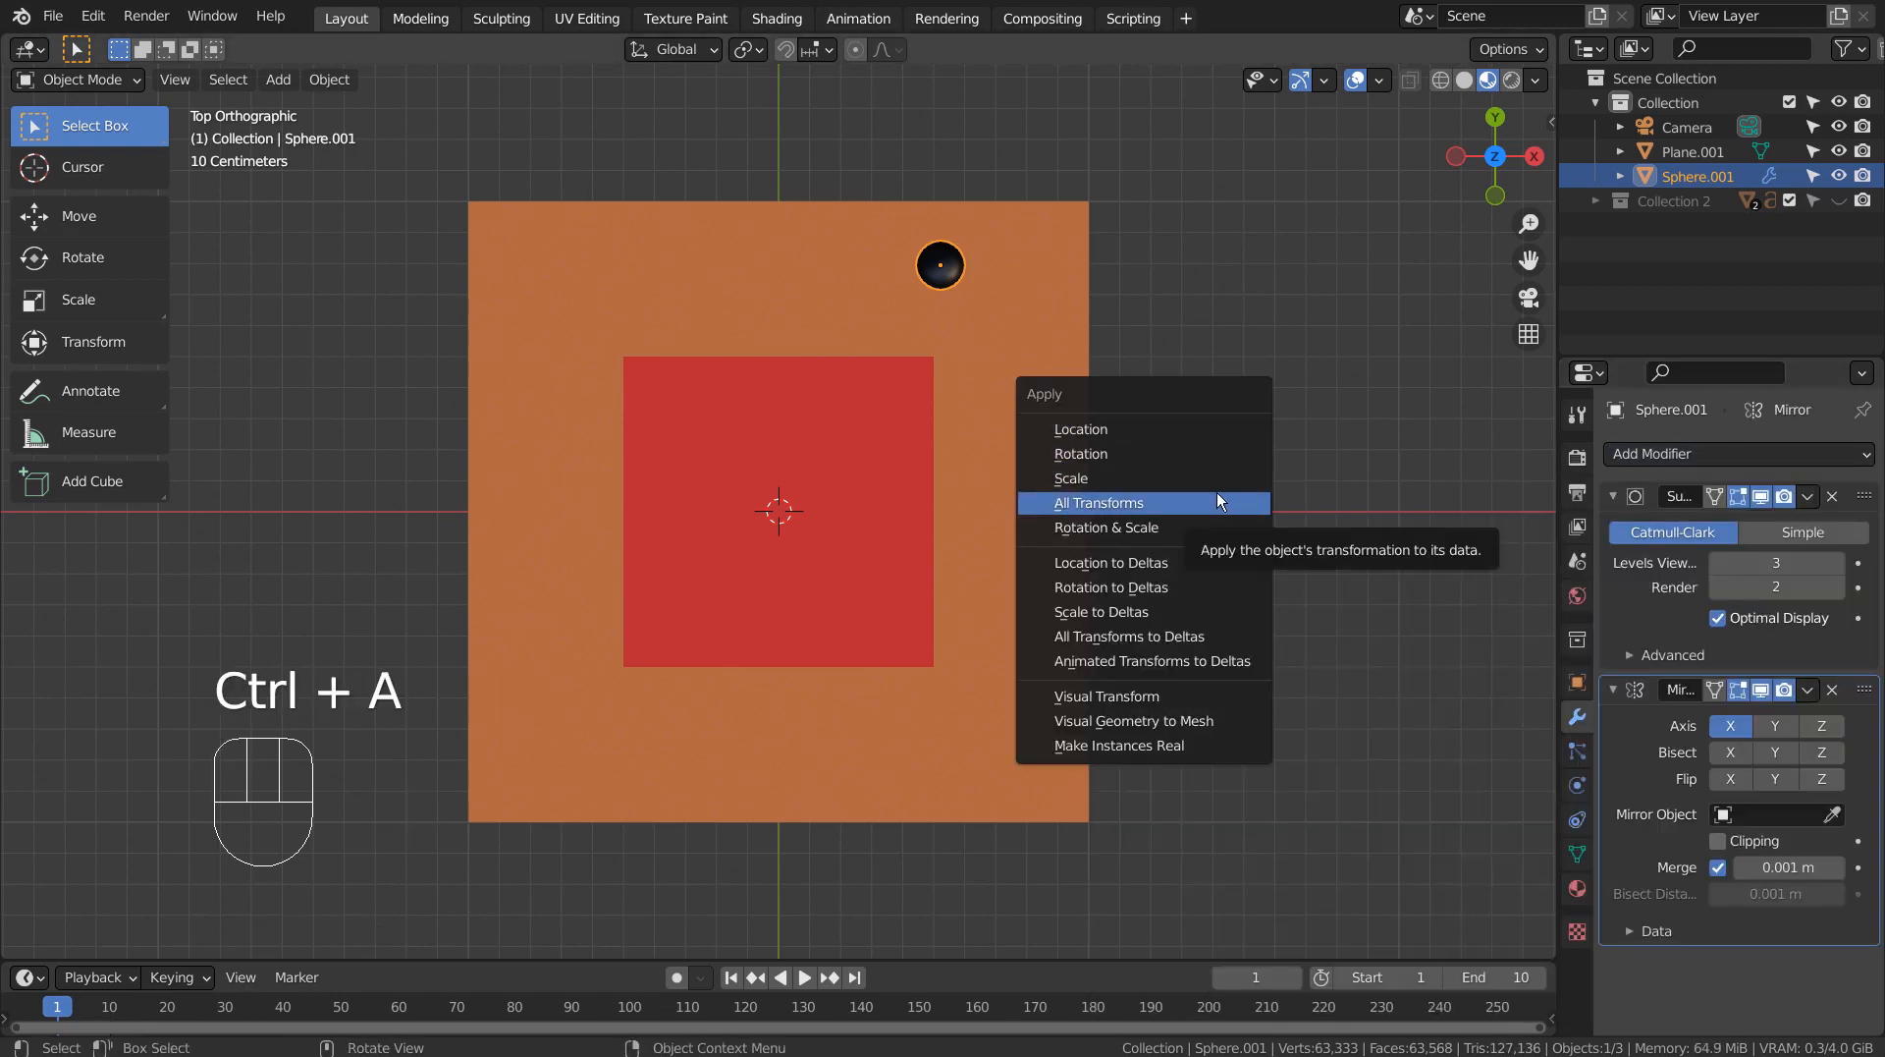
pyautogui.click(1219, 432)
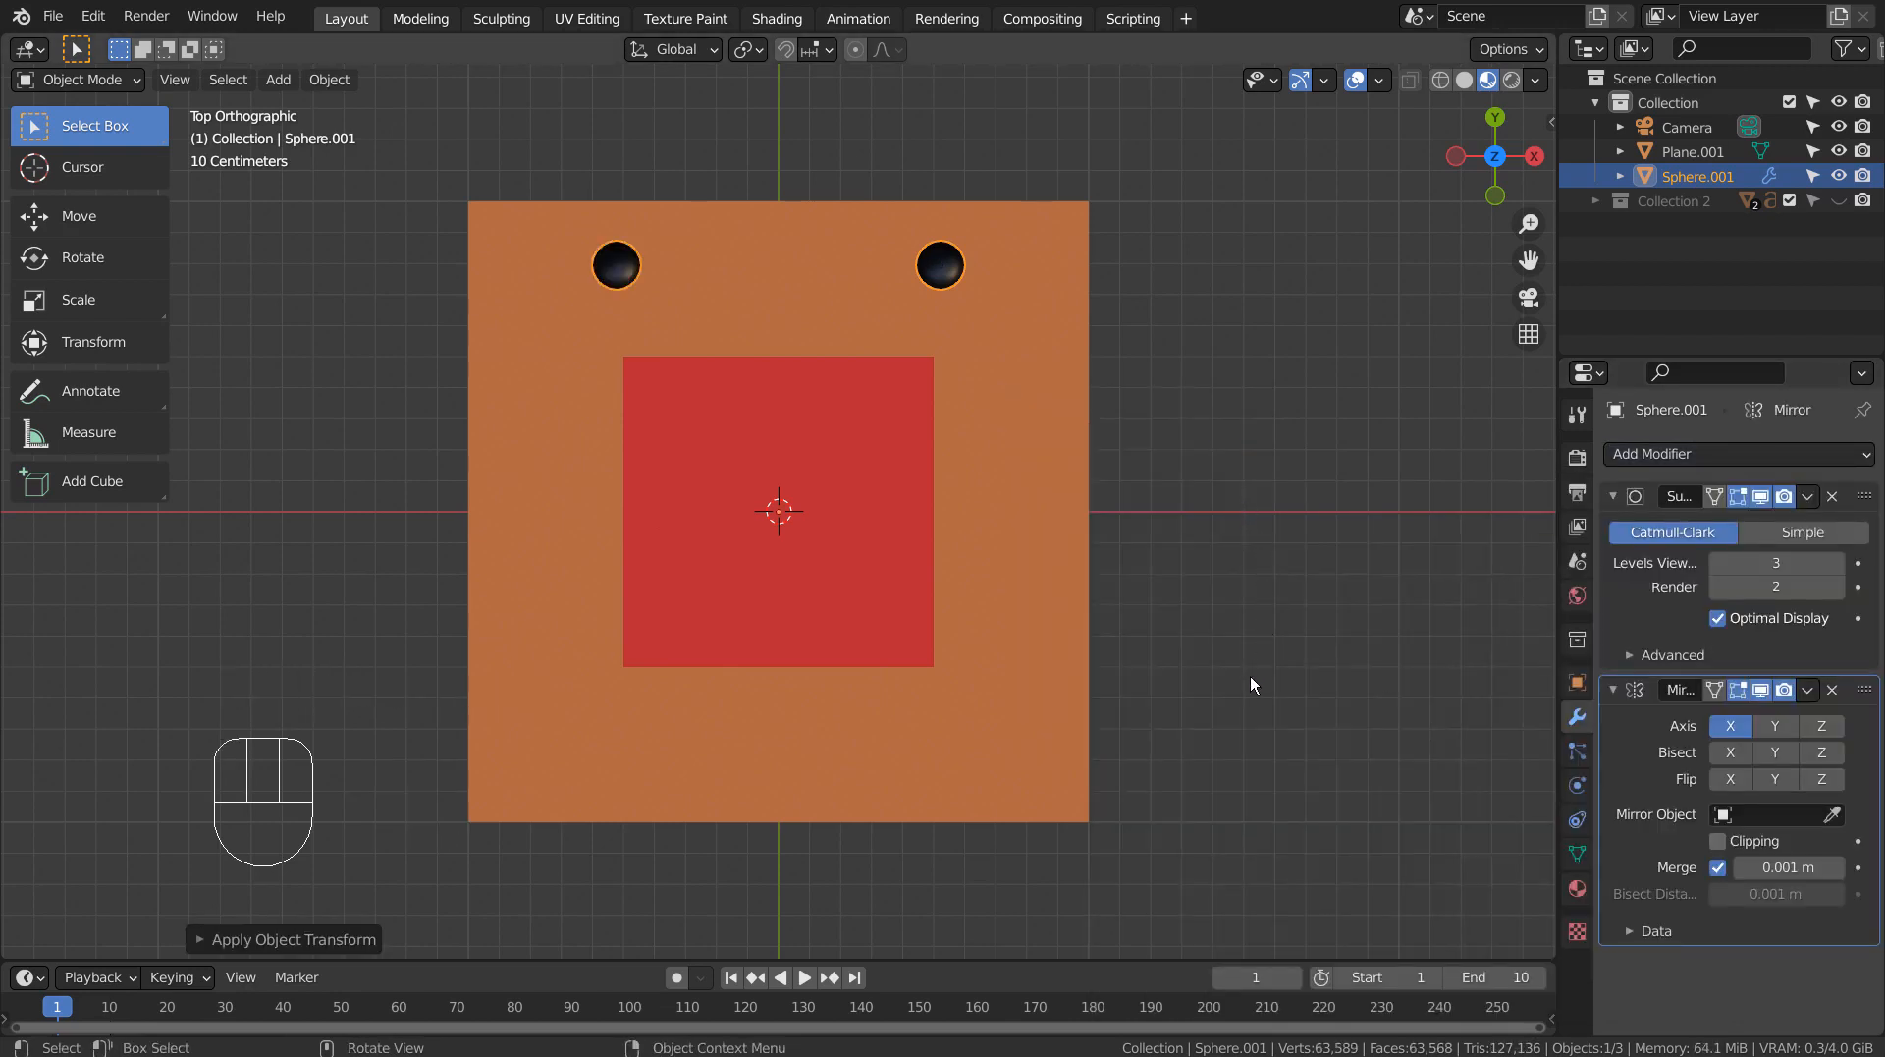
pyautogui.moveTo(1252, 685); pyautogui.dragTo(1311, 572, button='middle')
pyautogui.click(1311, 570)
# In top view, add a text object and replace its default content with HAHA.
pyautogui.press('KP_1')
pyautogui.press('KP_7')
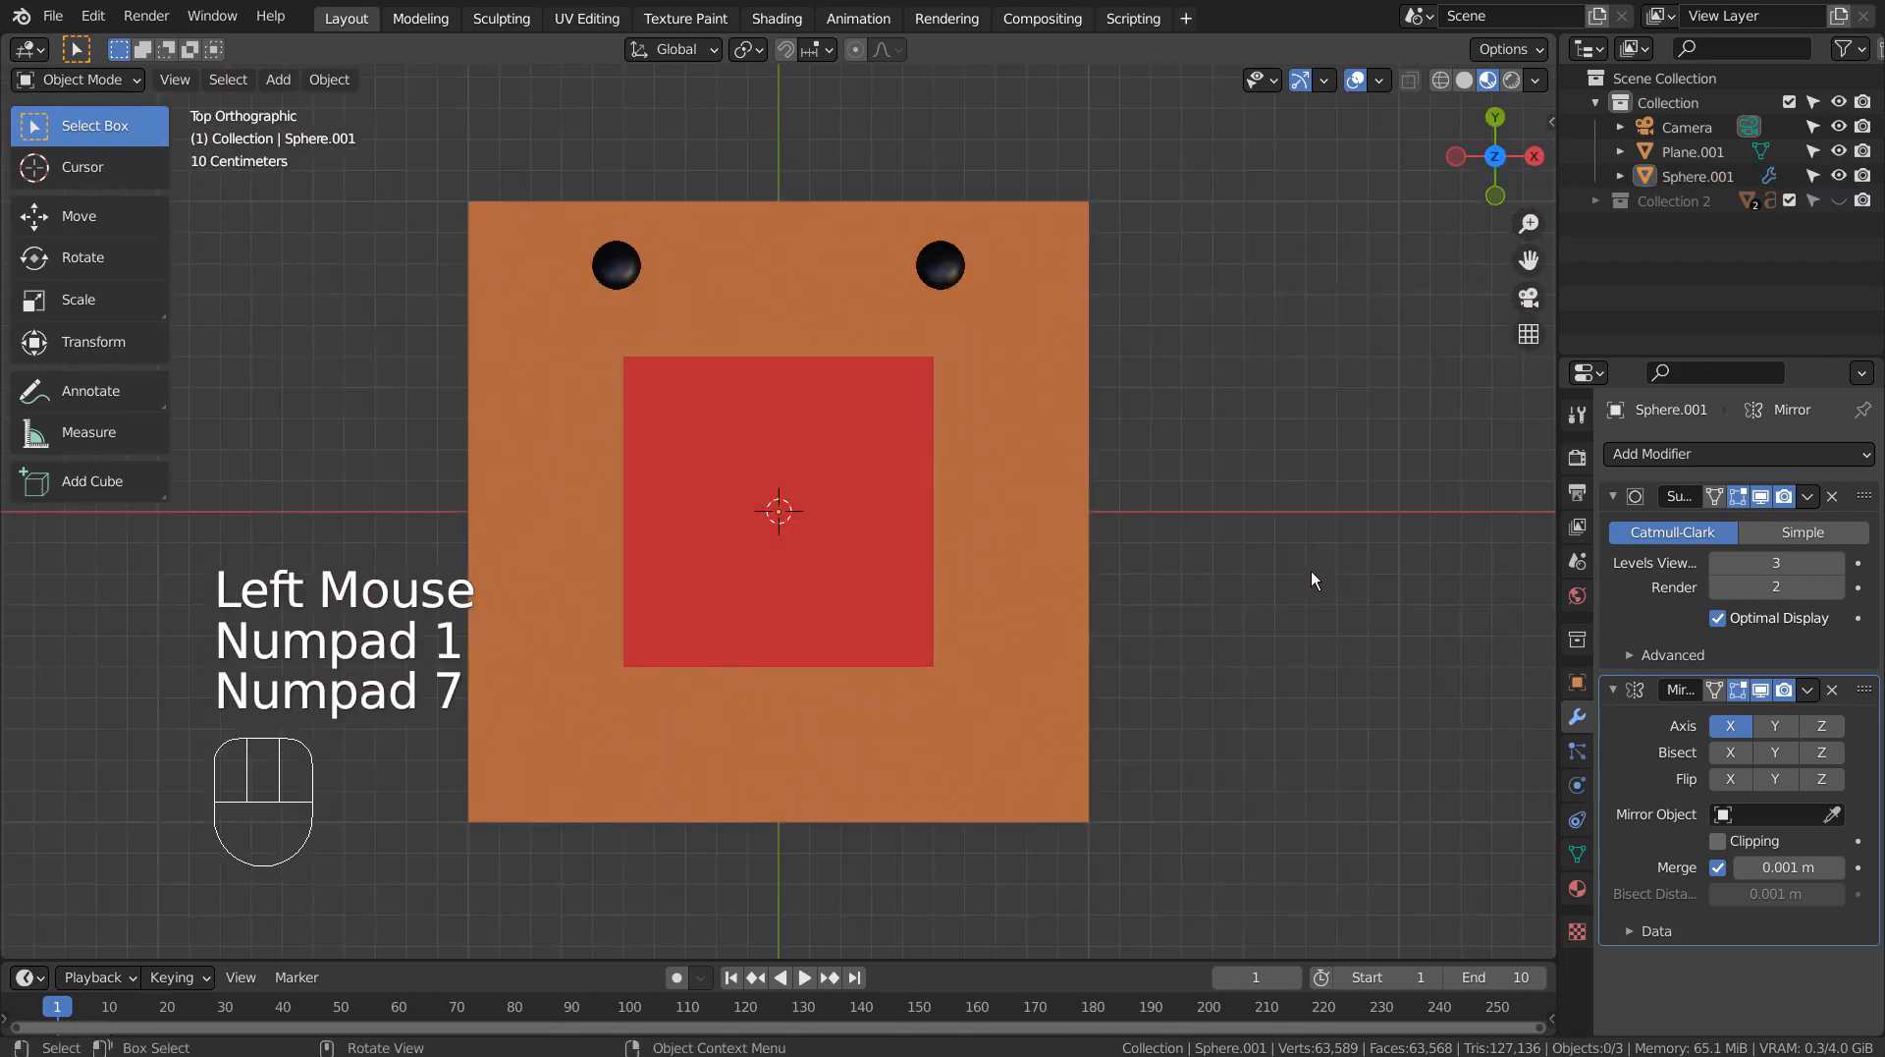
pyautogui.hotkey('shift', 'a')
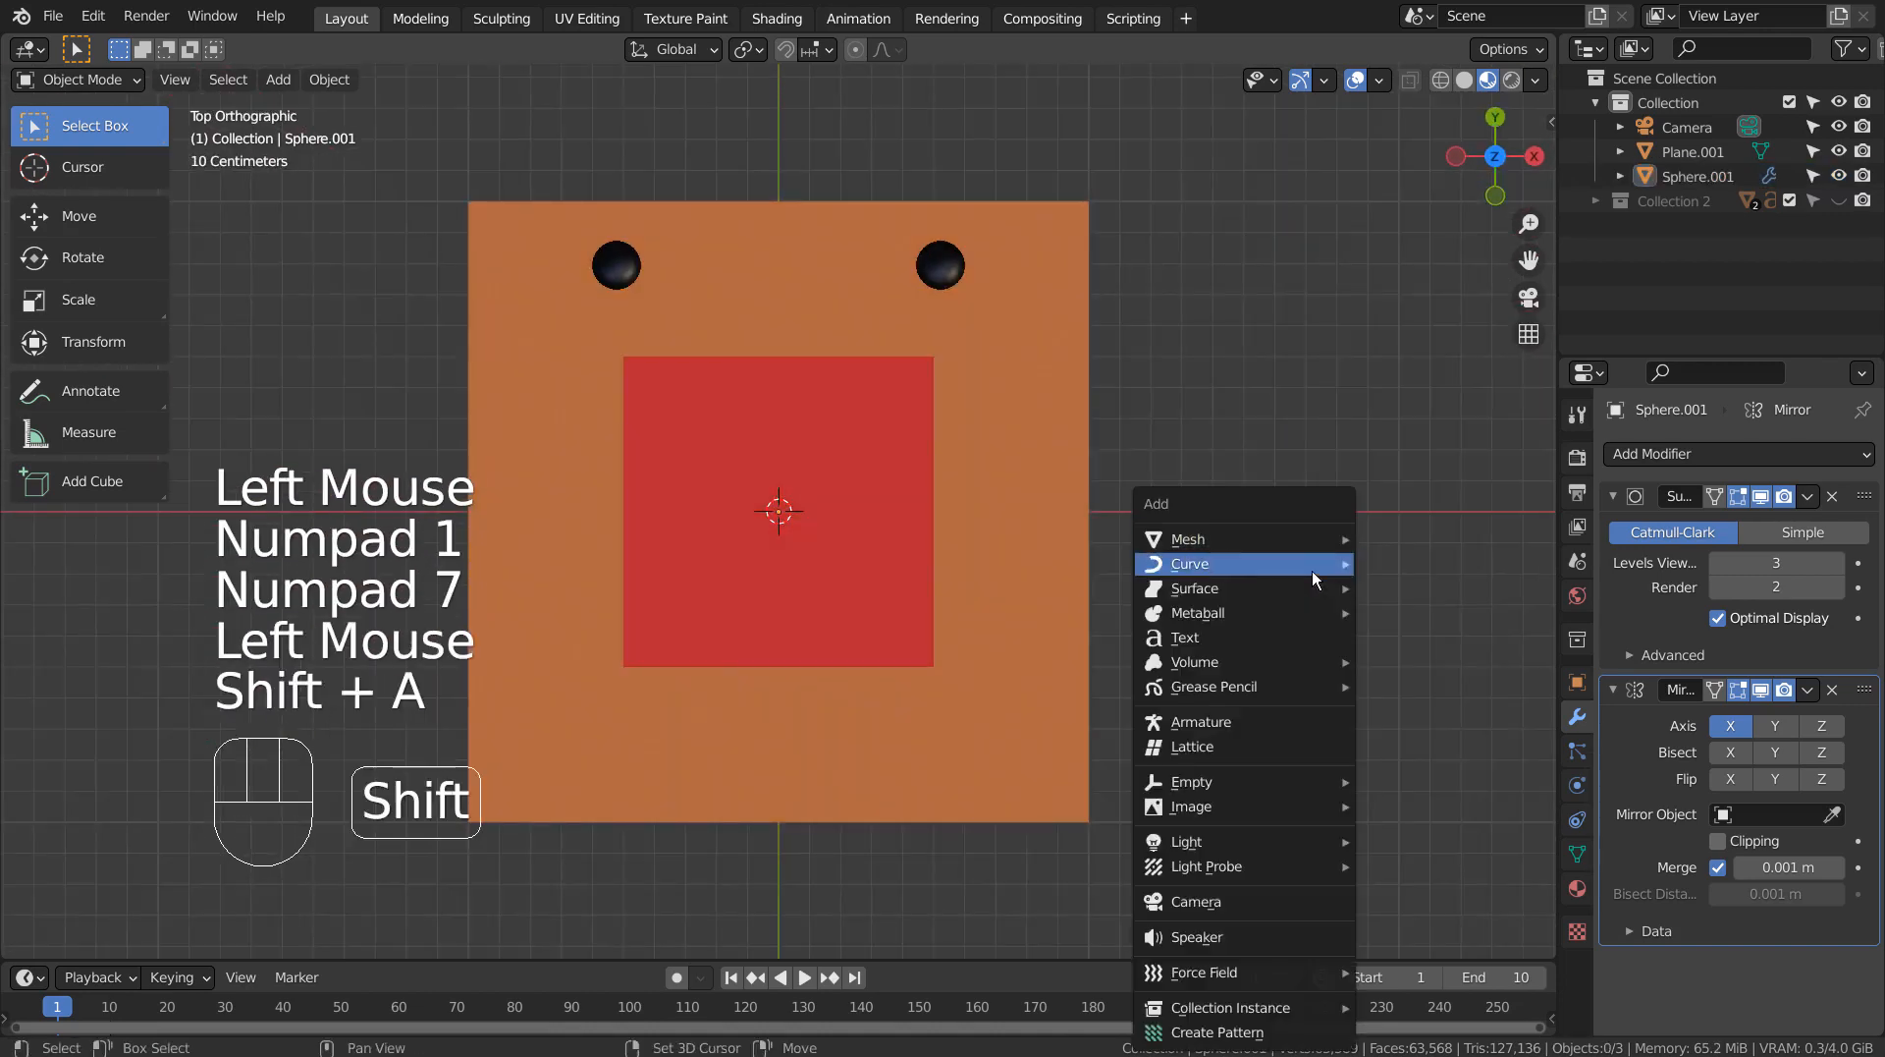
pyautogui.click(1316, 641)
pyautogui.press('Tab')
pyautogui.press('BackSpace')
pyautogui.press('BackSpace')
pyautogui.press('BackSpace')
pyautogui.press('BackSpace')
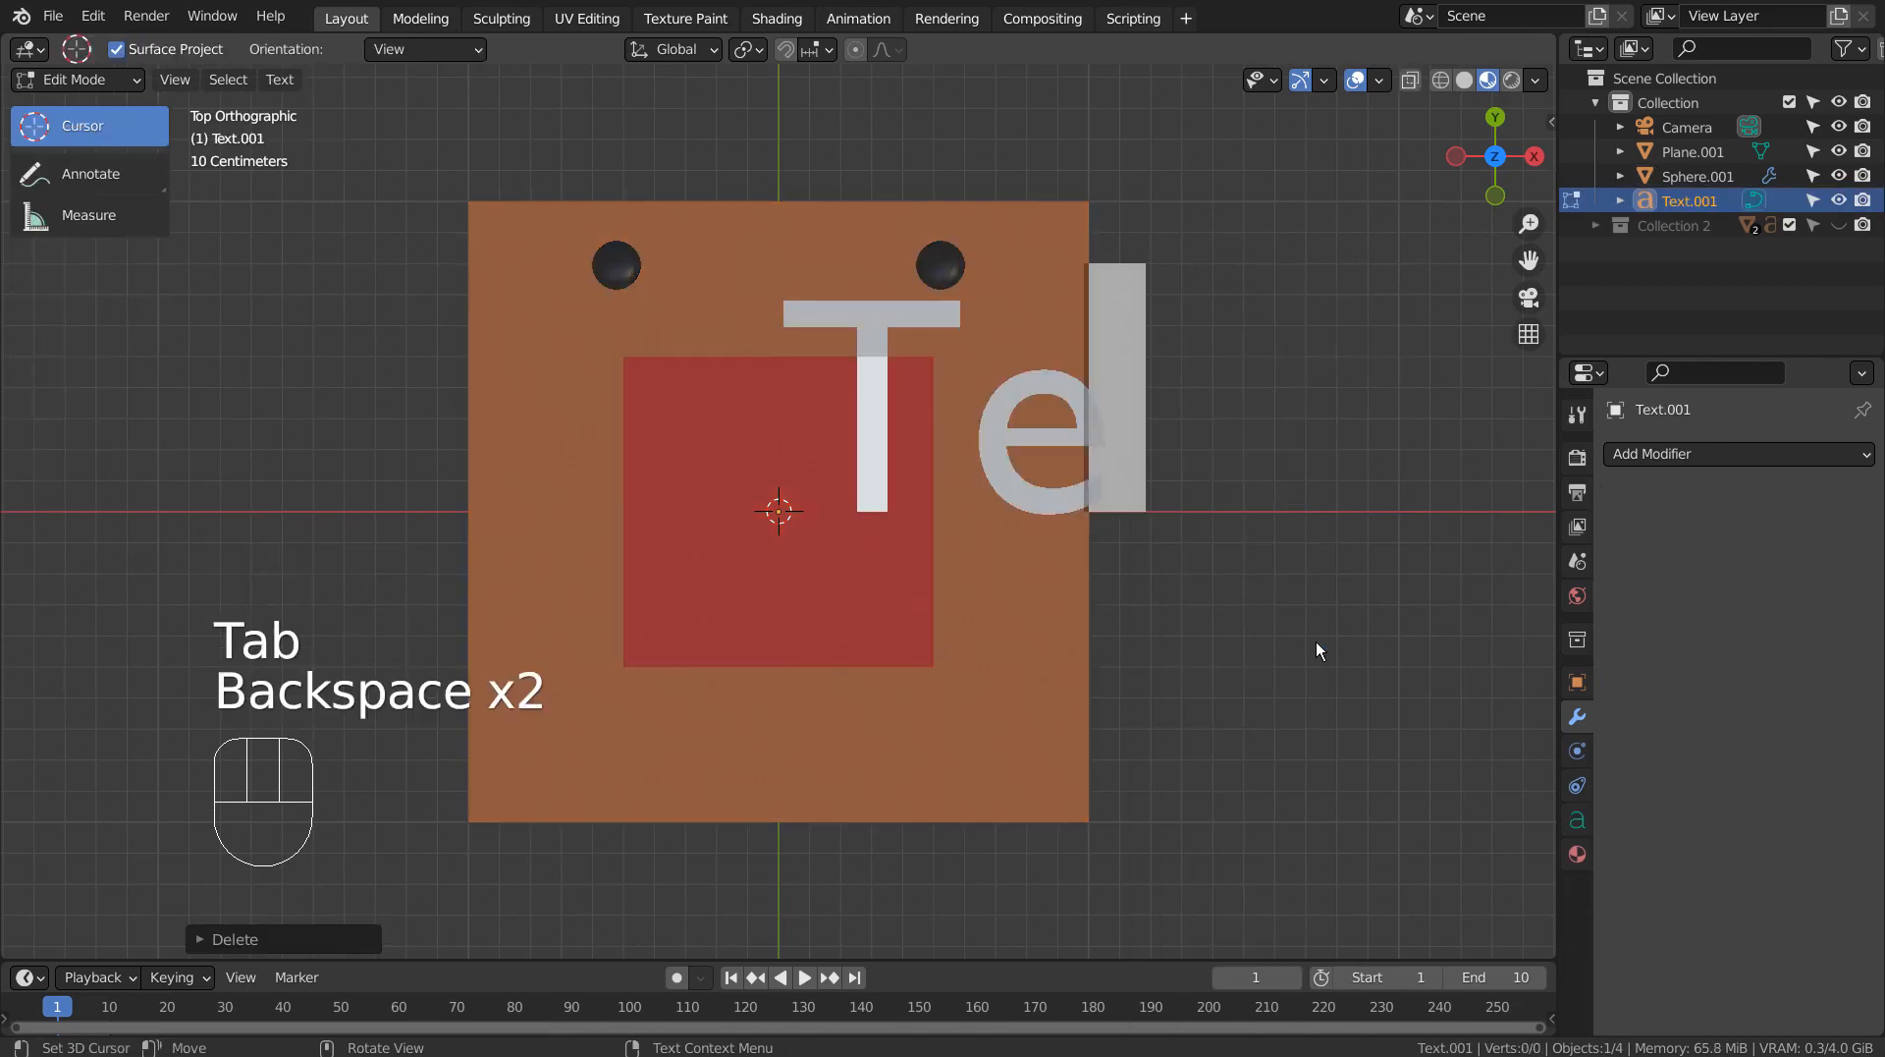
pyautogui.write('HAHA')
pyautogui.press('Tab')
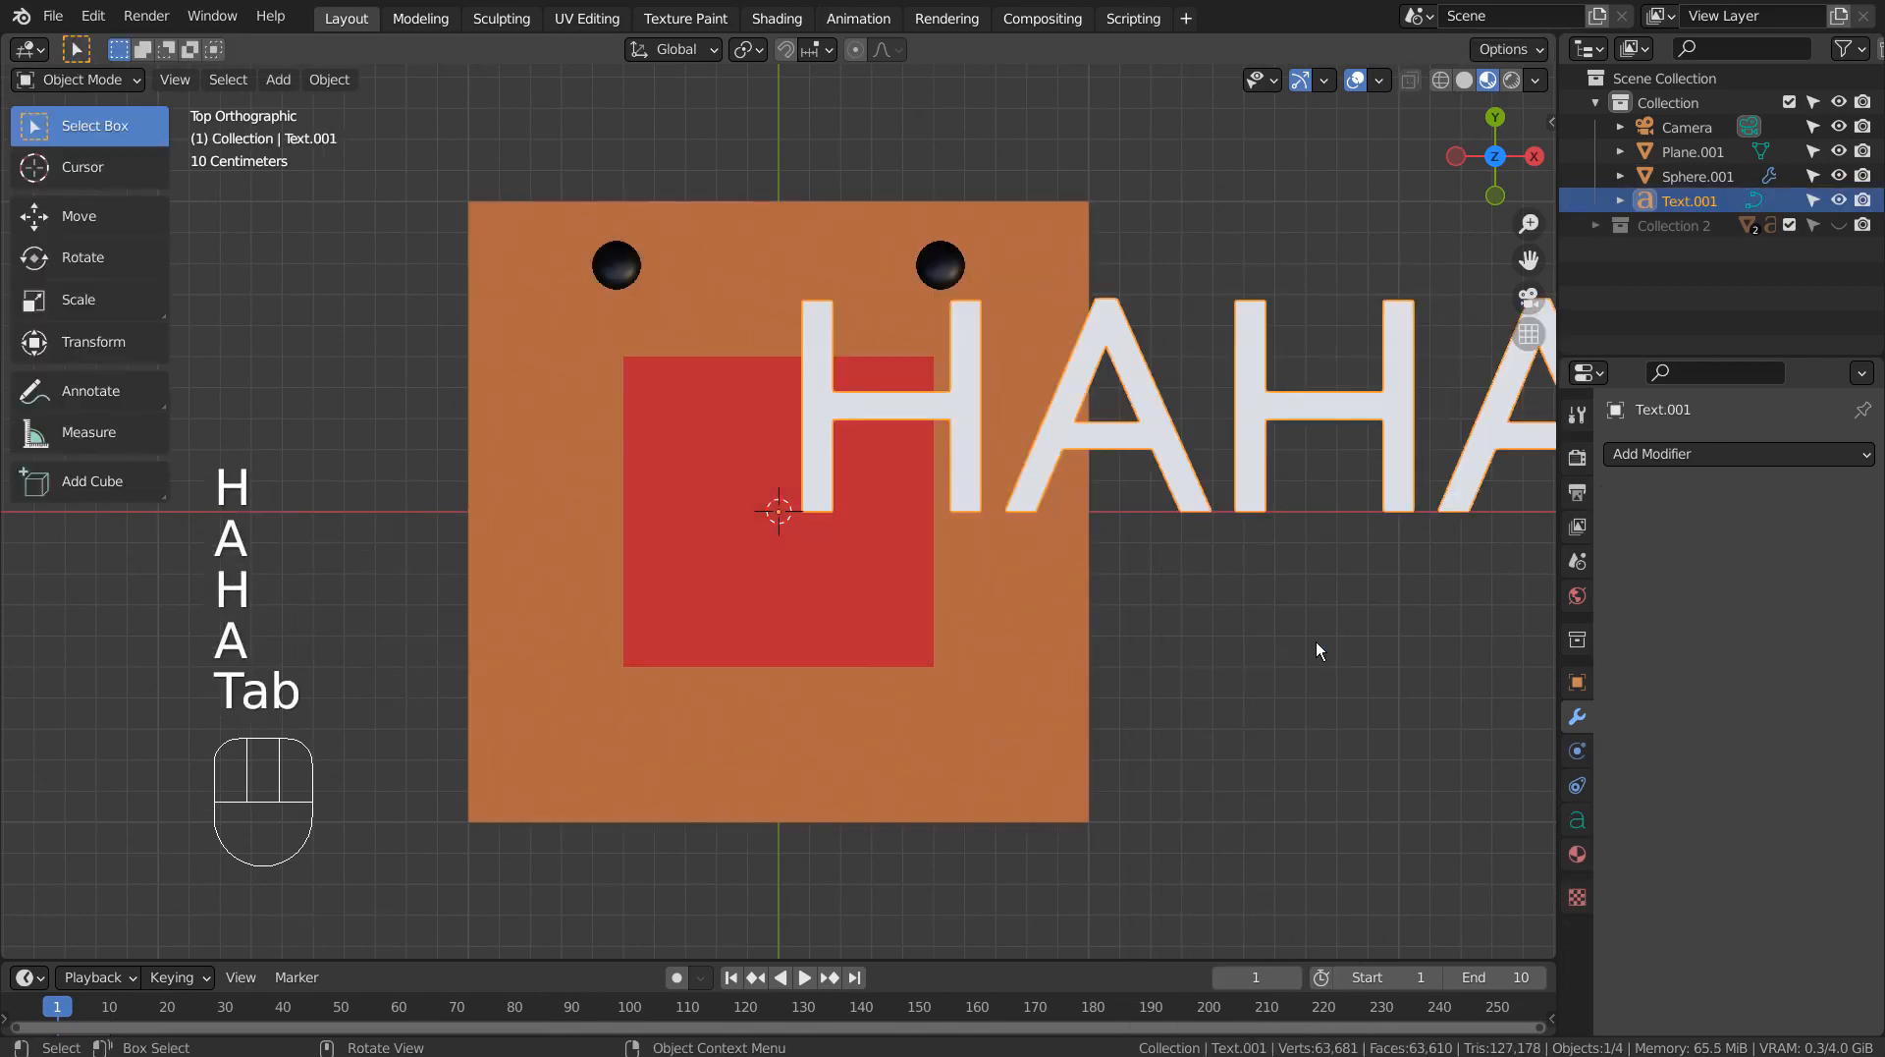
# Scale the HAHA text down to less than half its size and rotate it counterclockwise so it slants up from the mouth.
pyautogui.press('s')
pyautogui.click(1055, 560)
pyautogui.press('r')
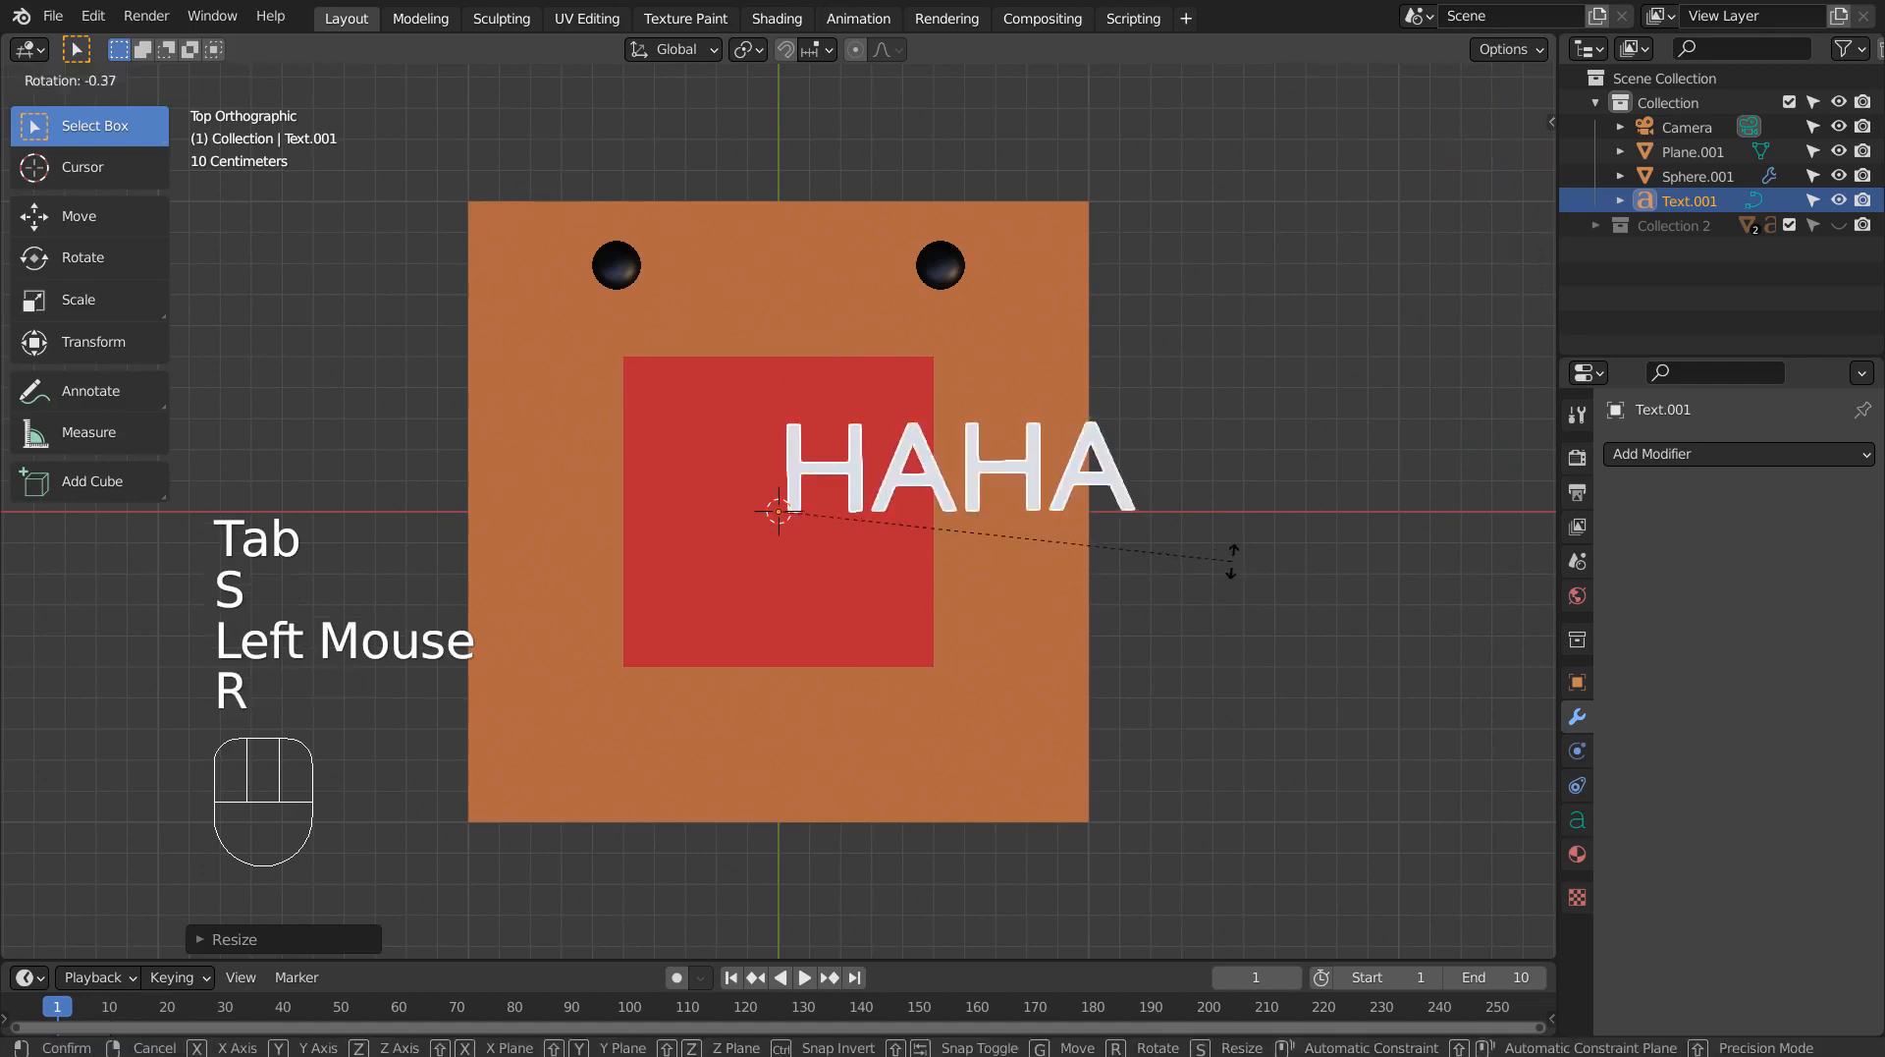
pyautogui.click(1185, 309)
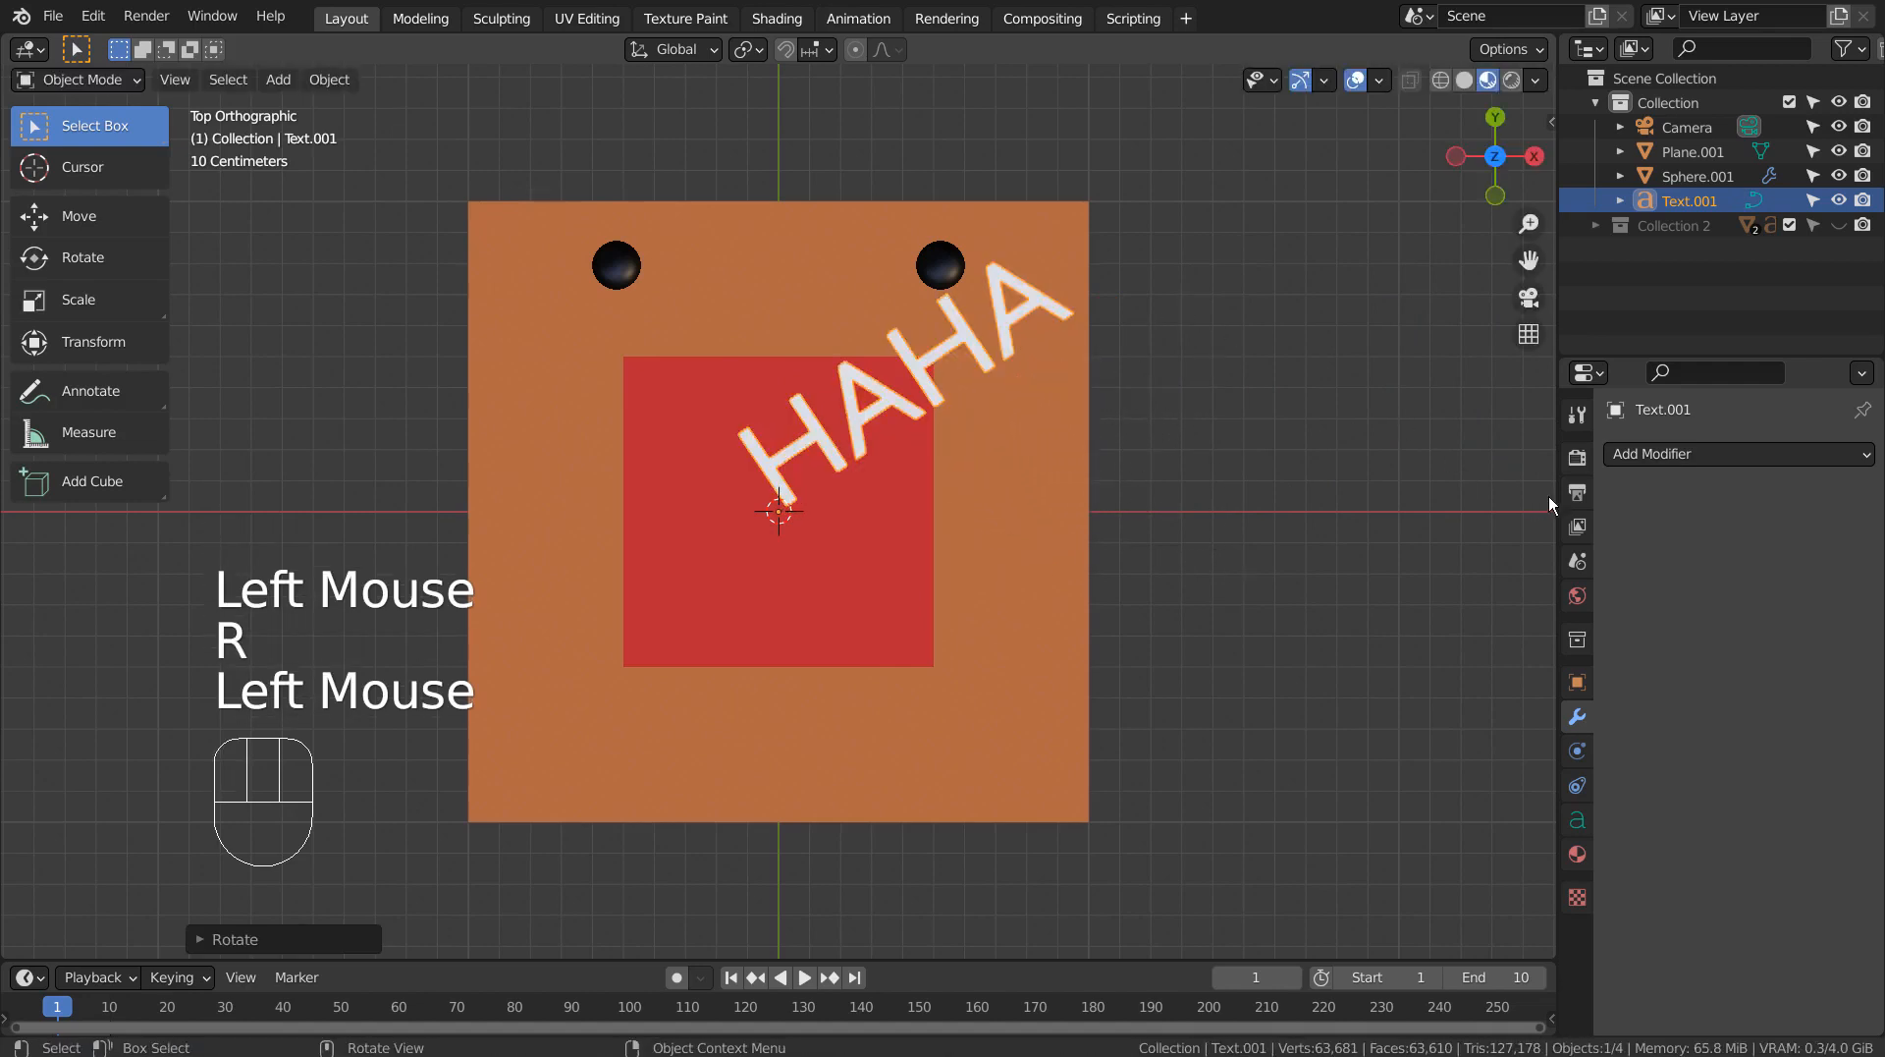
# Assign the existing Material.004 to the HAHA text.
pyautogui.click(1577, 856)
pyautogui.click(1618, 539)
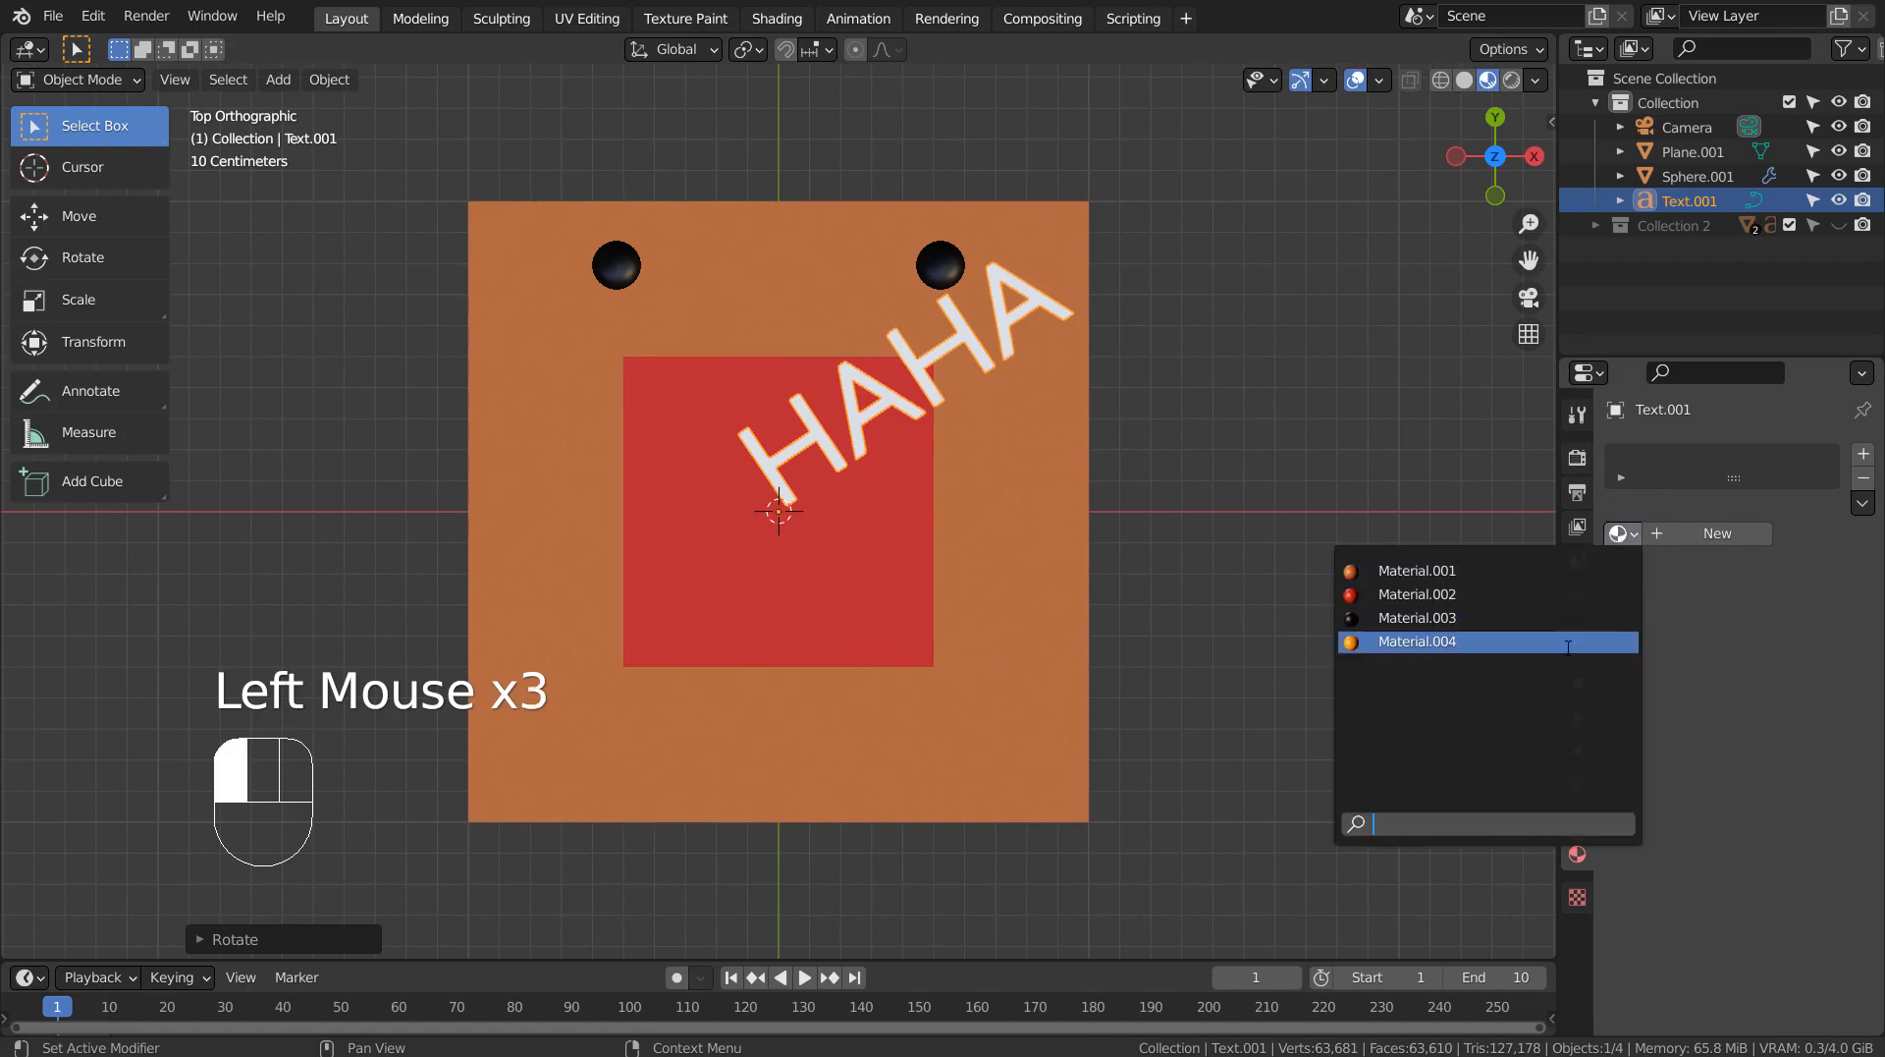
pyautogui.click(1567, 640)
pyautogui.click(1181, 453)
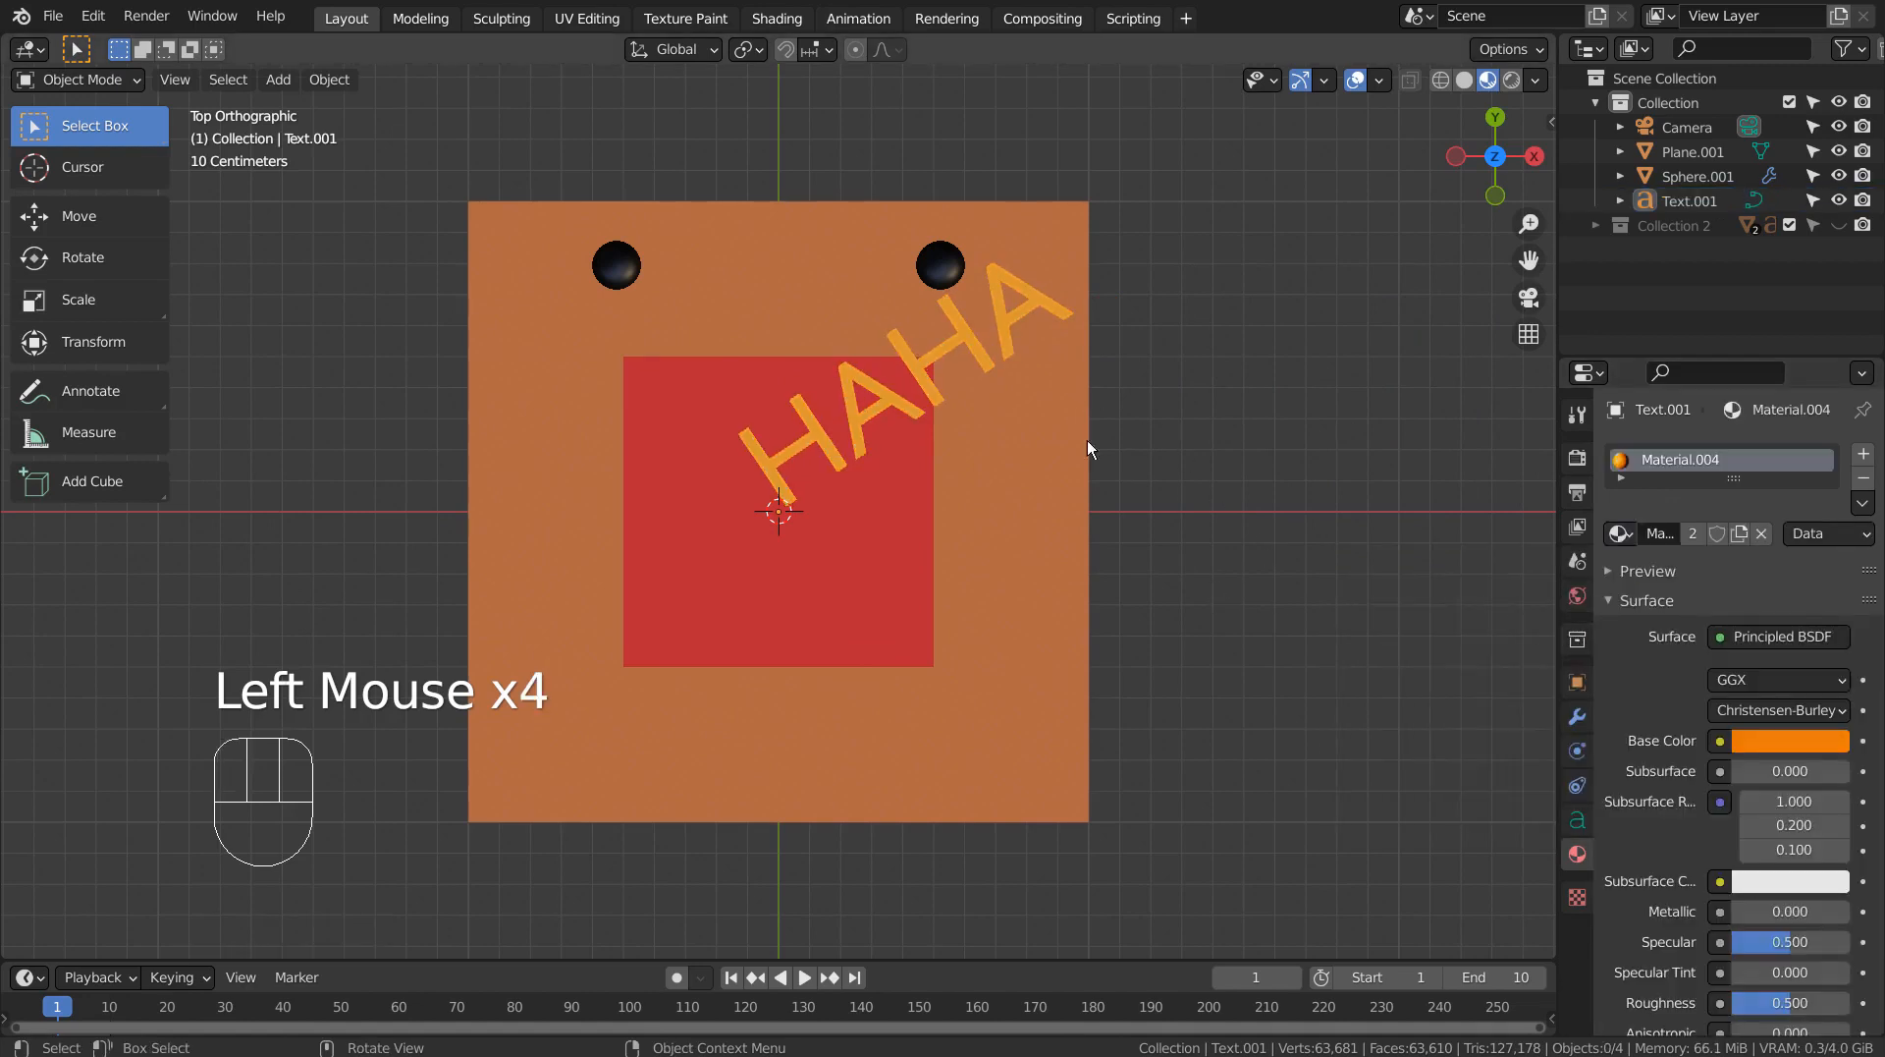
# Raise the HAHA text slightly above the plane along the Z axis.
pyautogui.moveTo(1088, 440); pyautogui.dragTo(923, 387, button='middle')
pyautogui.click(891, 487)
pyautogui.press('g')
pyautogui.press('z')
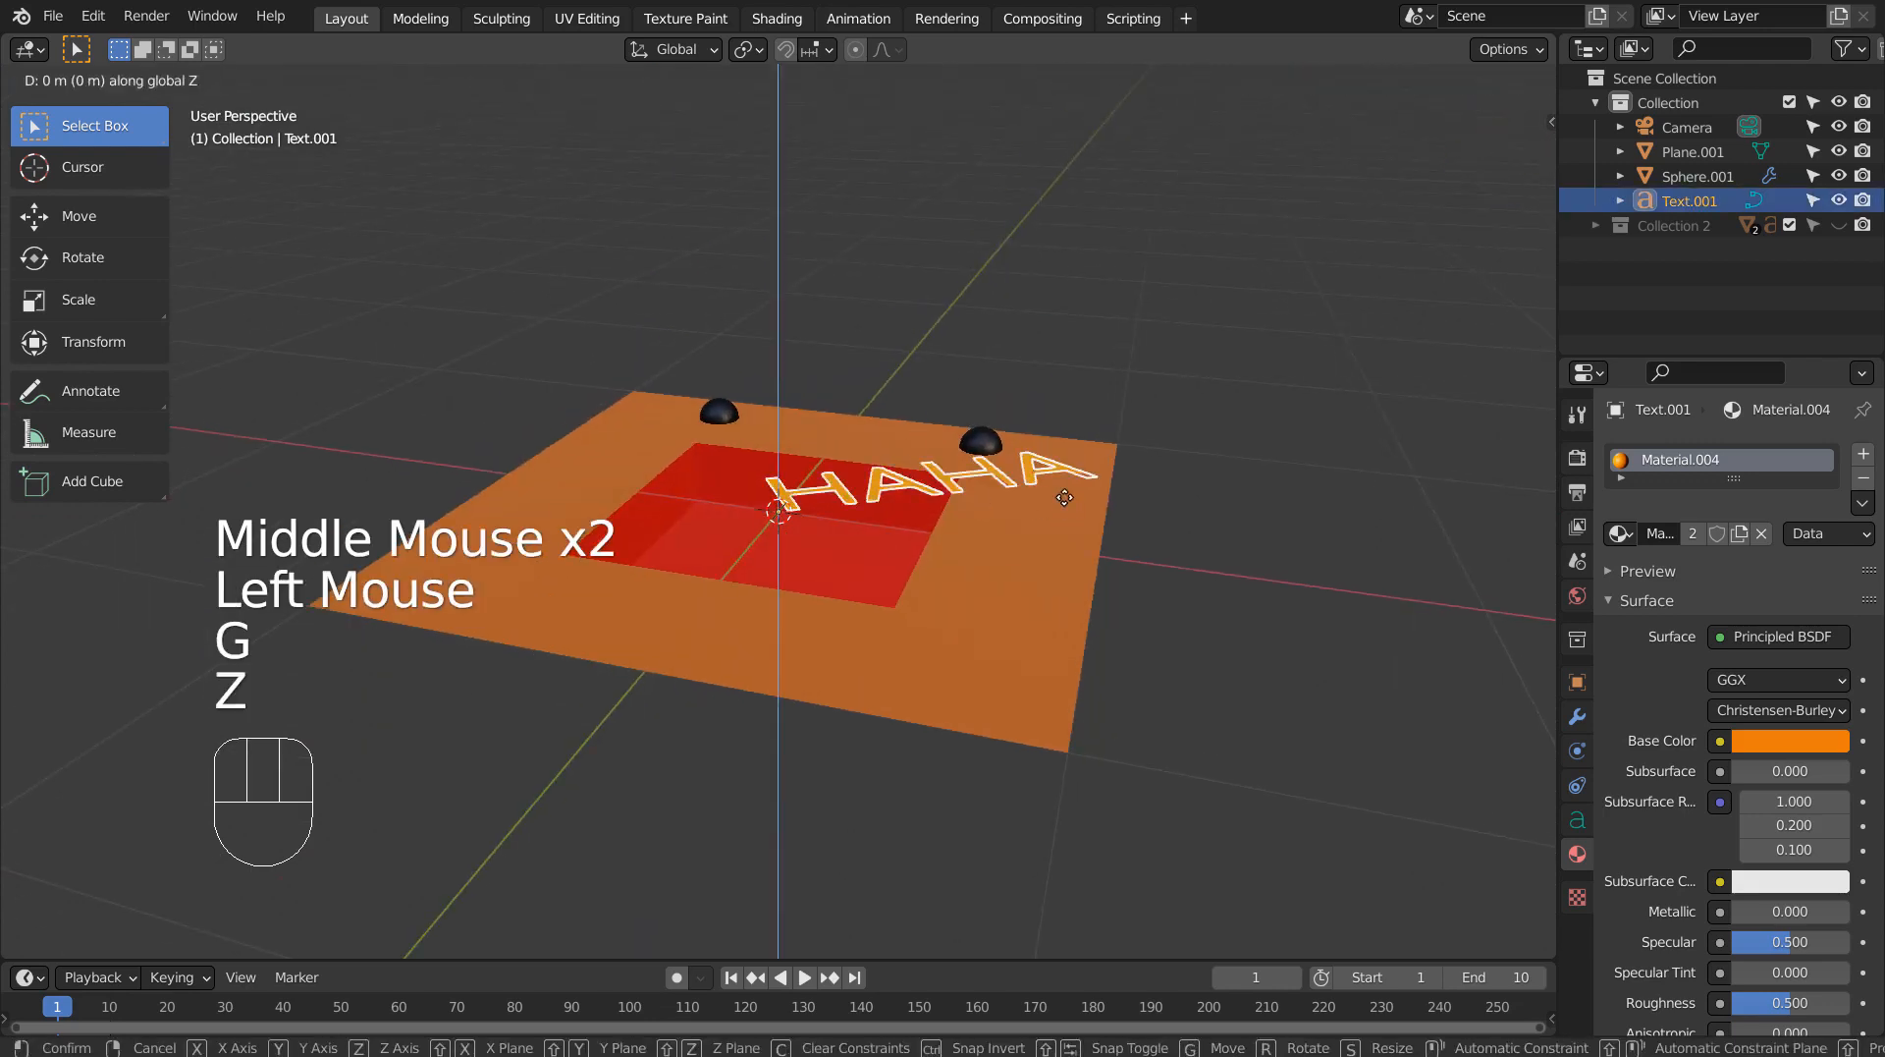
pyautogui.click(1065, 475)
pyautogui.moveTo(1065, 476); pyautogui.dragTo(1151, 454, button='middle')
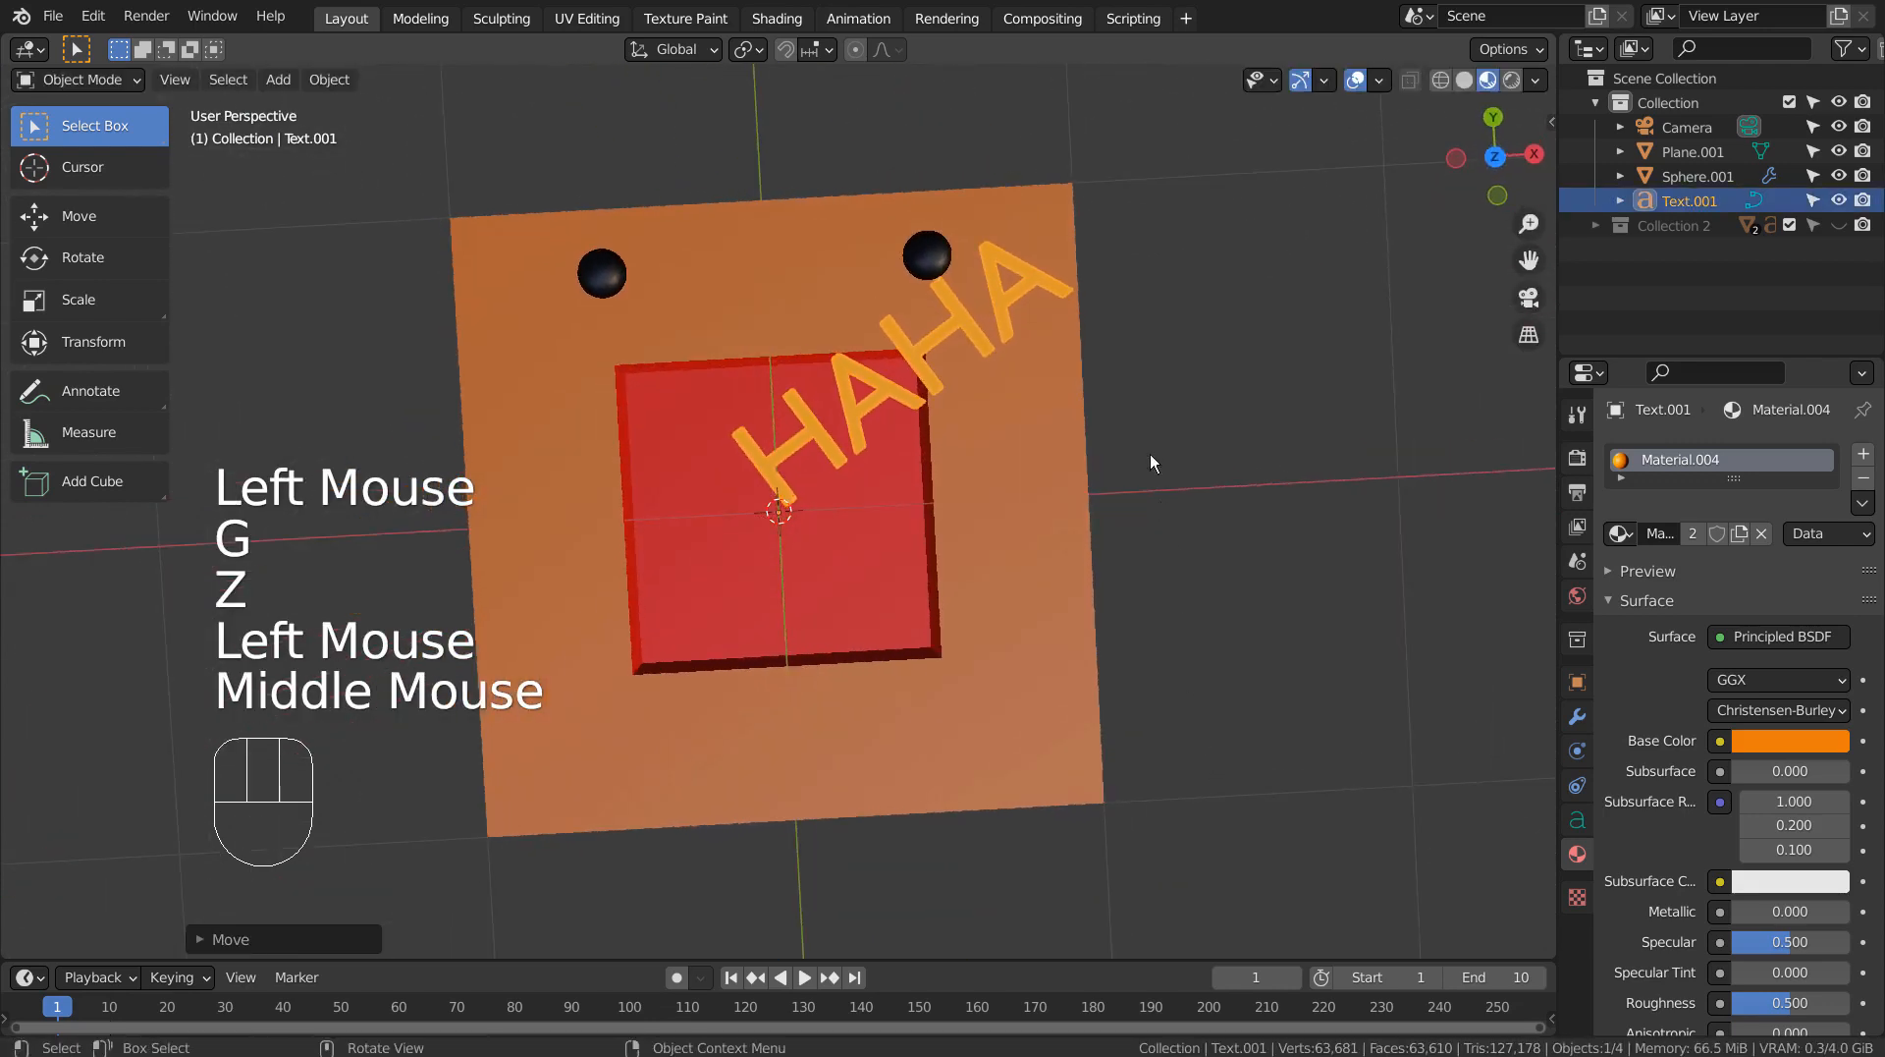
# In top view, rotate the HAHA text slightly clockwise.
pyautogui.press('KP_7')
pyautogui.press('r')
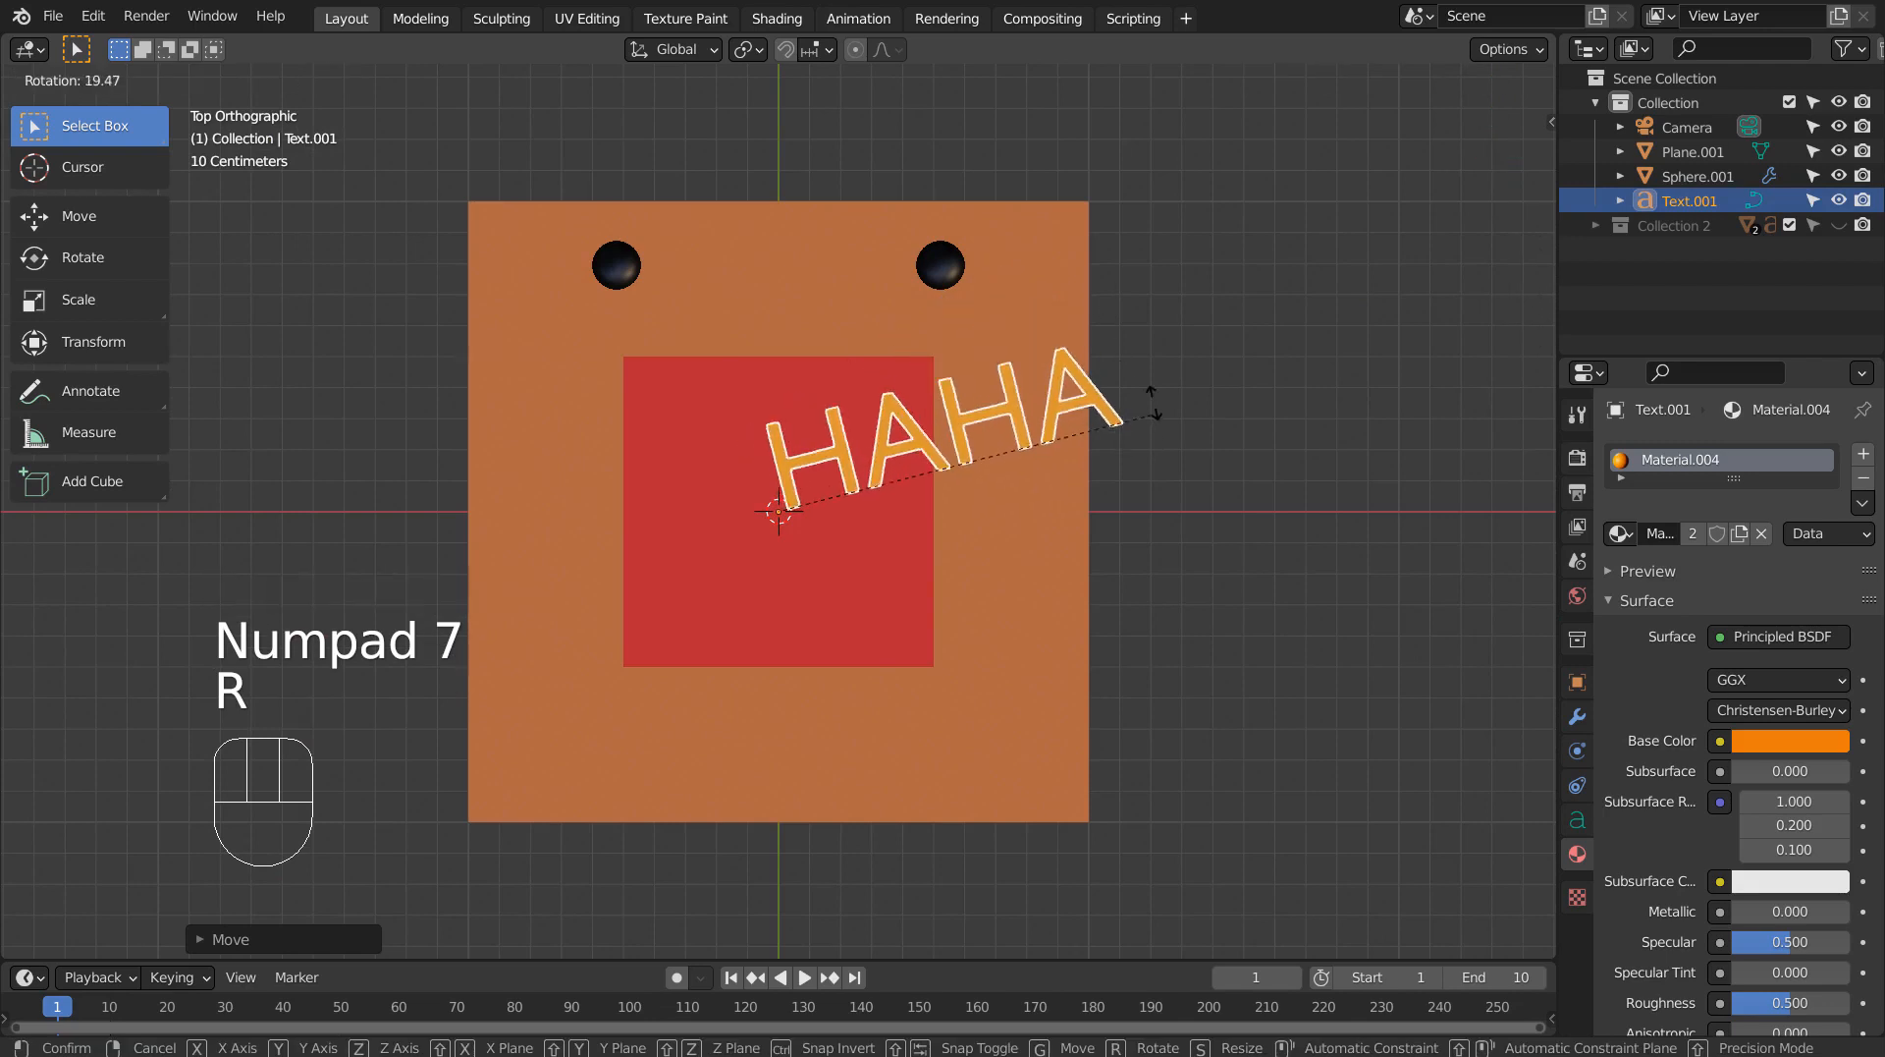
pyautogui.click(1158, 310)
pyautogui.click(1245, 398)
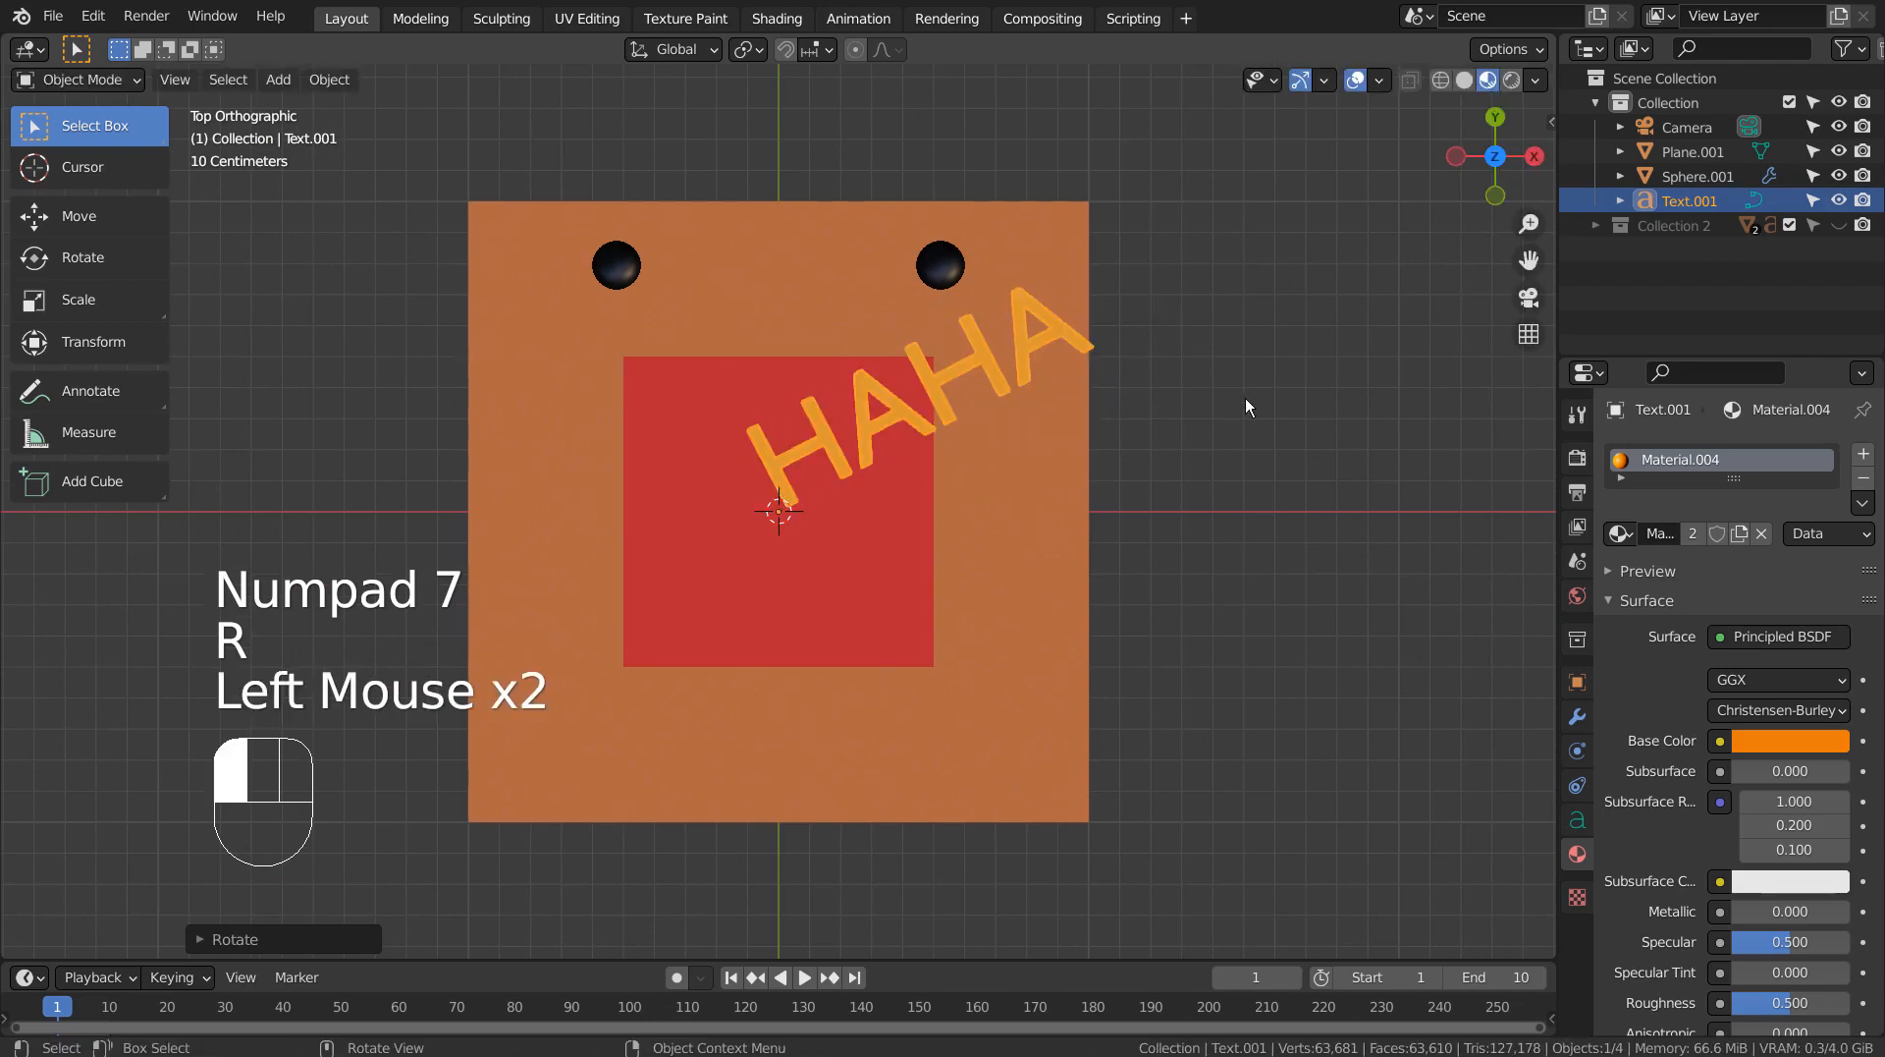
# Add a level 3 Subdivision Surface to the face plane and shade it smooth.
pyautogui.click(1056, 542)
pyautogui.hotkey('ctrl', '3')
pyautogui.moveTo(1065, 593); pyautogui.dragTo(1051, 528, button='middle')
pyautogui.rightClick(1020, 516)
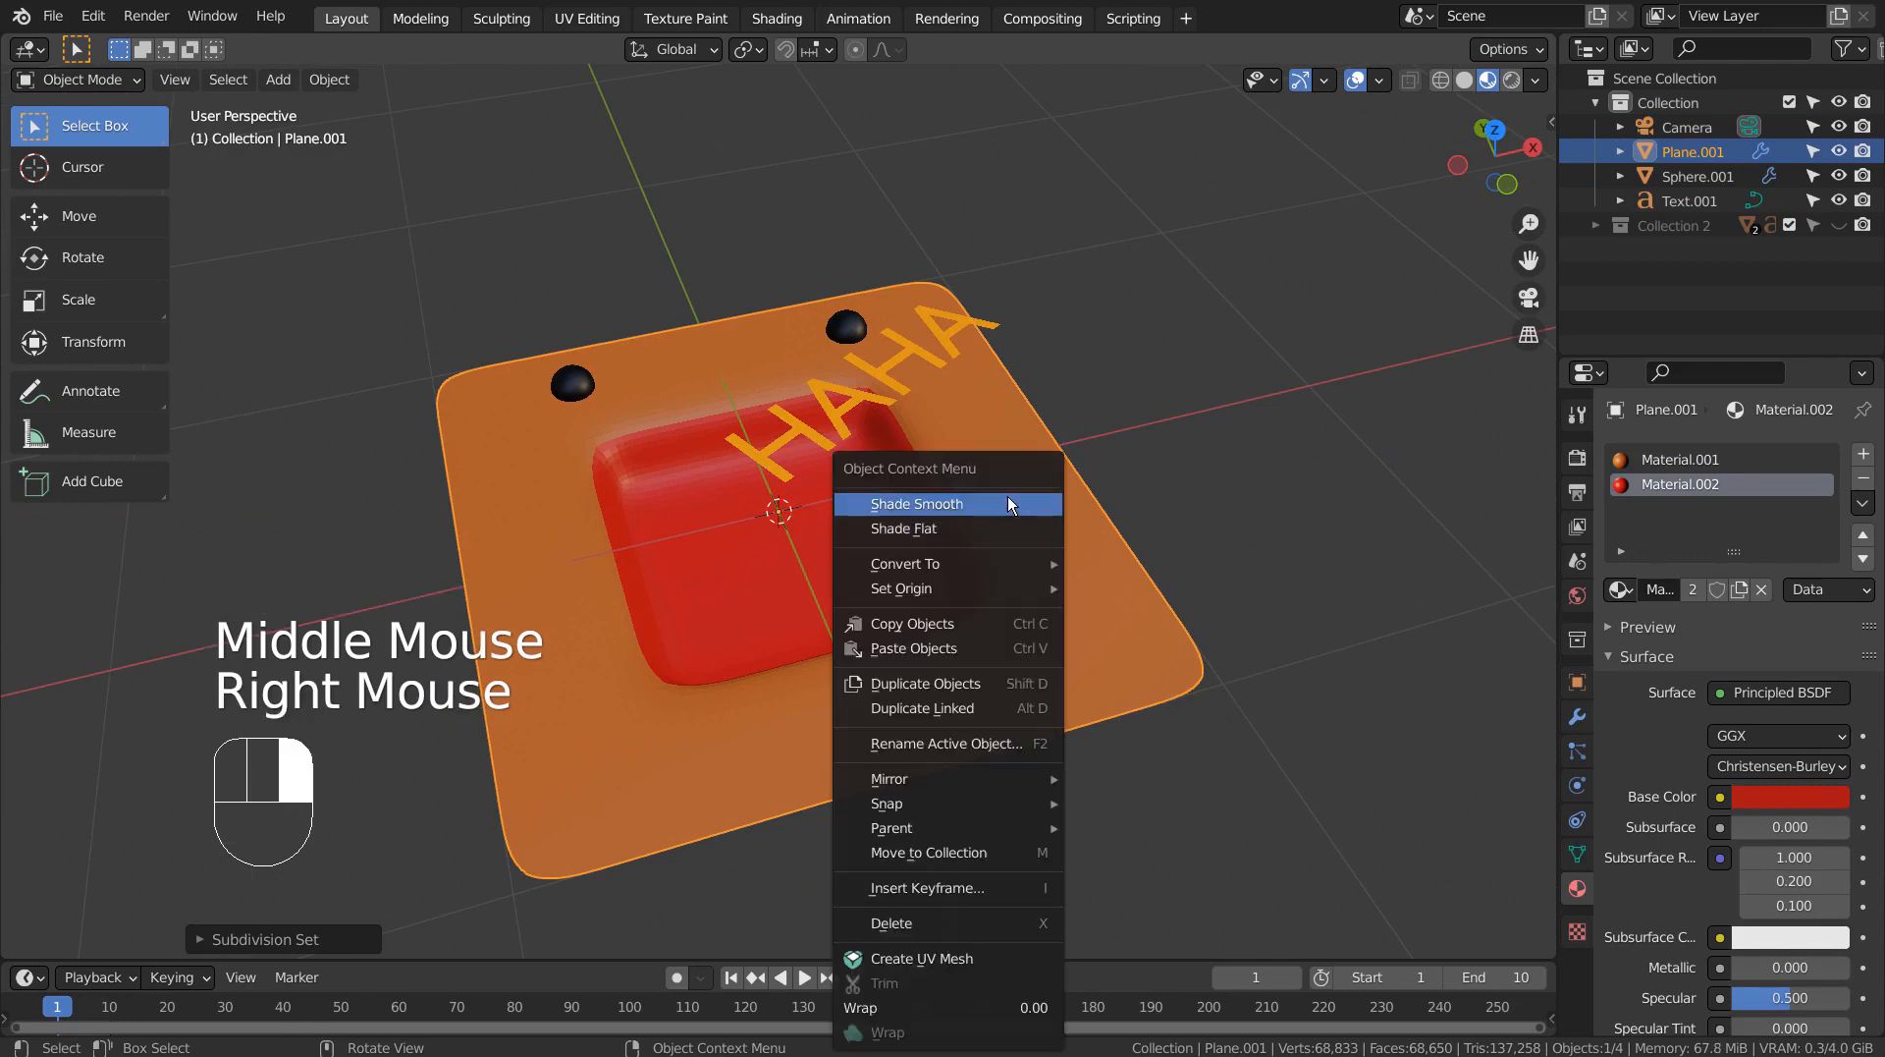
pyautogui.moveTo(1145, 474)
pyautogui.mouseDown(button='middle')
pyautogui.moveTo(1249, 461)
pyautogui.moveTo(1224, 520)
pyautogui.moveTo(1193, 426)
pyautogui.moveTo(1130, 461)
pyautogui.mouseUp(button='middle')
pyautogui.click(933, 501)
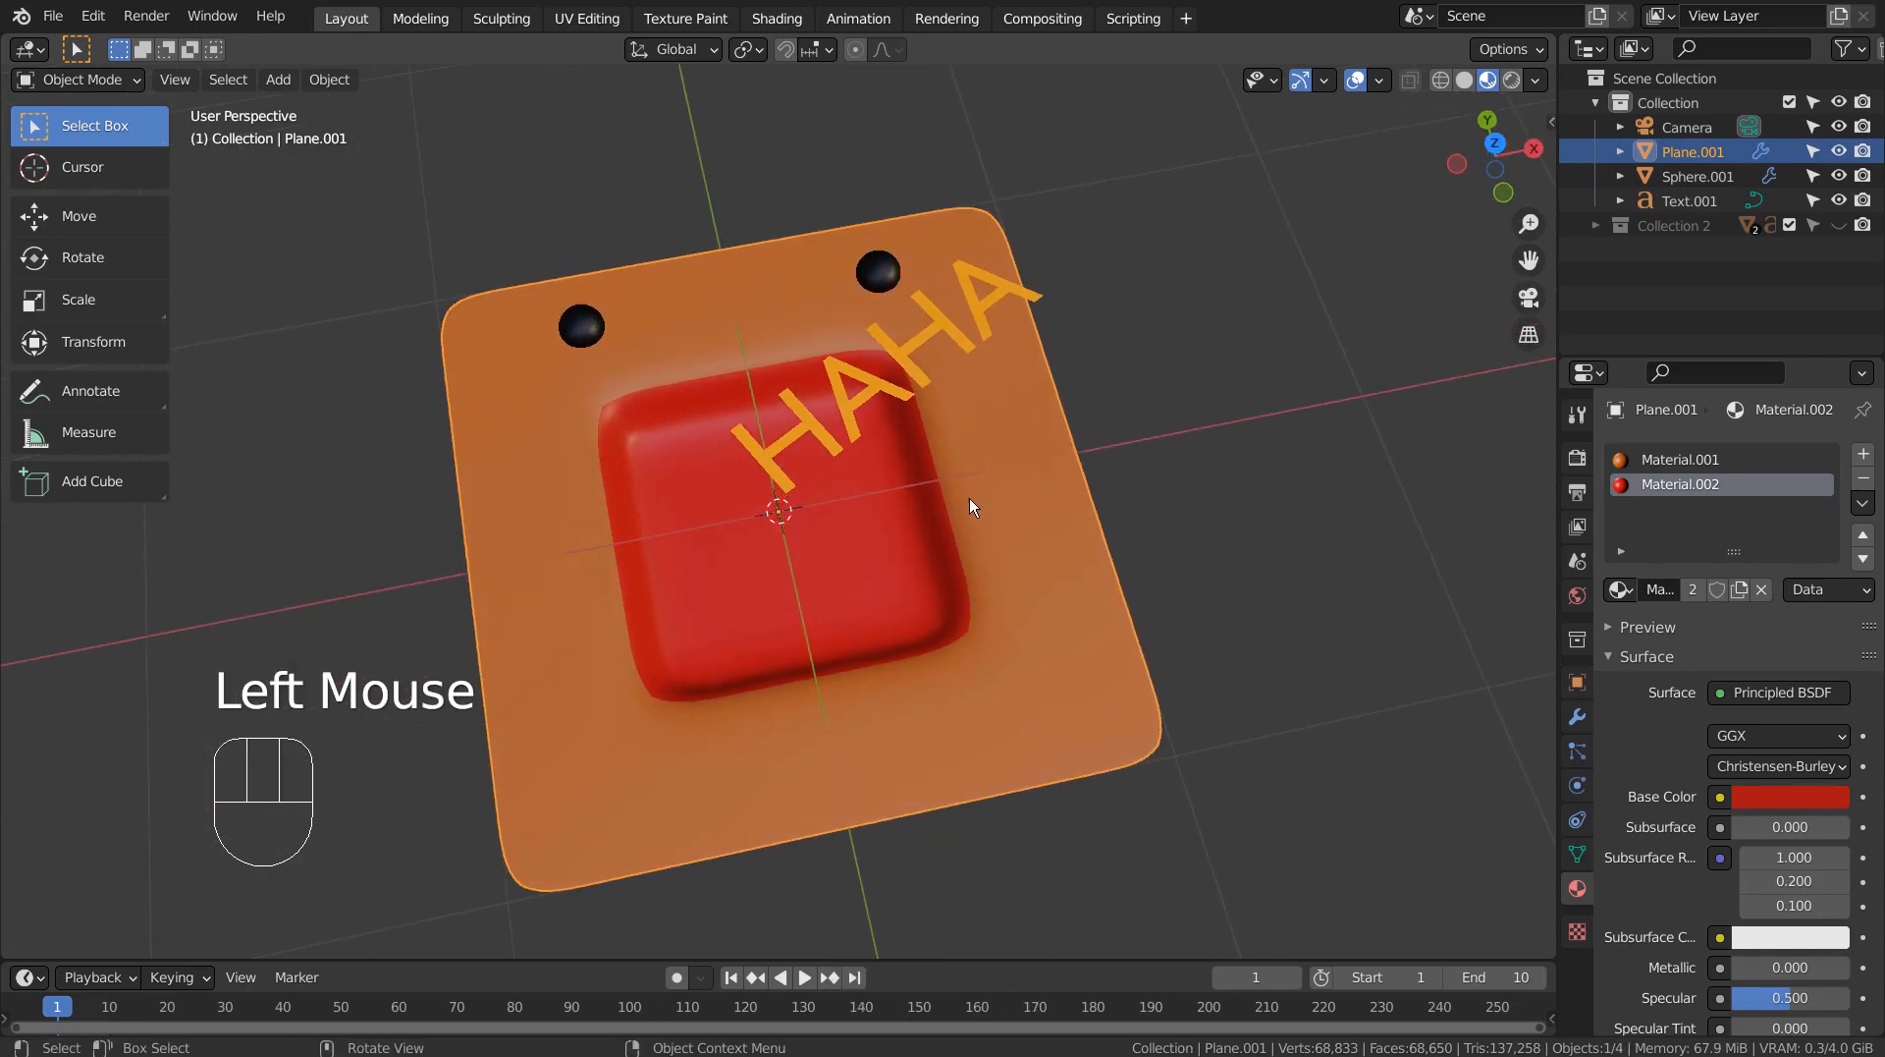
# Show the face plane in wireframe shading from the top view in Object Mode.
pyautogui.press('Tab')
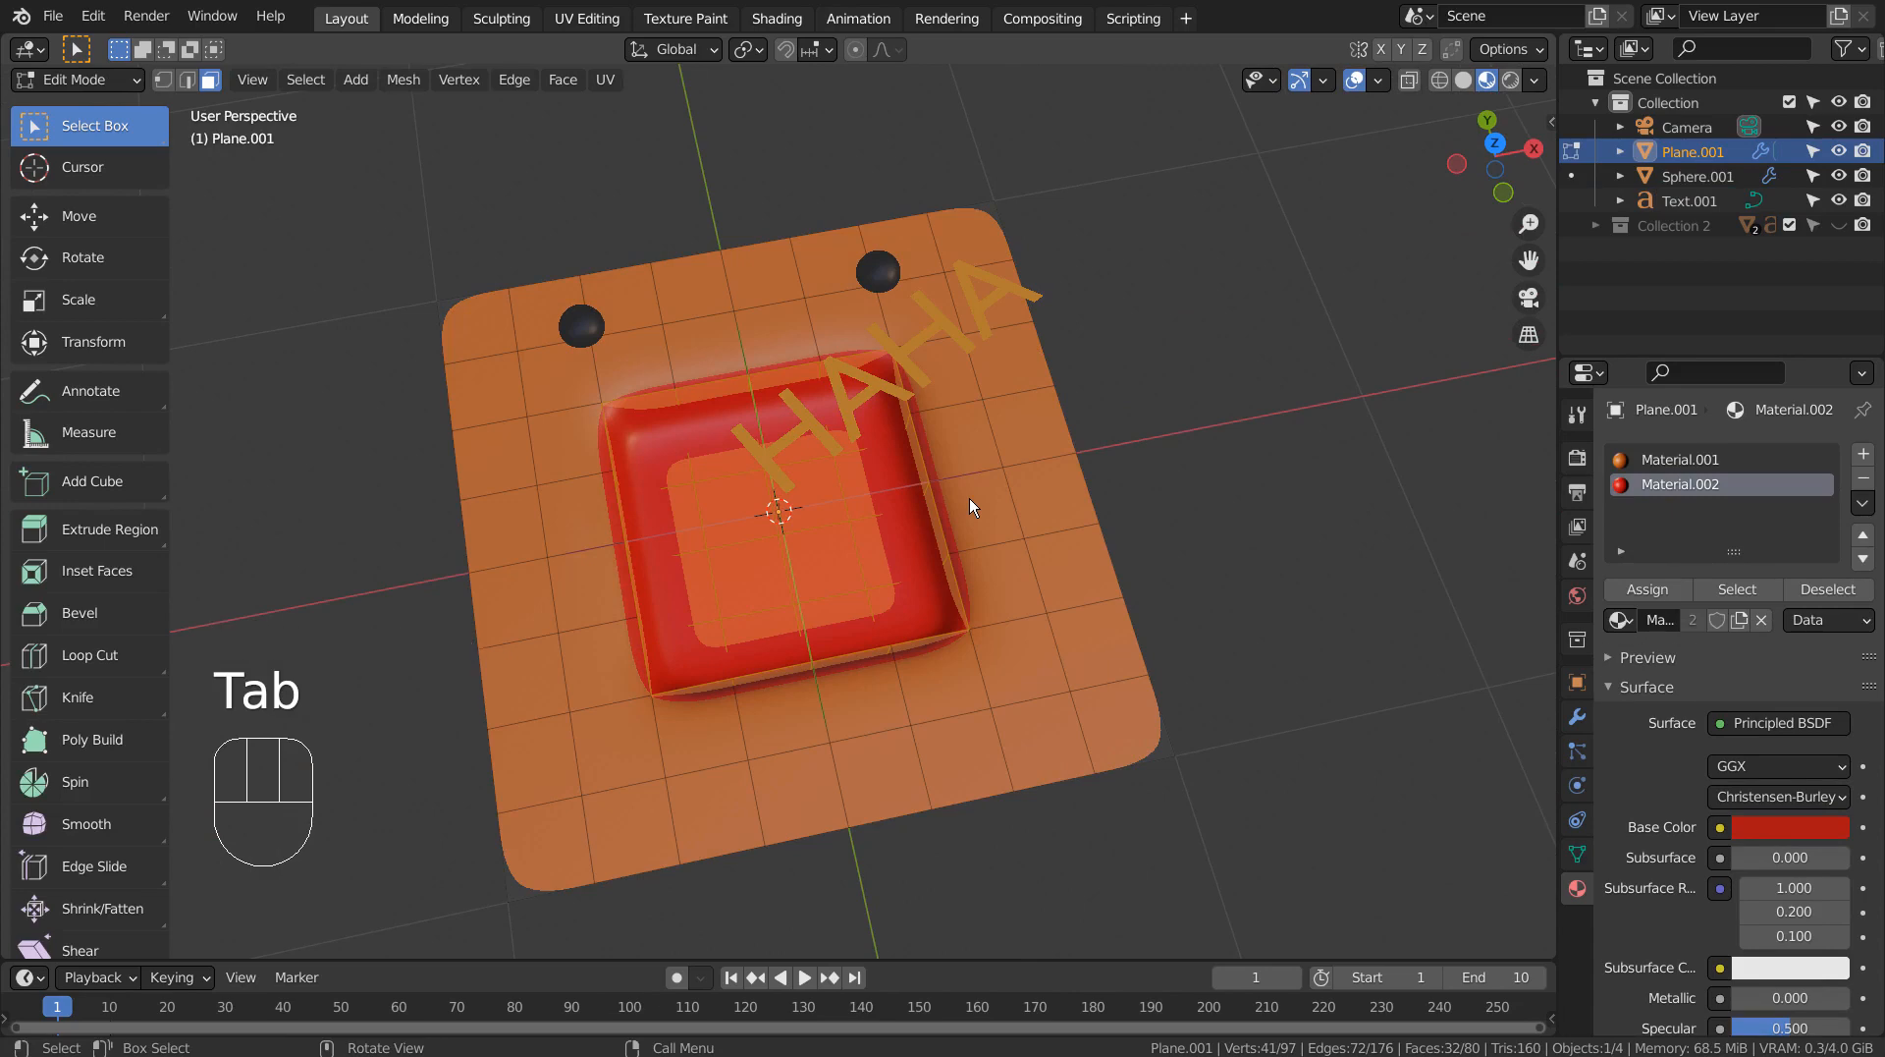
pyautogui.hotkey('shift', 'z')
pyautogui.moveTo(970, 501)
pyautogui.mouseDown(button='middle')
pyautogui.moveTo(998, 421)
pyautogui.moveTo(1116, 336)
pyautogui.moveTo(1254, 302)
pyautogui.moveTo(1300, 256)
pyautogui.moveTo(1182, 311)
pyautogui.moveTo(912, 573)
pyautogui.mouseUp(button='middle')
pyautogui.press('KP_1')
pyautogui.press('KP_7')
pyautogui.press('Tab')
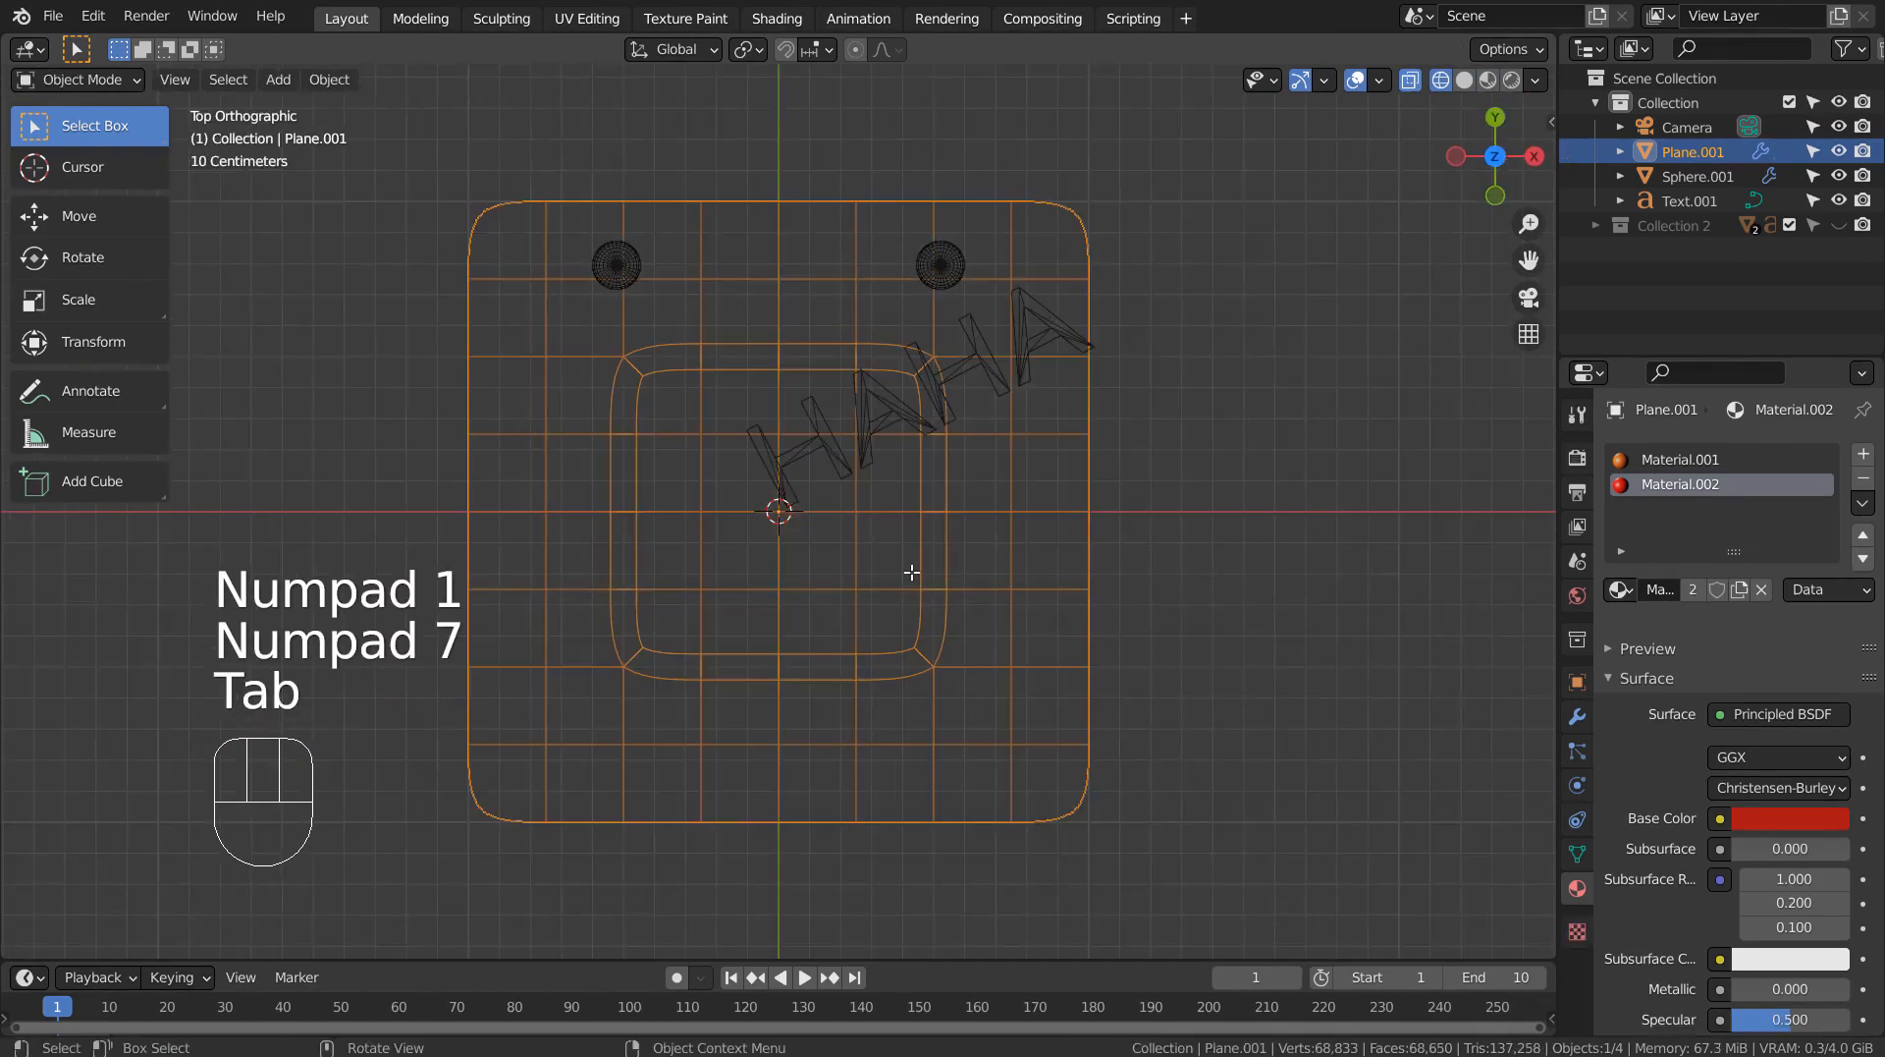
# Add a base shape key to the face plane and rename it start.
pyautogui.click(1577, 853)
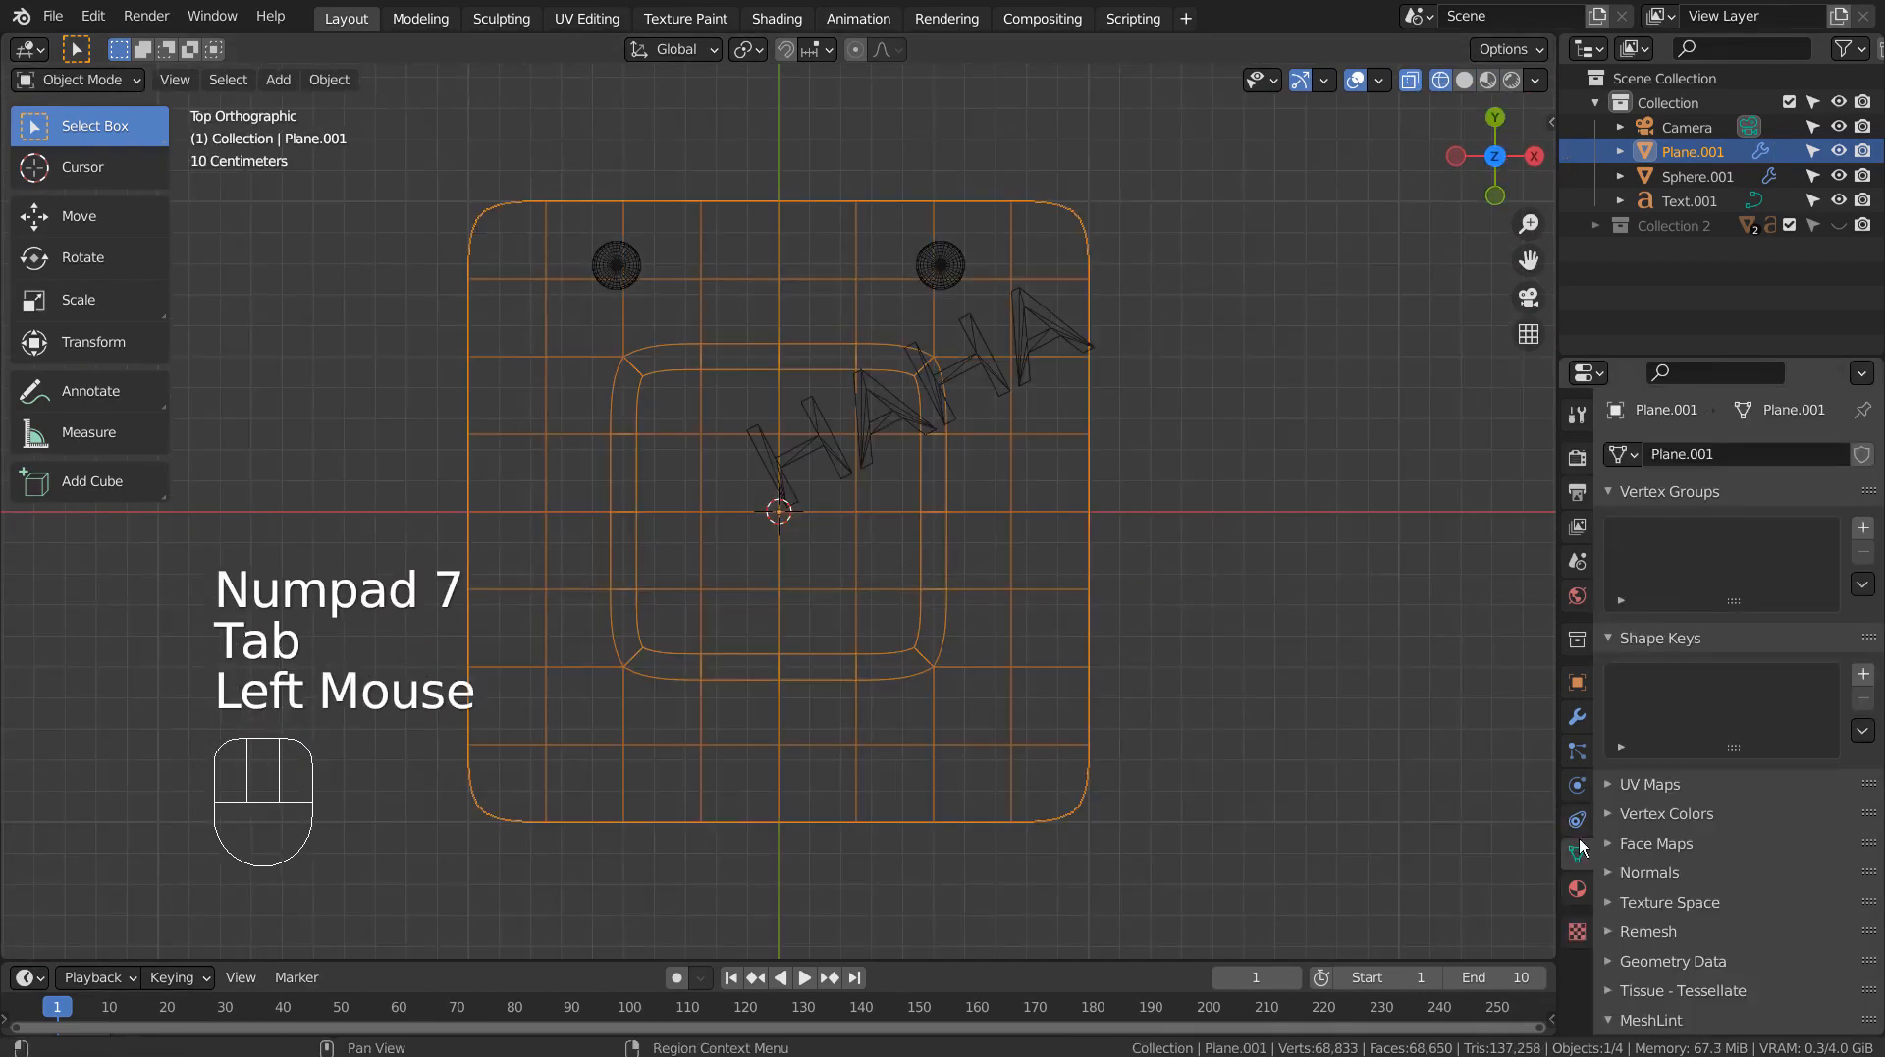
pyautogui.click(1865, 676)
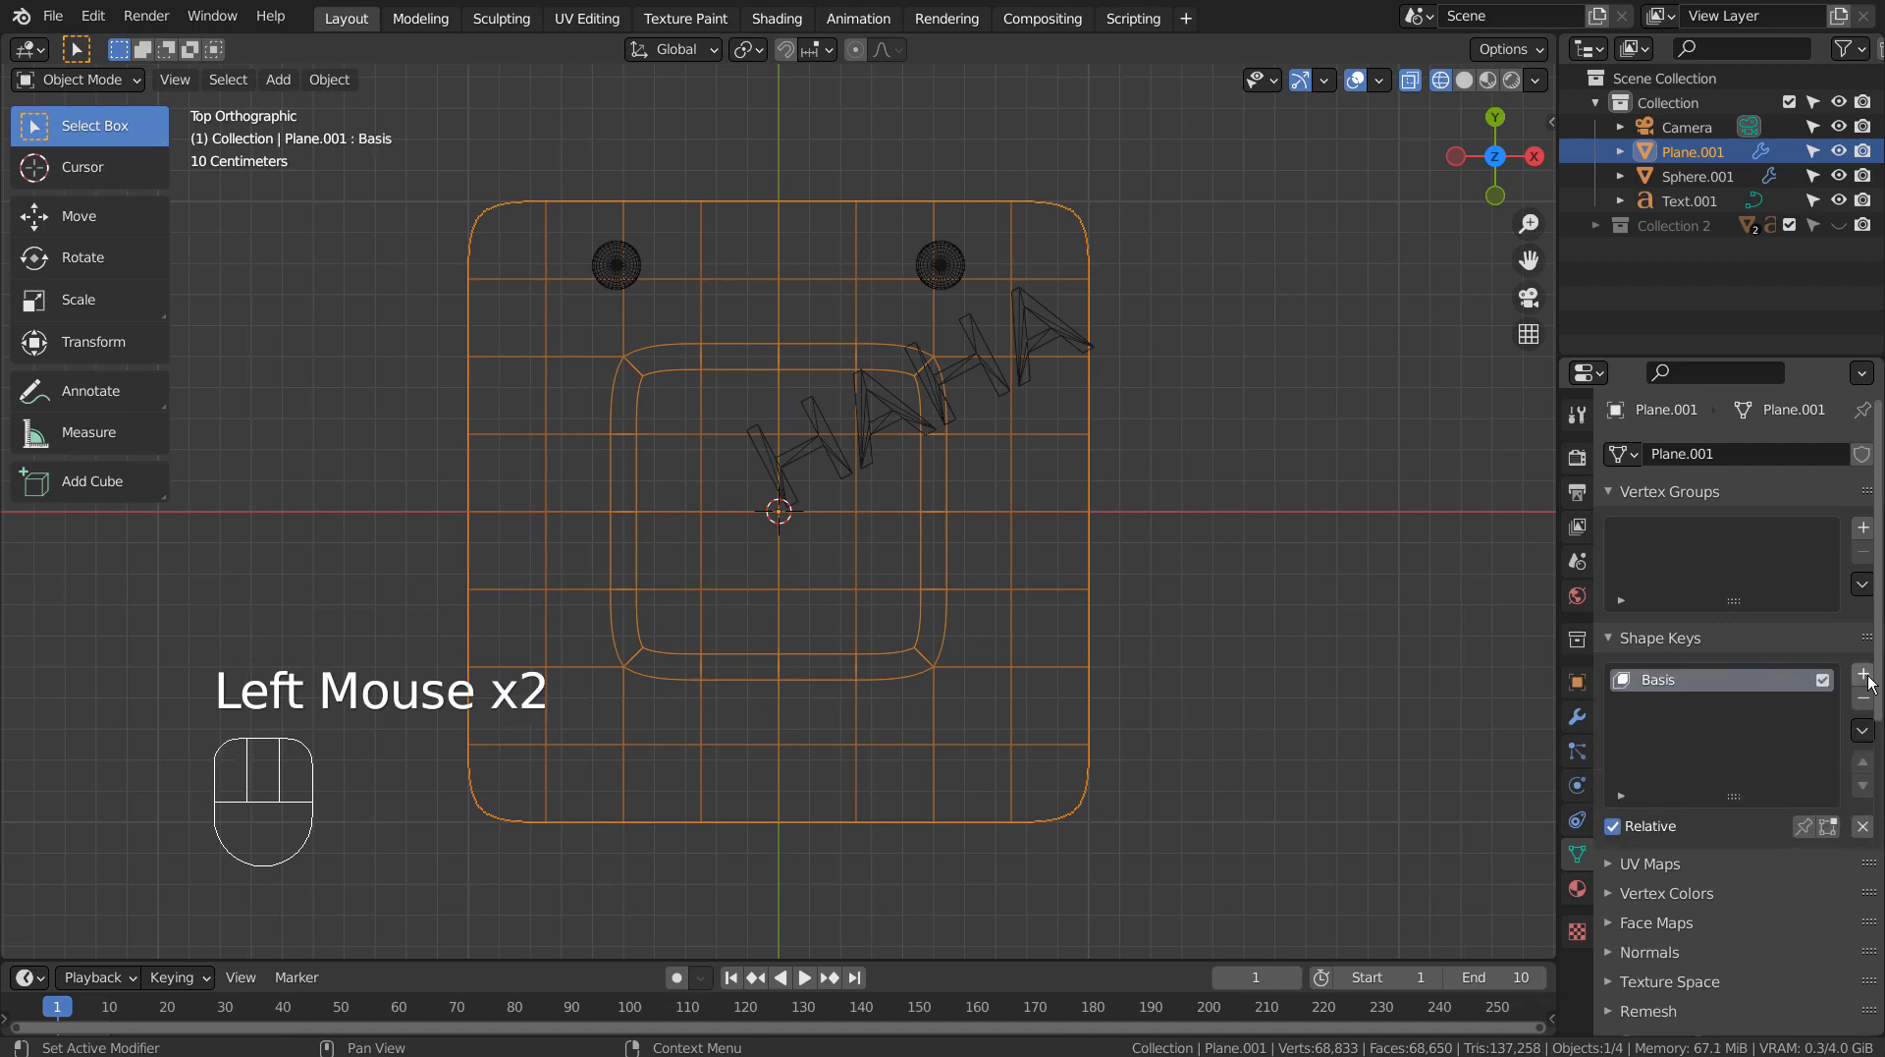
pyautogui.doubleClick(1659, 681)
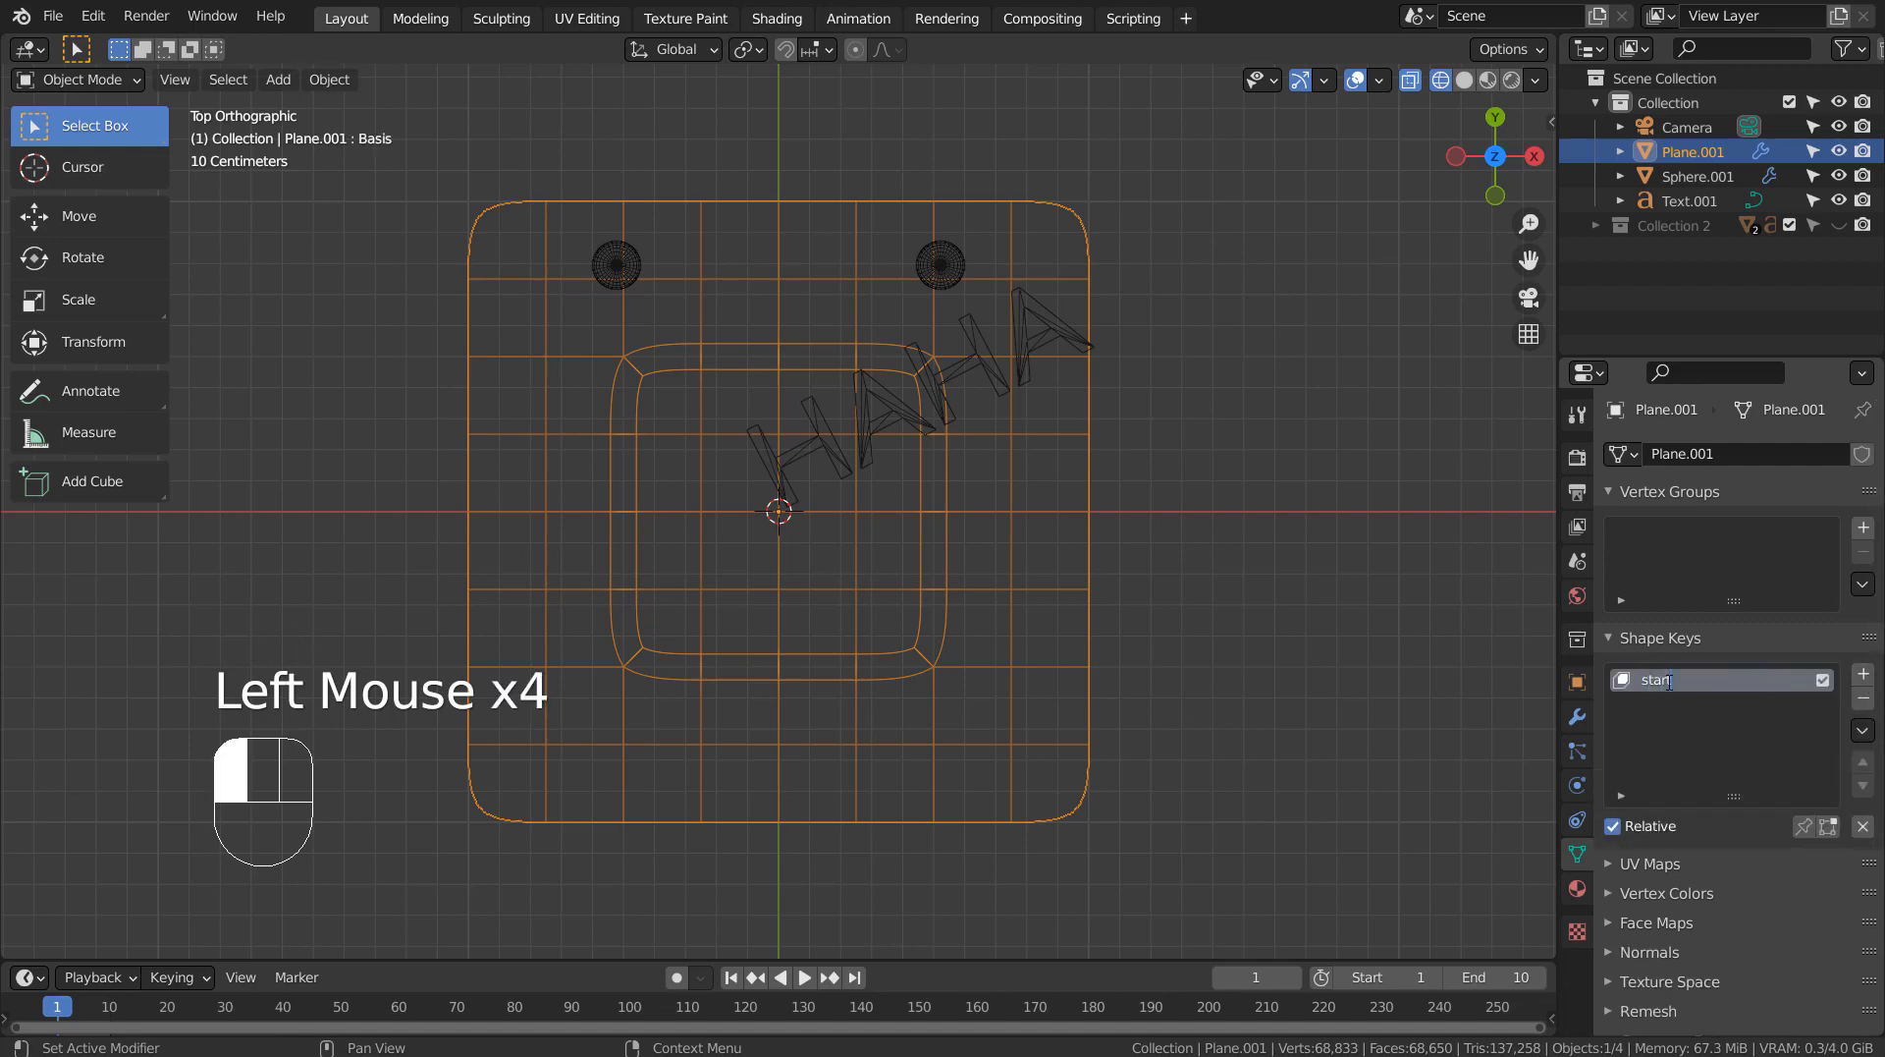
pyautogui.press('Return')
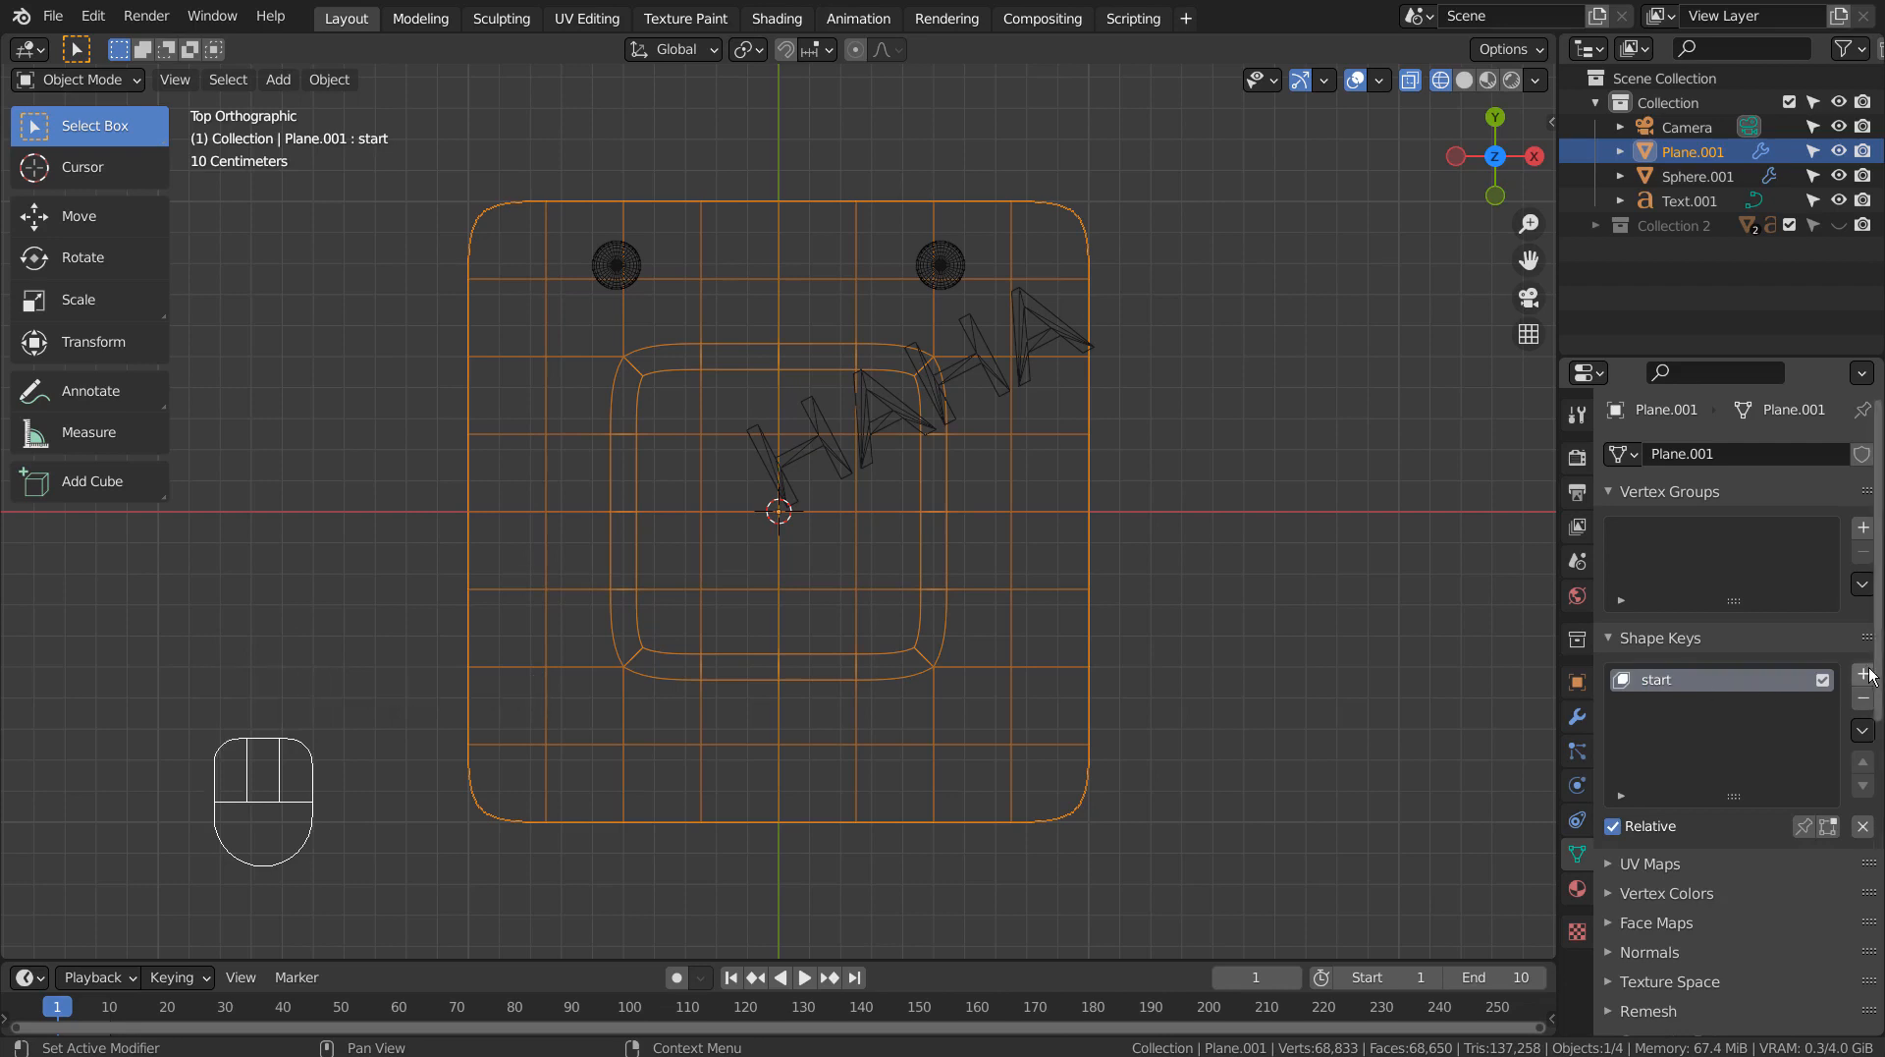
# Add a shape key named O, scale the selected mouth faces down uniformly for it, and return to material preview shading.
pyautogui.click(1865, 675)
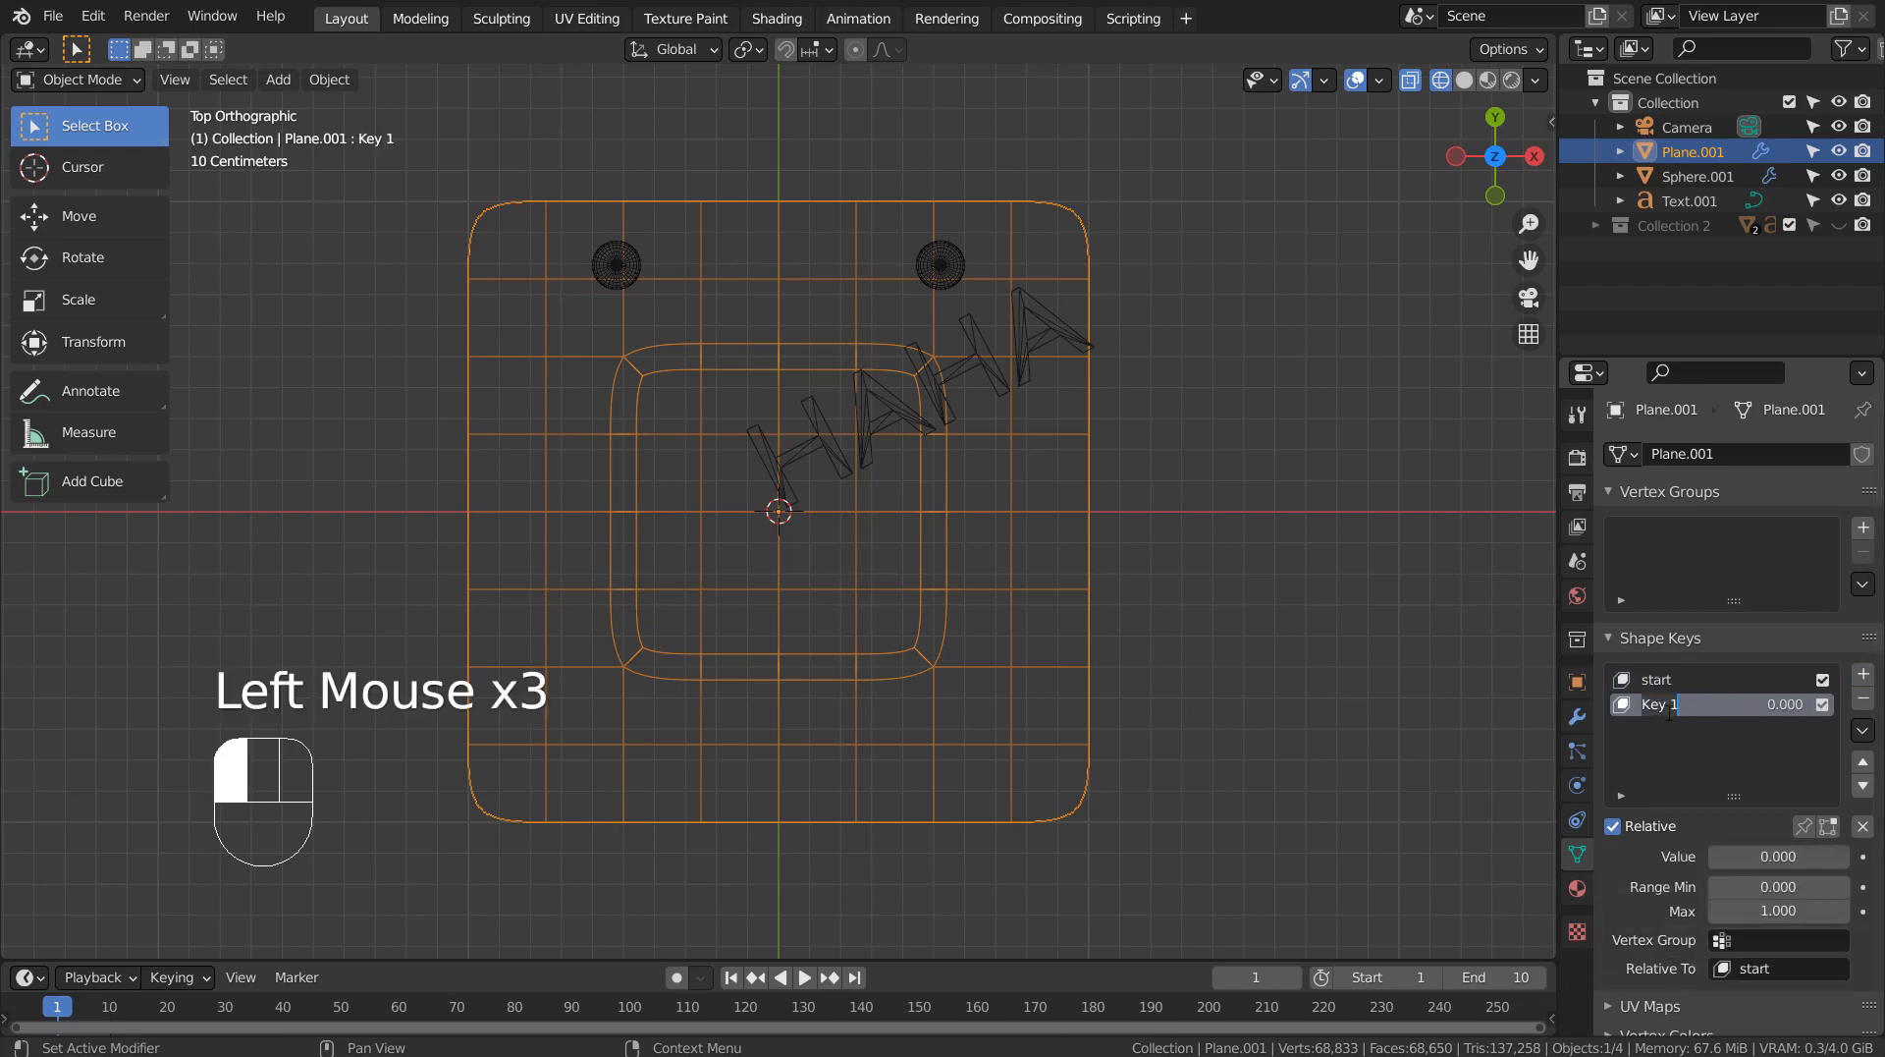
pyautogui.write('O')
pyautogui.press('Tab')
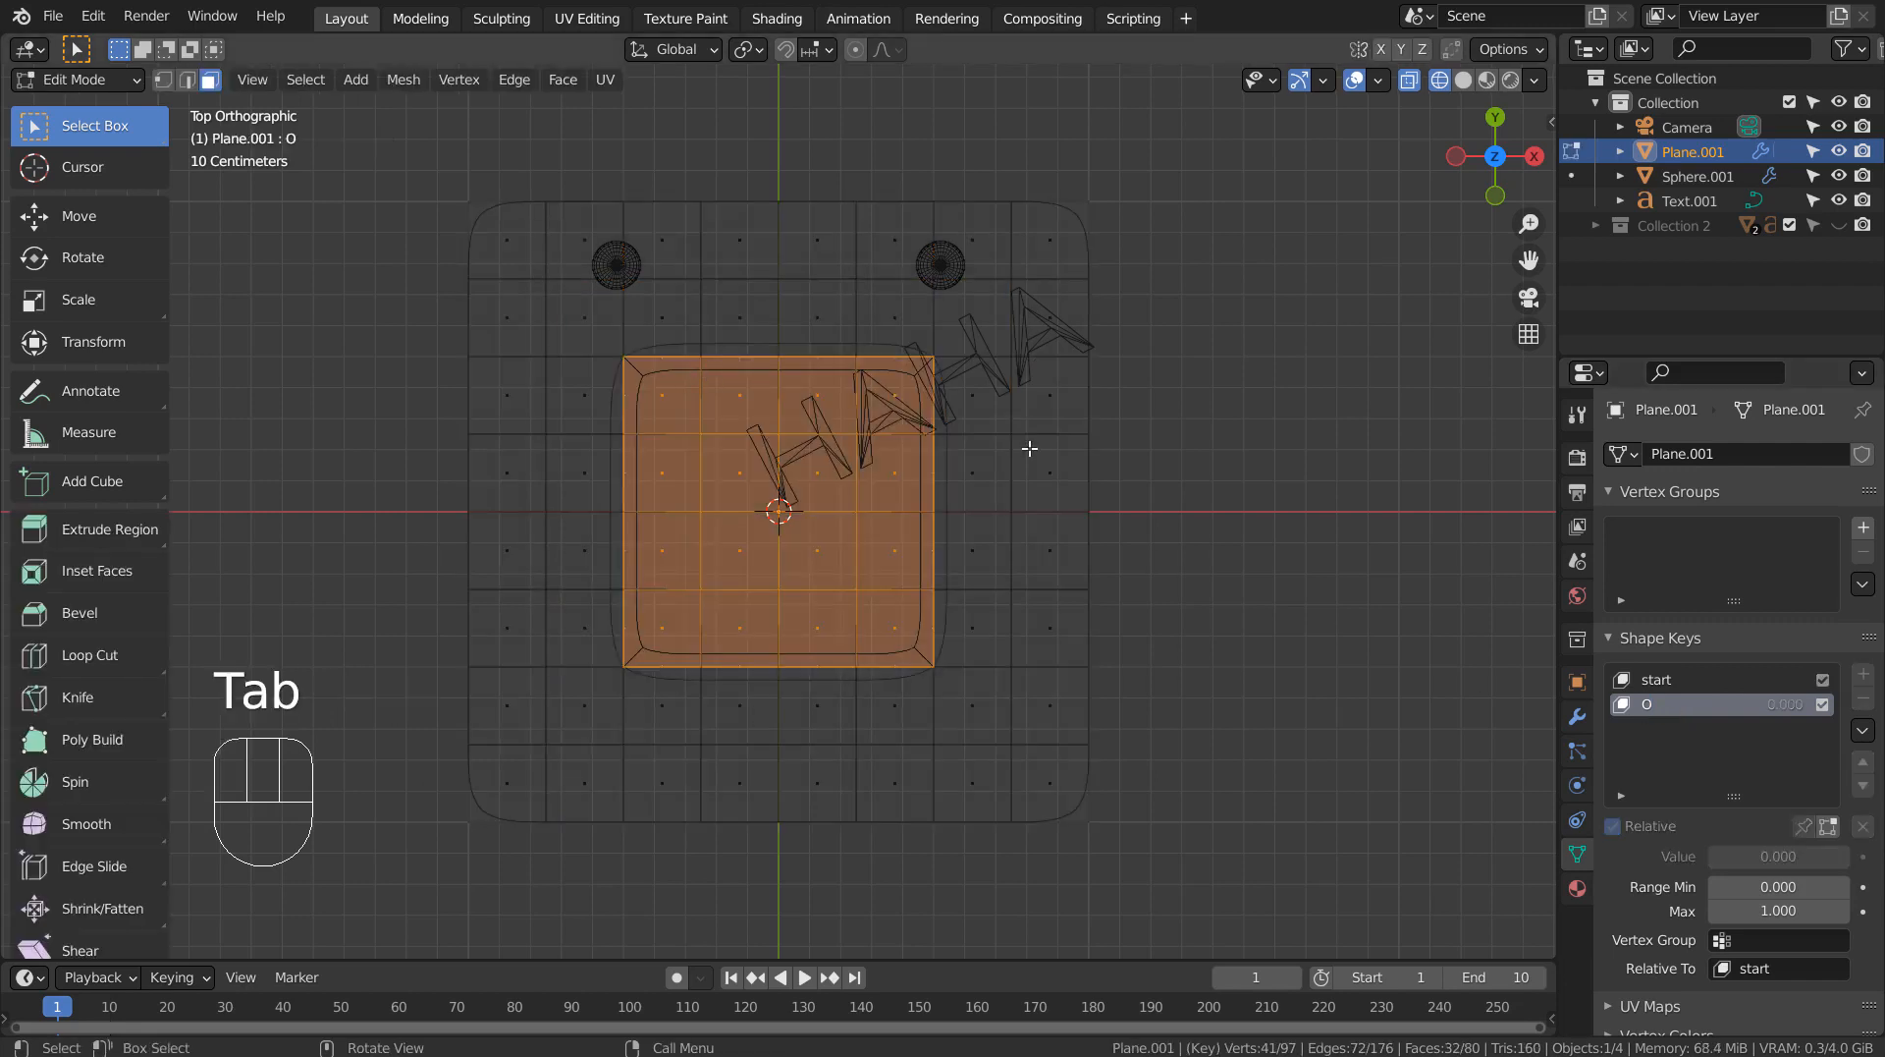
pyautogui.press('s')
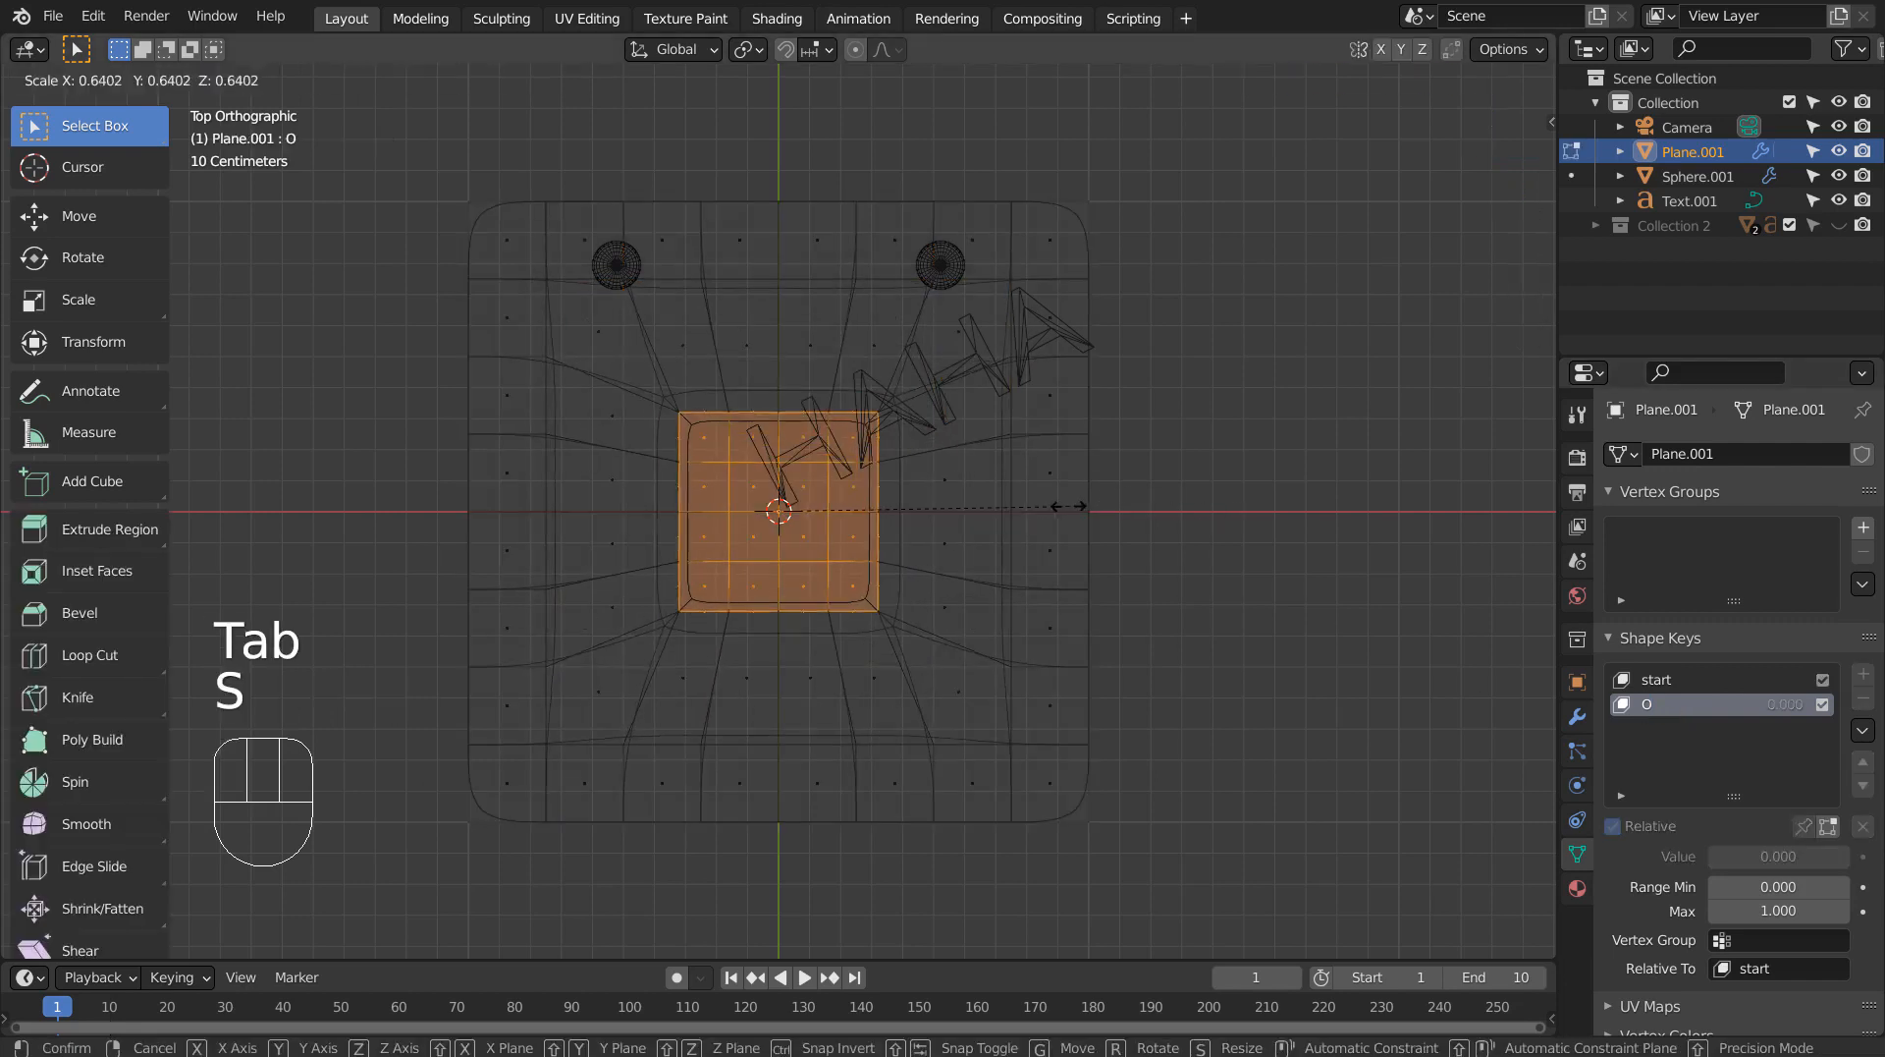
pyautogui.click(997, 499)
pyautogui.press('Tab')
pyautogui.hotkey('shift', 'z')
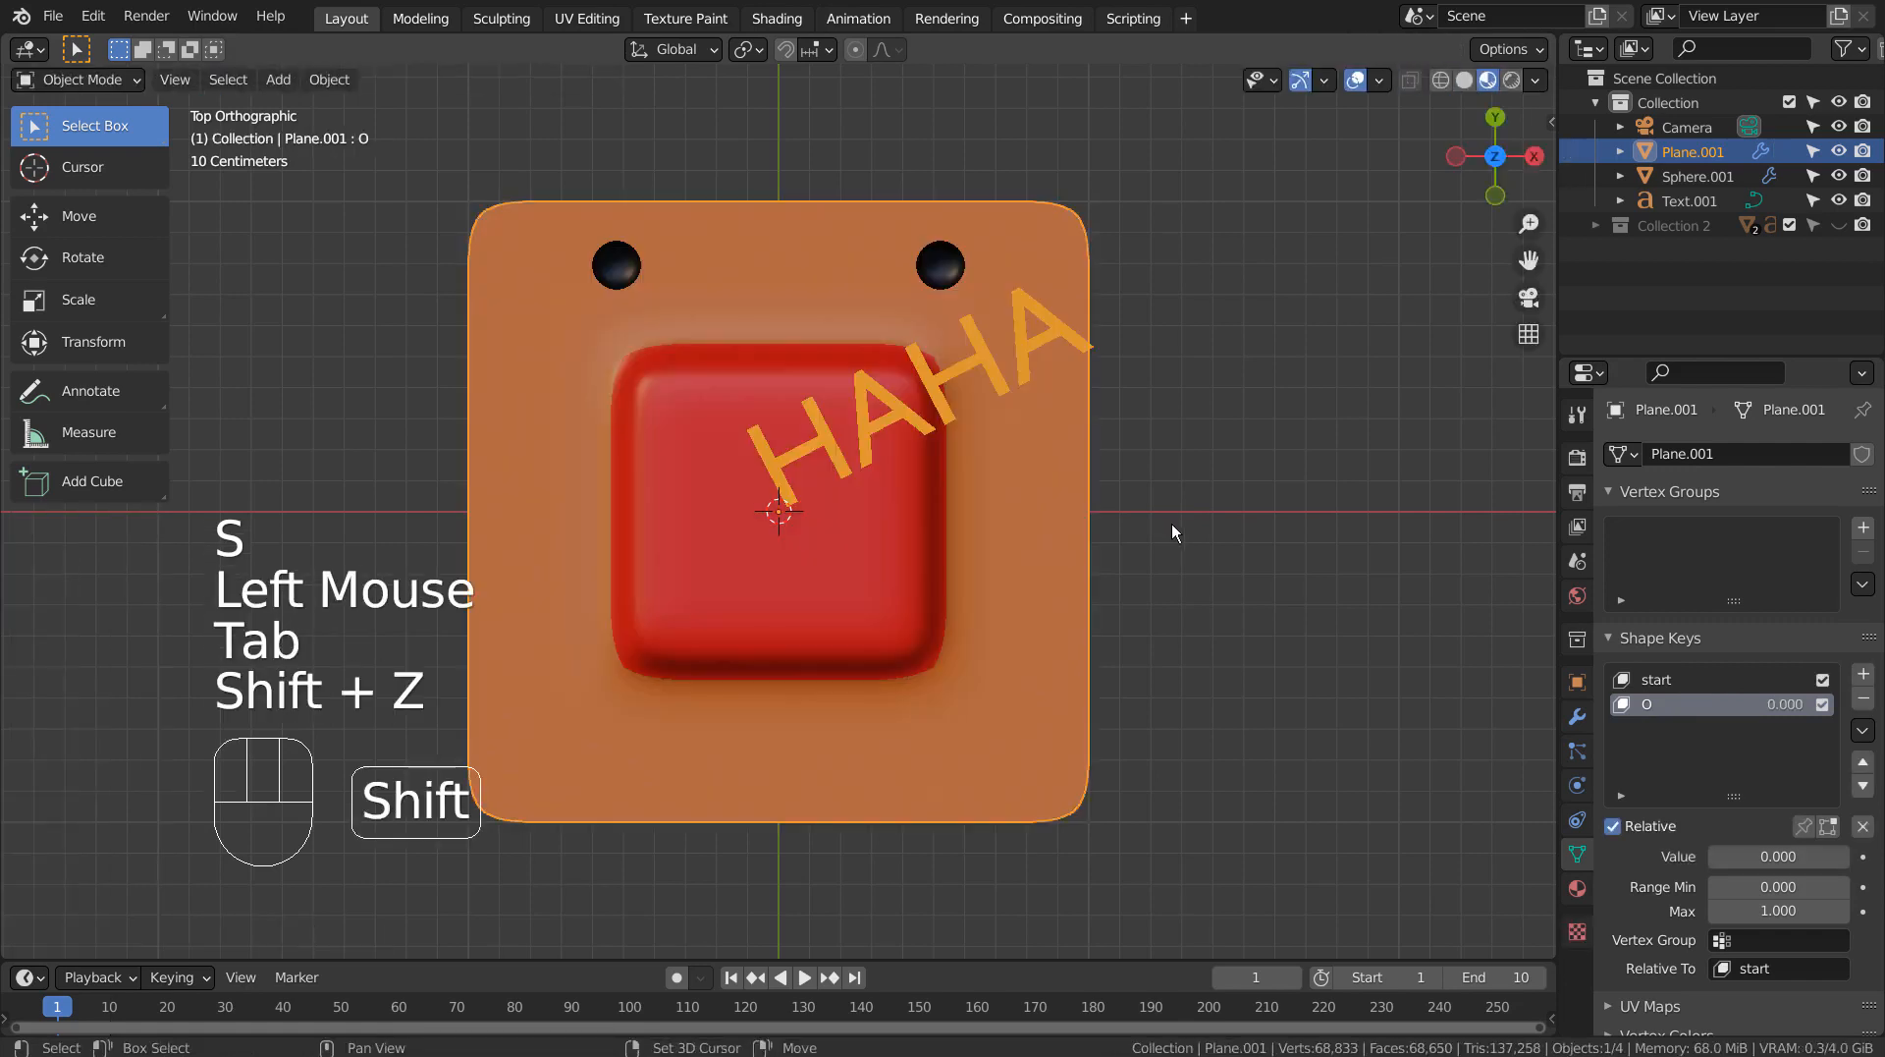
# Preview the O shape key at value 1.000 and return its value to 0.000.
pyautogui.moveTo(1750, 853); pyautogui.dragTo(1846, 852)
pyautogui.moveTo(1199, 688)
pyautogui.mouseDown(button='middle')
pyautogui.moveTo(1332, 552)
pyautogui.moveTo(1204, 656)
pyautogui.moveTo(1198, 711)
pyautogui.mouseUp(button='middle')
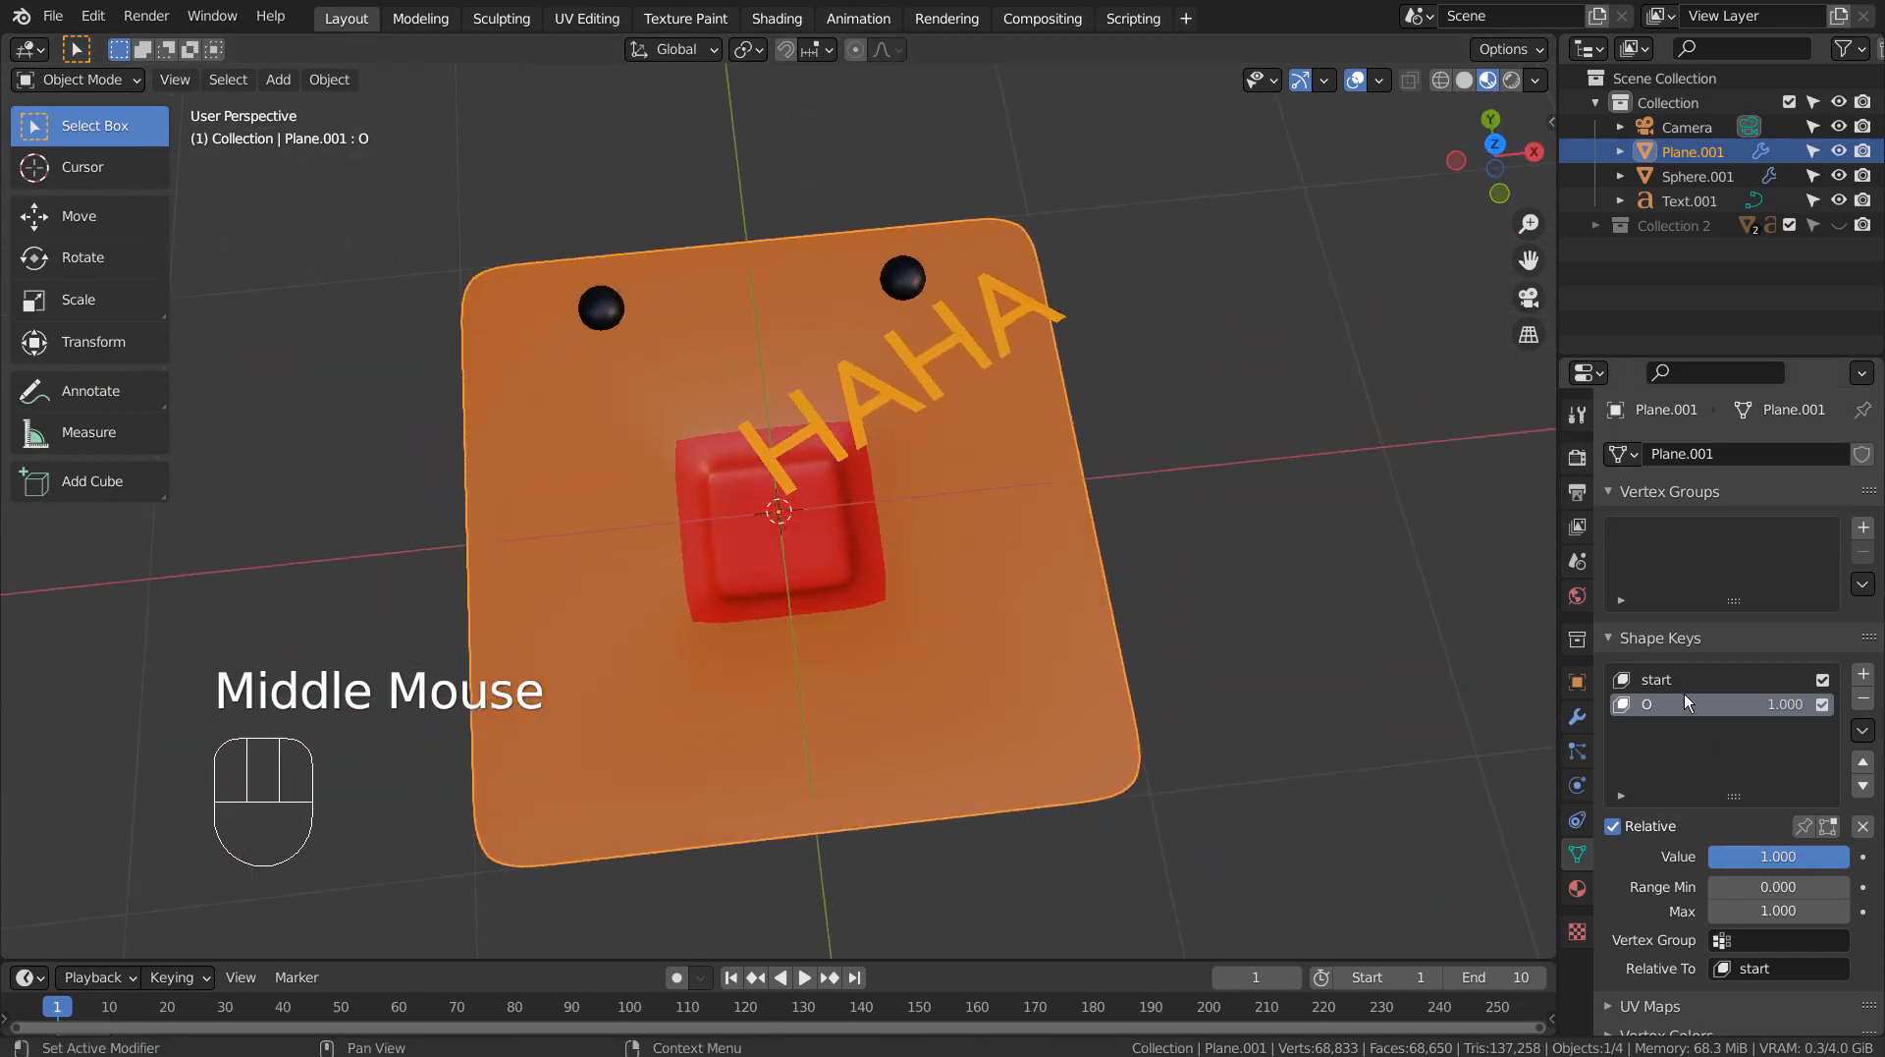
pyautogui.moveTo(1807, 857); pyautogui.dragTo(1729, 798)
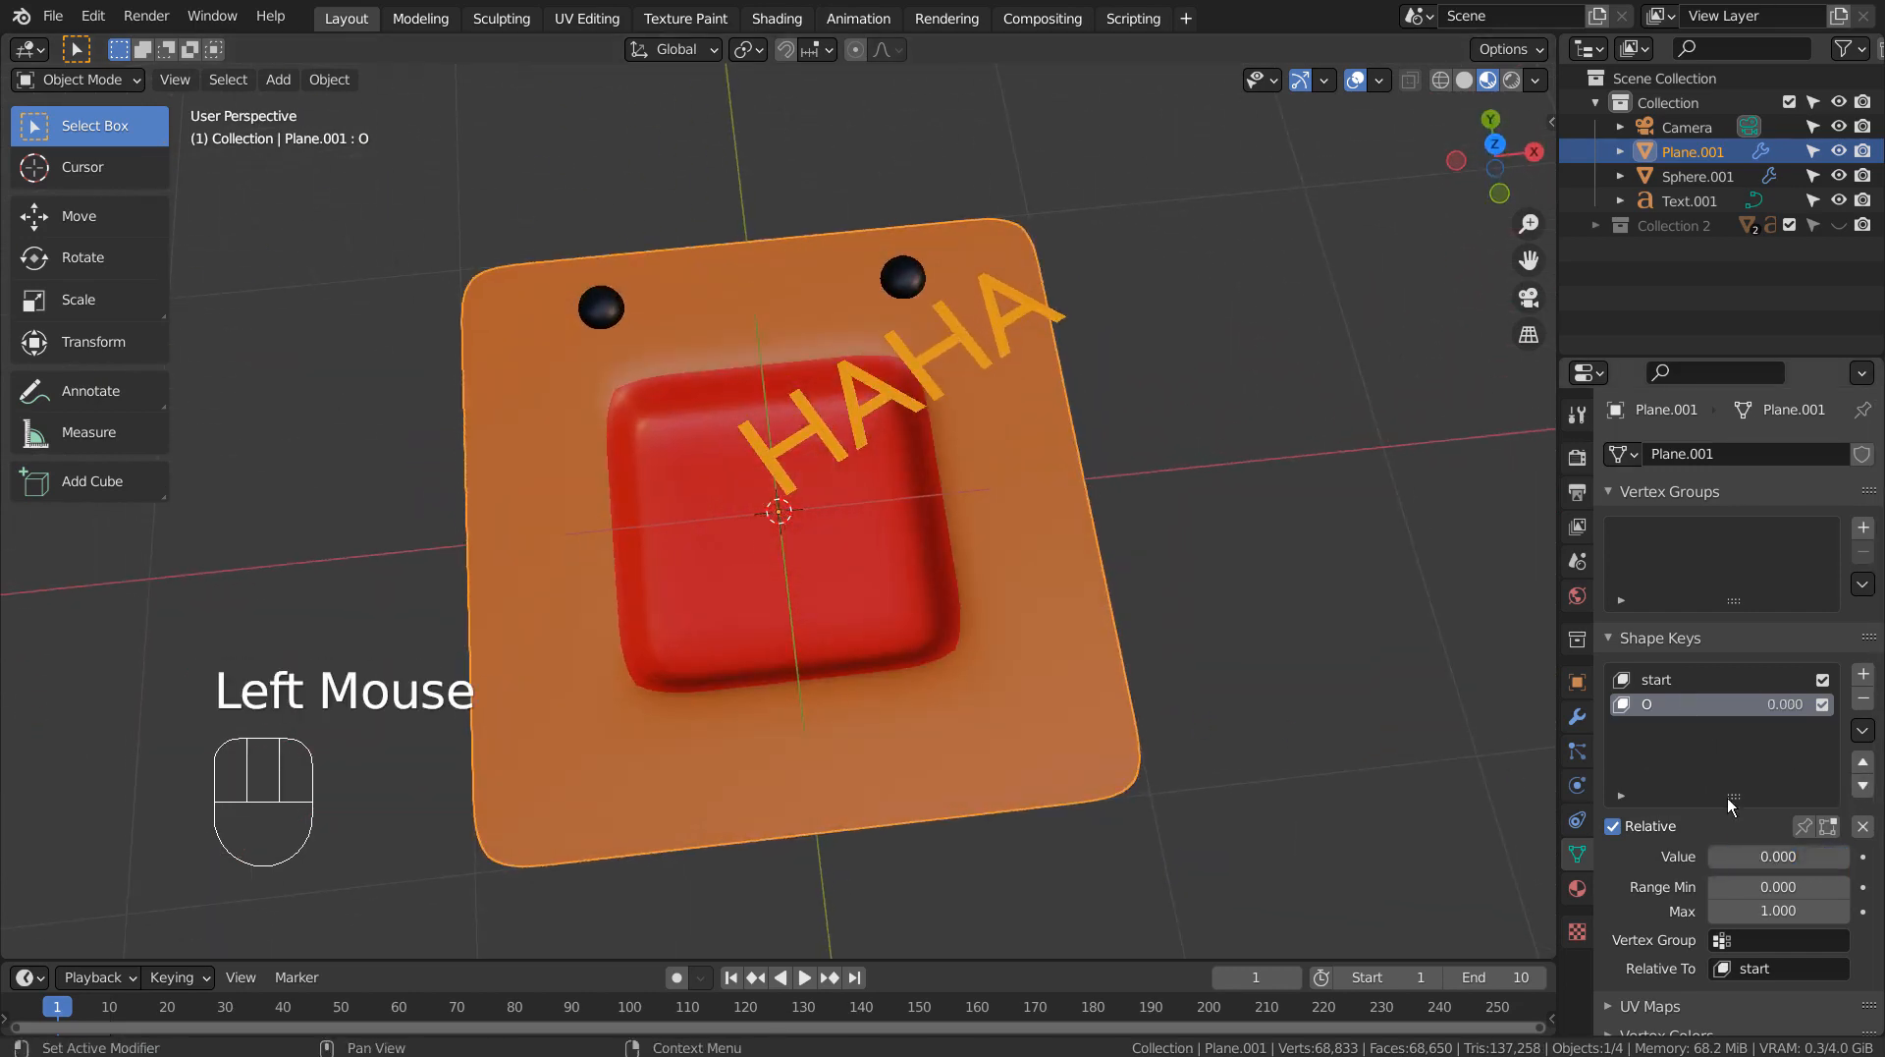
# Add a third shape key based on start and name it A.
pyautogui.click(1687, 680)
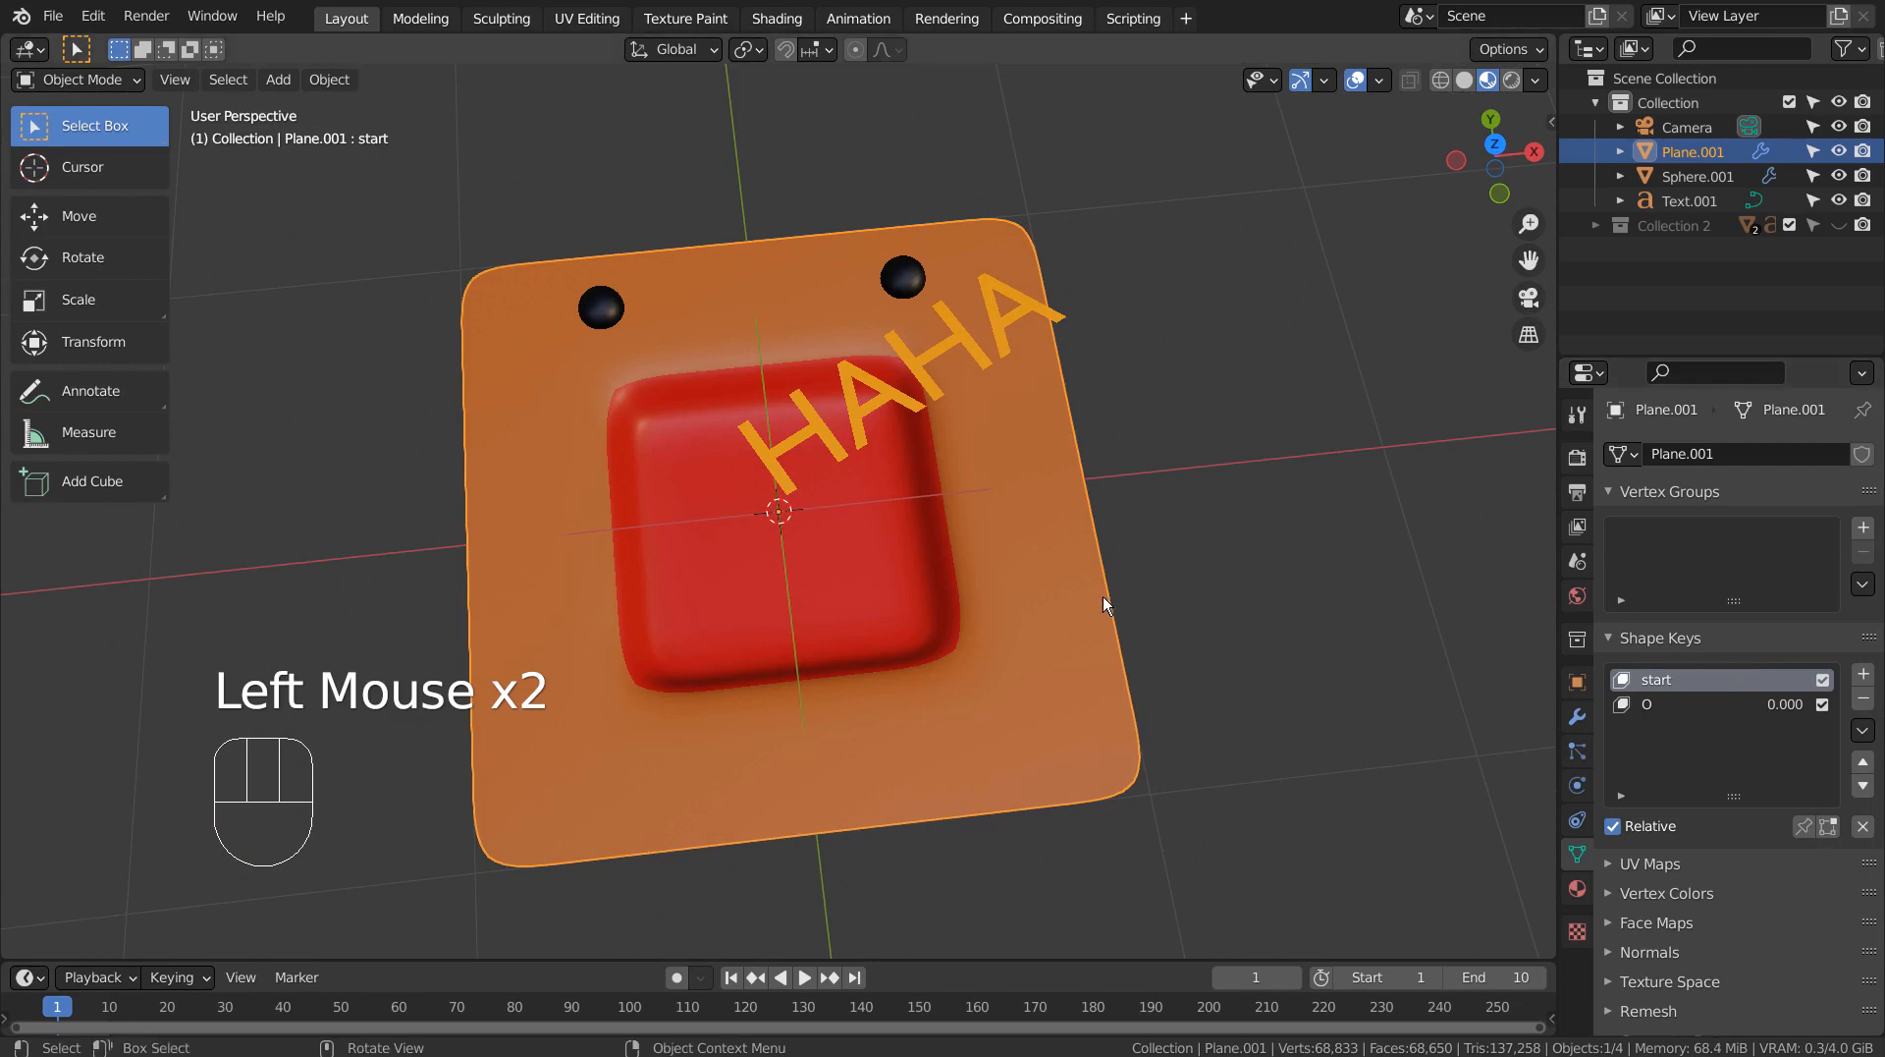
pyautogui.click(1864, 676)
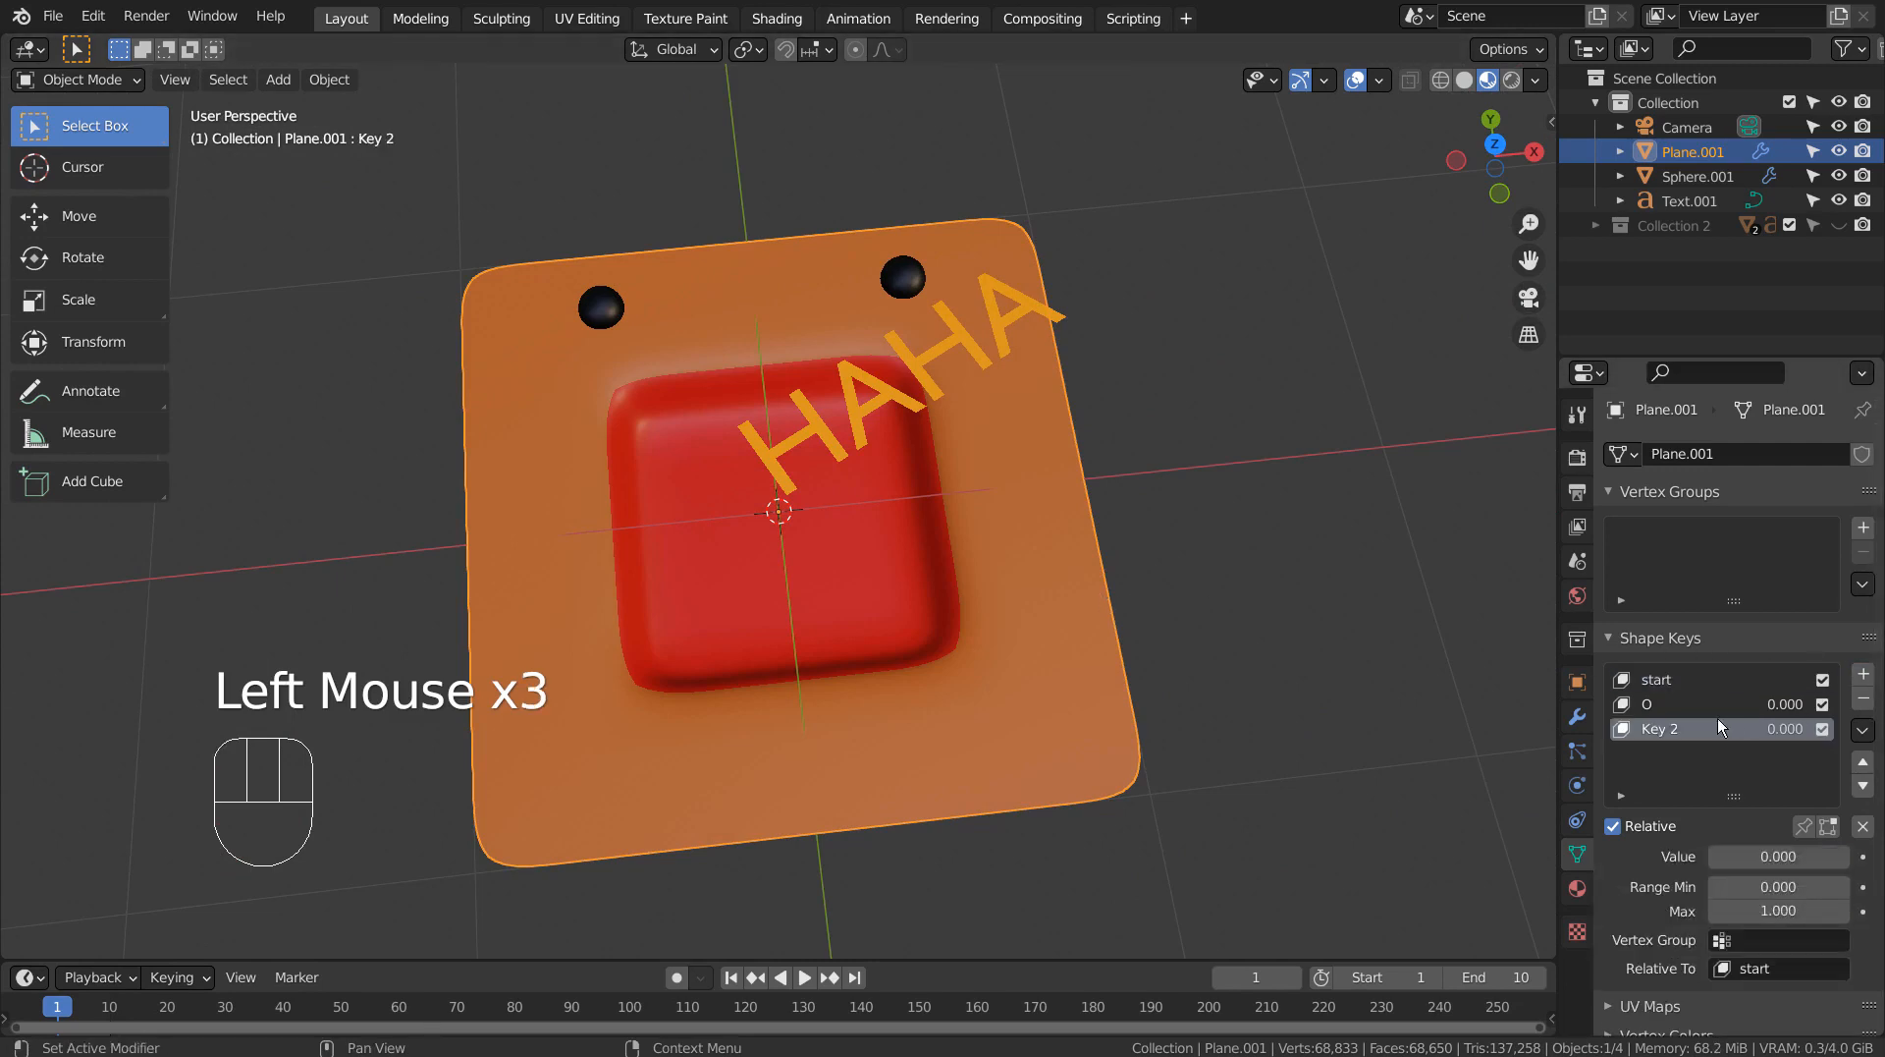
pyautogui.doubleClick(1671, 727)
pyautogui.write('A')
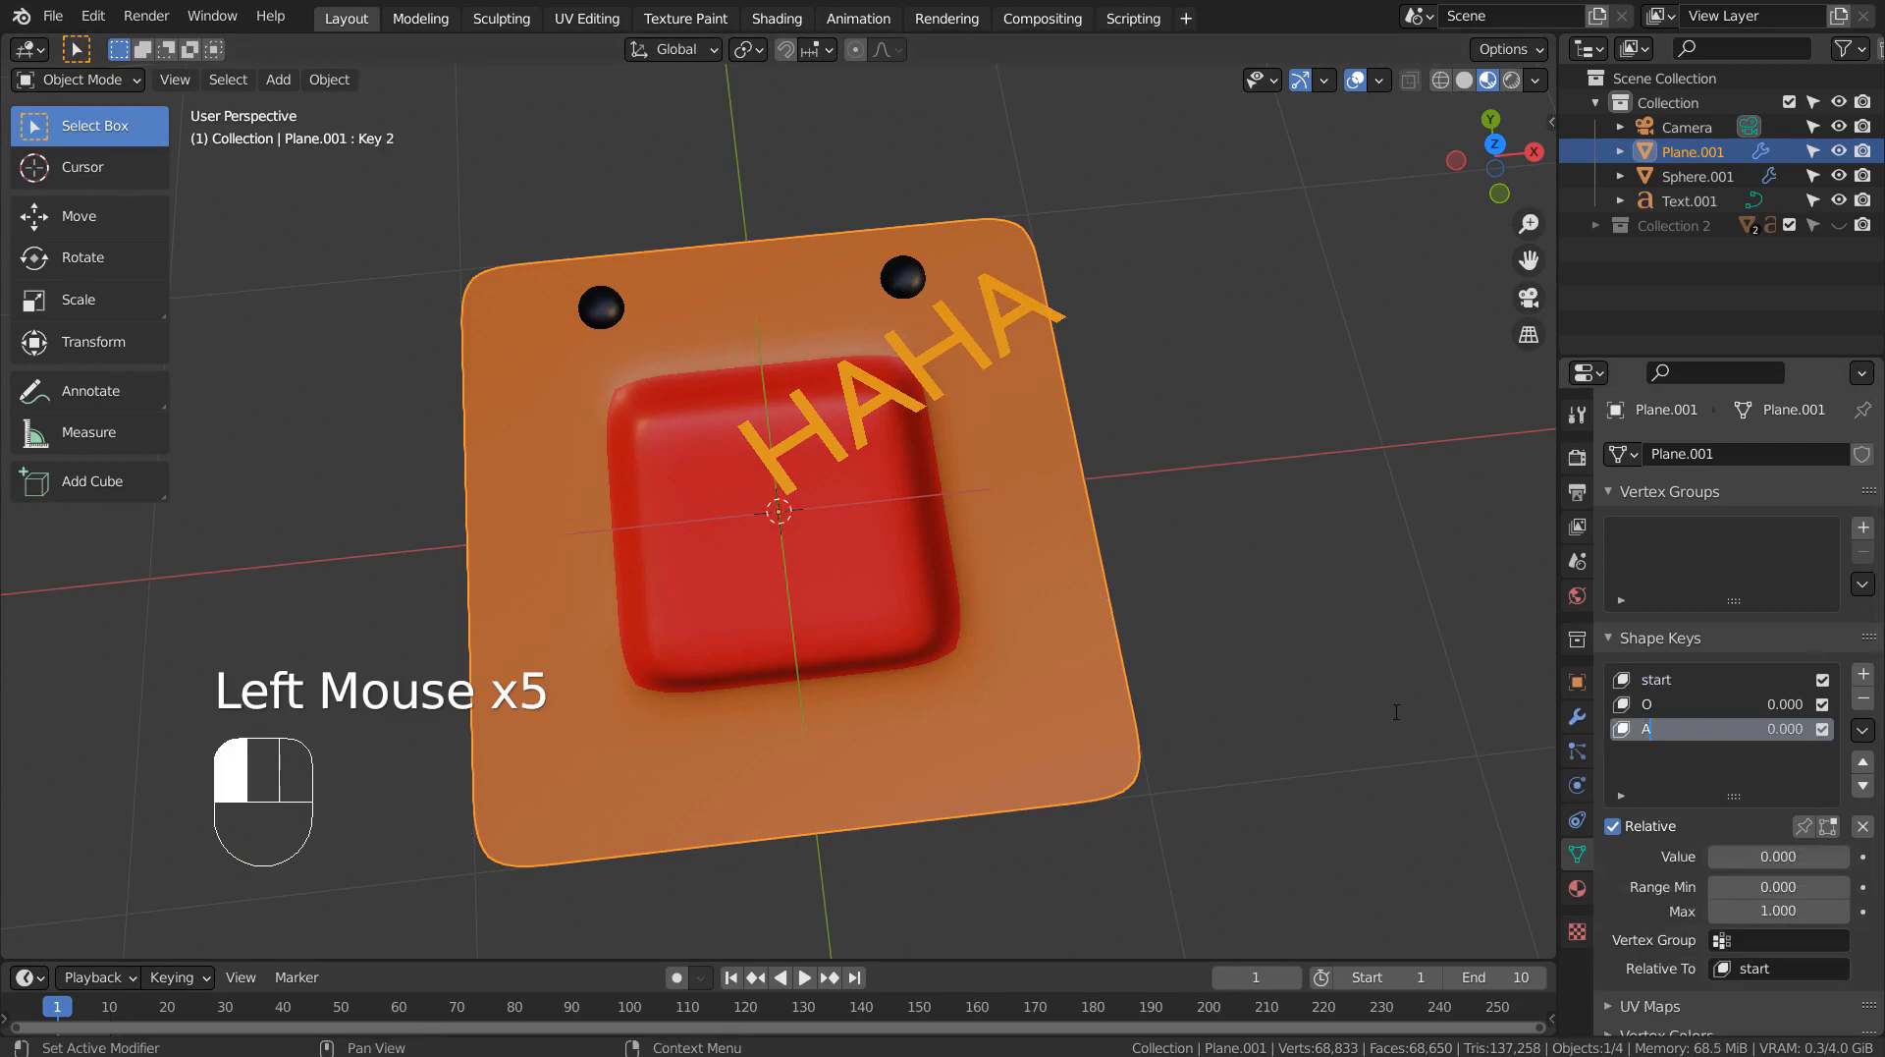
pyautogui.press('Return')
# Squash the selected mouth faces to about 0.57 along the Y axis for the A shape key and return to Object Mode.
pyautogui.press('Tab')
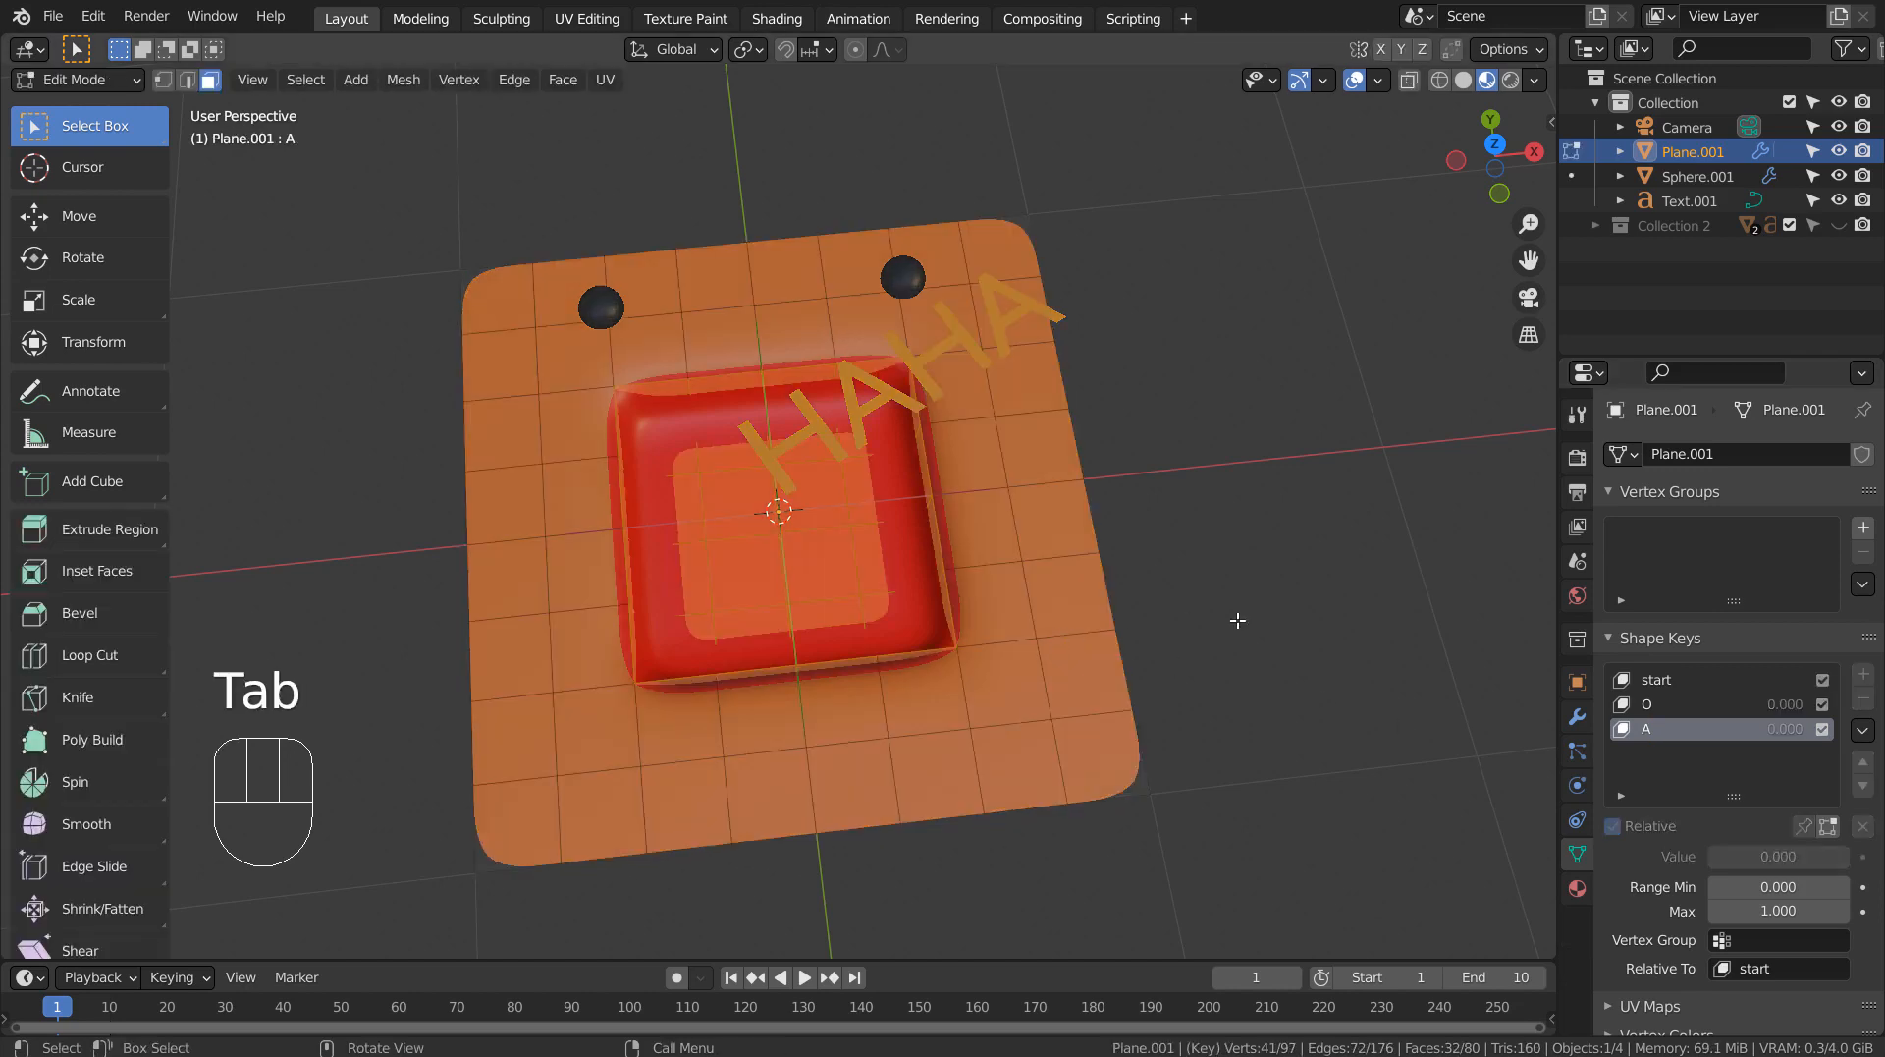
pyautogui.press('s')
pyautogui.press('y')
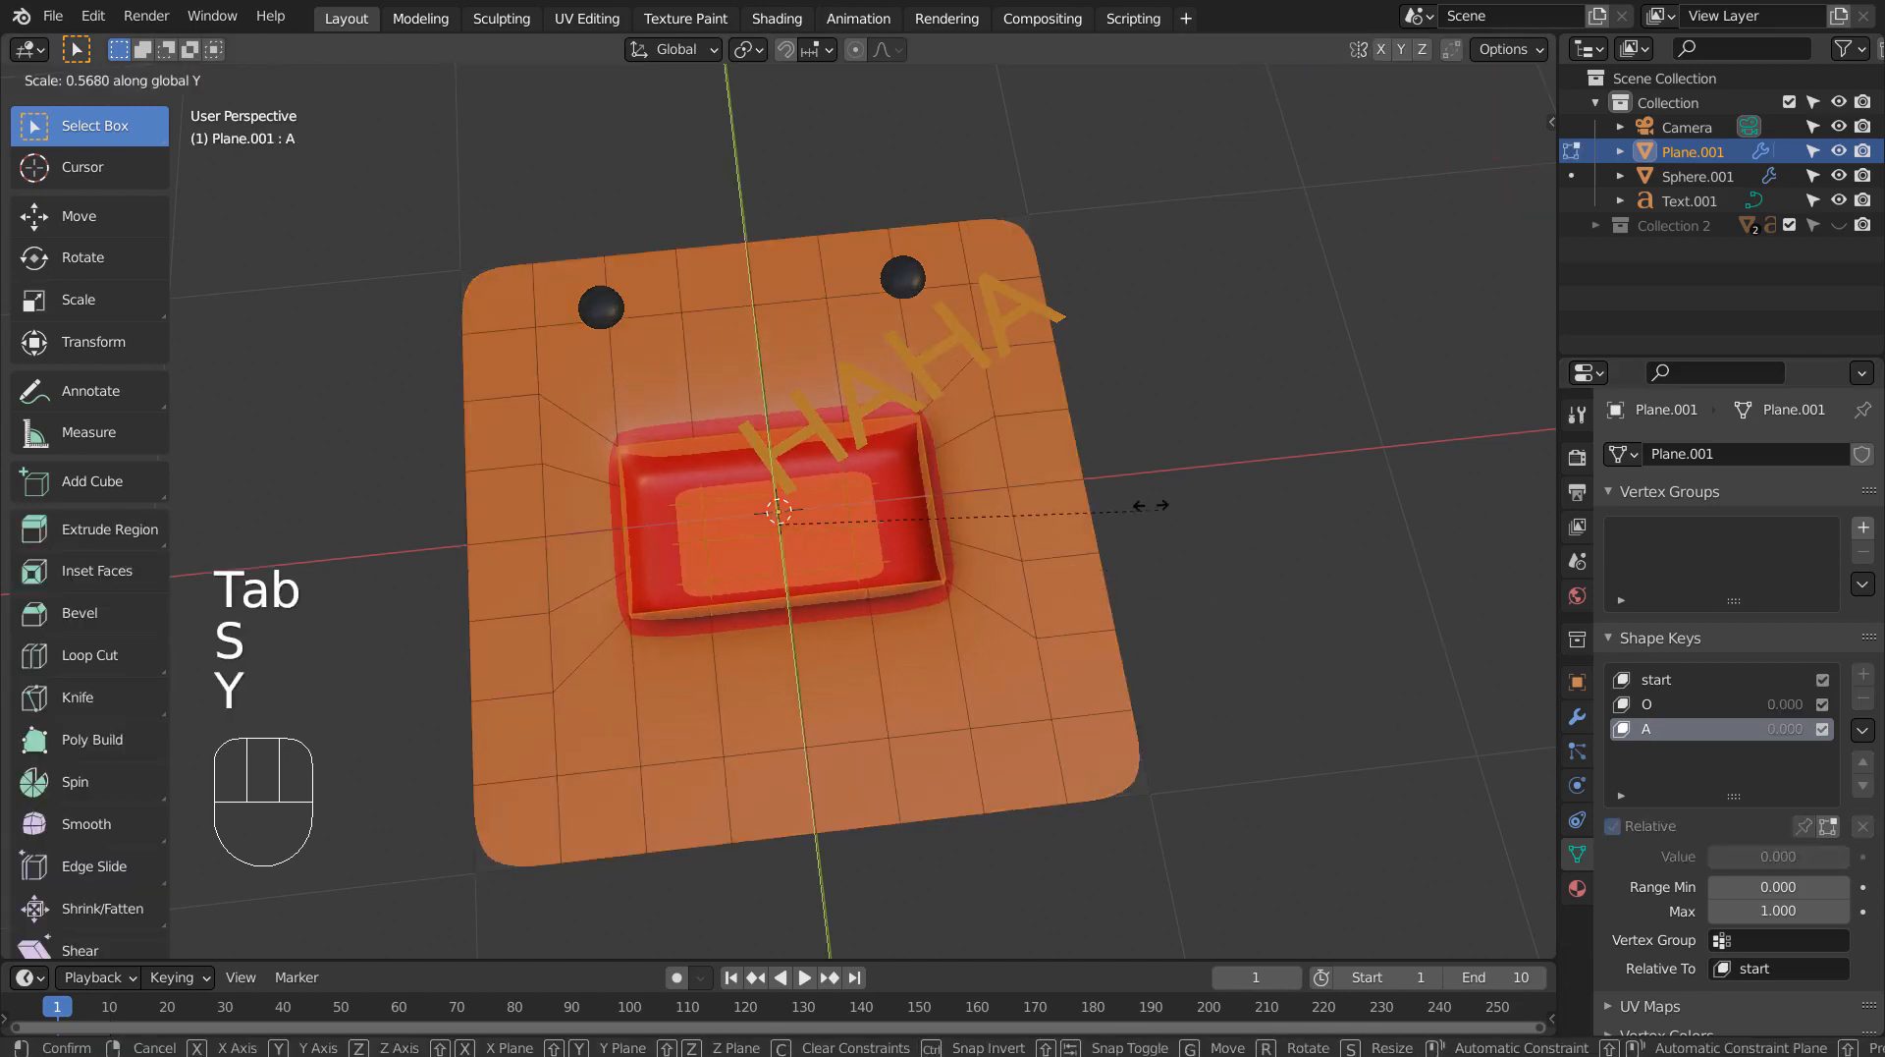
pyautogui.click(1235, 536)
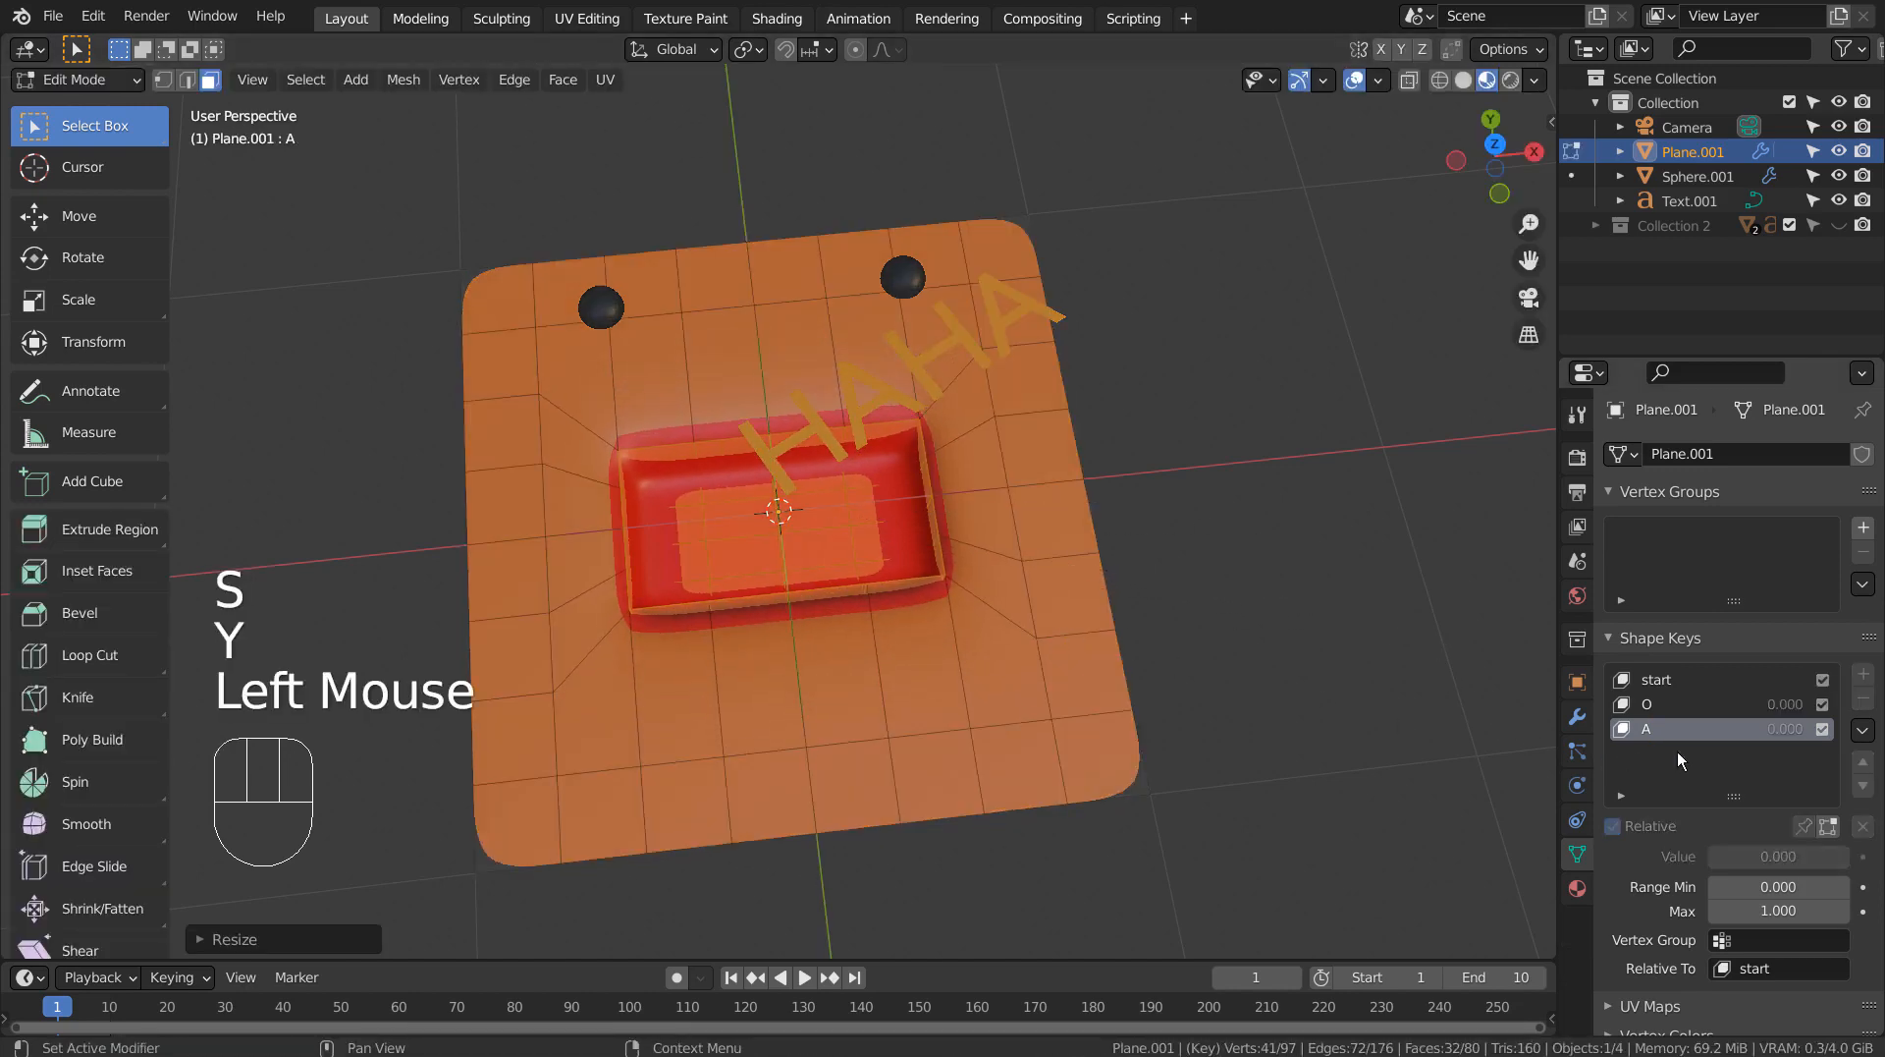
pyautogui.press('Tab')
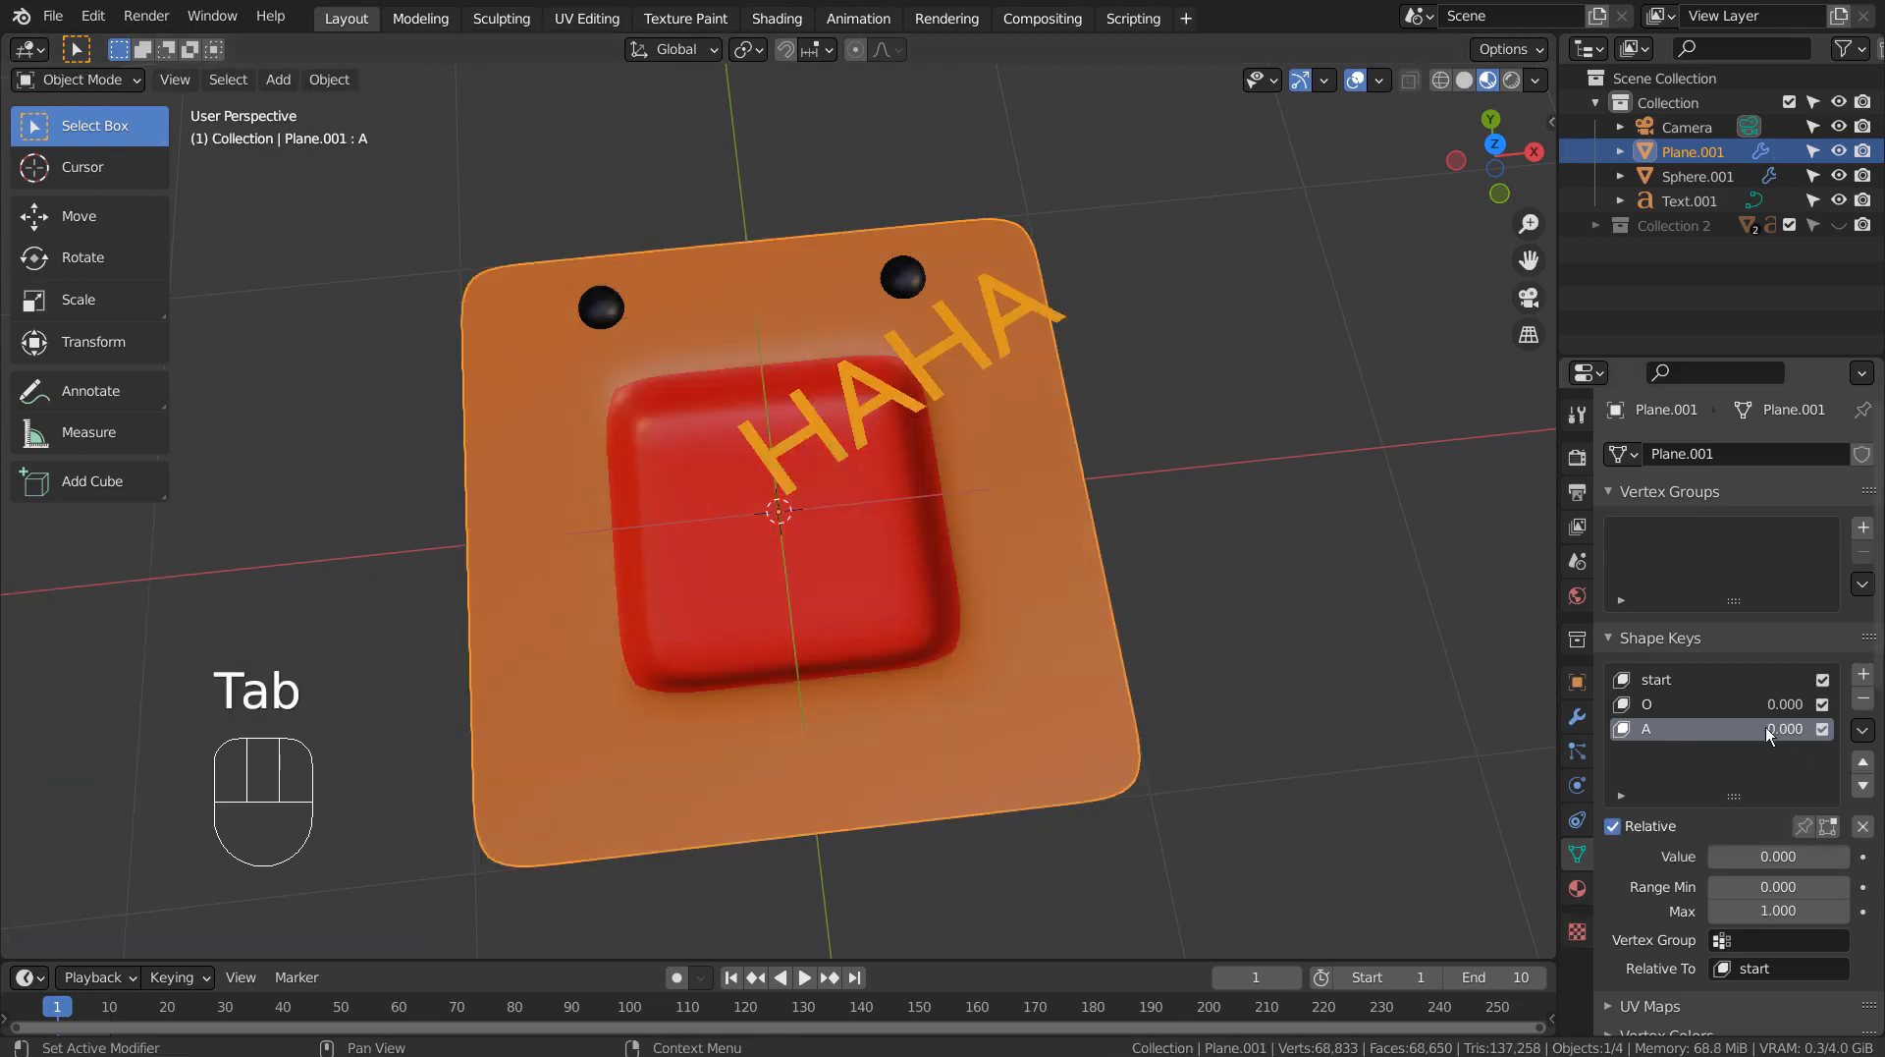
# Add a fourth shape key based on start and name it E.
pyautogui.click(1795, 678)
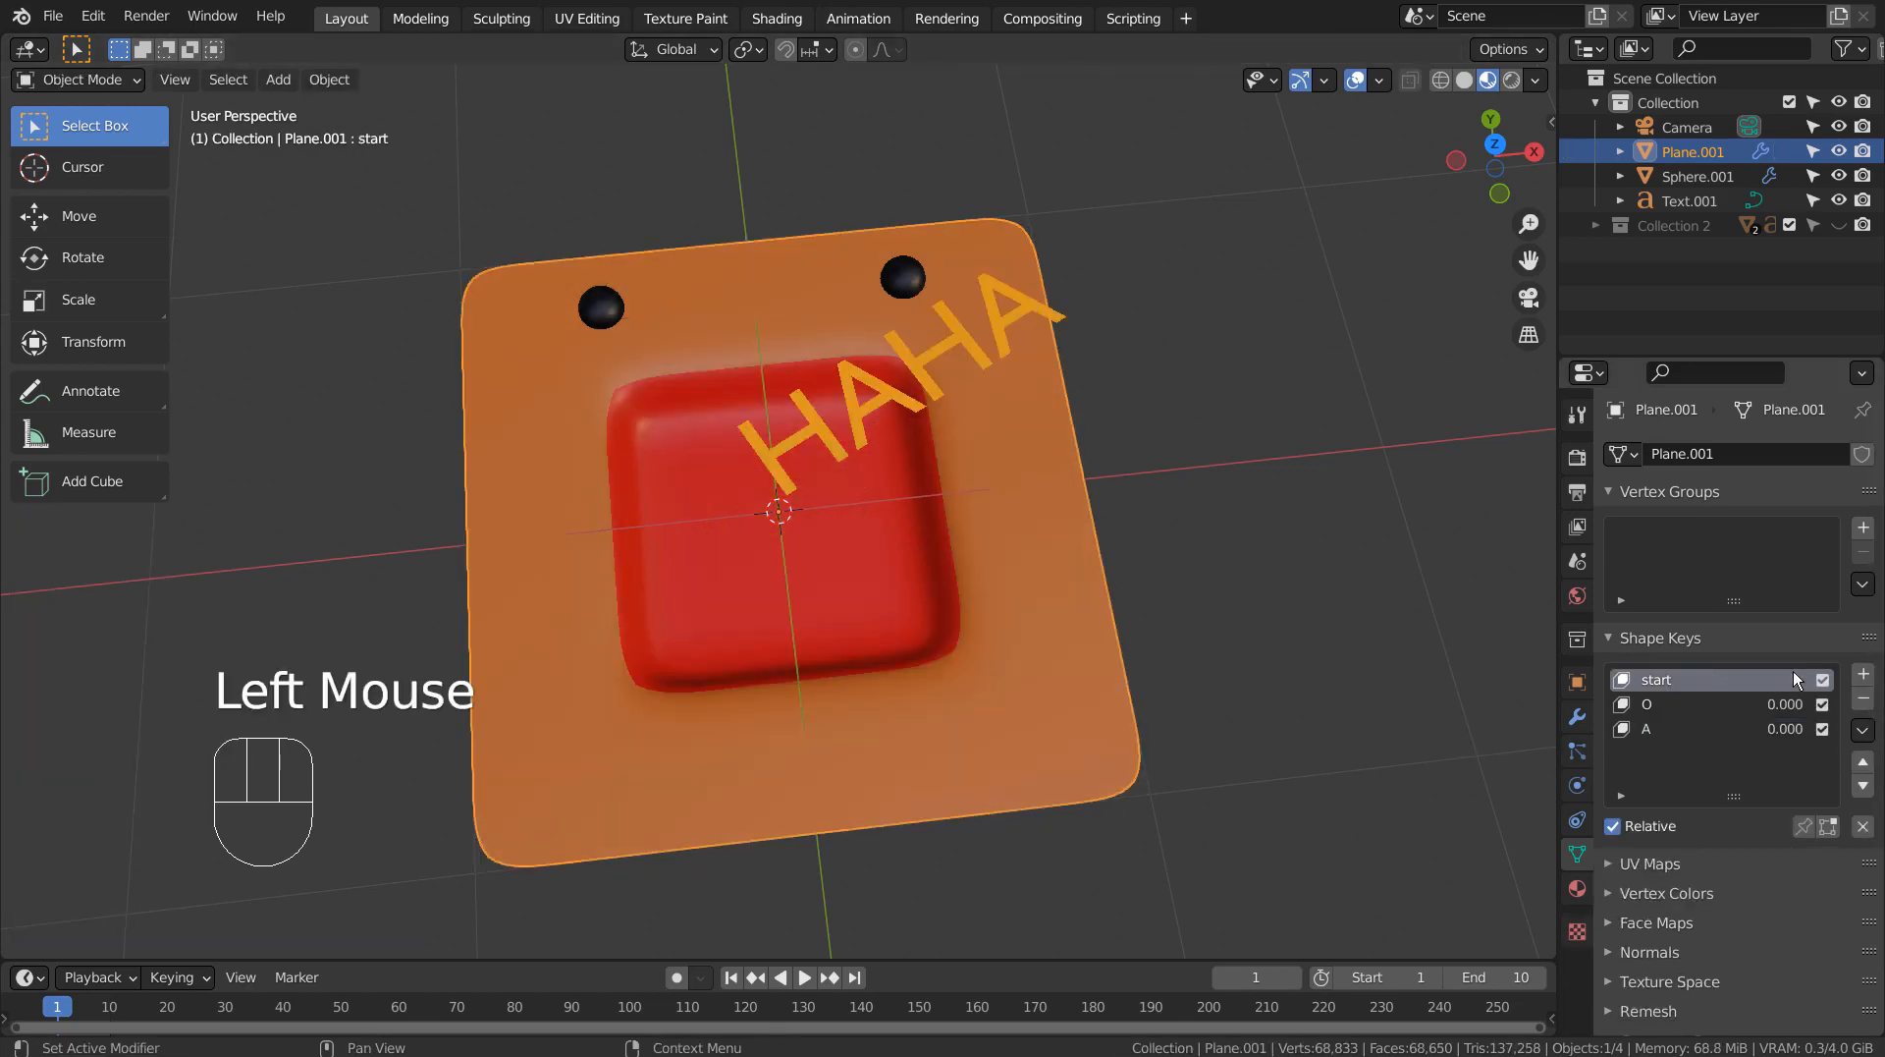
pyautogui.click(1863, 678)
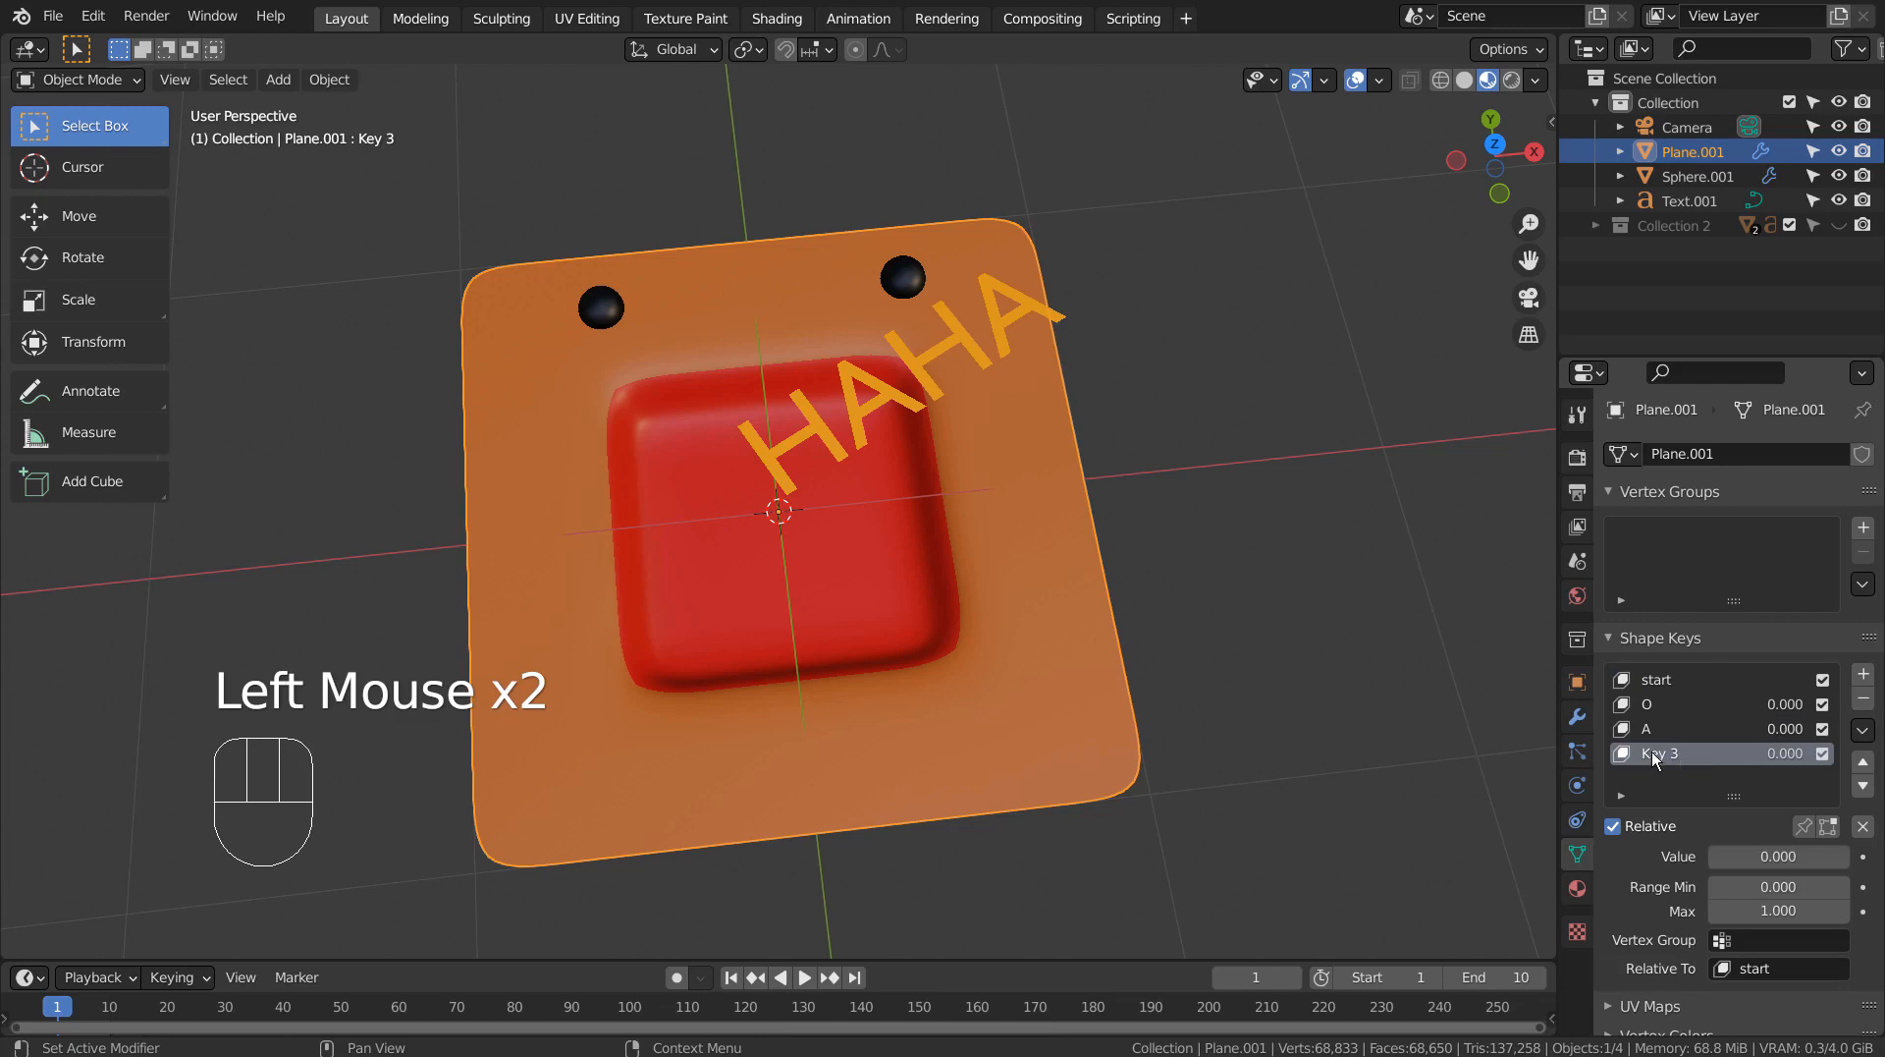
pyautogui.write('E')
pyautogui.press('Return')
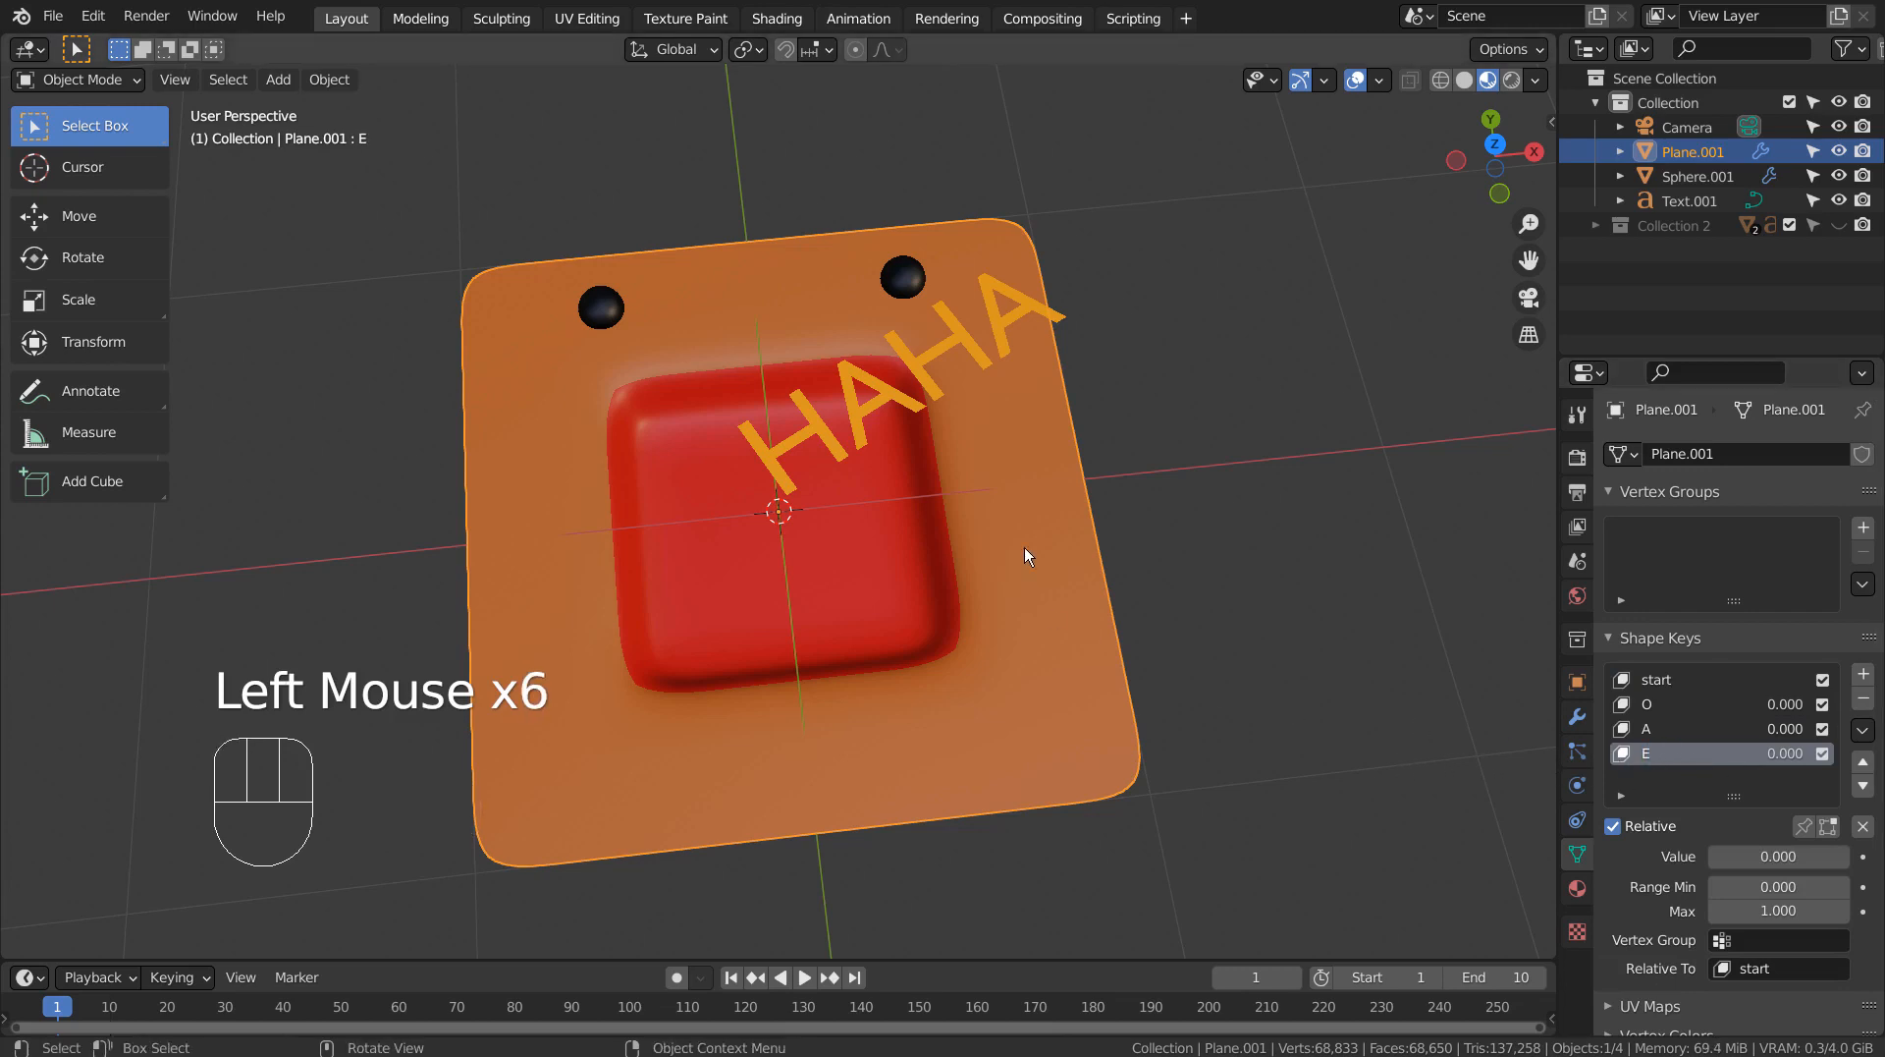
# Widen the selected mouth faces along X and flatten them into a narrow slit along Y for the E shape key.
pyautogui.press('Tab')
pyautogui.press('s')
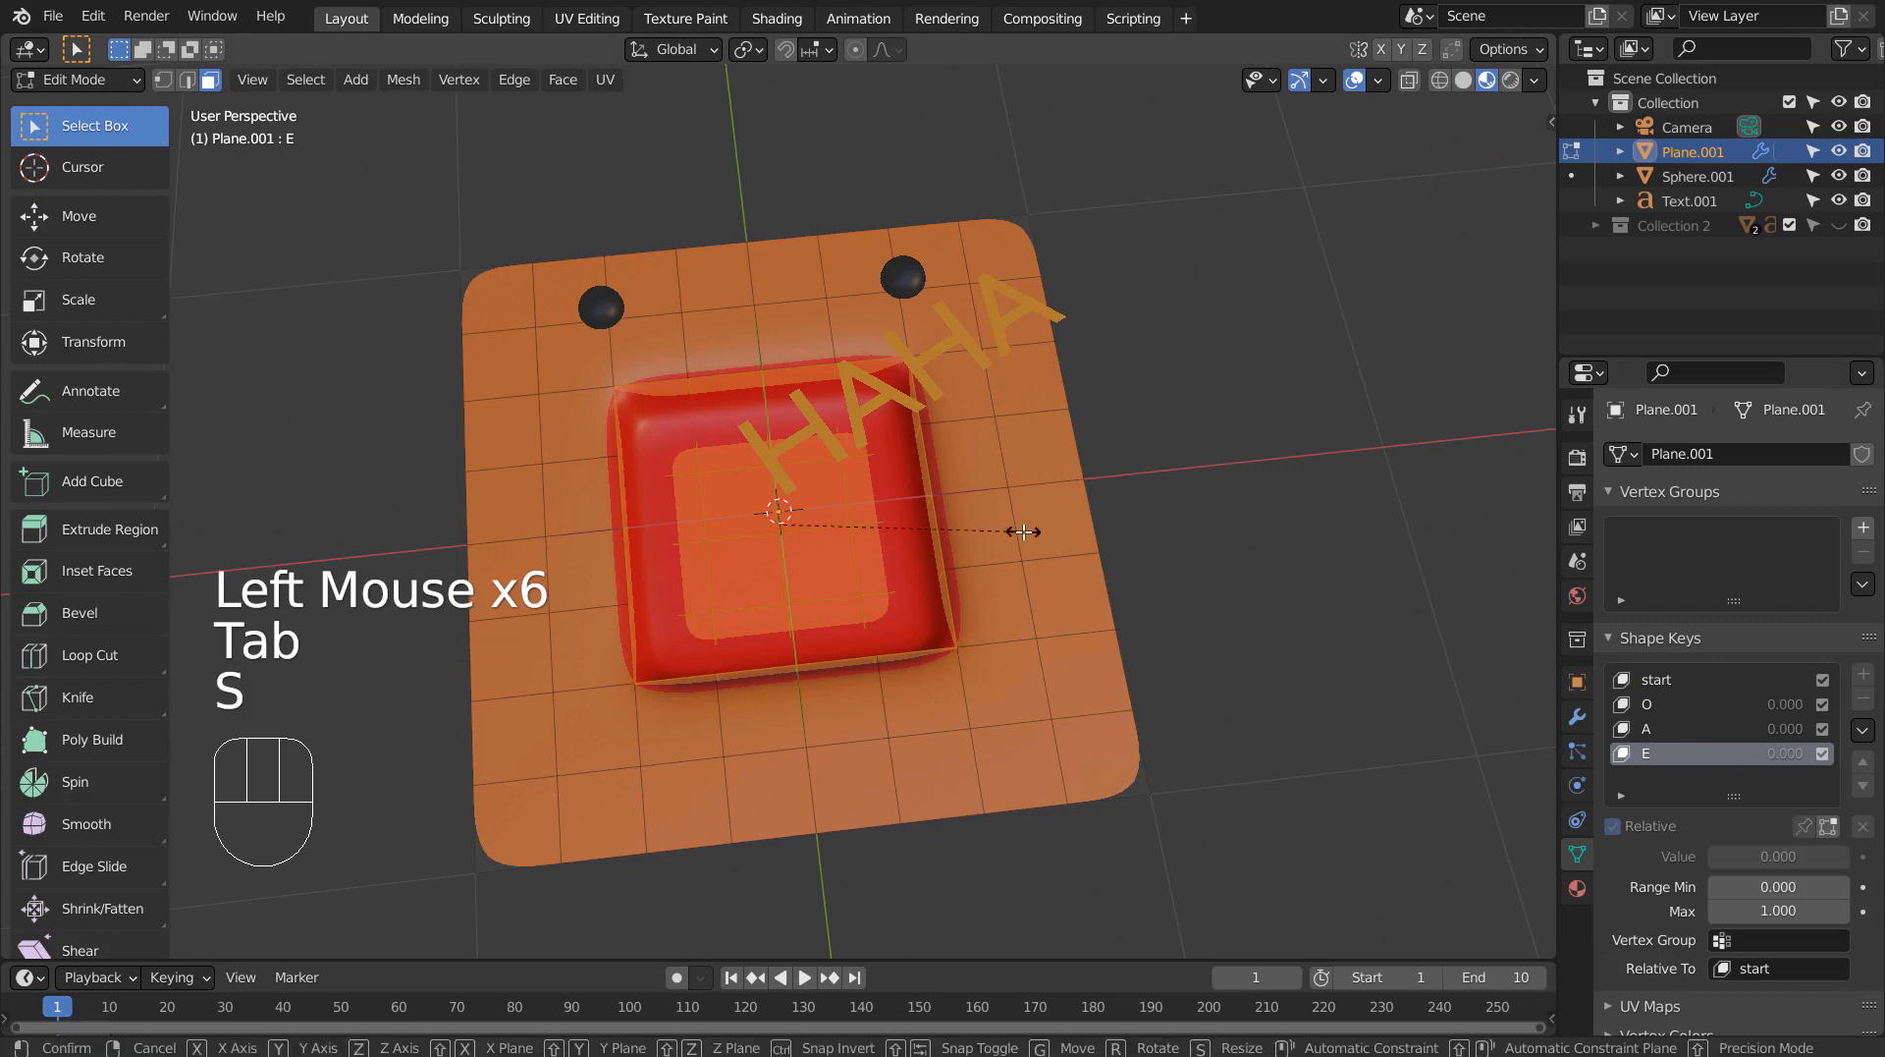
pyautogui.press('x')
pyautogui.press('s')
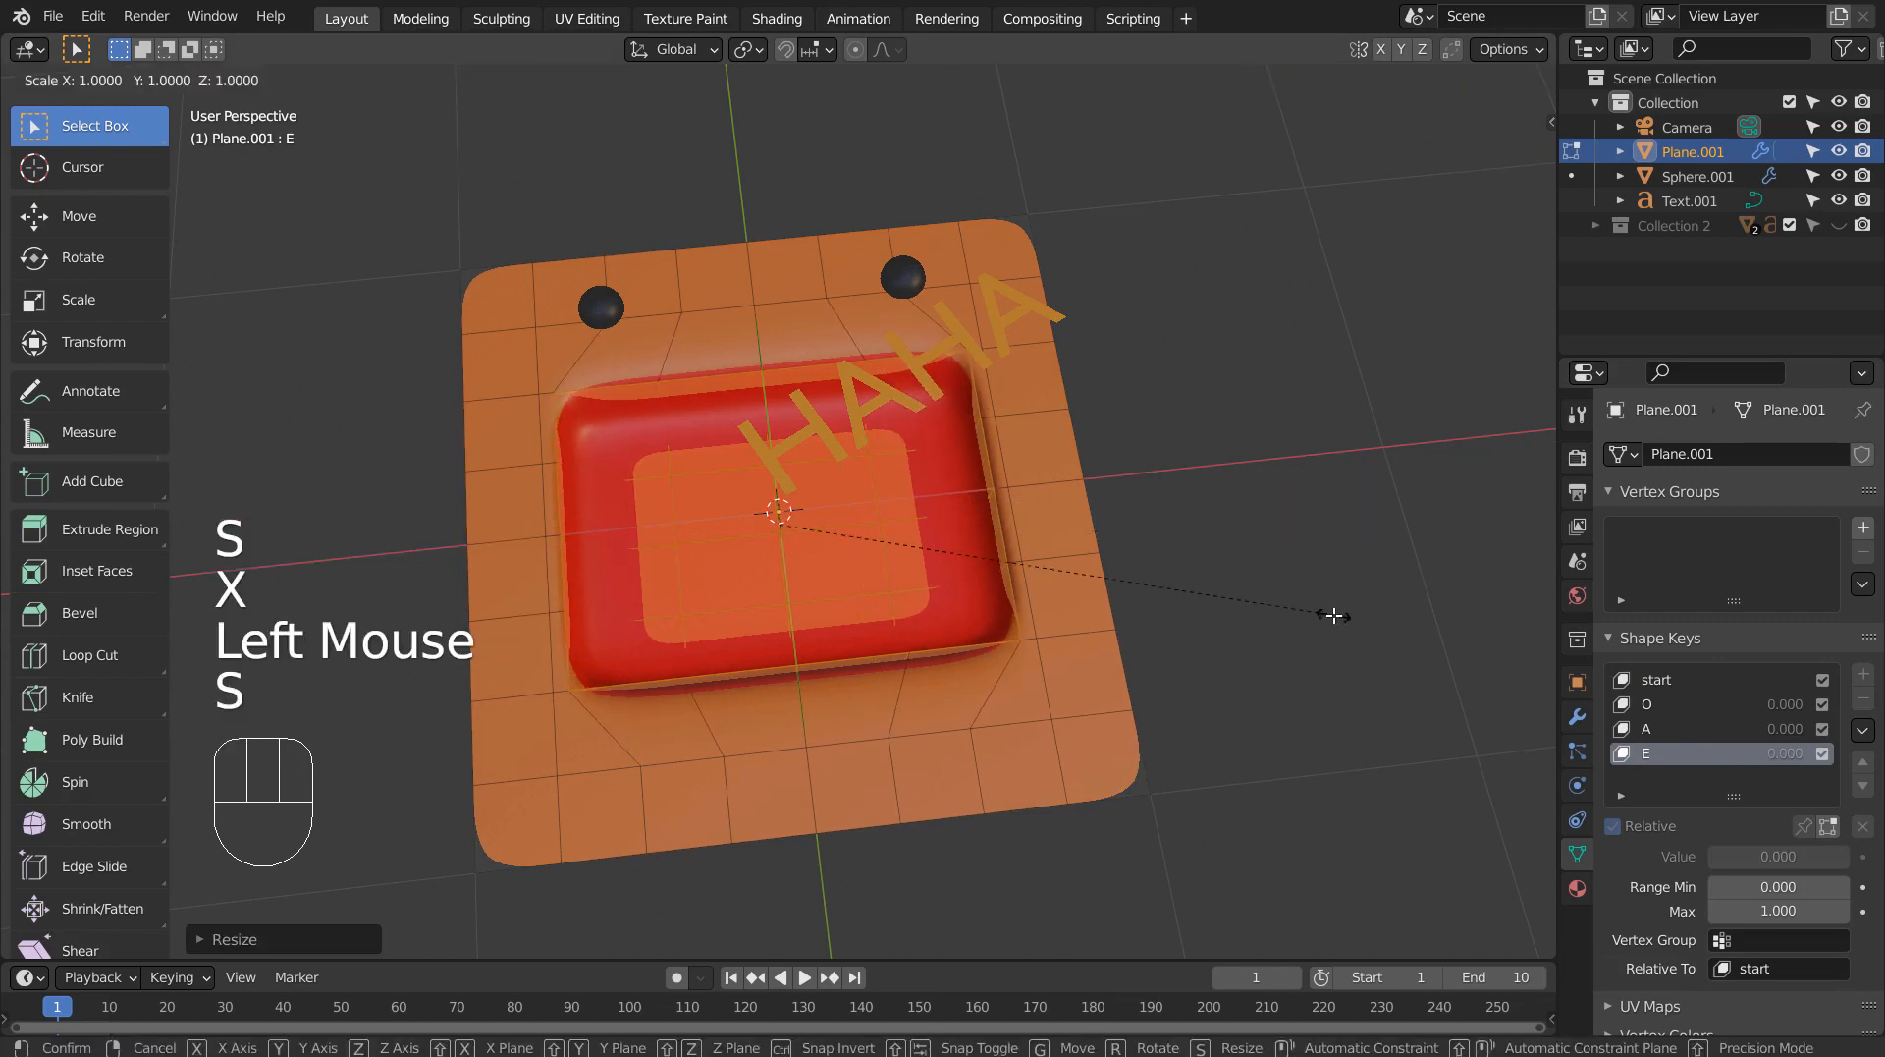
pyautogui.press('y')
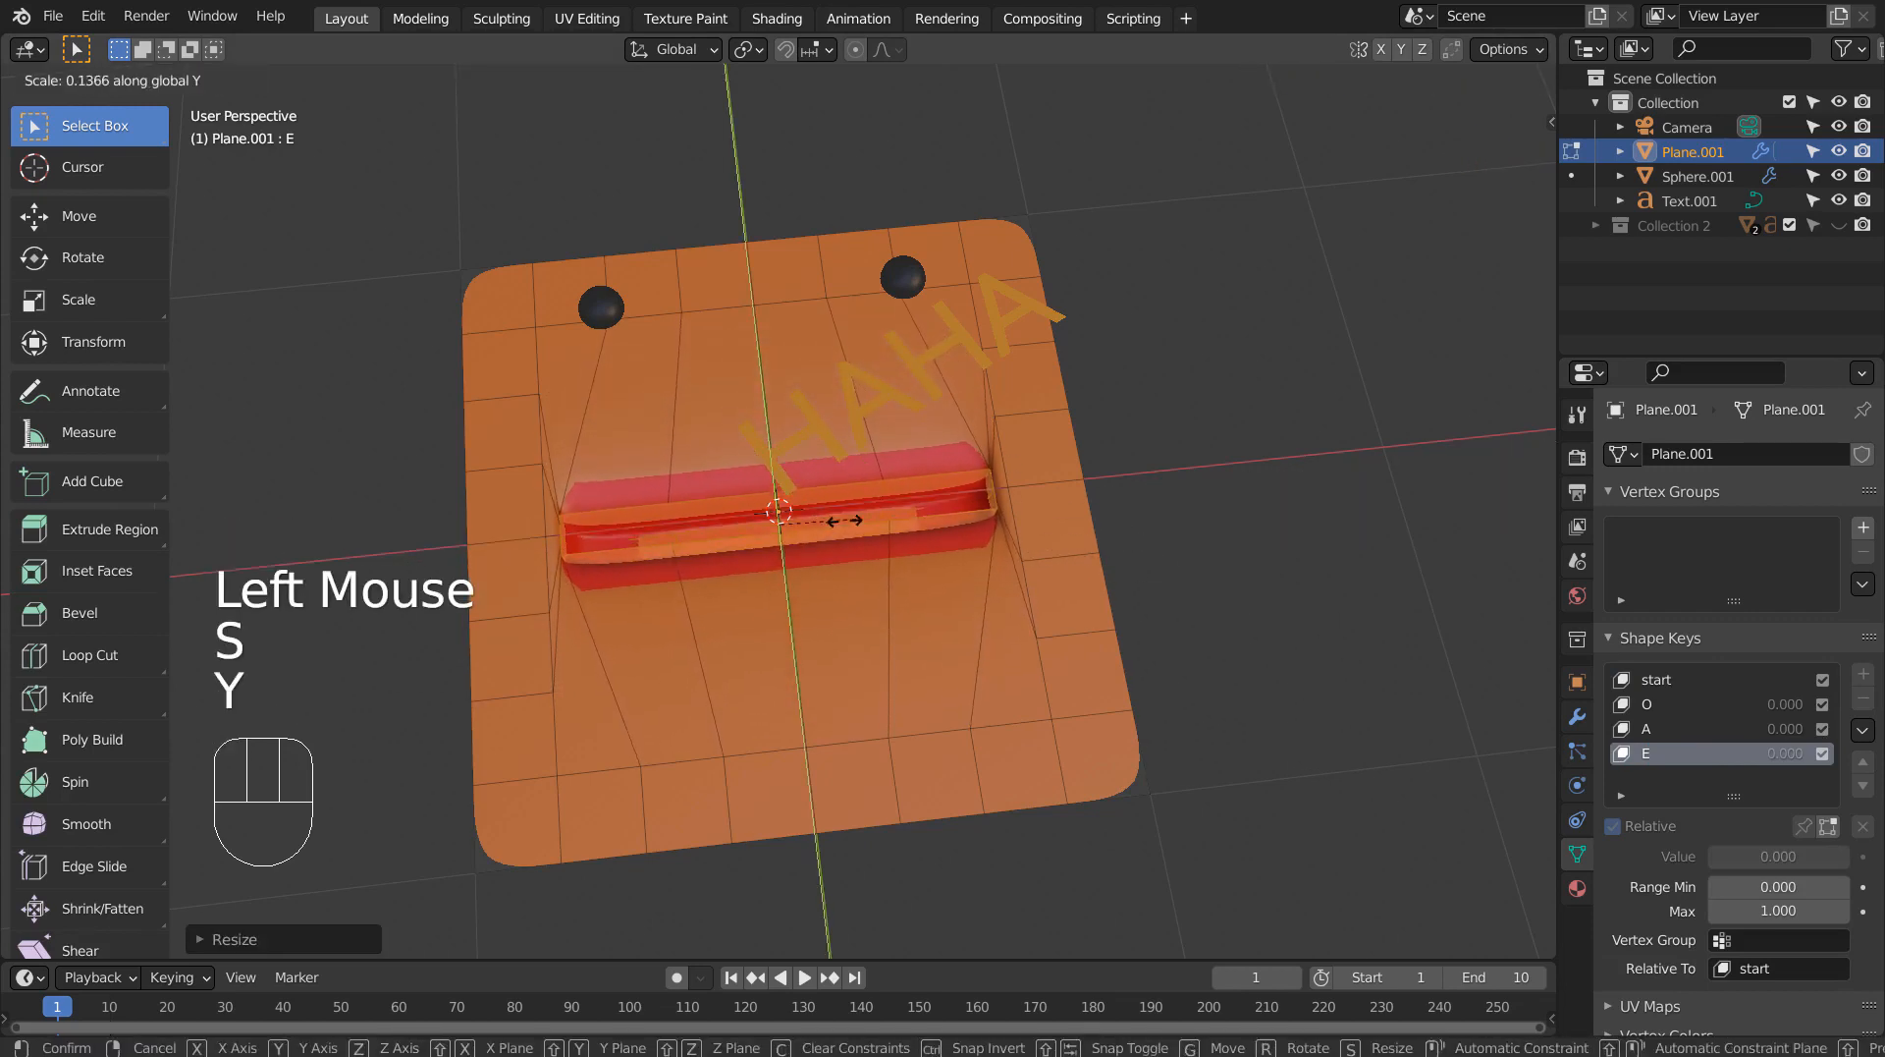
pyautogui.click(923, 533)
pyautogui.press('Tab')
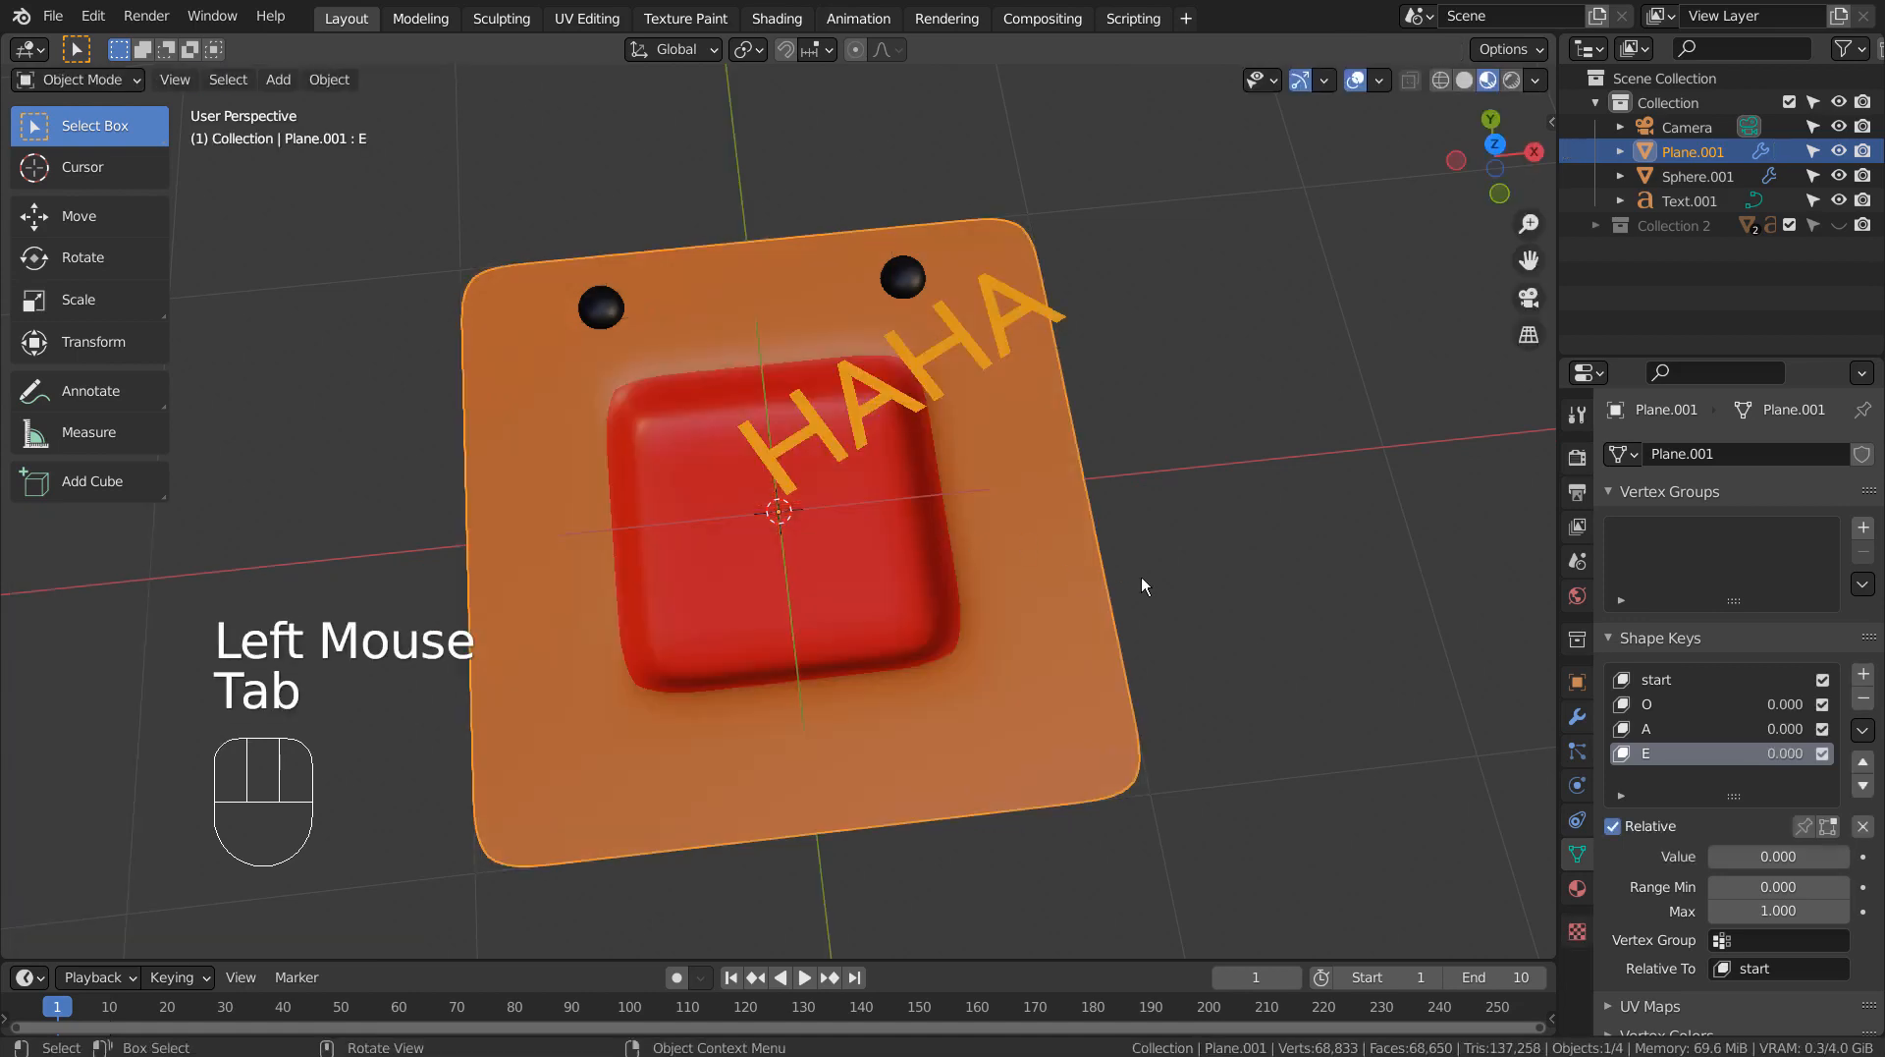
# Select the HAHA text, show its transform values and keyframe its scale at frame 1.
pyautogui.moveTo(1756, 841); pyautogui.dragTo(1713, 835)
pyautogui.click(1209, 490)
pyautogui.moveTo(1211, 493); pyautogui.dragTo(1295, 499, button='middle')
pyautogui.click(931, 257)
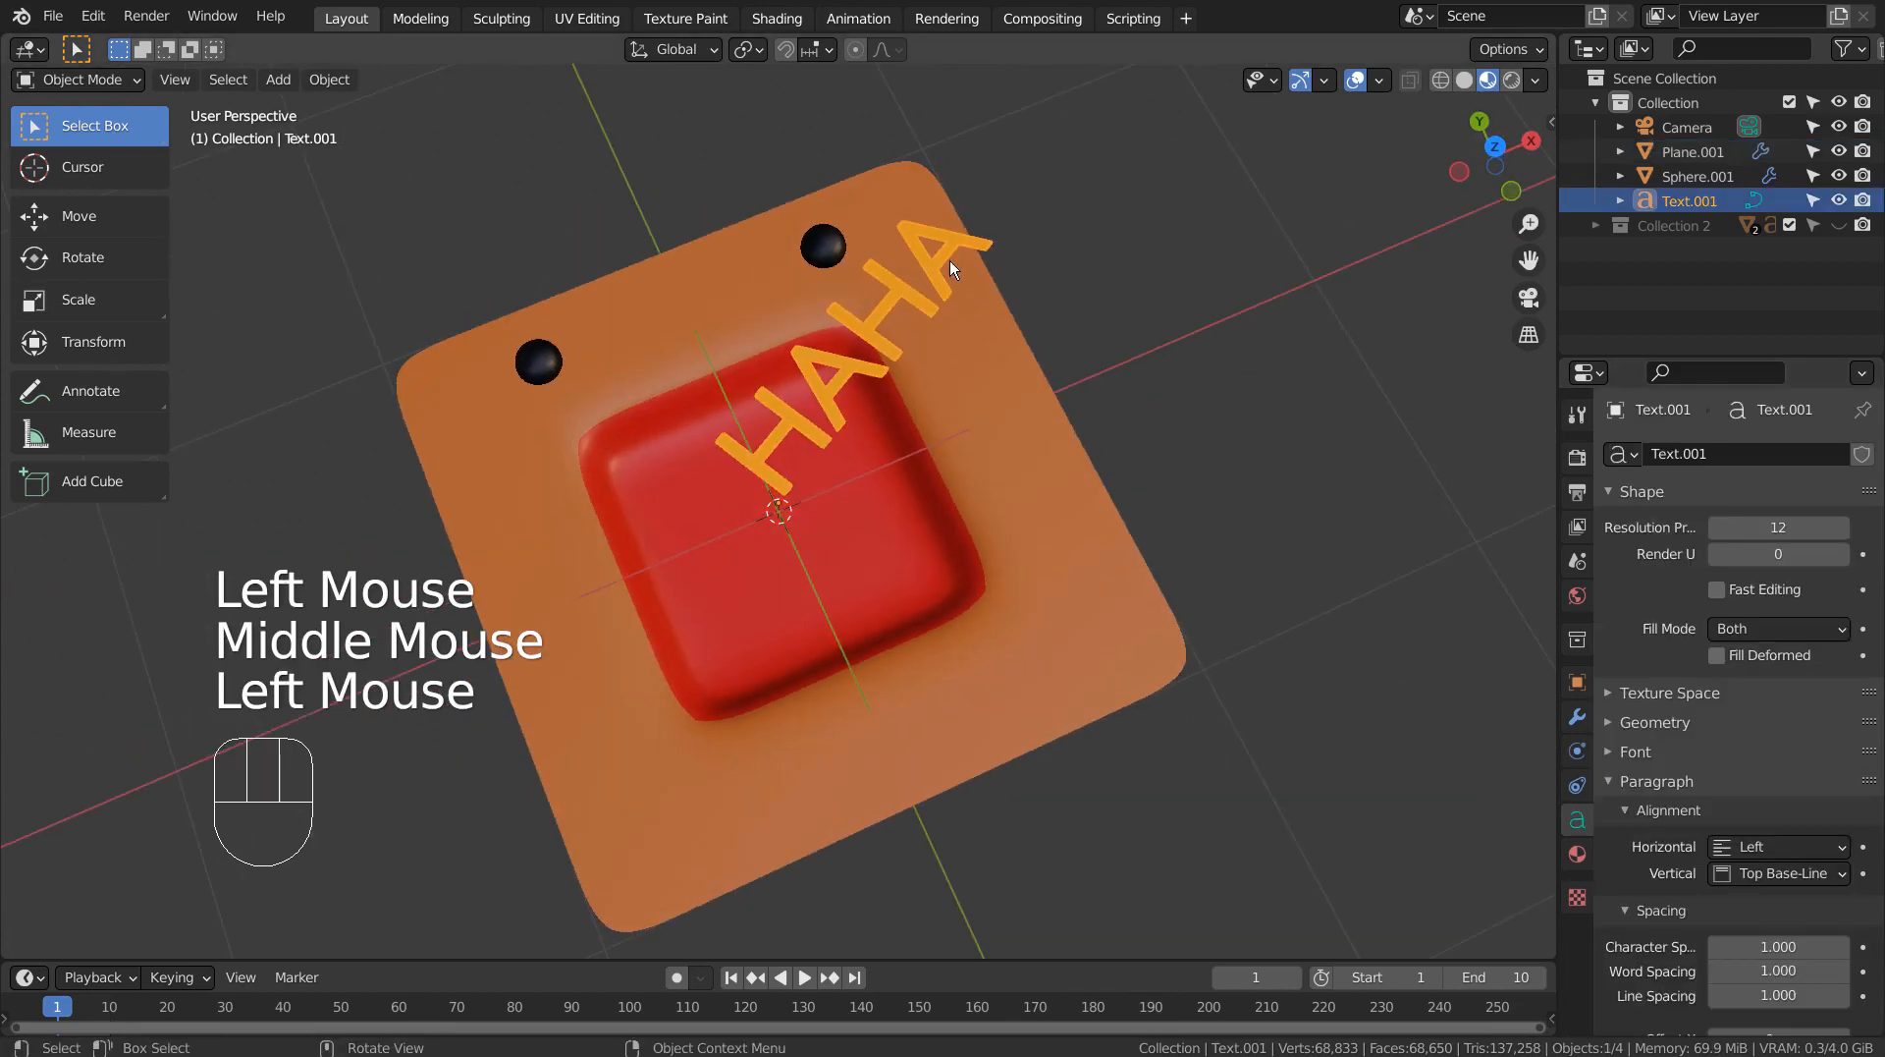
pyautogui.press('n')
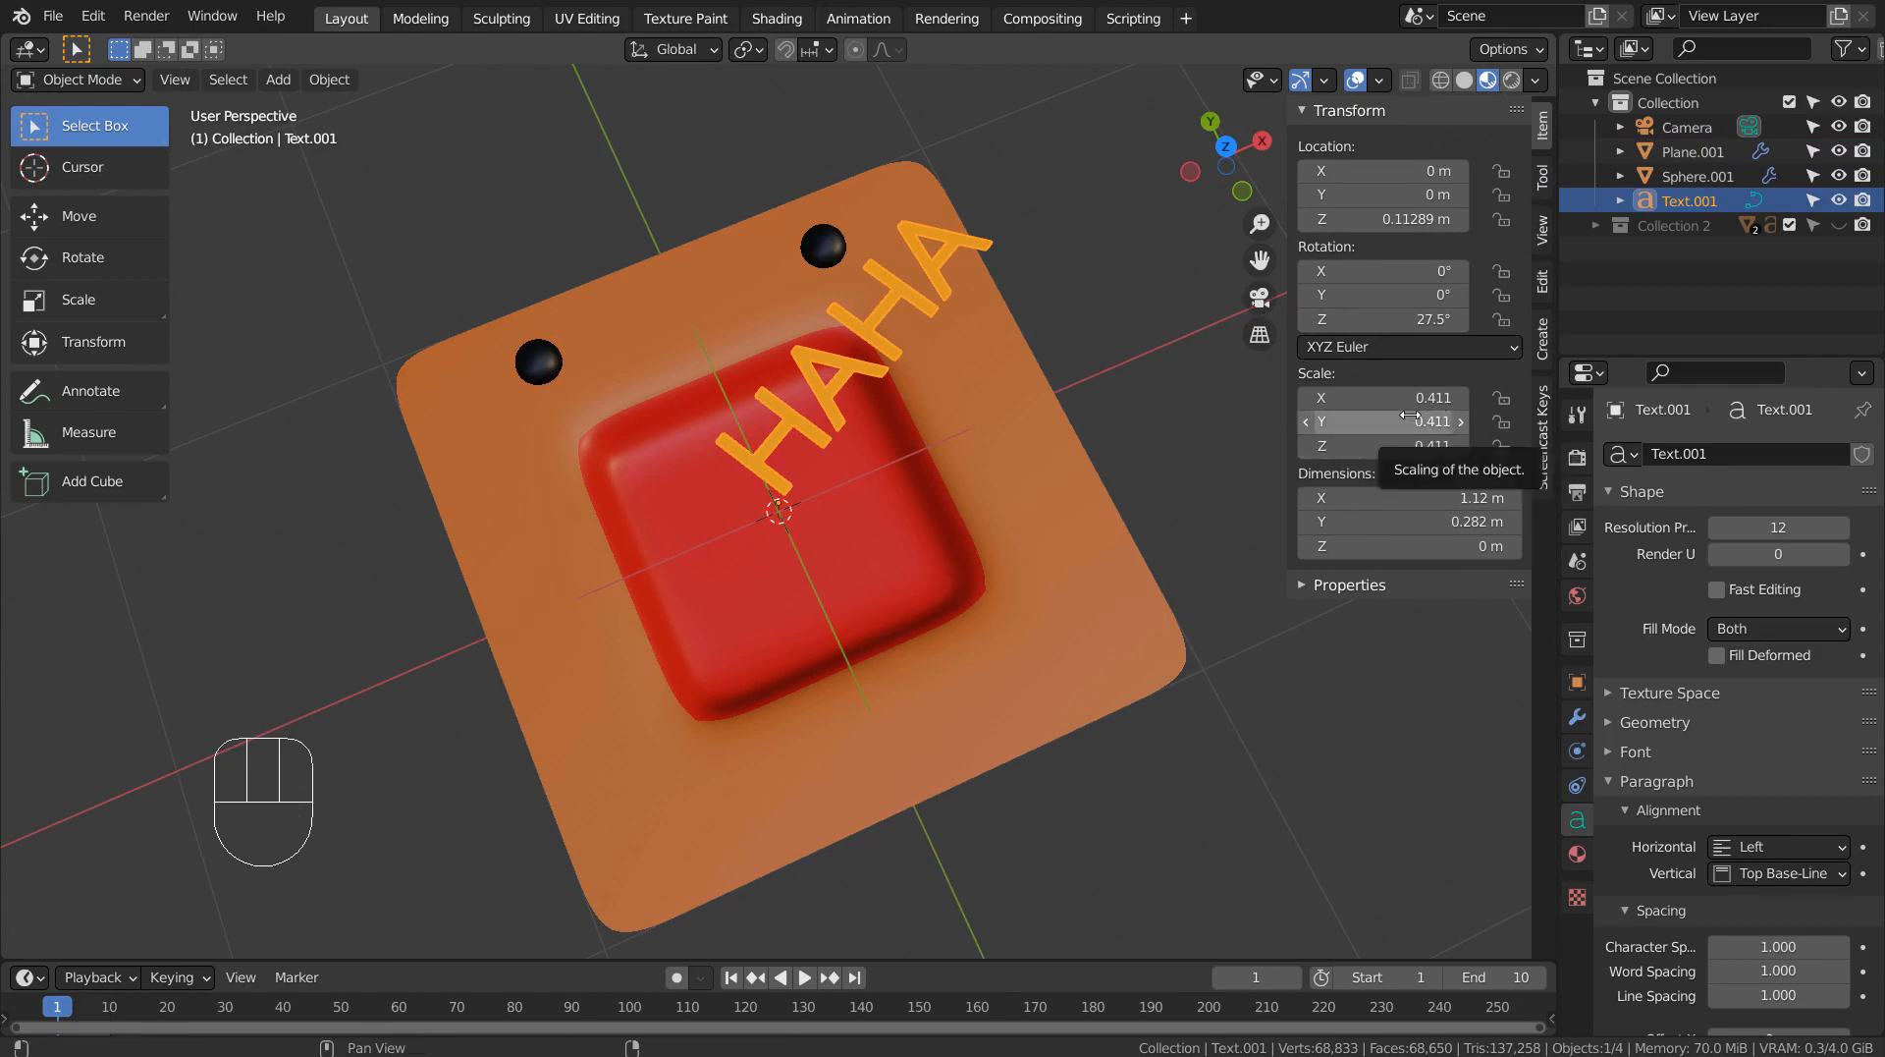
pyautogui.press('i')
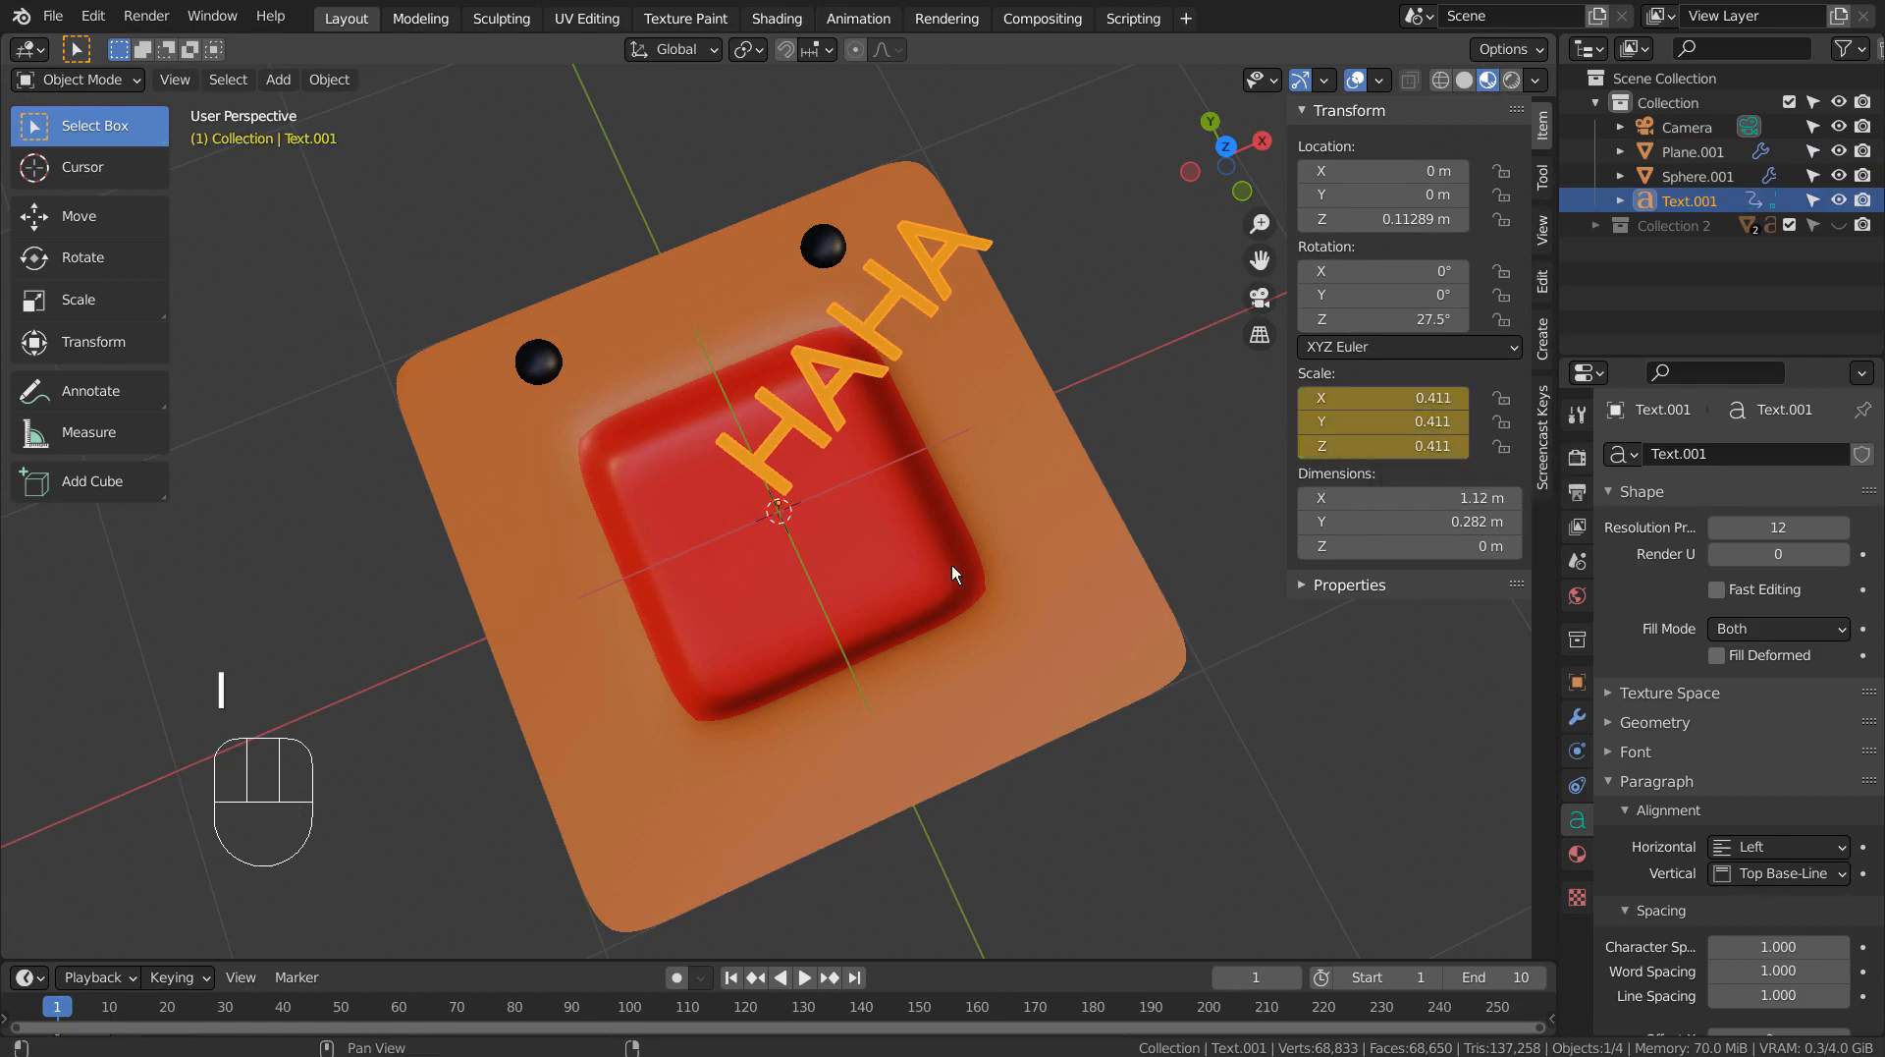
# Keyframe the HAHA text's scale of 0.411 again at frame 5.
pyautogui.click(108, 1007)
pyautogui.click(98, 1012)
pyautogui.moveTo(104, 1011); pyautogui.dragTo(89, 1015)
pyautogui.click(112, 1015)
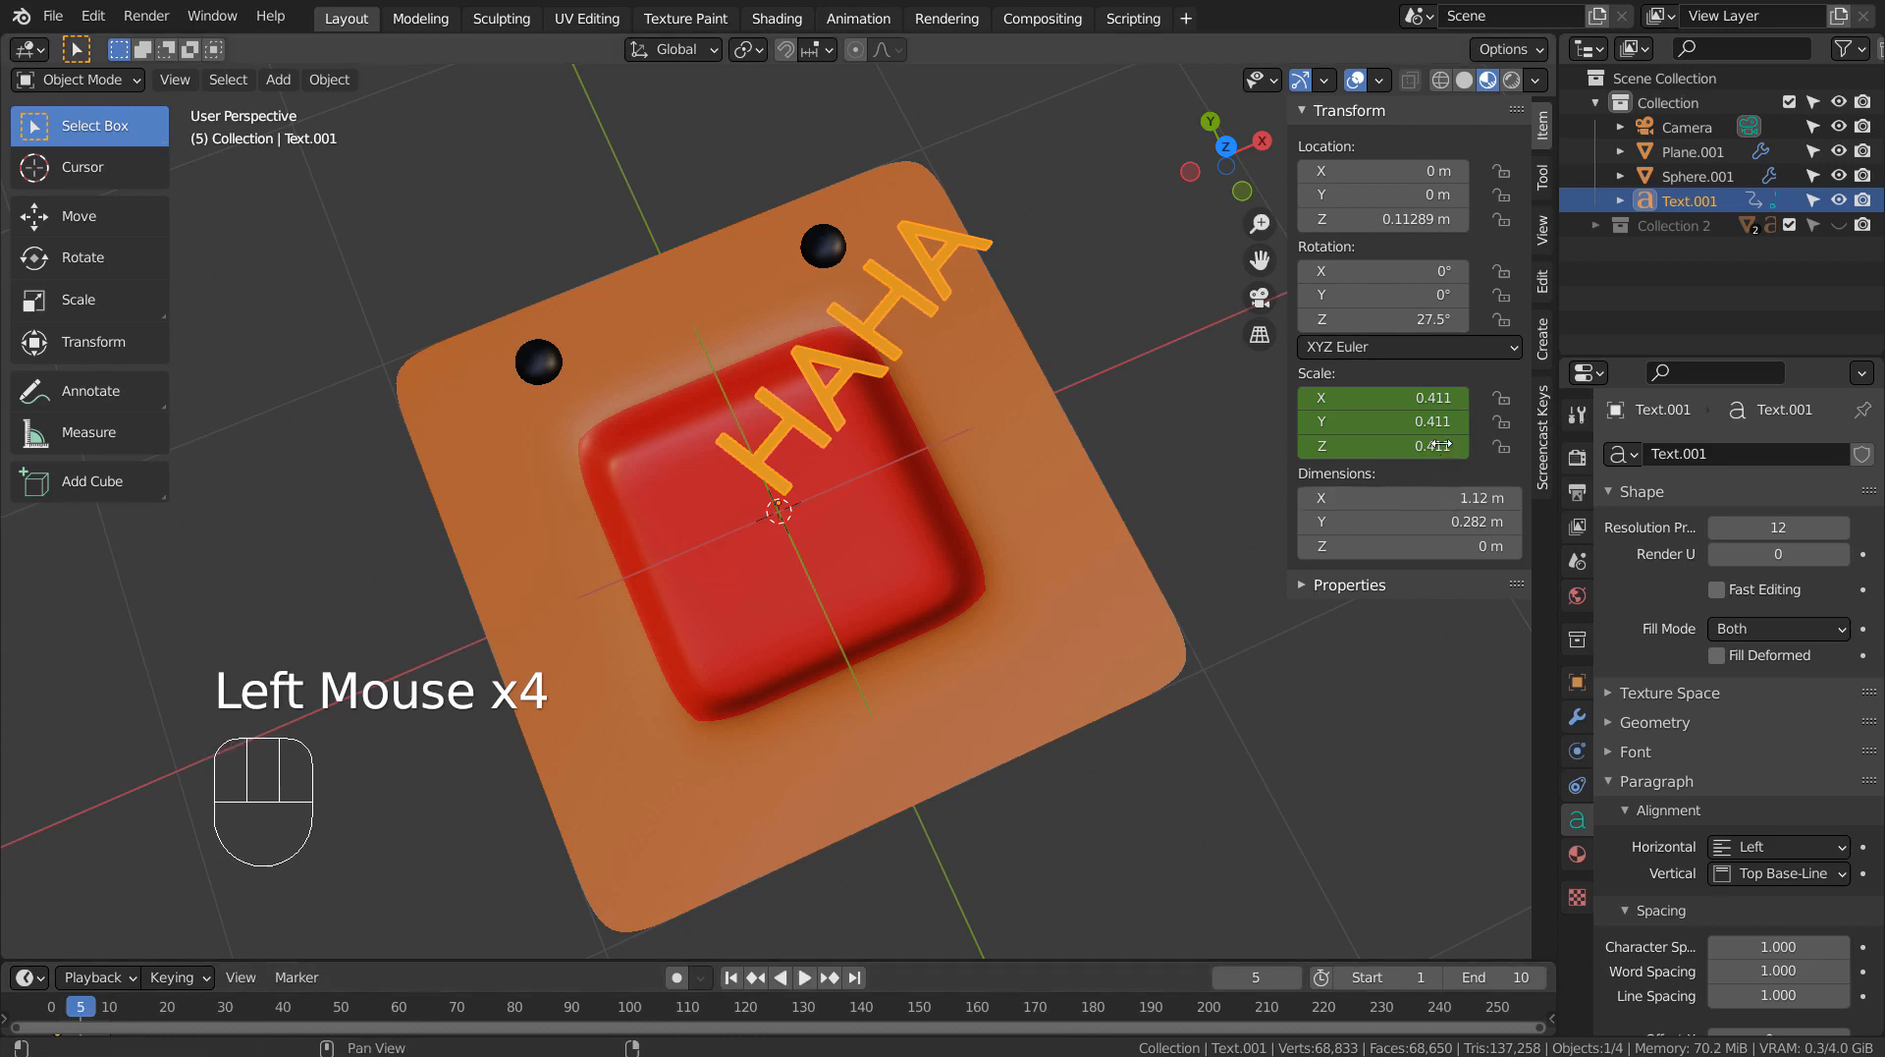
pyautogui.press('i')
# Set the animation's end frame to 5.
pyautogui.click(1483, 977)
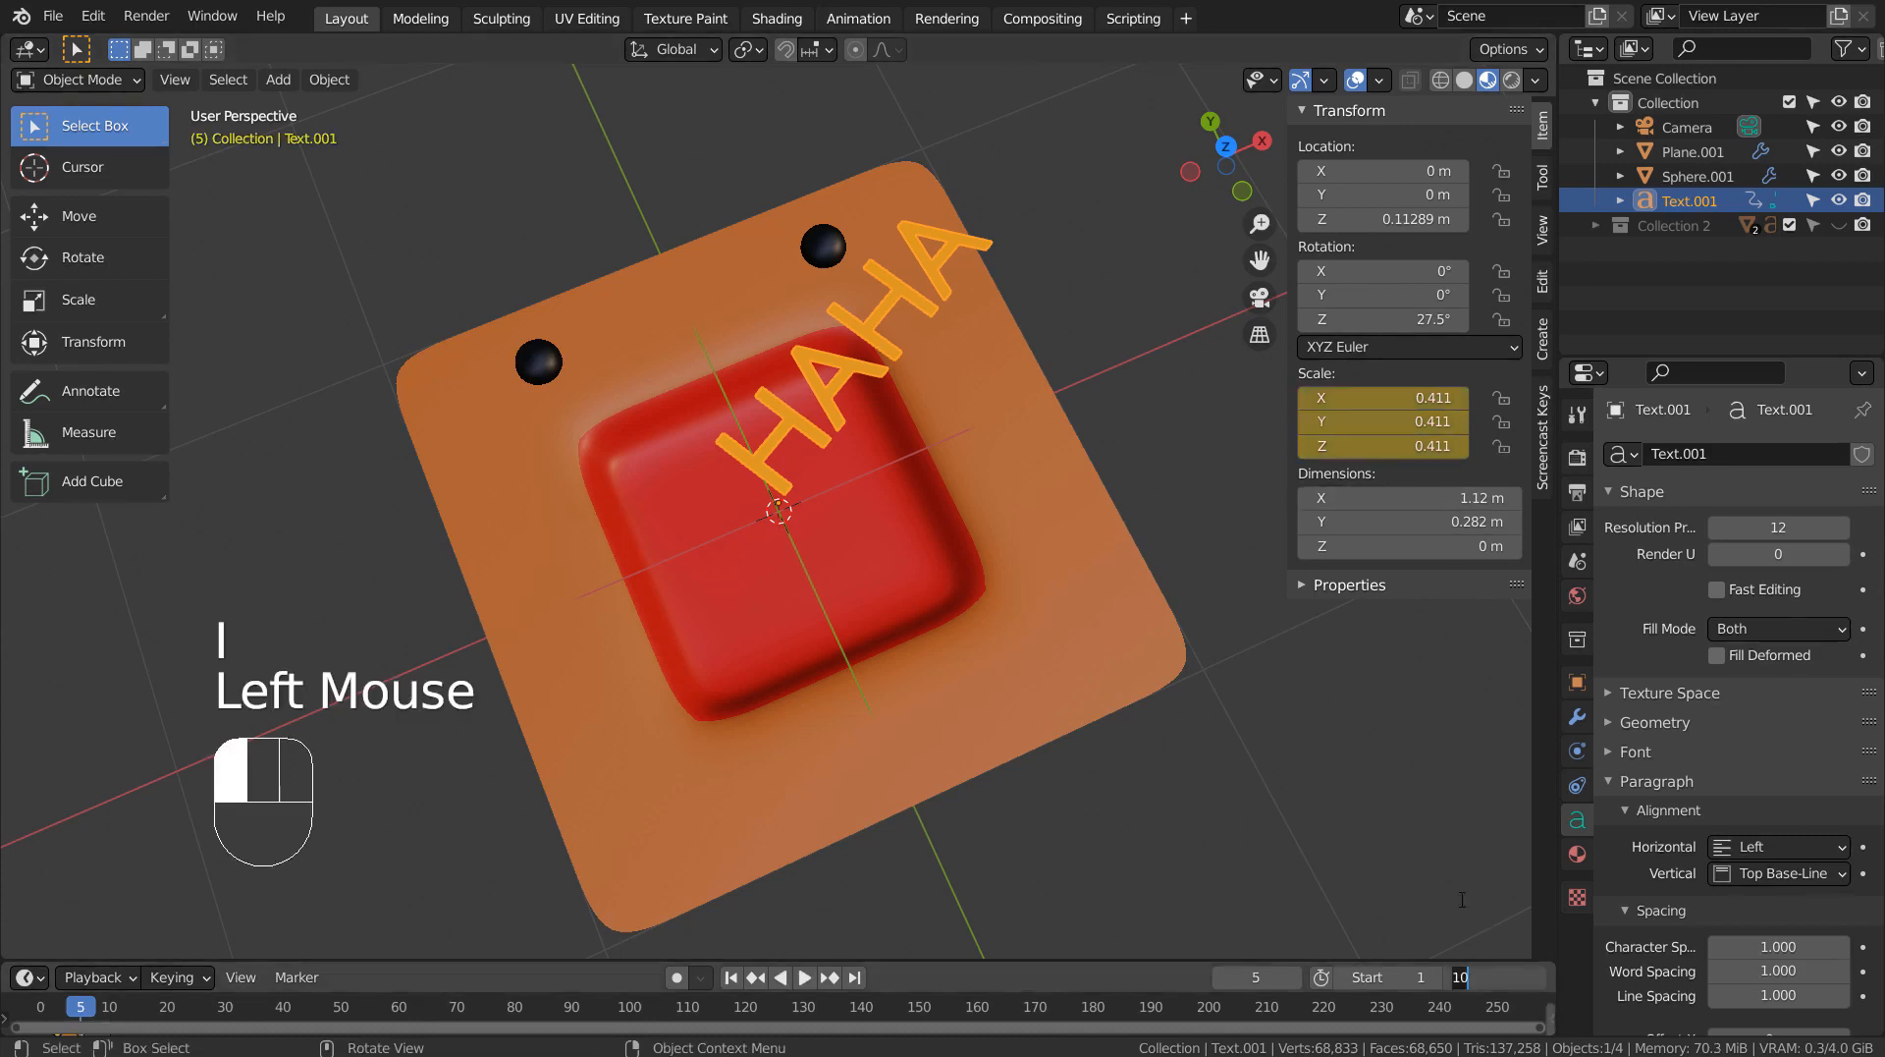
pyautogui.write('5')
pyautogui.press('Return')
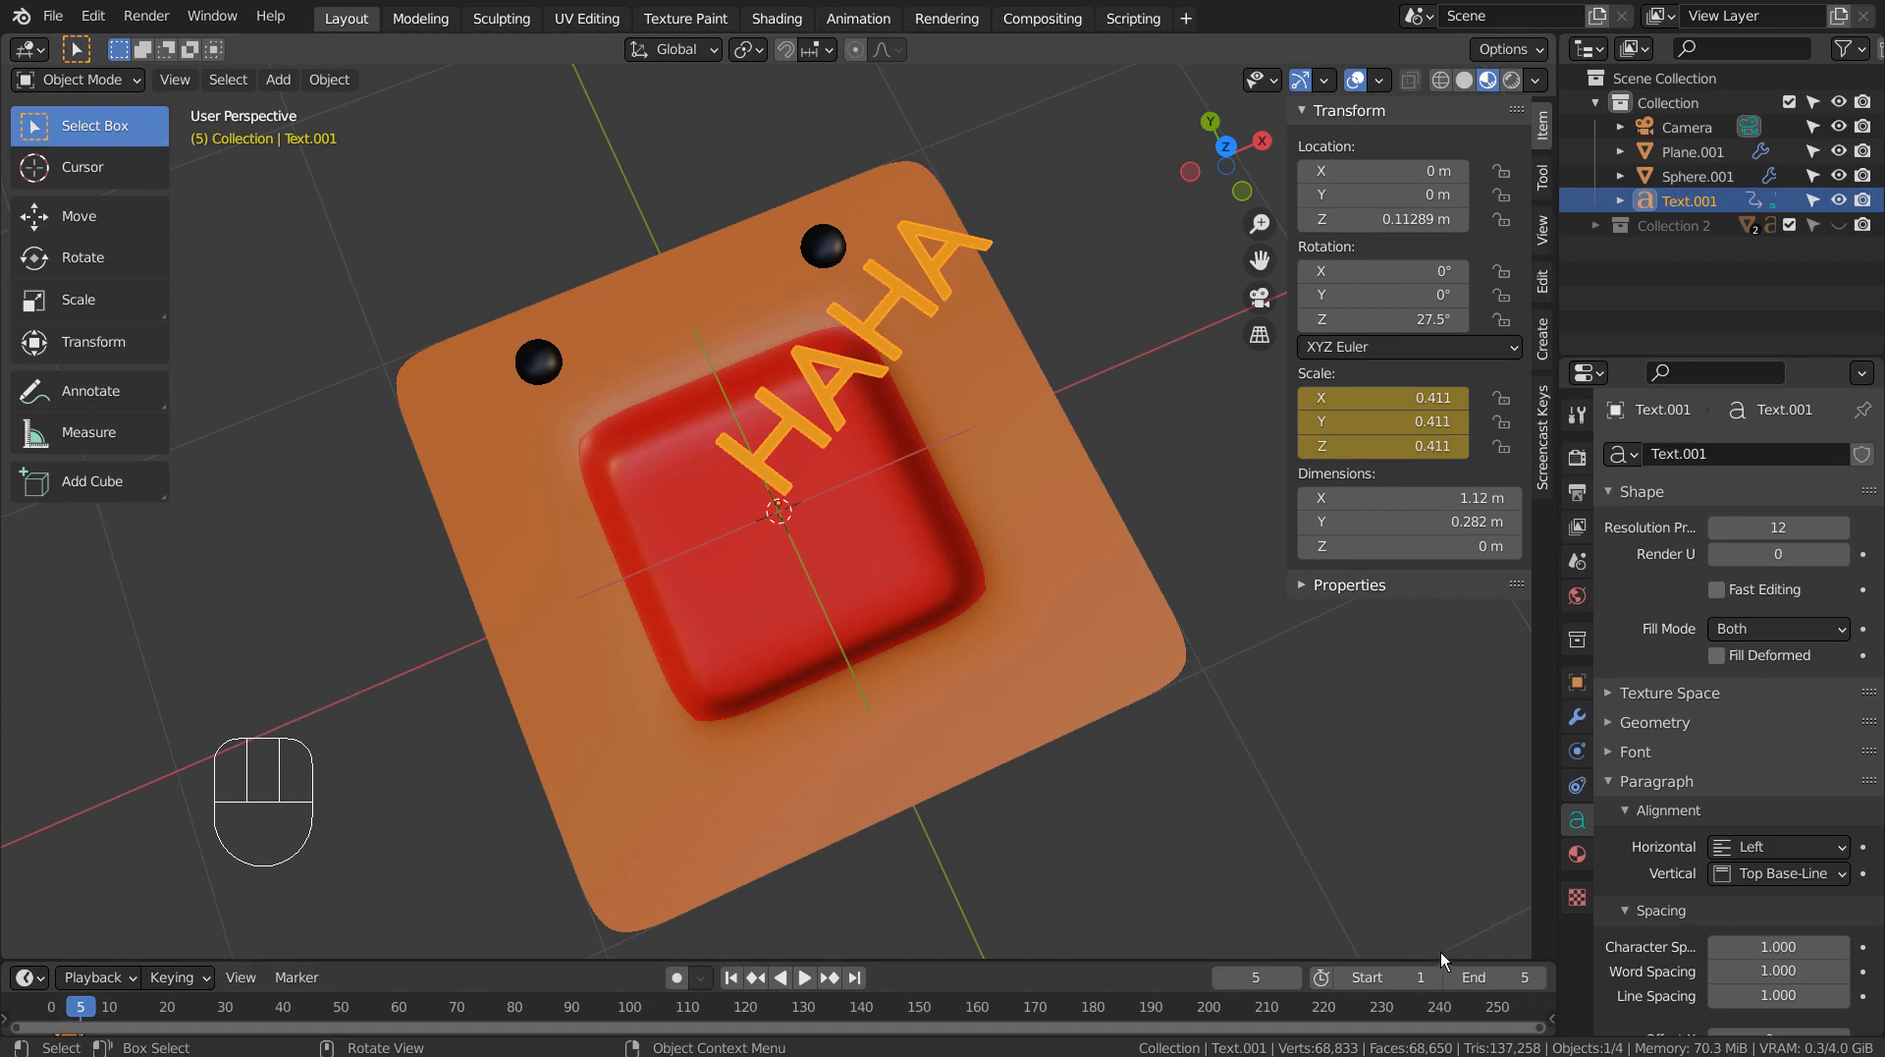
# Set the animation's end frame to 25.
pyautogui.click(1468, 978)
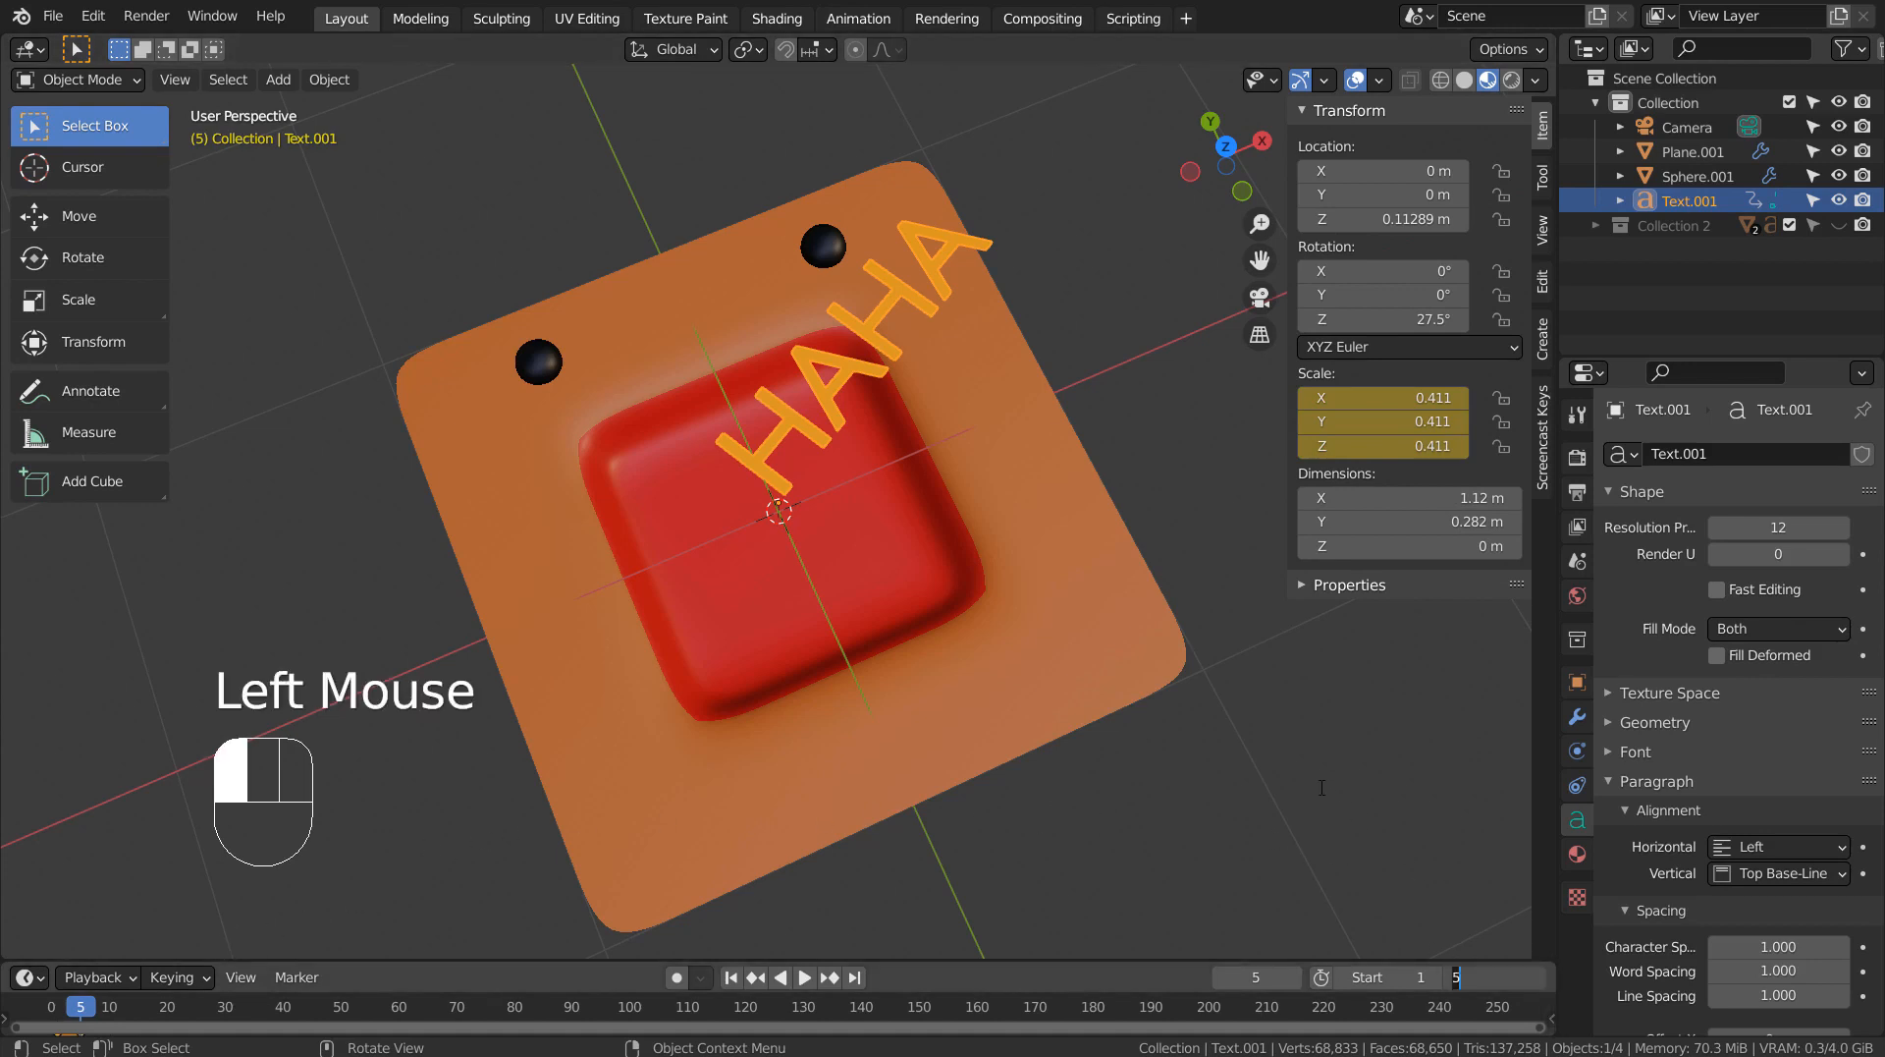
pyautogui.write('25')
pyautogui.press('Return')
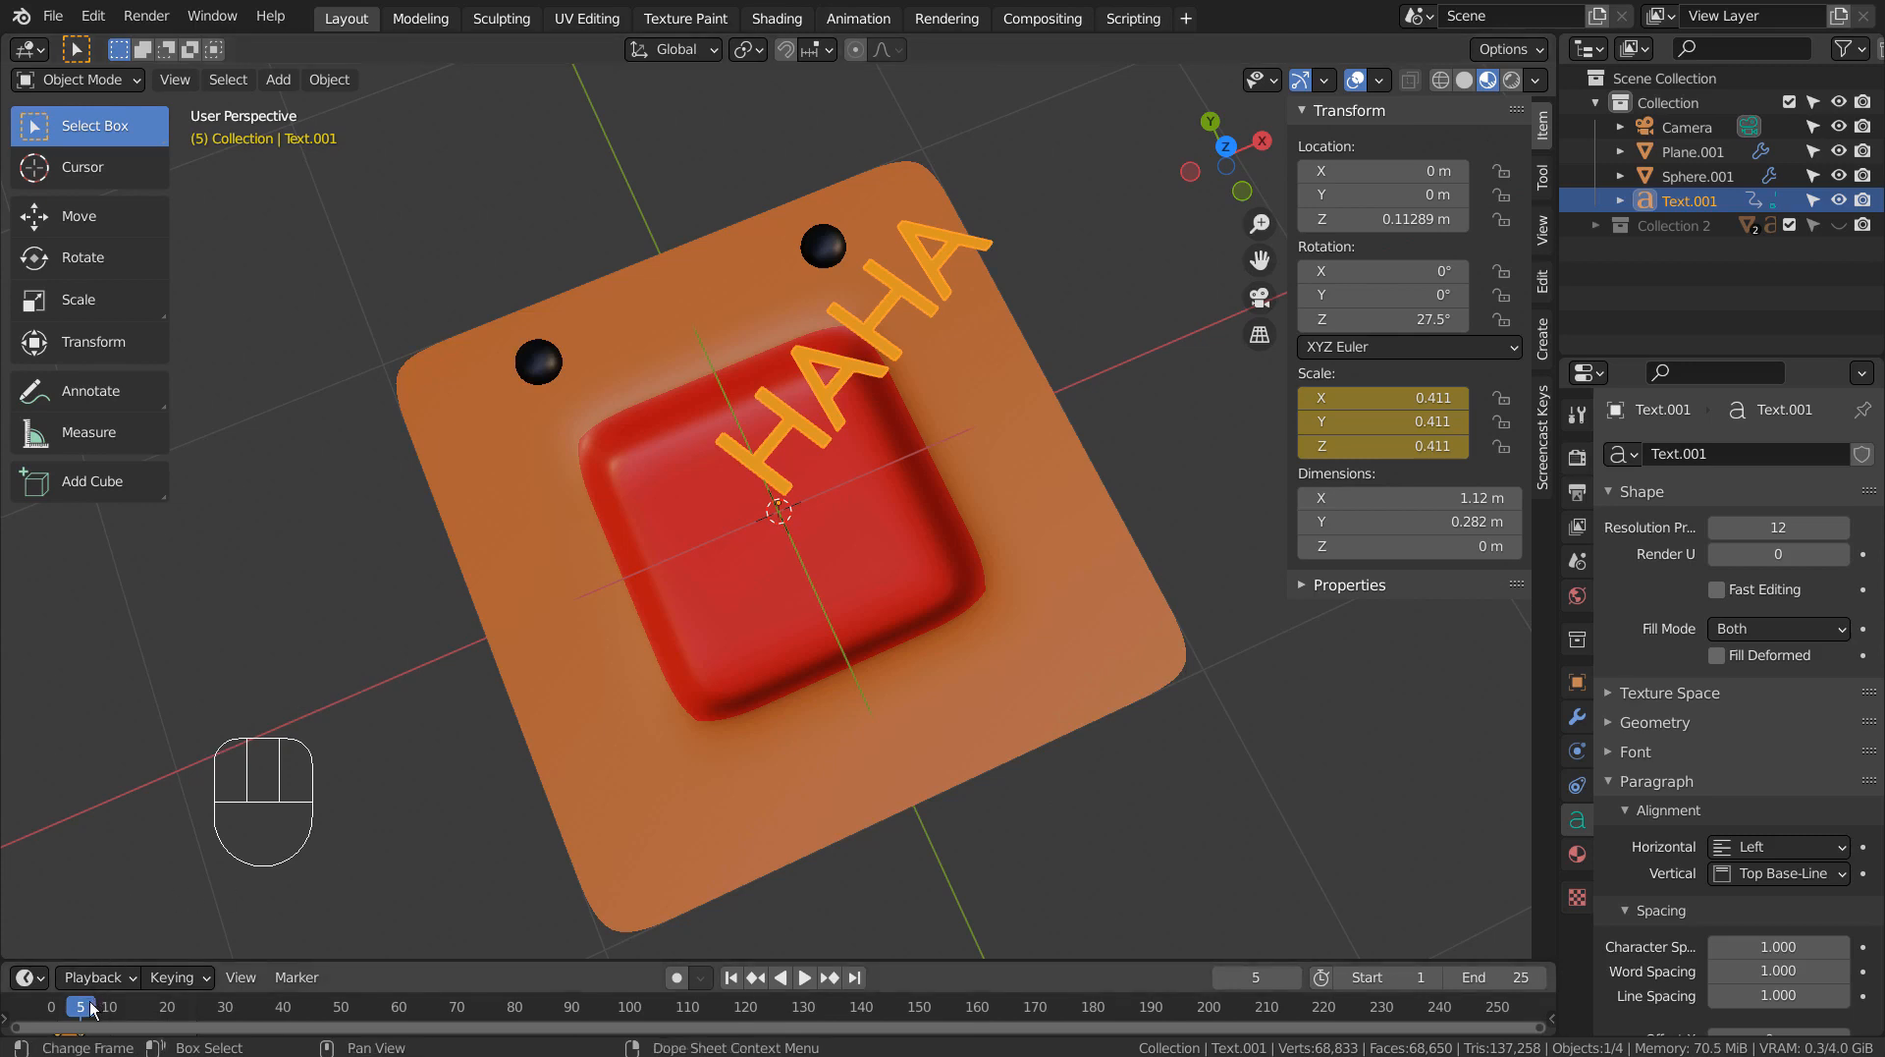
# Scale the HAHA text up uniformly to about 0.604 at frame 3 and keyframe its scale there.
pyautogui.moveTo(83, 1008); pyautogui.dragTo(71, 1011)
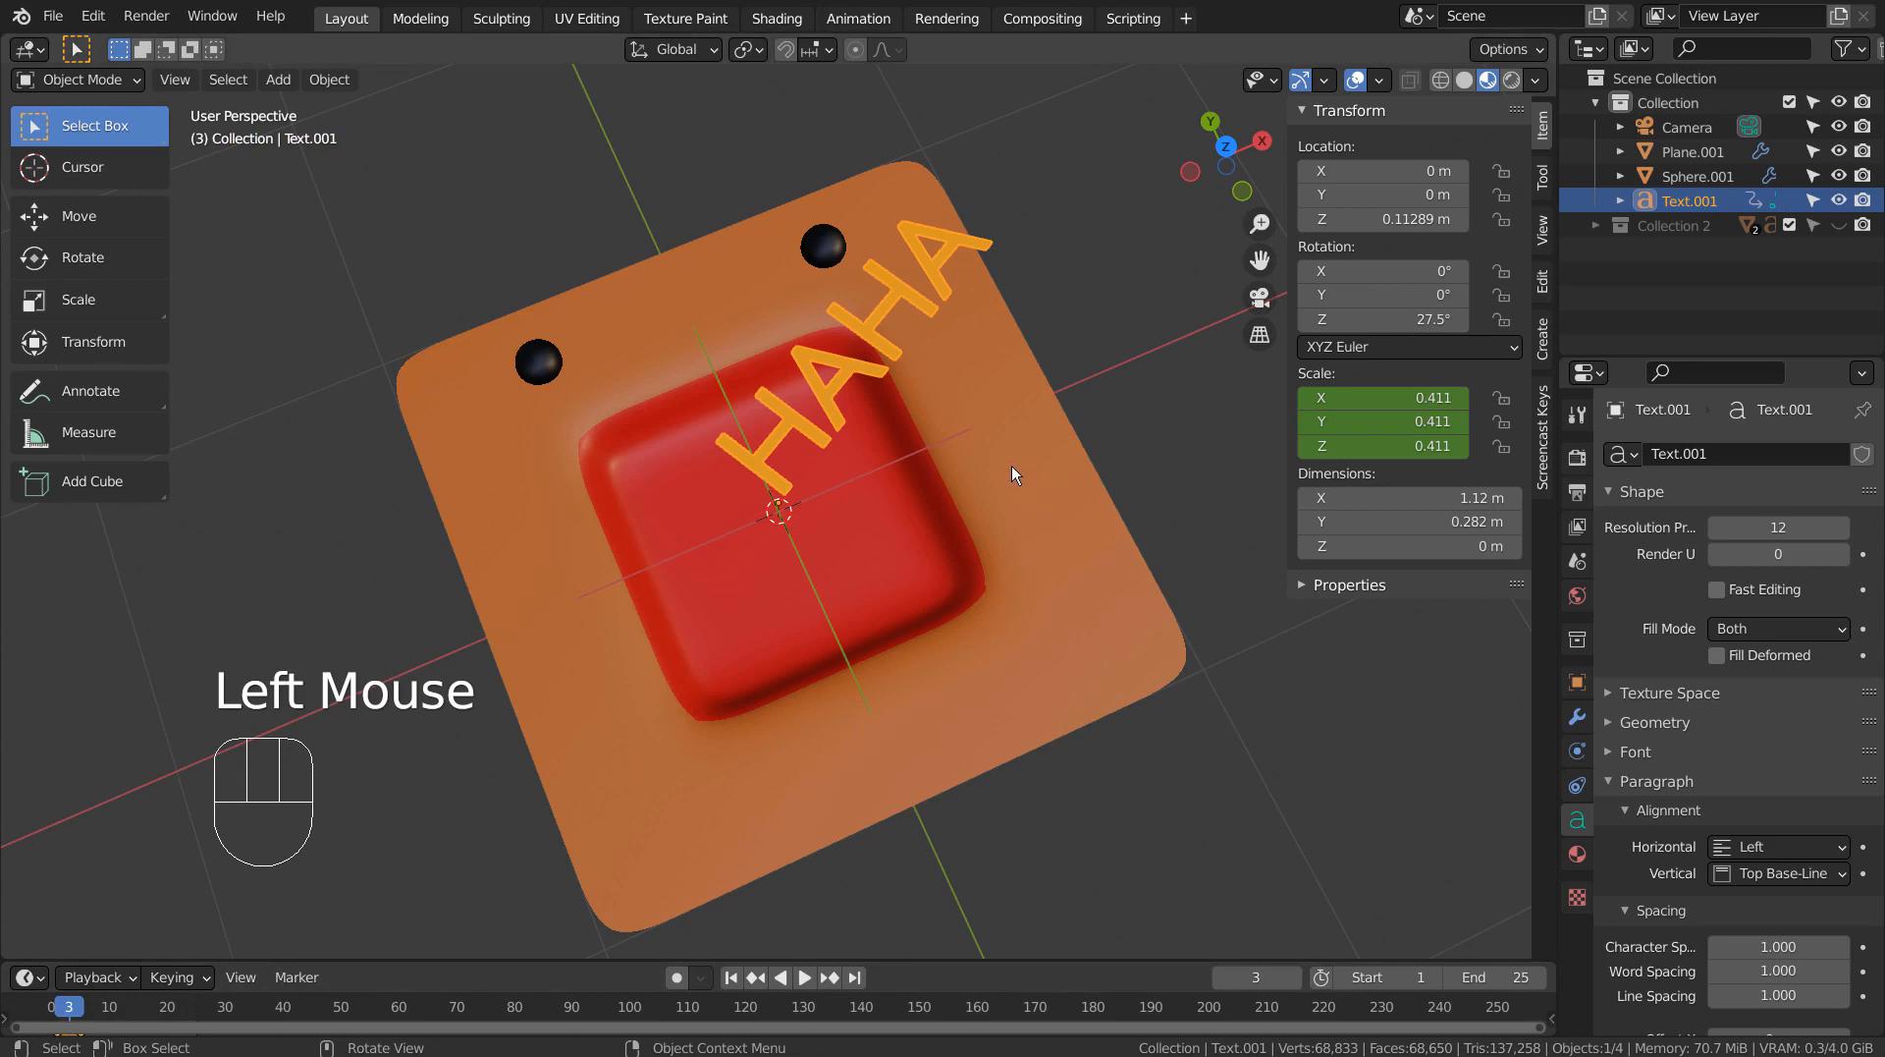
pyautogui.press('s')
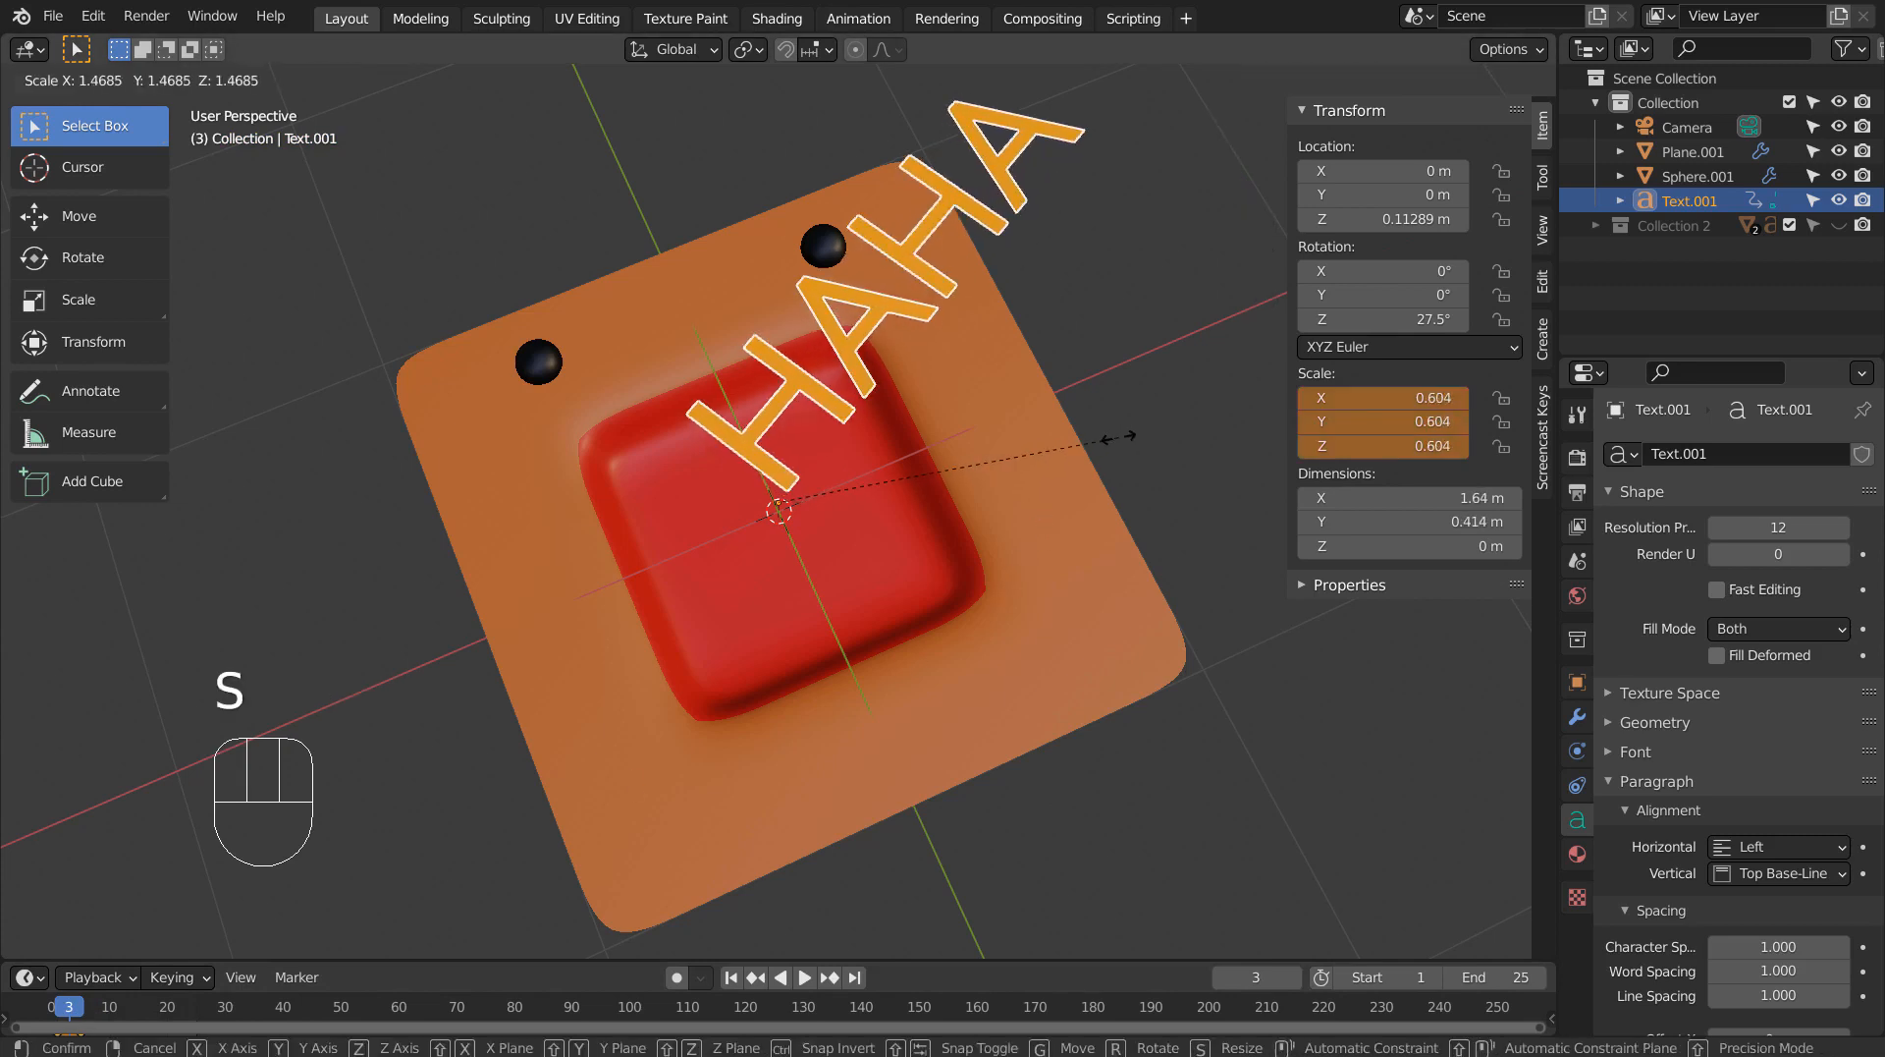
pyautogui.click(1120, 444)
pyautogui.press('i')
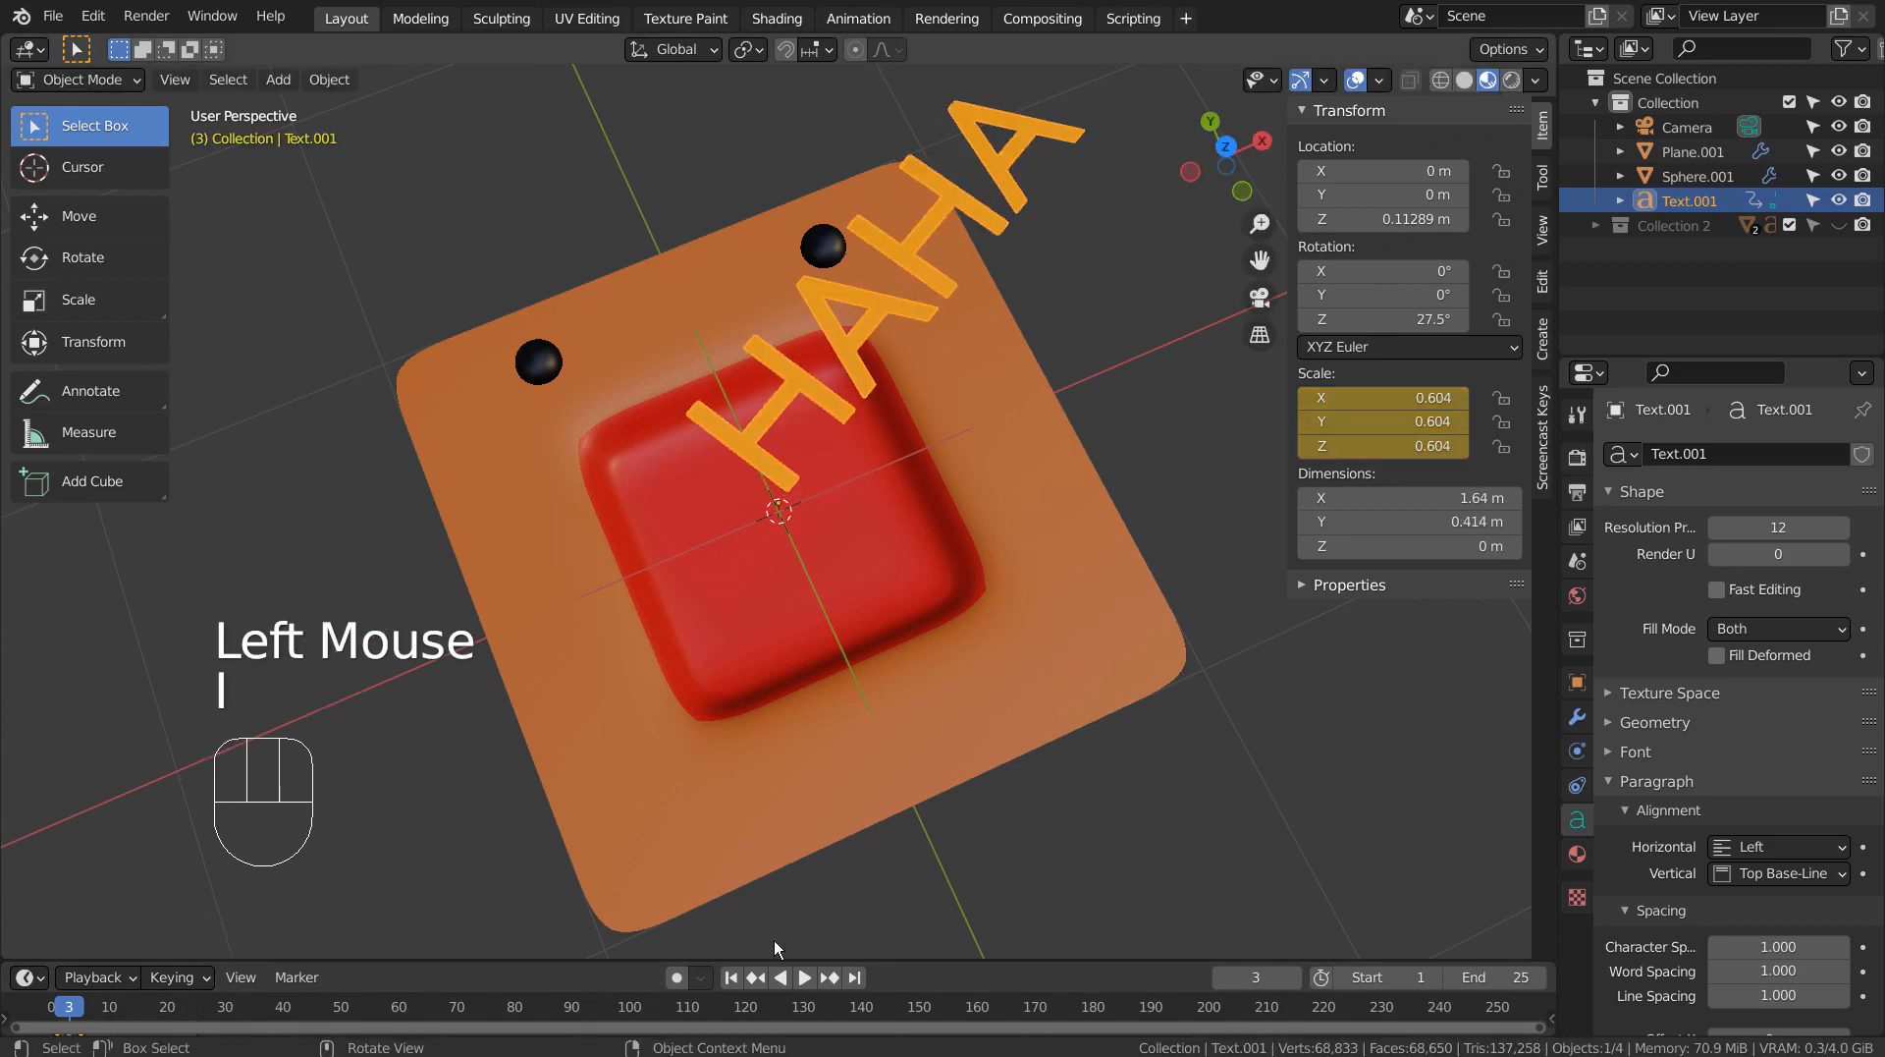
# Play the text's scale animation from the start several times and return to frame 1.
pyautogui.click(732, 977)
pyautogui.click(806, 976)
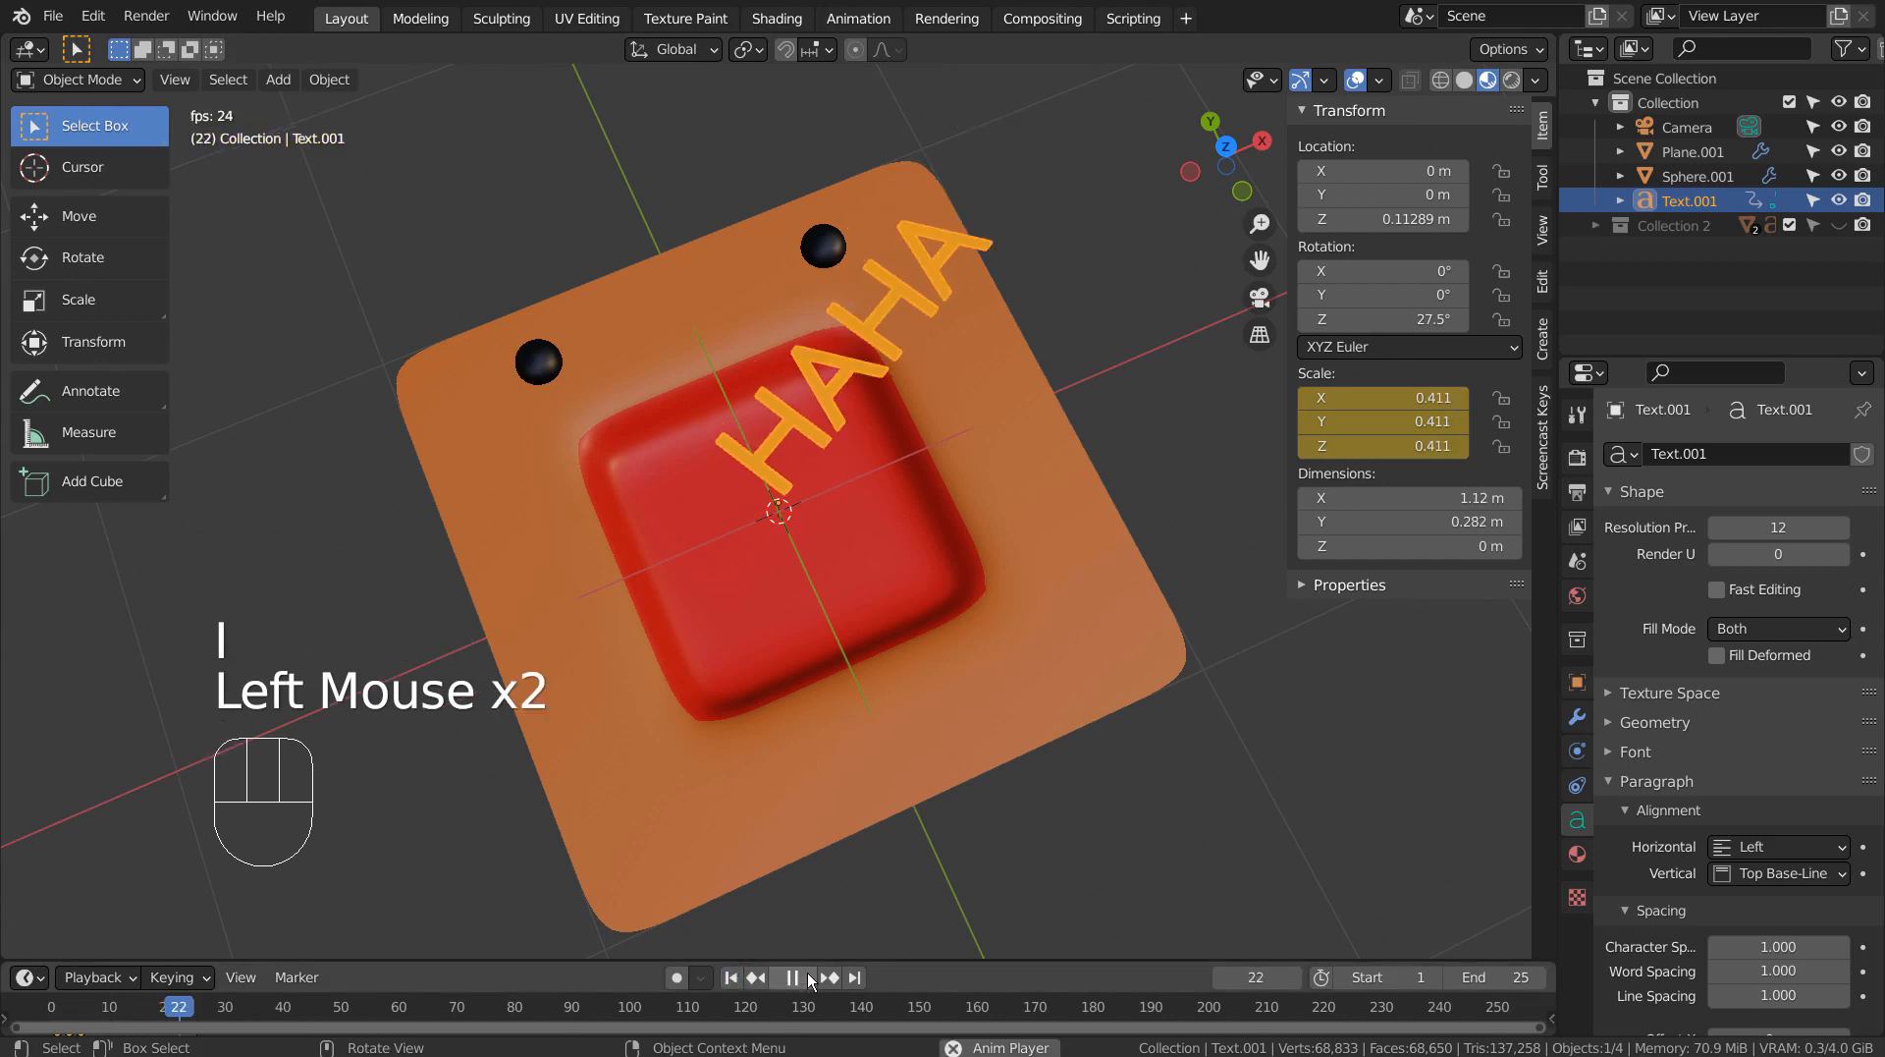
pyautogui.click(806, 975)
pyautogui.click(731, 977)
pyautogui.click(806, 976)
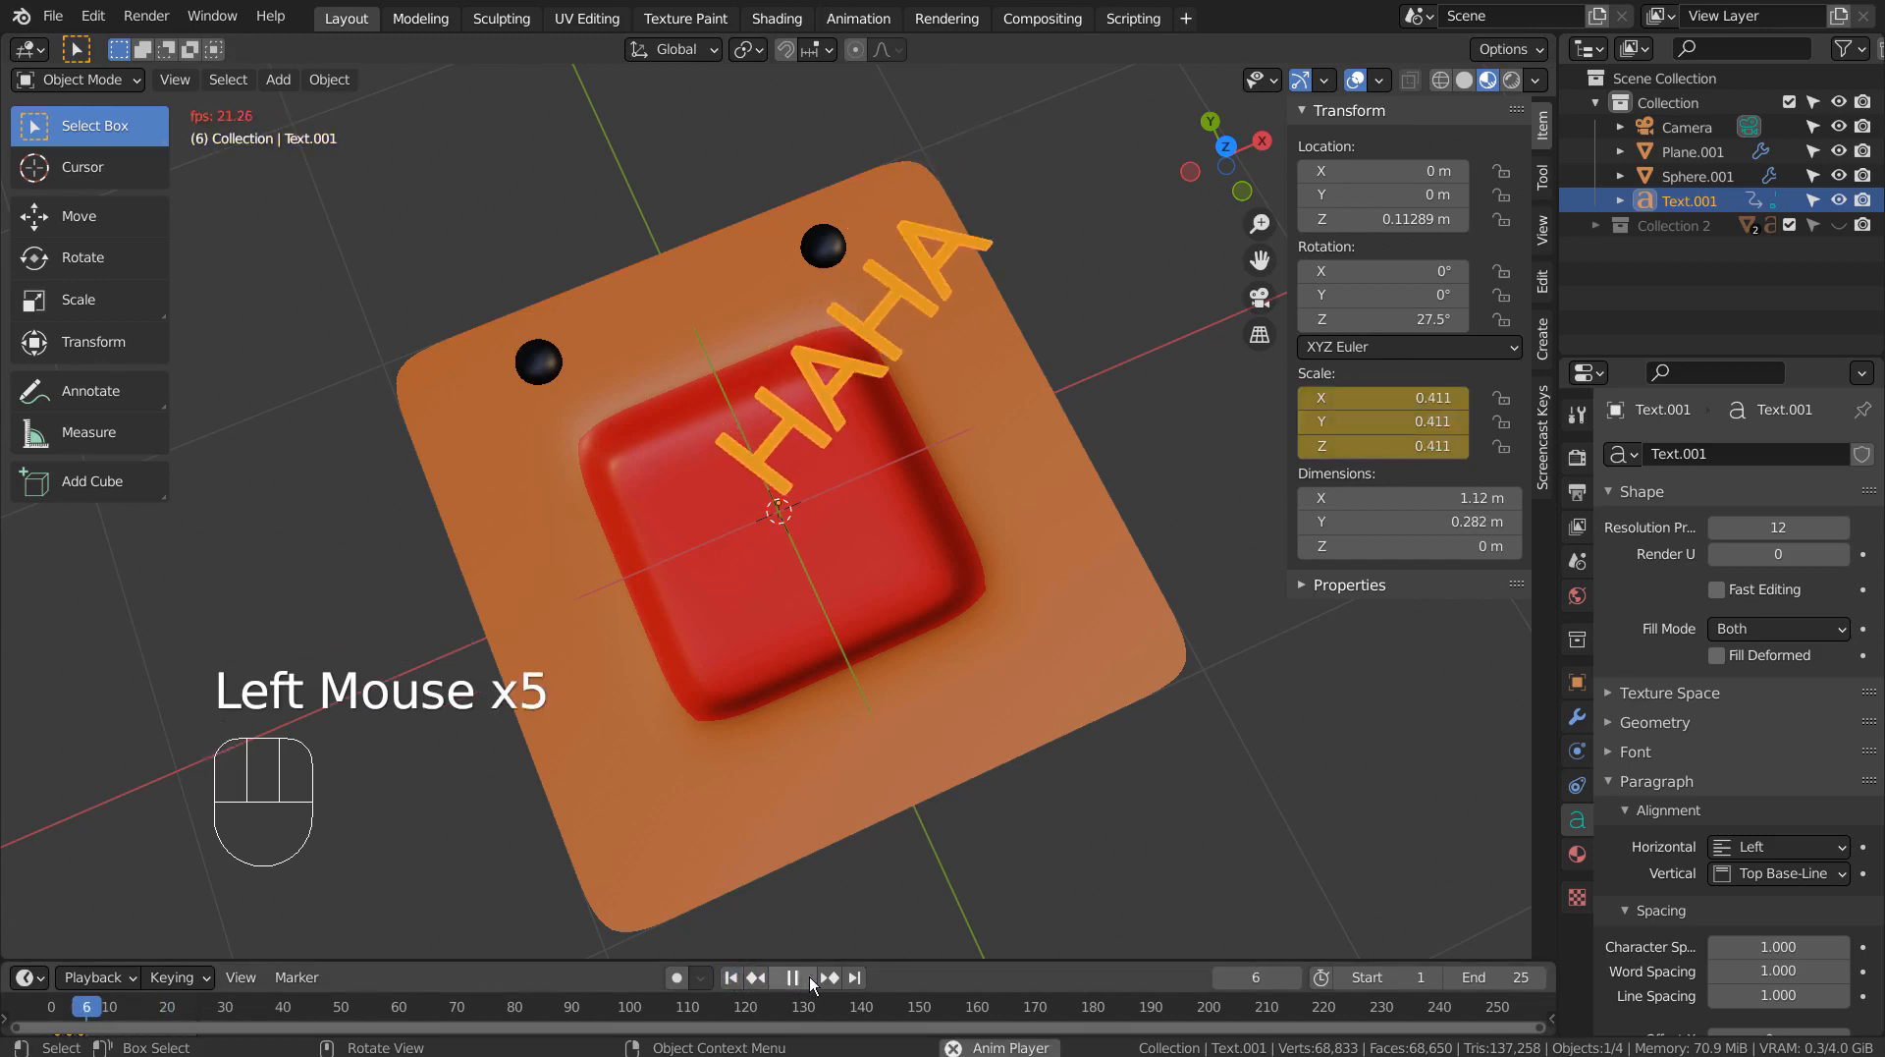
pyautogui.click(806, 976)
pyautogui.click(732, 977)
pyautogui.click(804, 976)
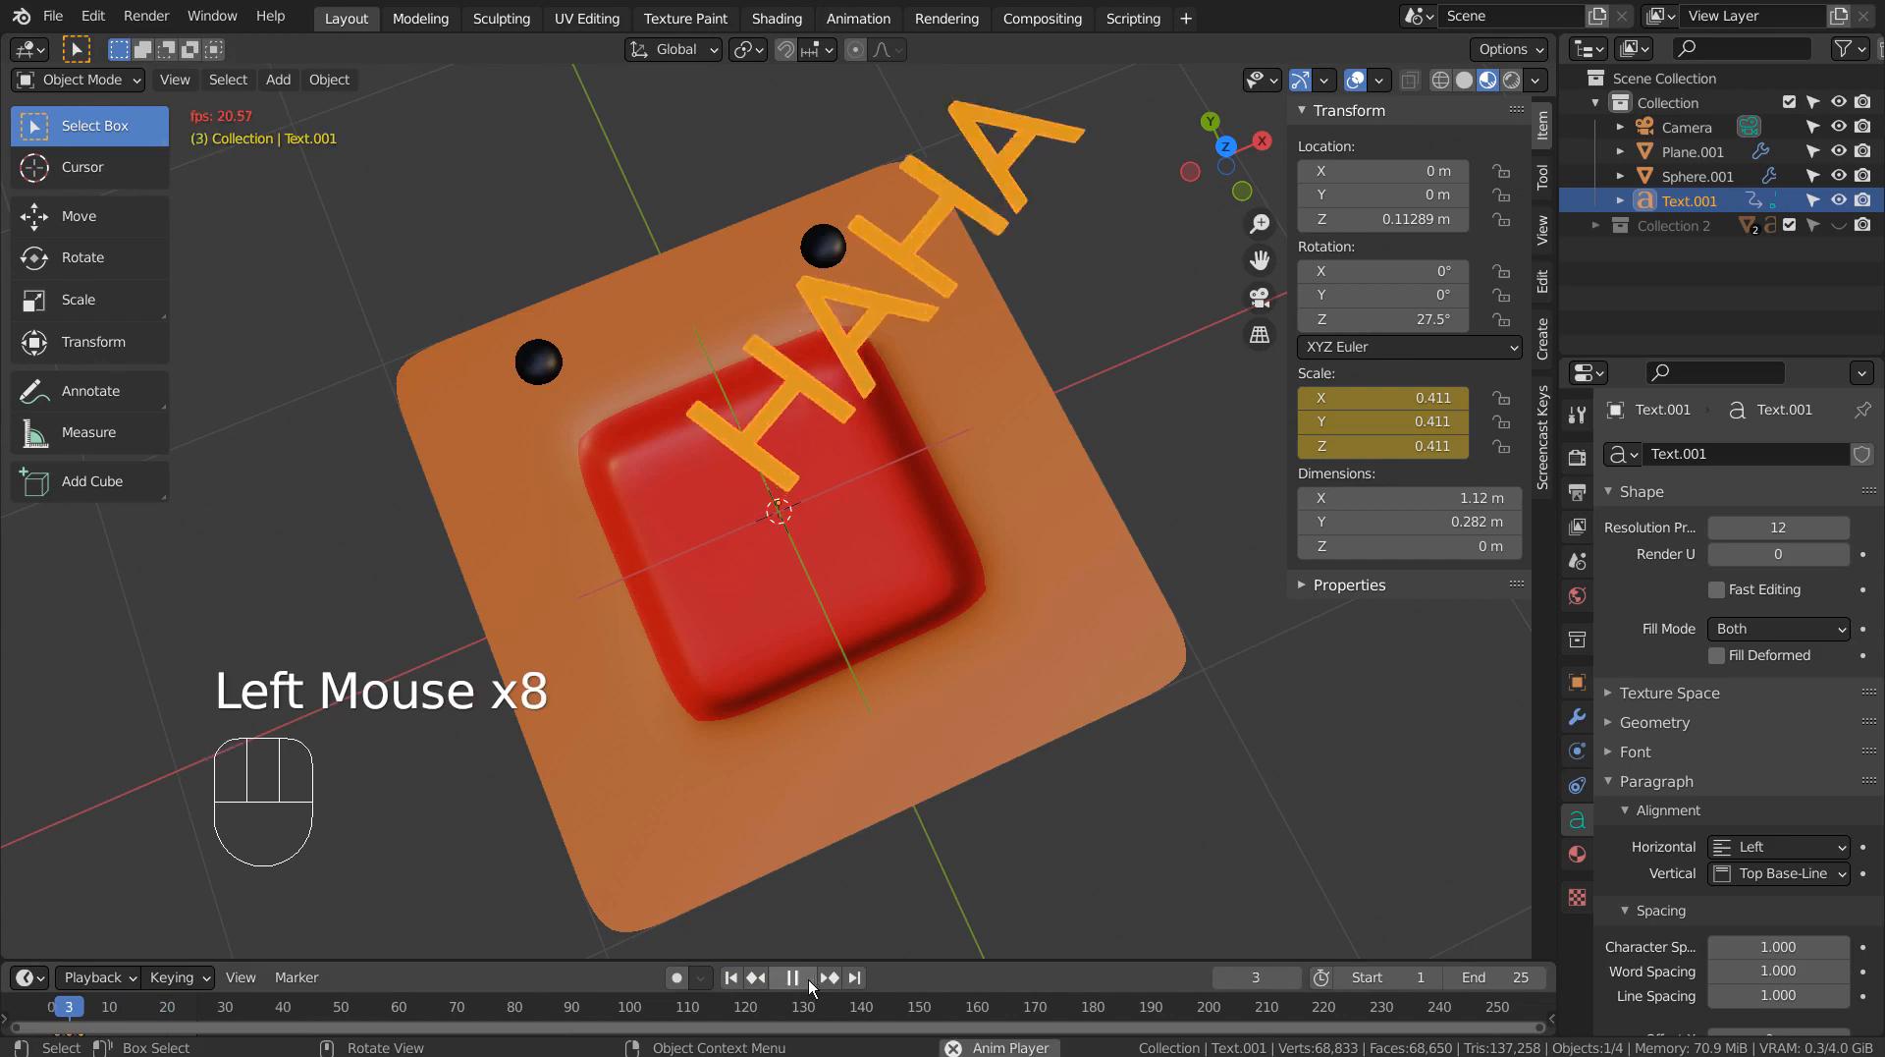
pyautogui.click(732, 978)
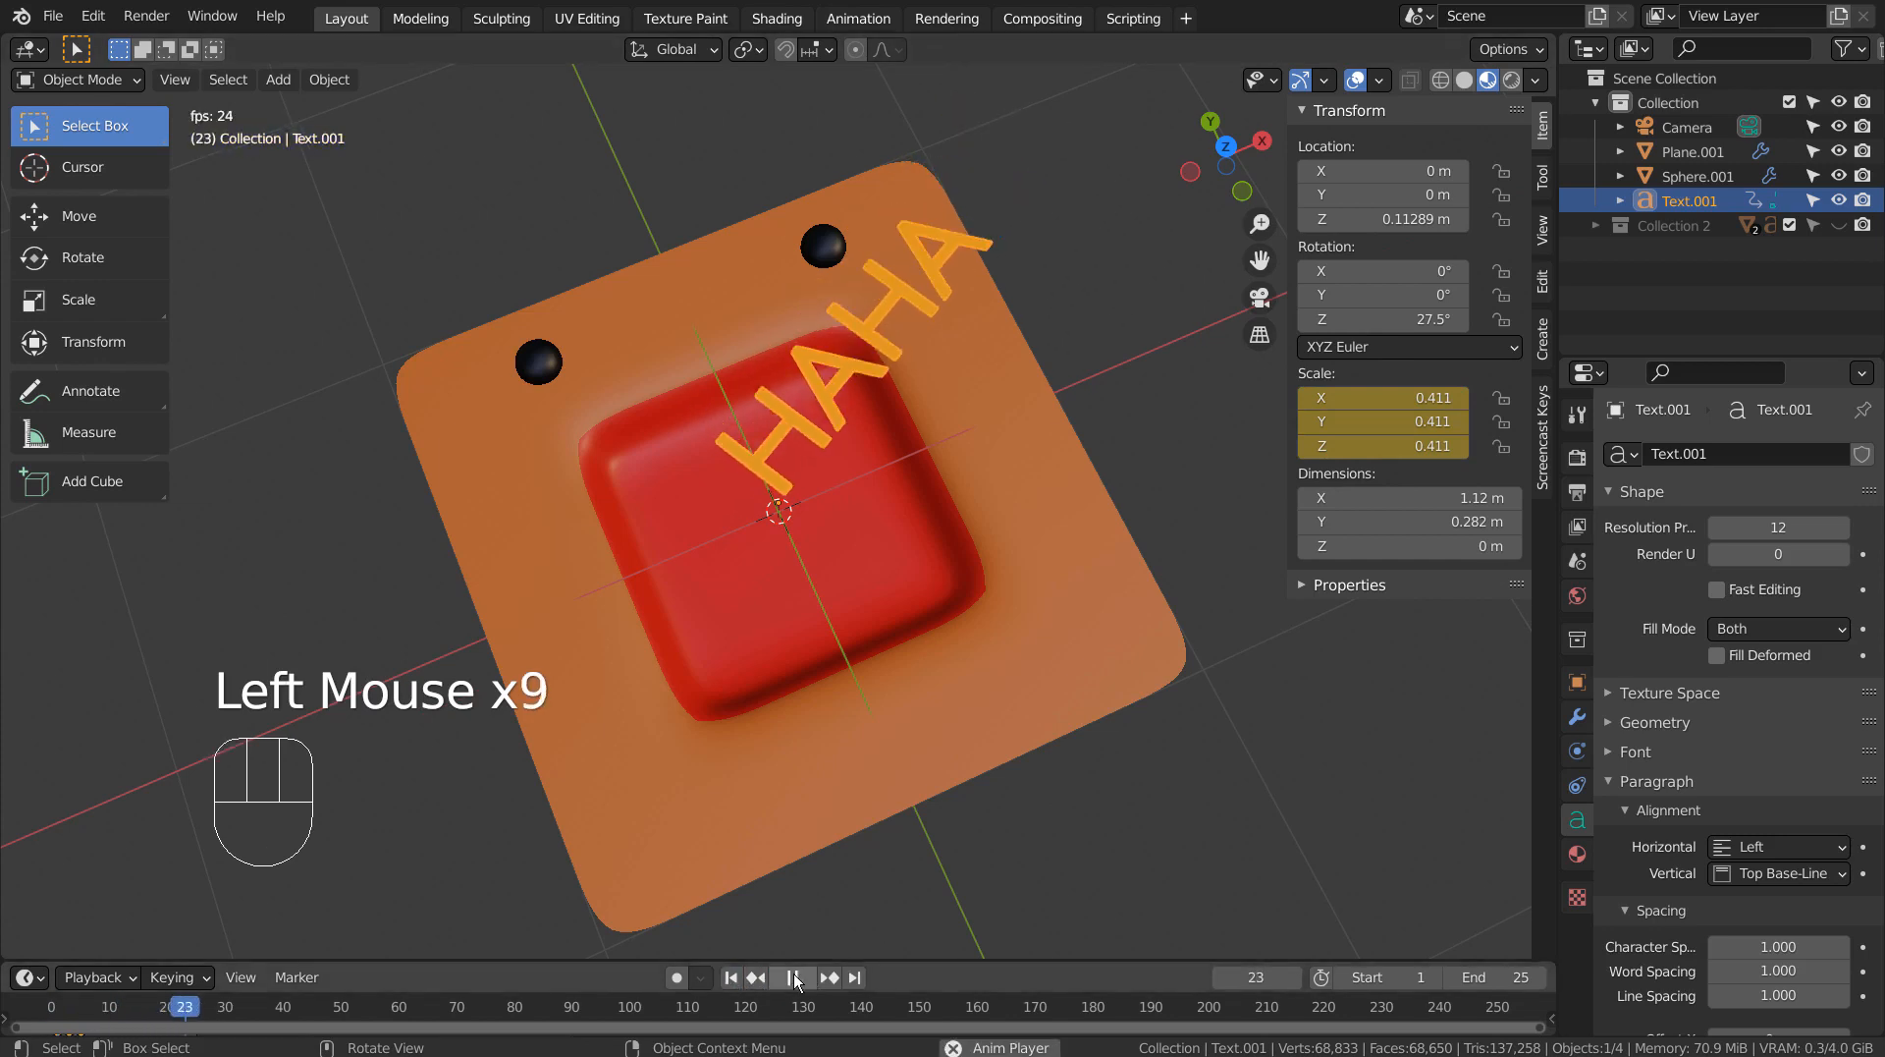
pyautogui.click(756, 977)
pyautogui.click(733, 977)
# Keyframe the face plane's O shape key at value 0.000 on frame 0 and frame 5.
pyautogui.click(1008, 545)
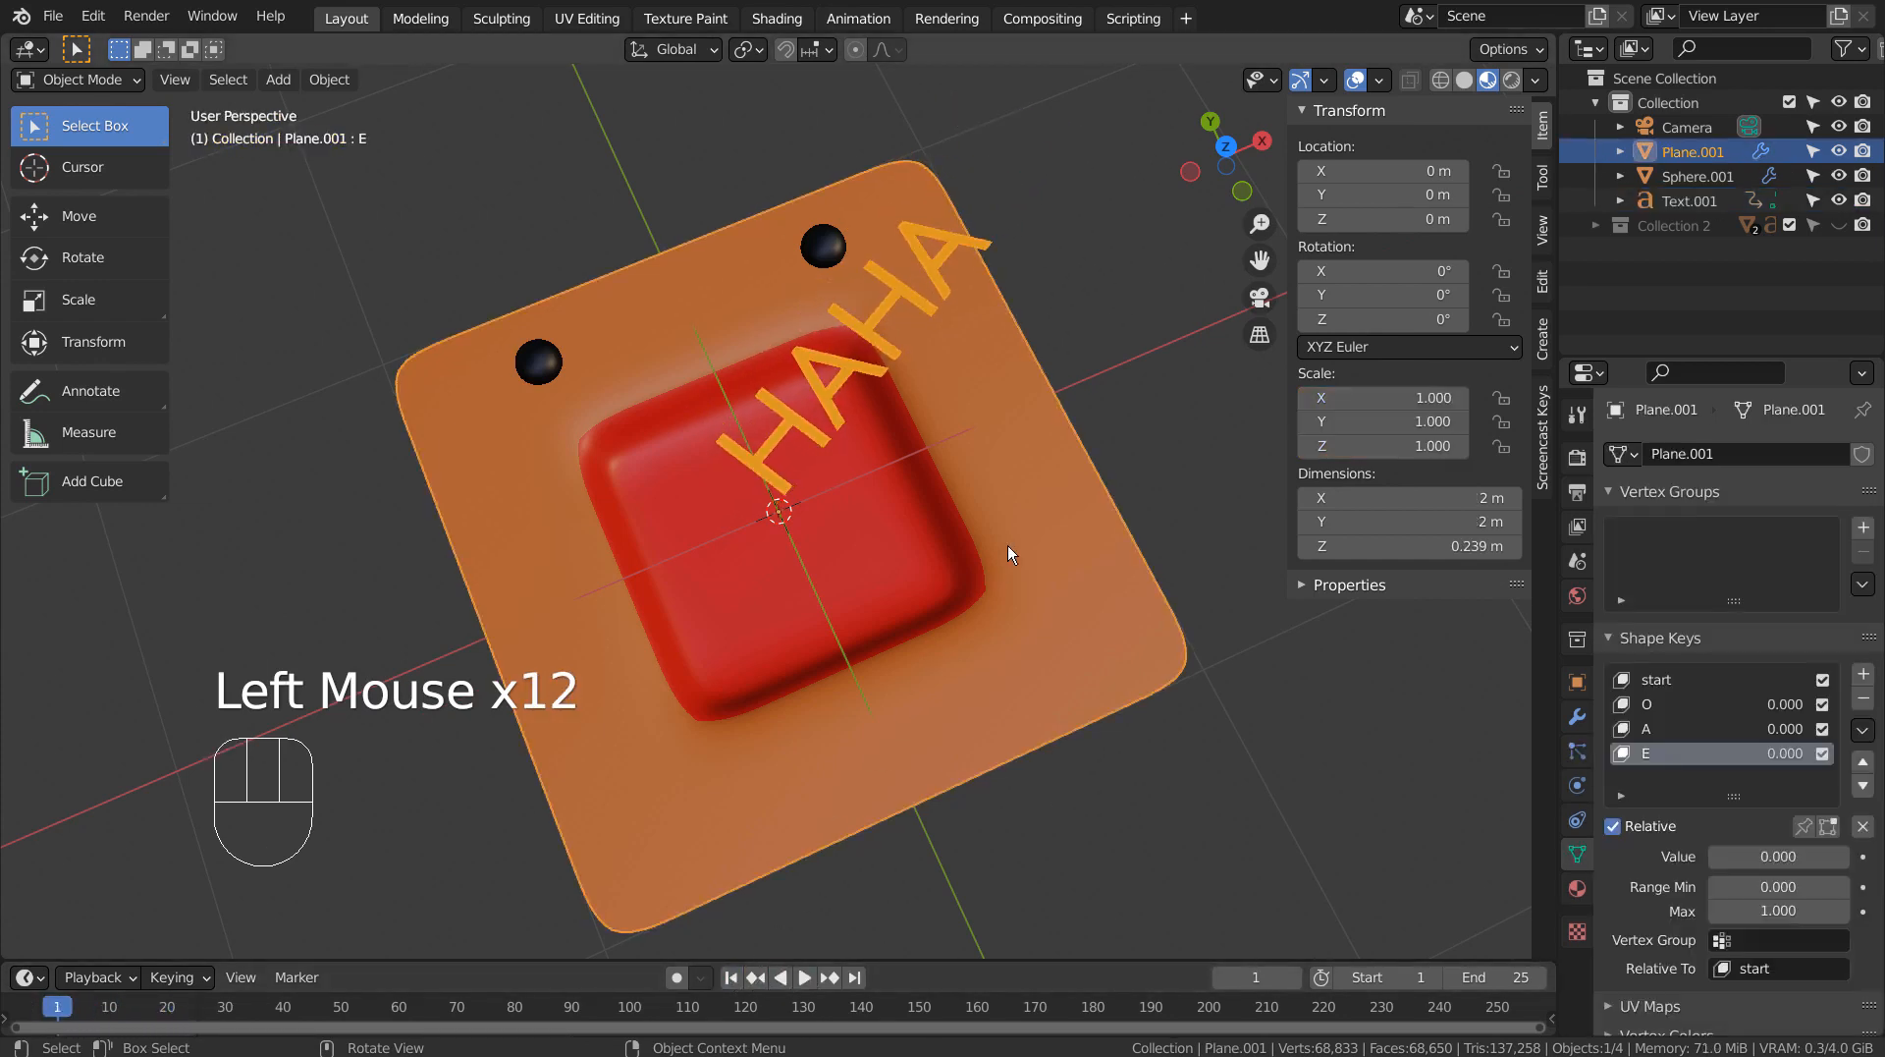
pyautogui.click(1594, 704)
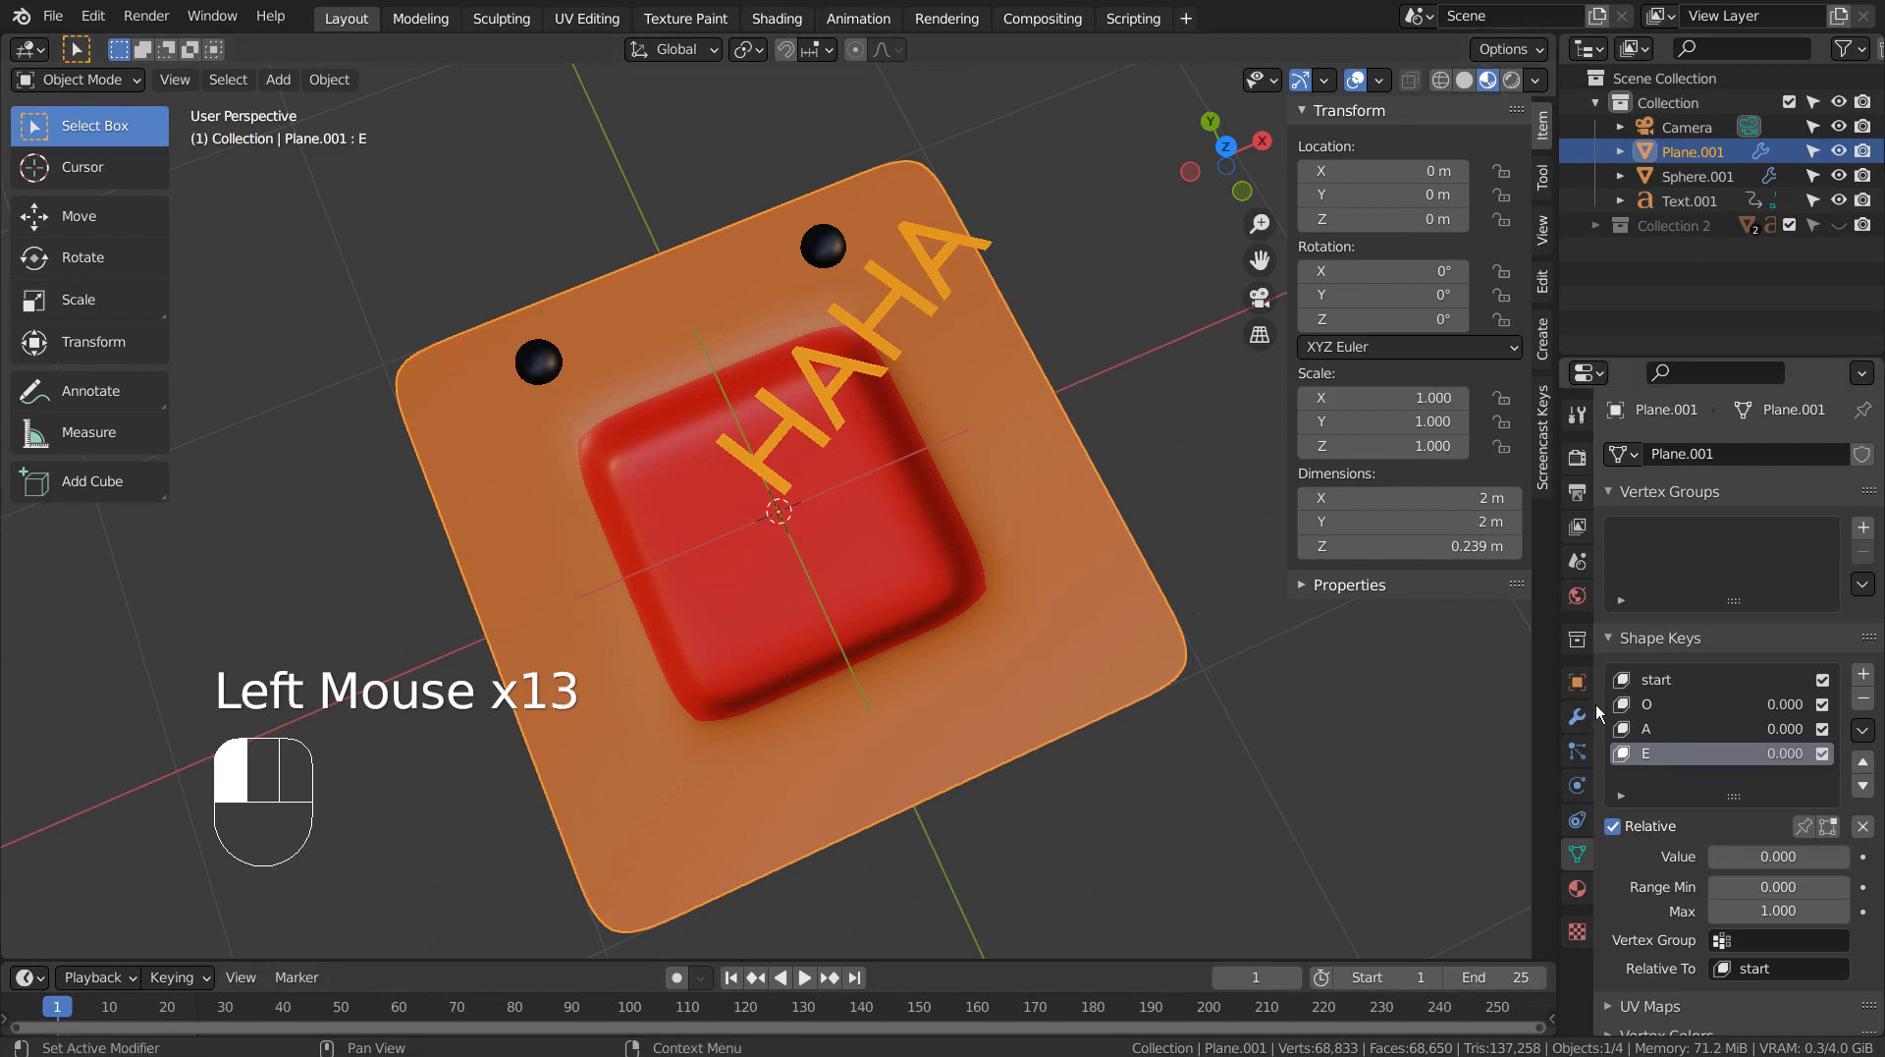
pyautogui.click(1626, 705)
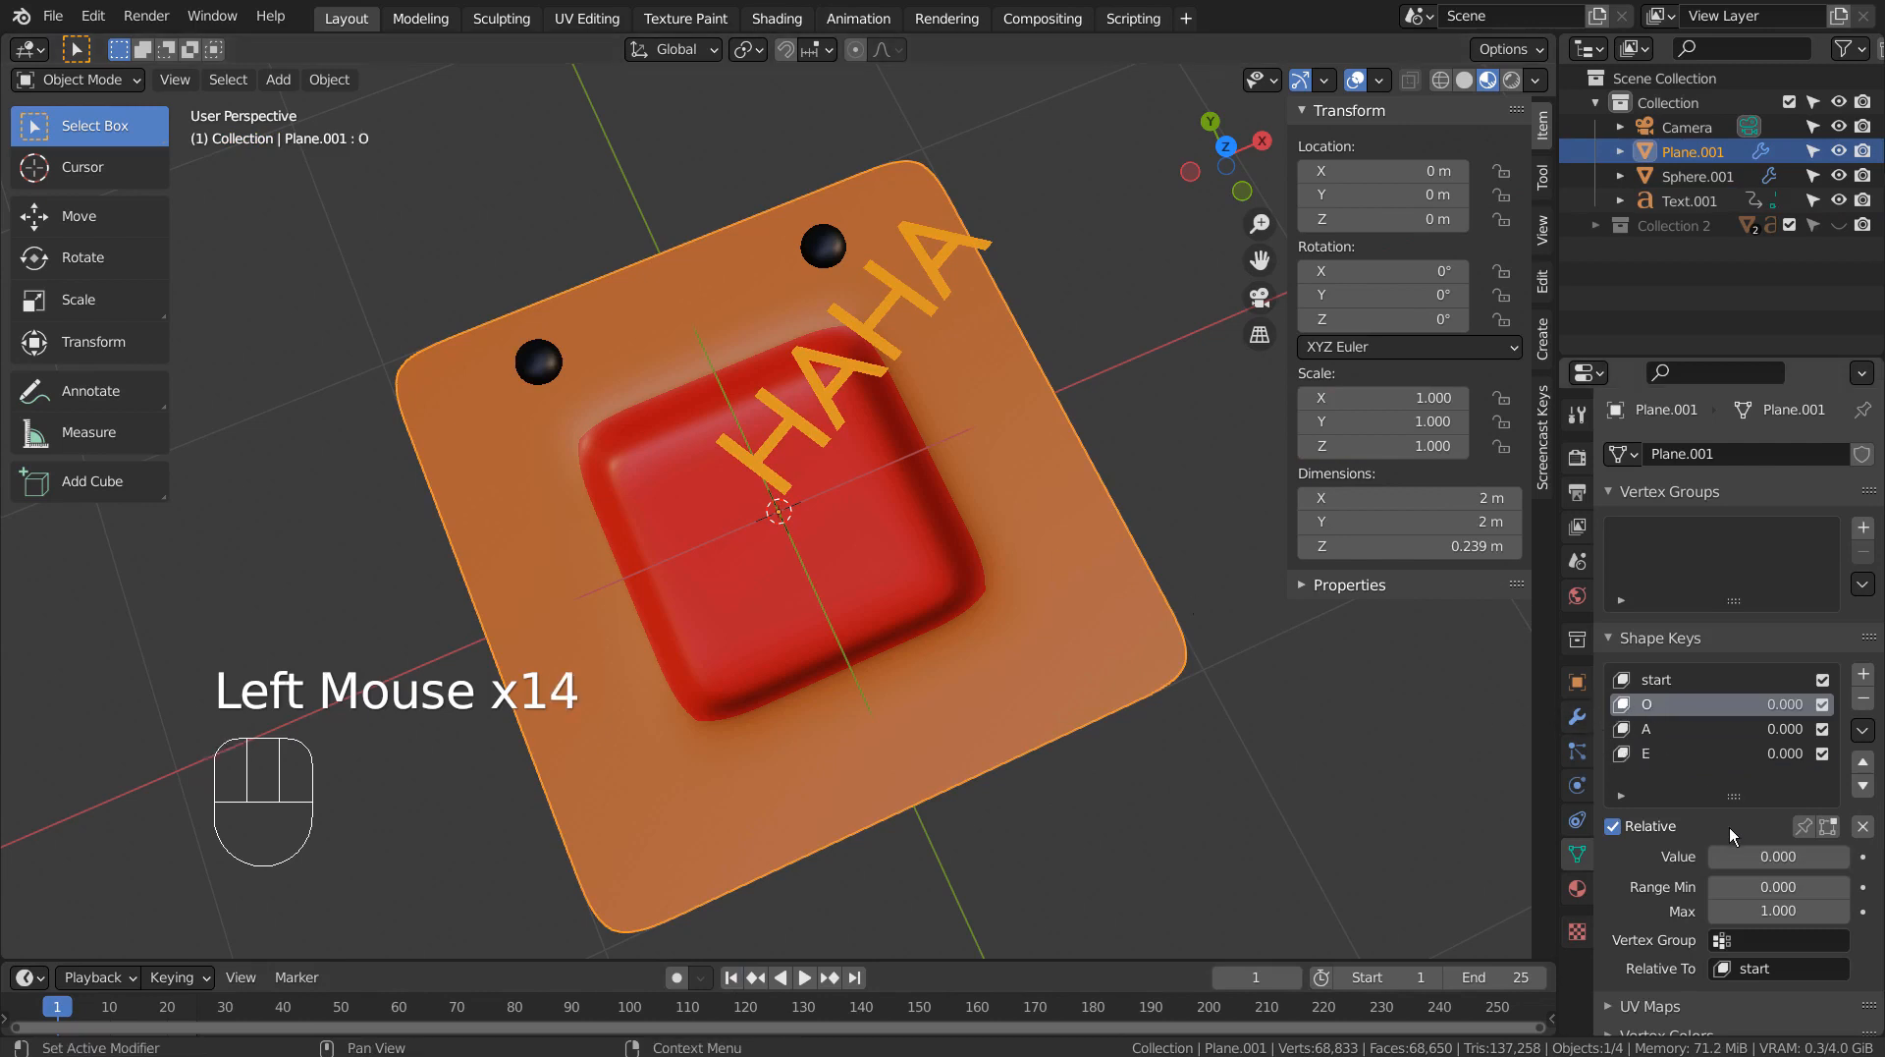
pyautogui.click(111, 1009)
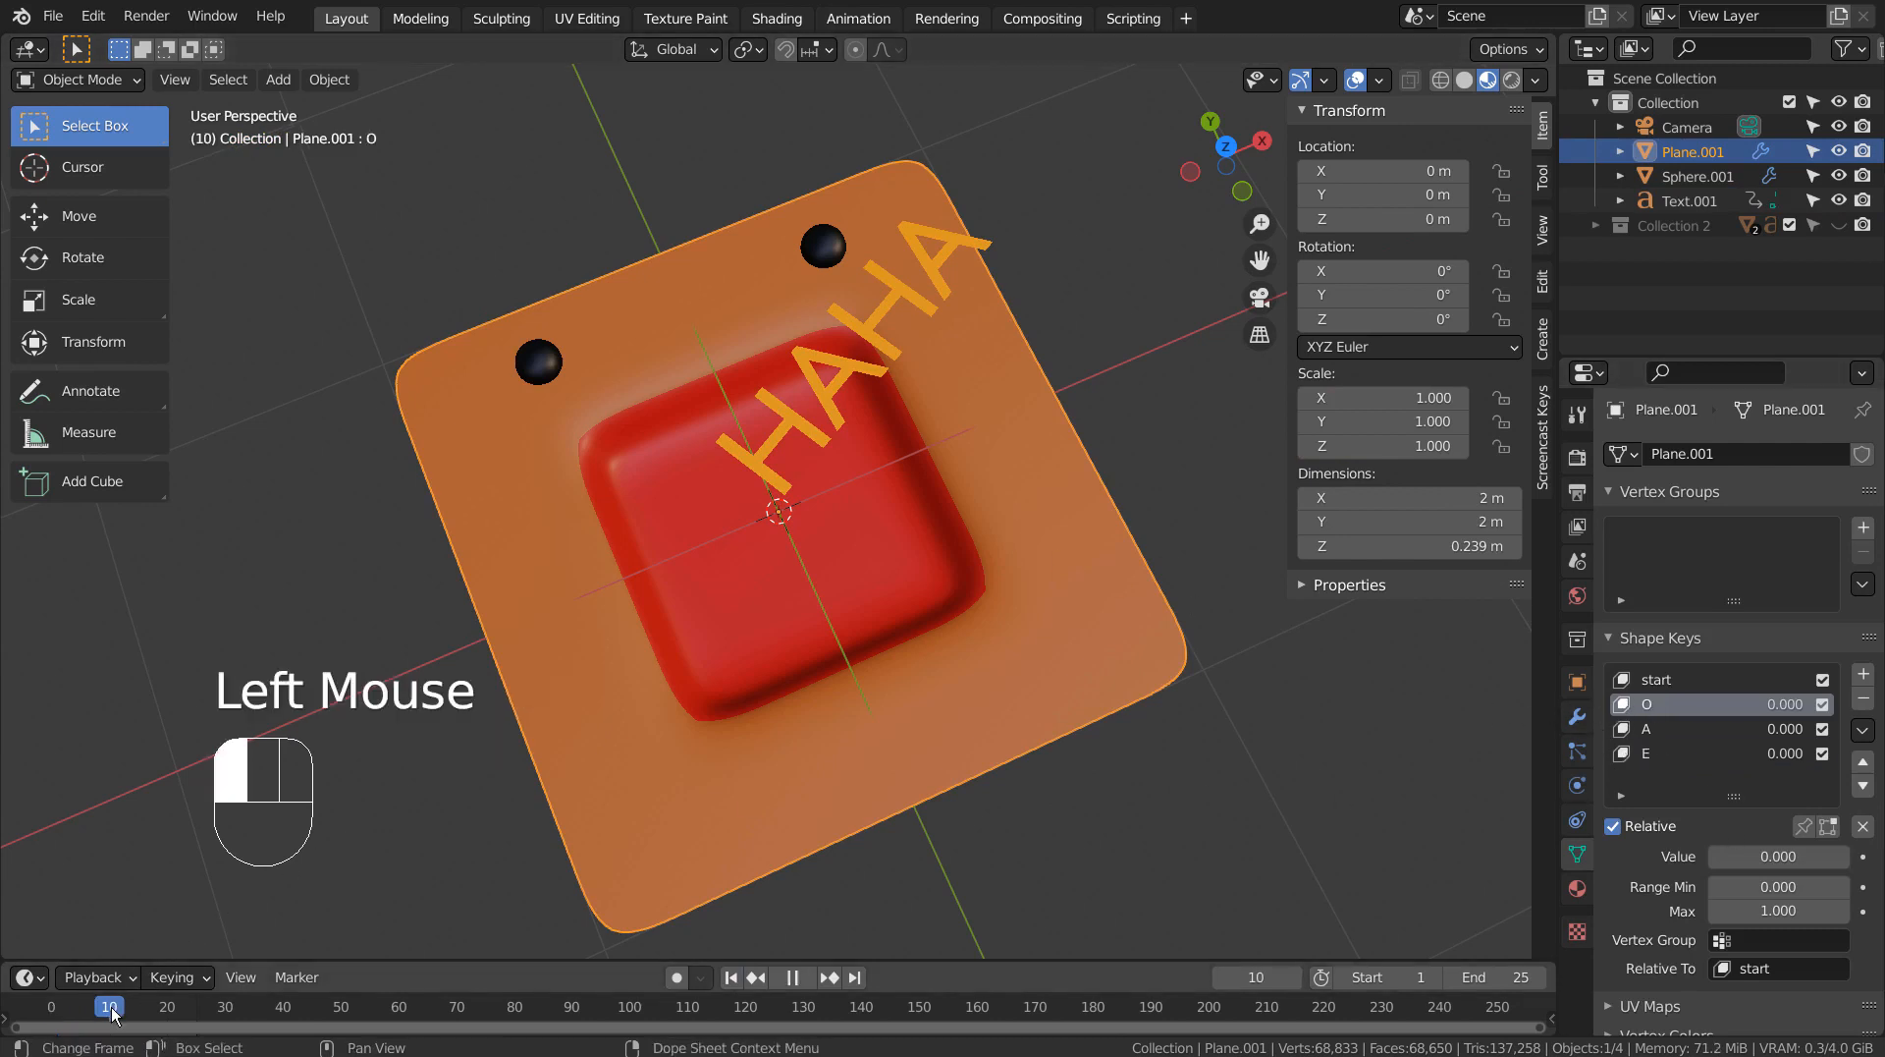
pyautogui.click(51, 1011)
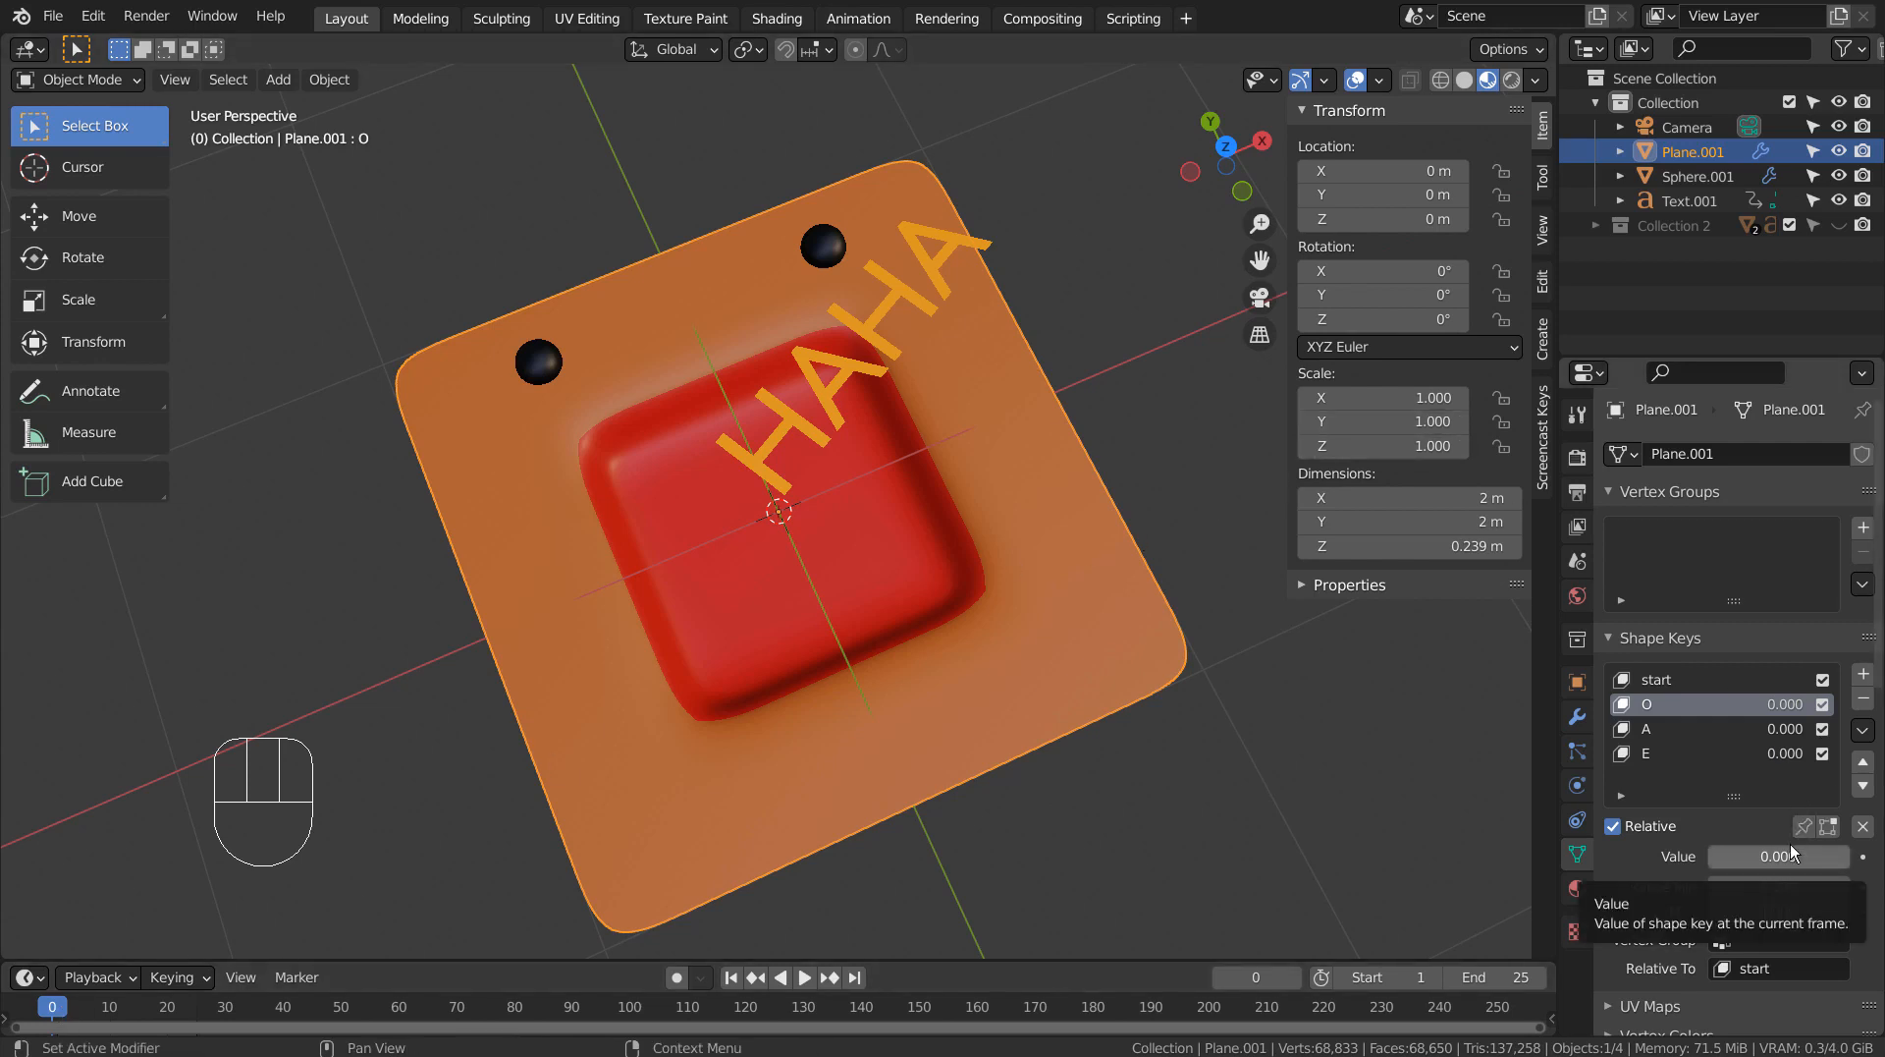
pyautogui.press('i')
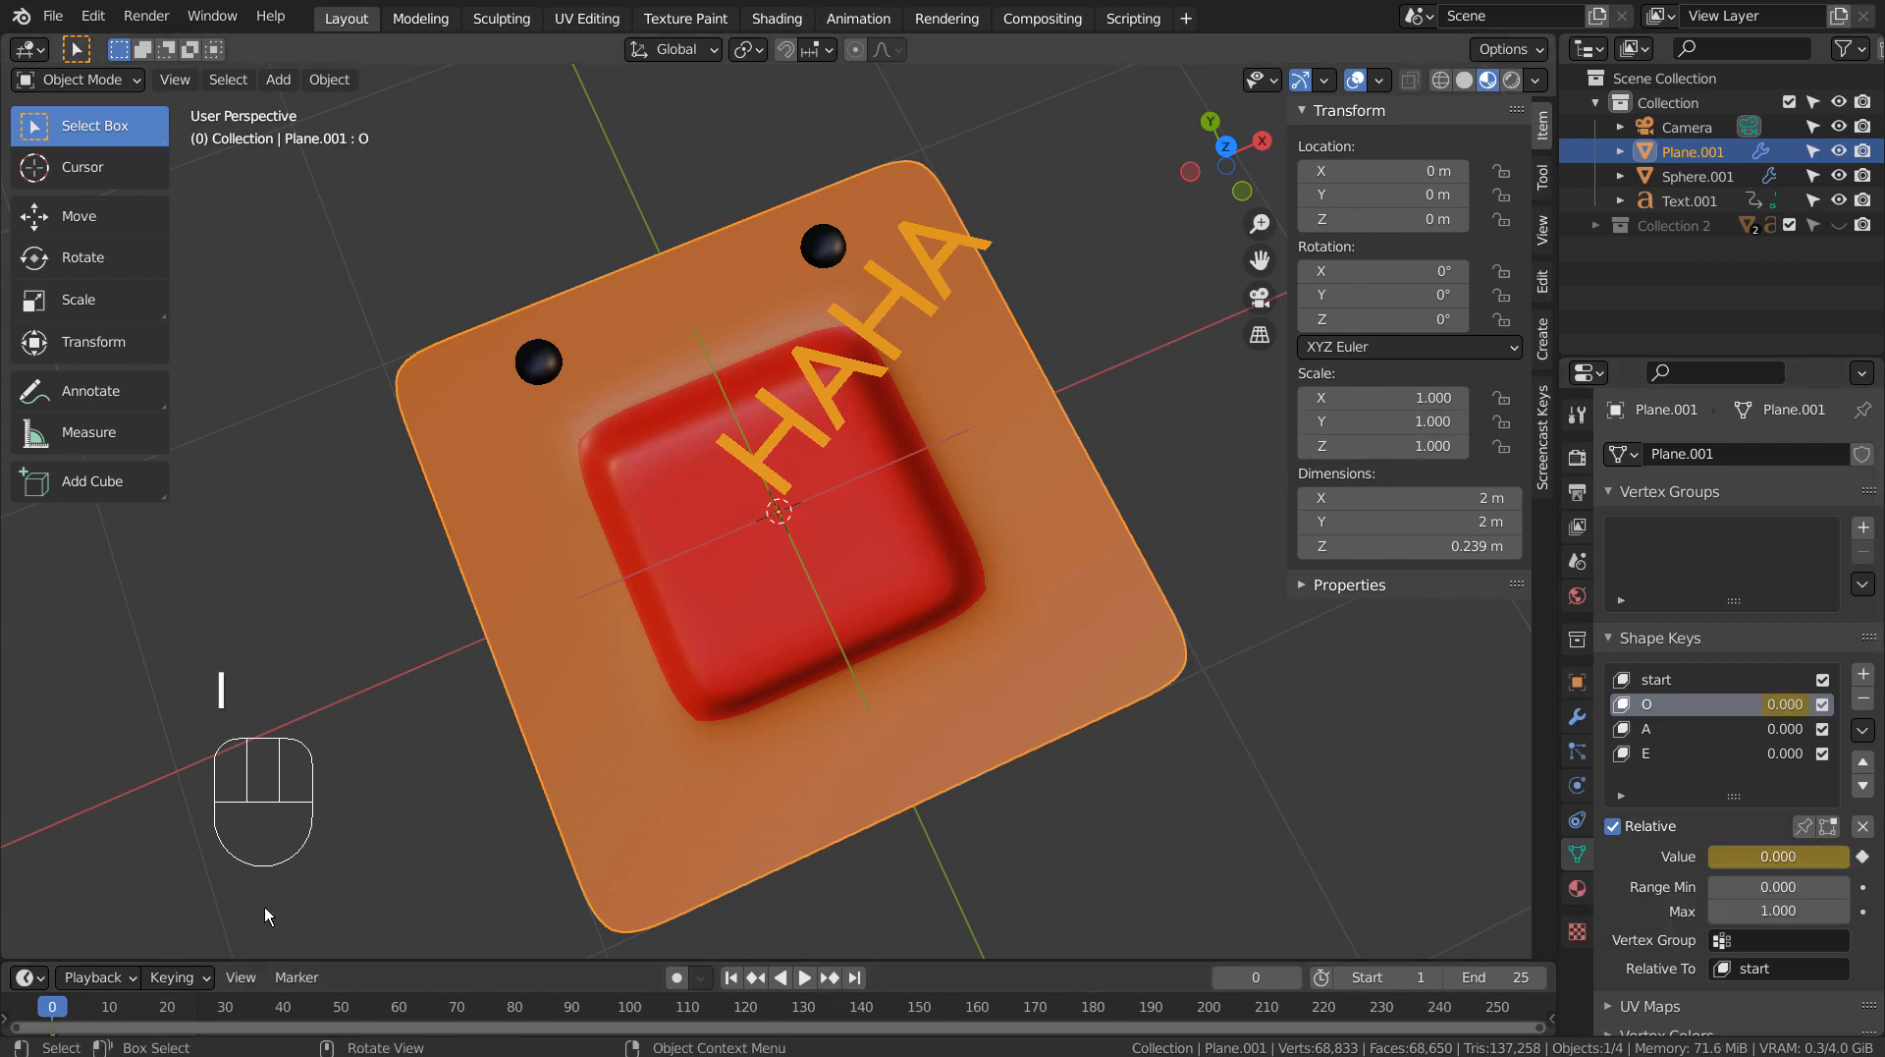
pyautogui.moveTo(110, 1005); pyautogui.dragTo(81, 1006)
pyautogui.press('i')
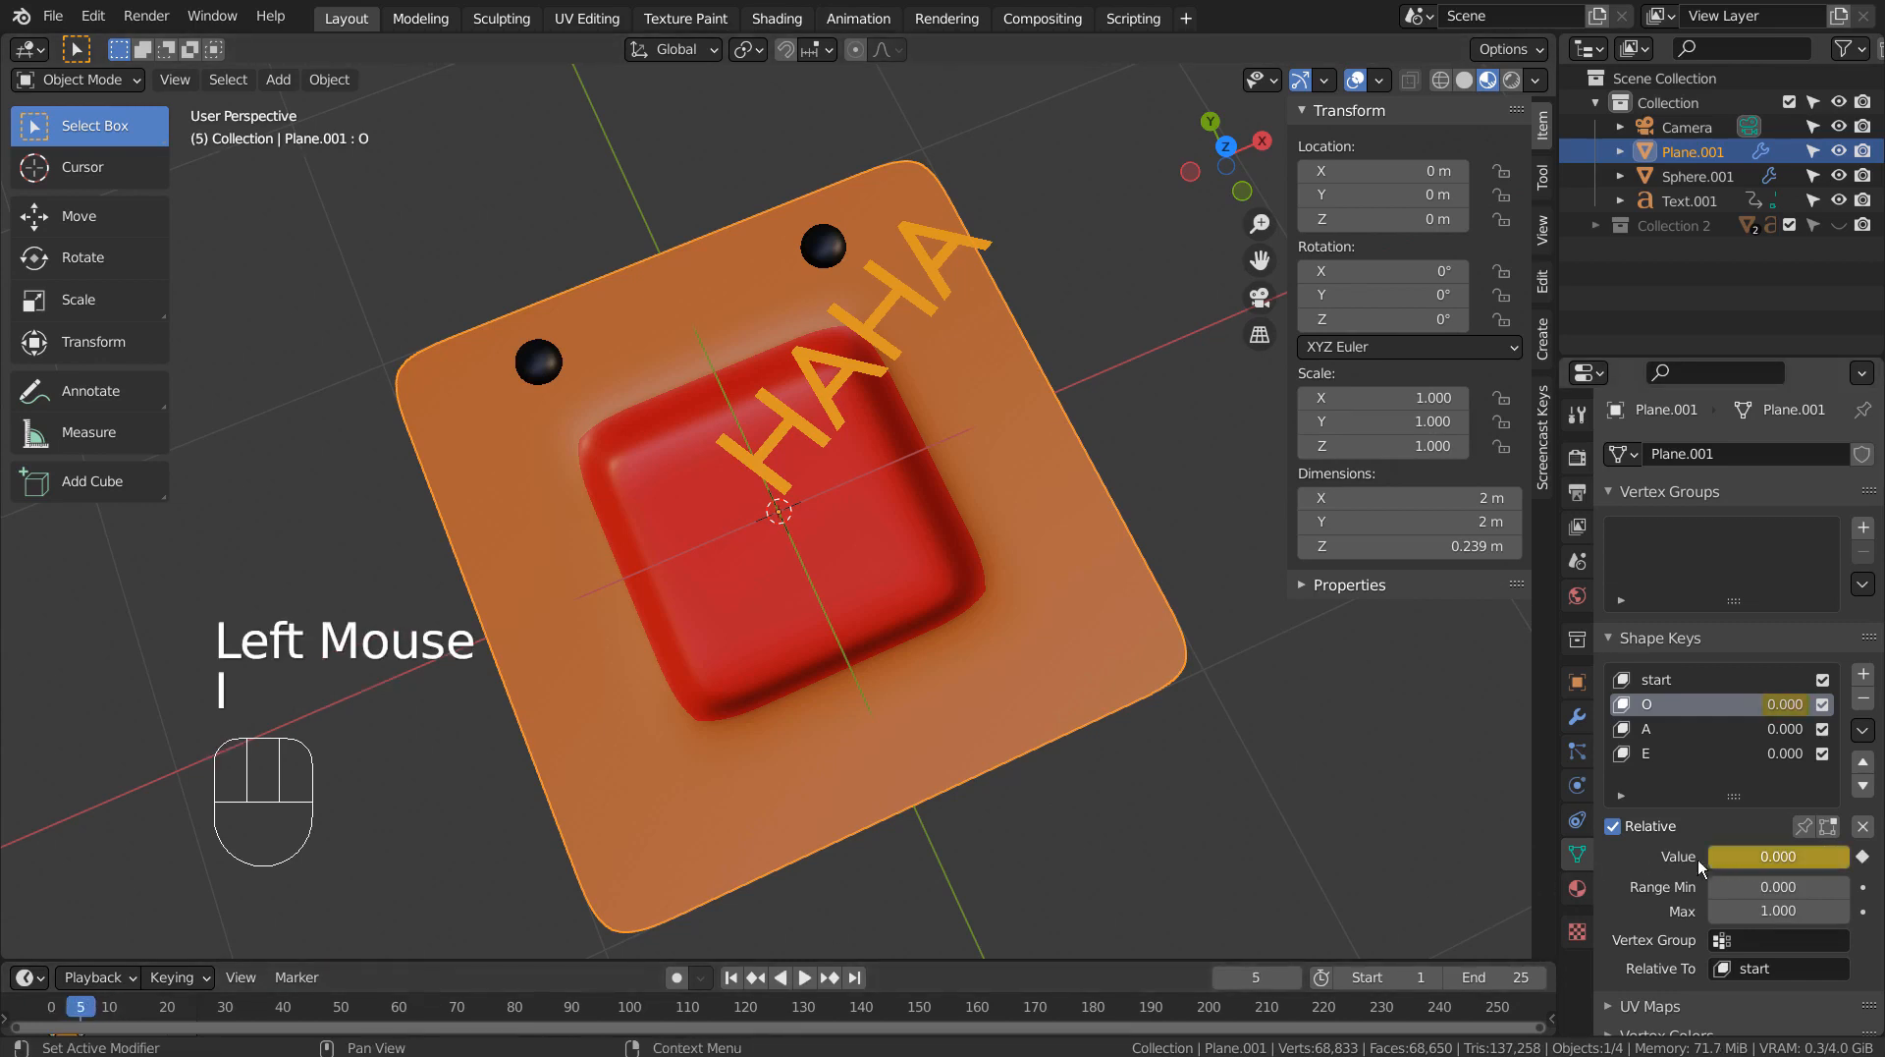
# Set the face plane's O shape key to 1.000 on frame 3 and keyframe it there.
pyautogui.moveTo(86, 1009); pyautogui.dragTo(71, 1012)
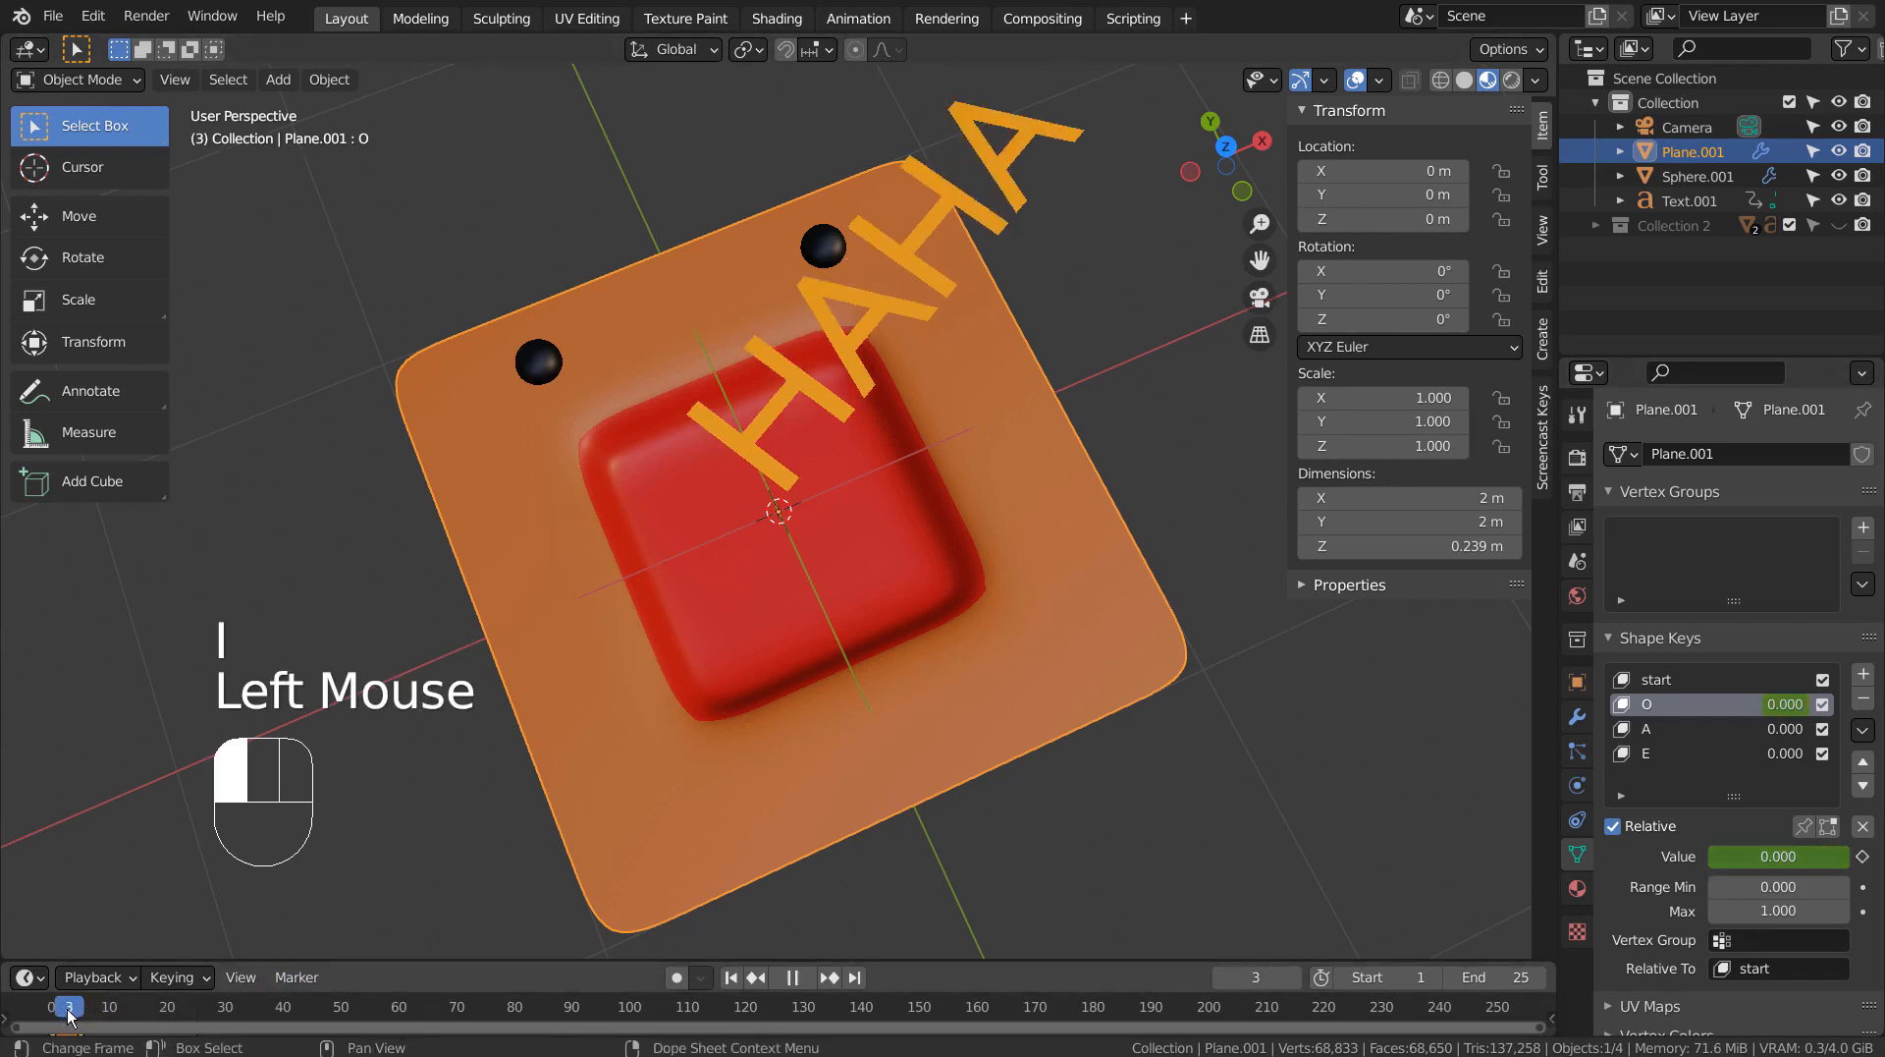
pyautogui.moveTo(1758, 861); pyautogui.dragTo(1840, 864)
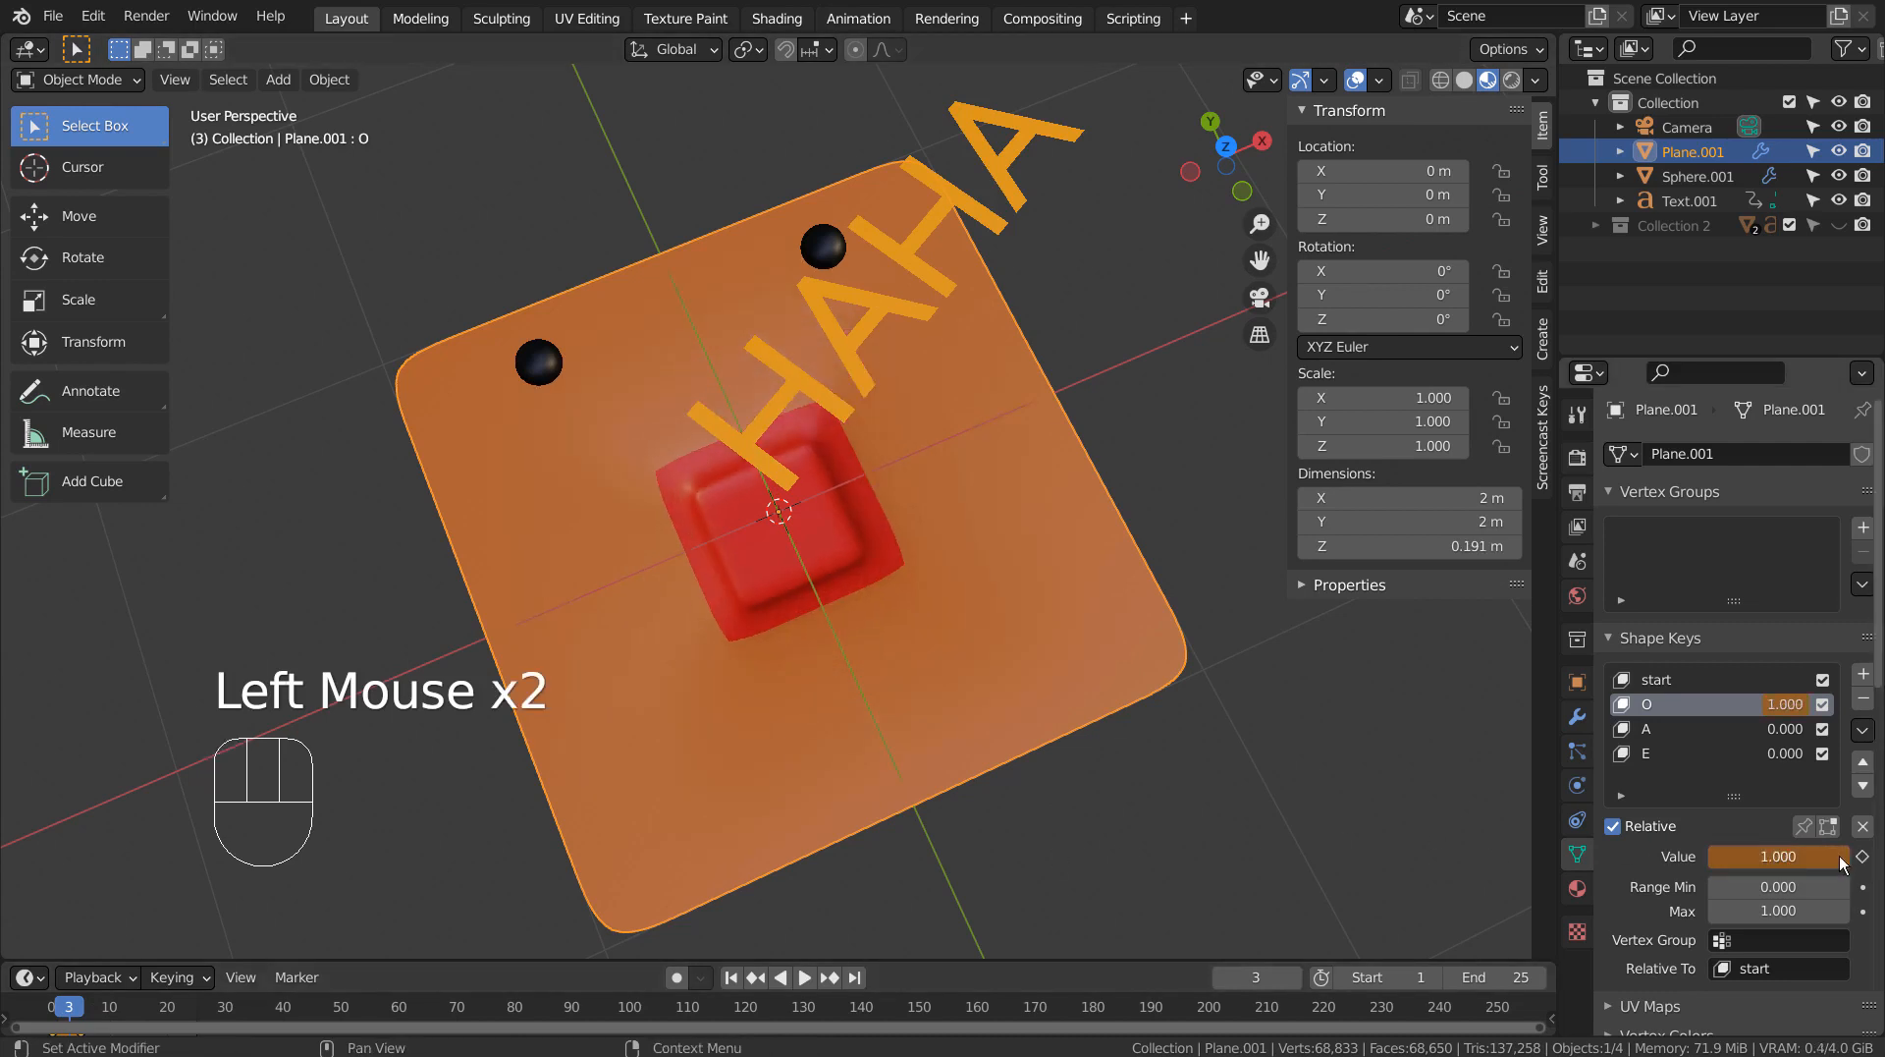
pyautogui.press('i')
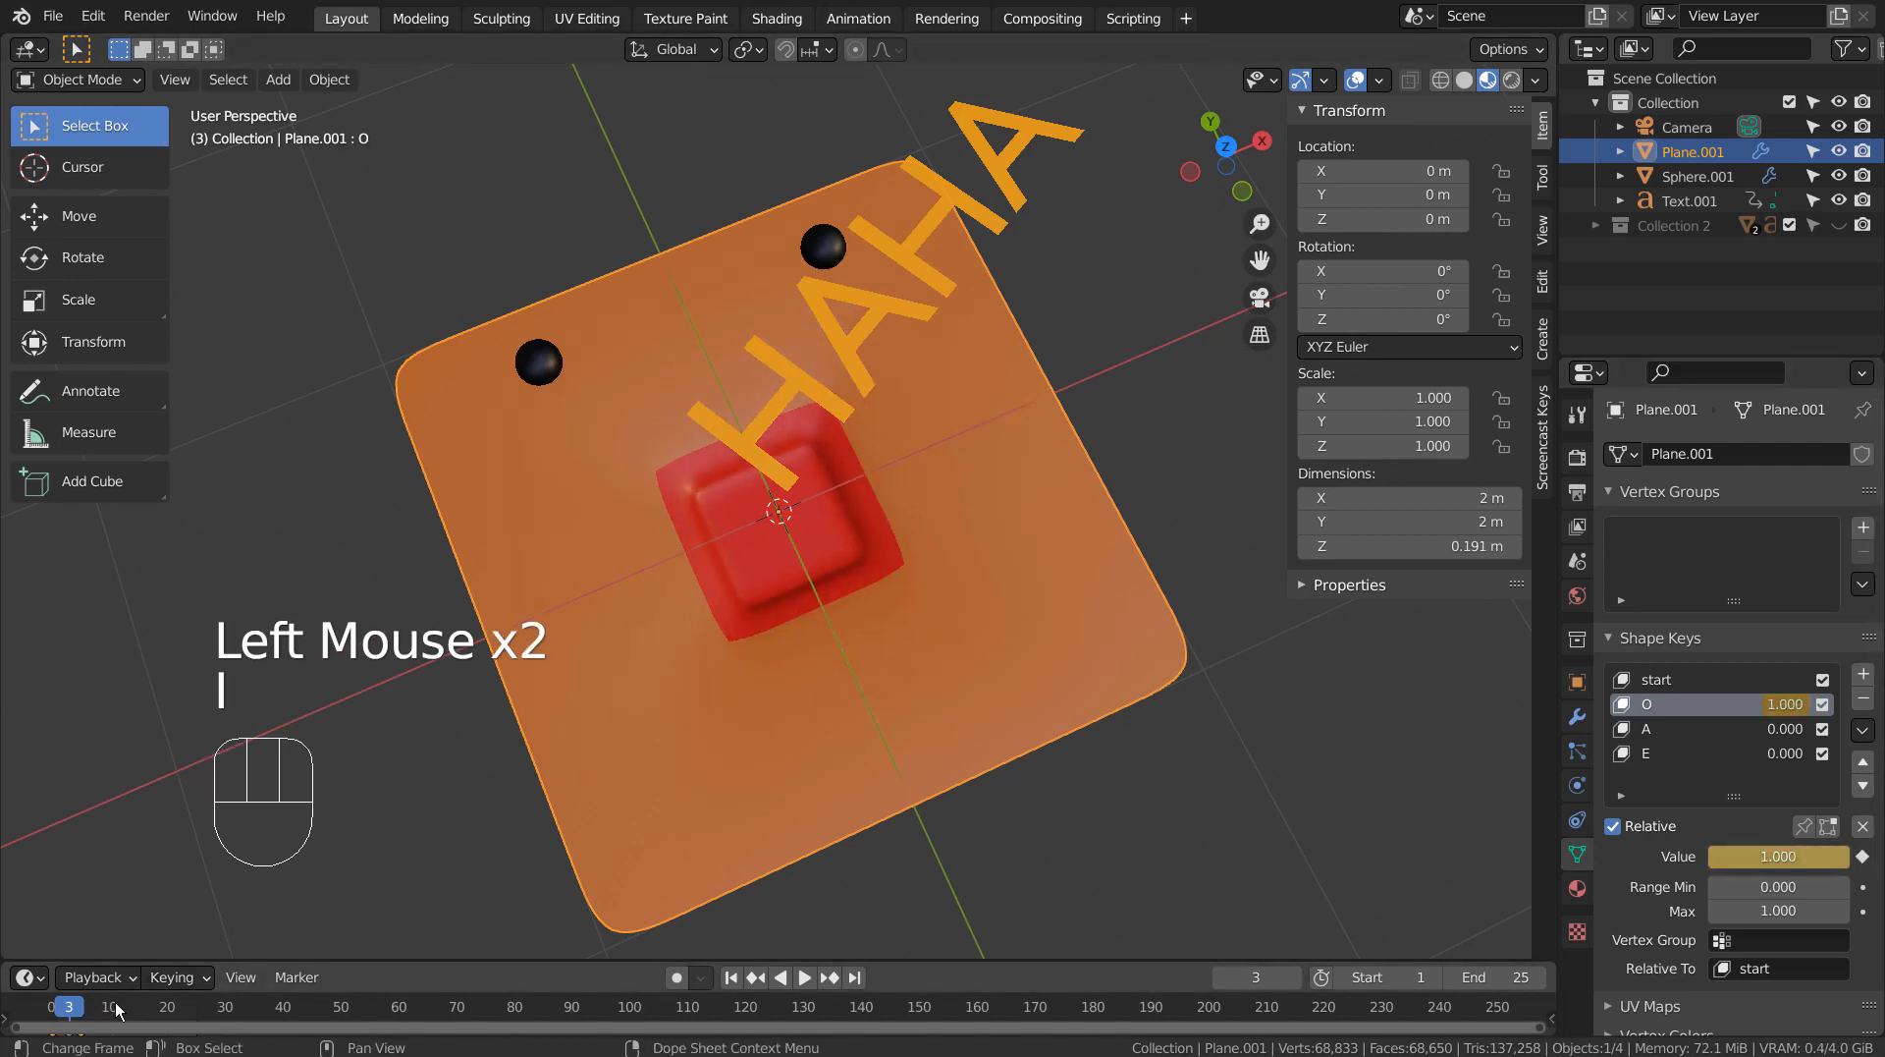
# Keyframe the face plane's A shape key at value 0.000 on frame 10.
pyautogui.click(109, 1009)
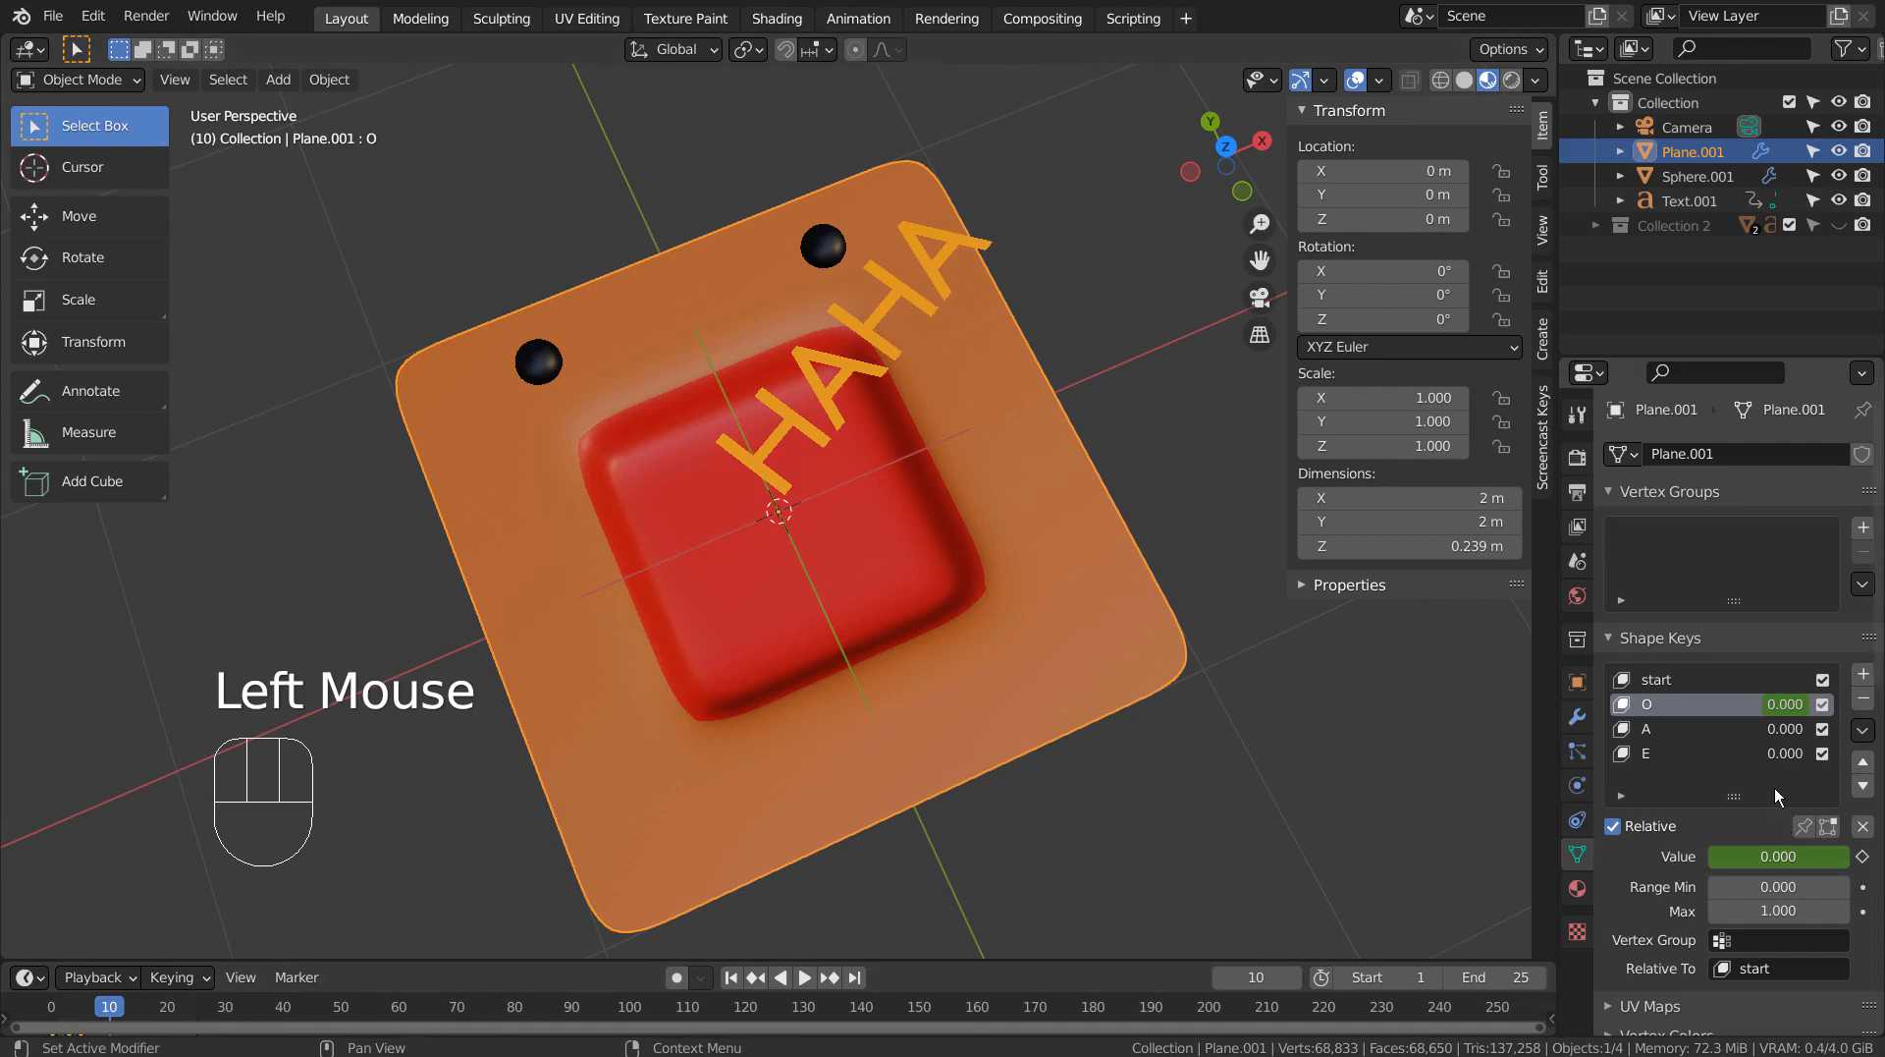
pyautogui.click(1704, 729)
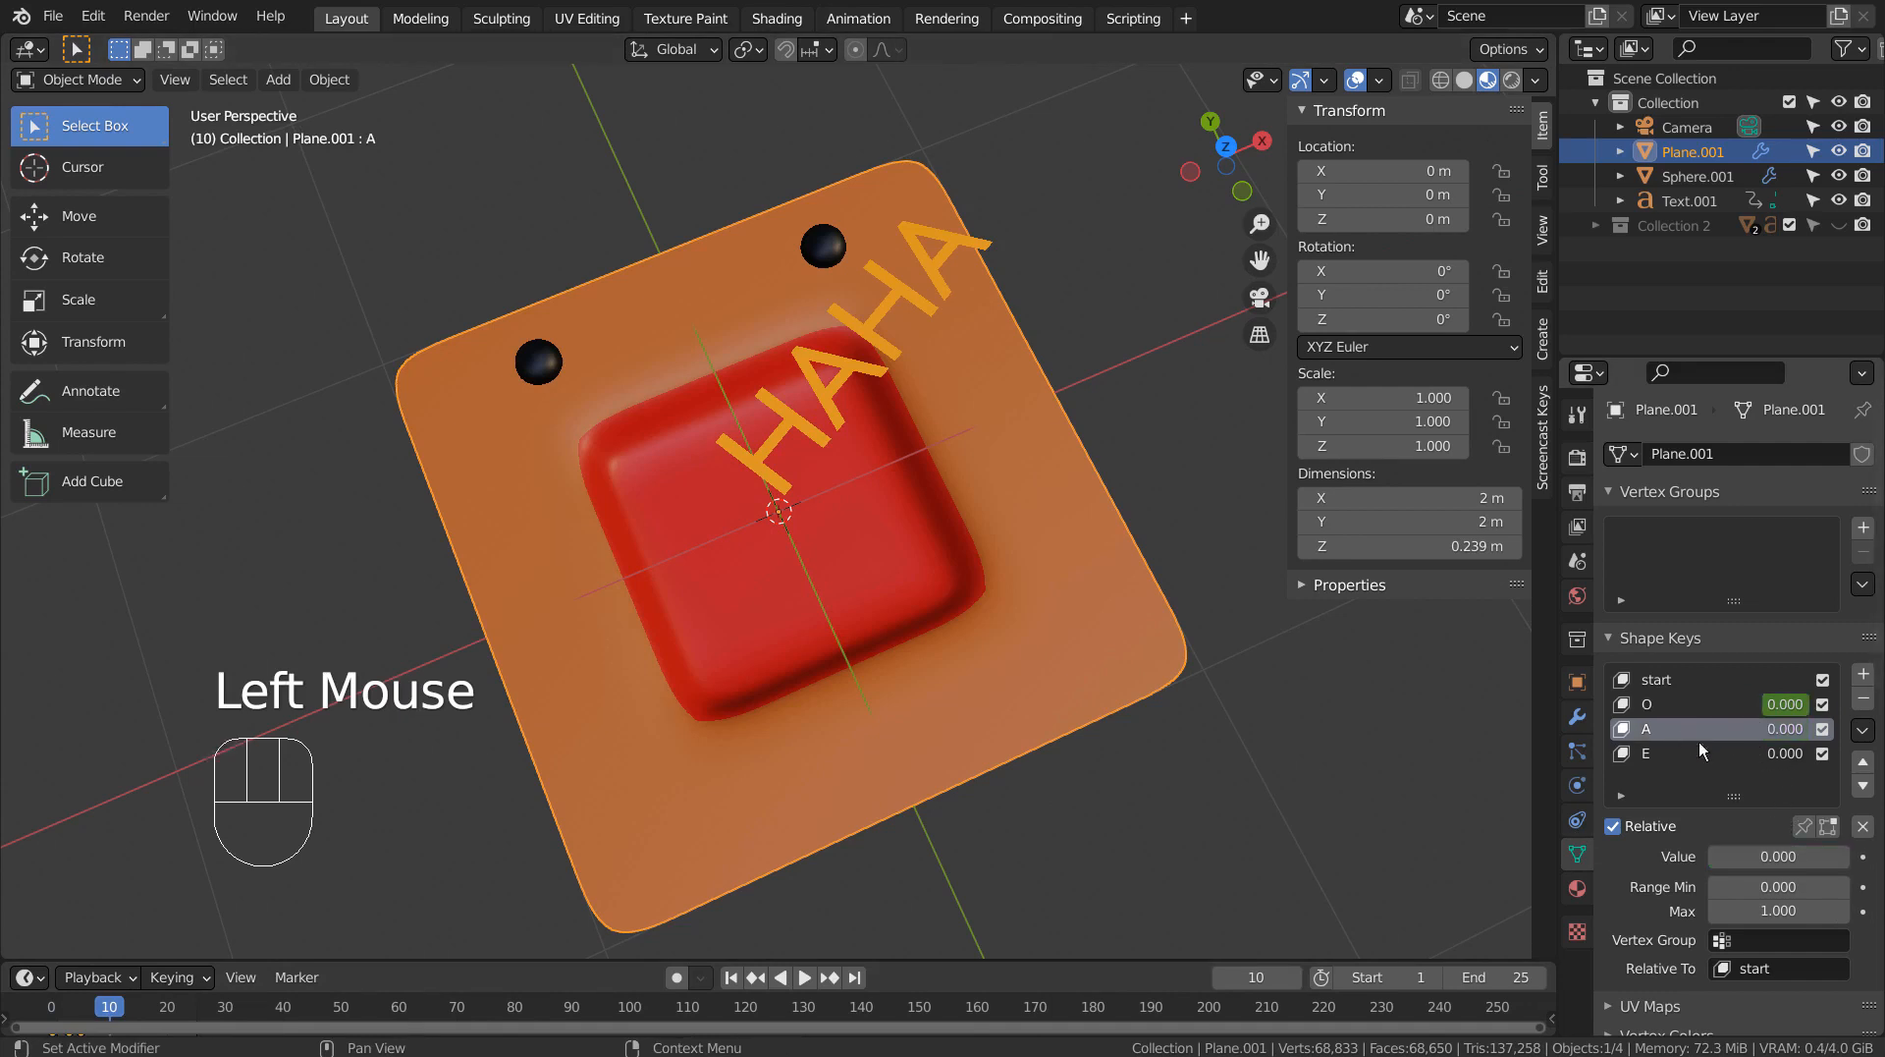
pyautogui.press('i')
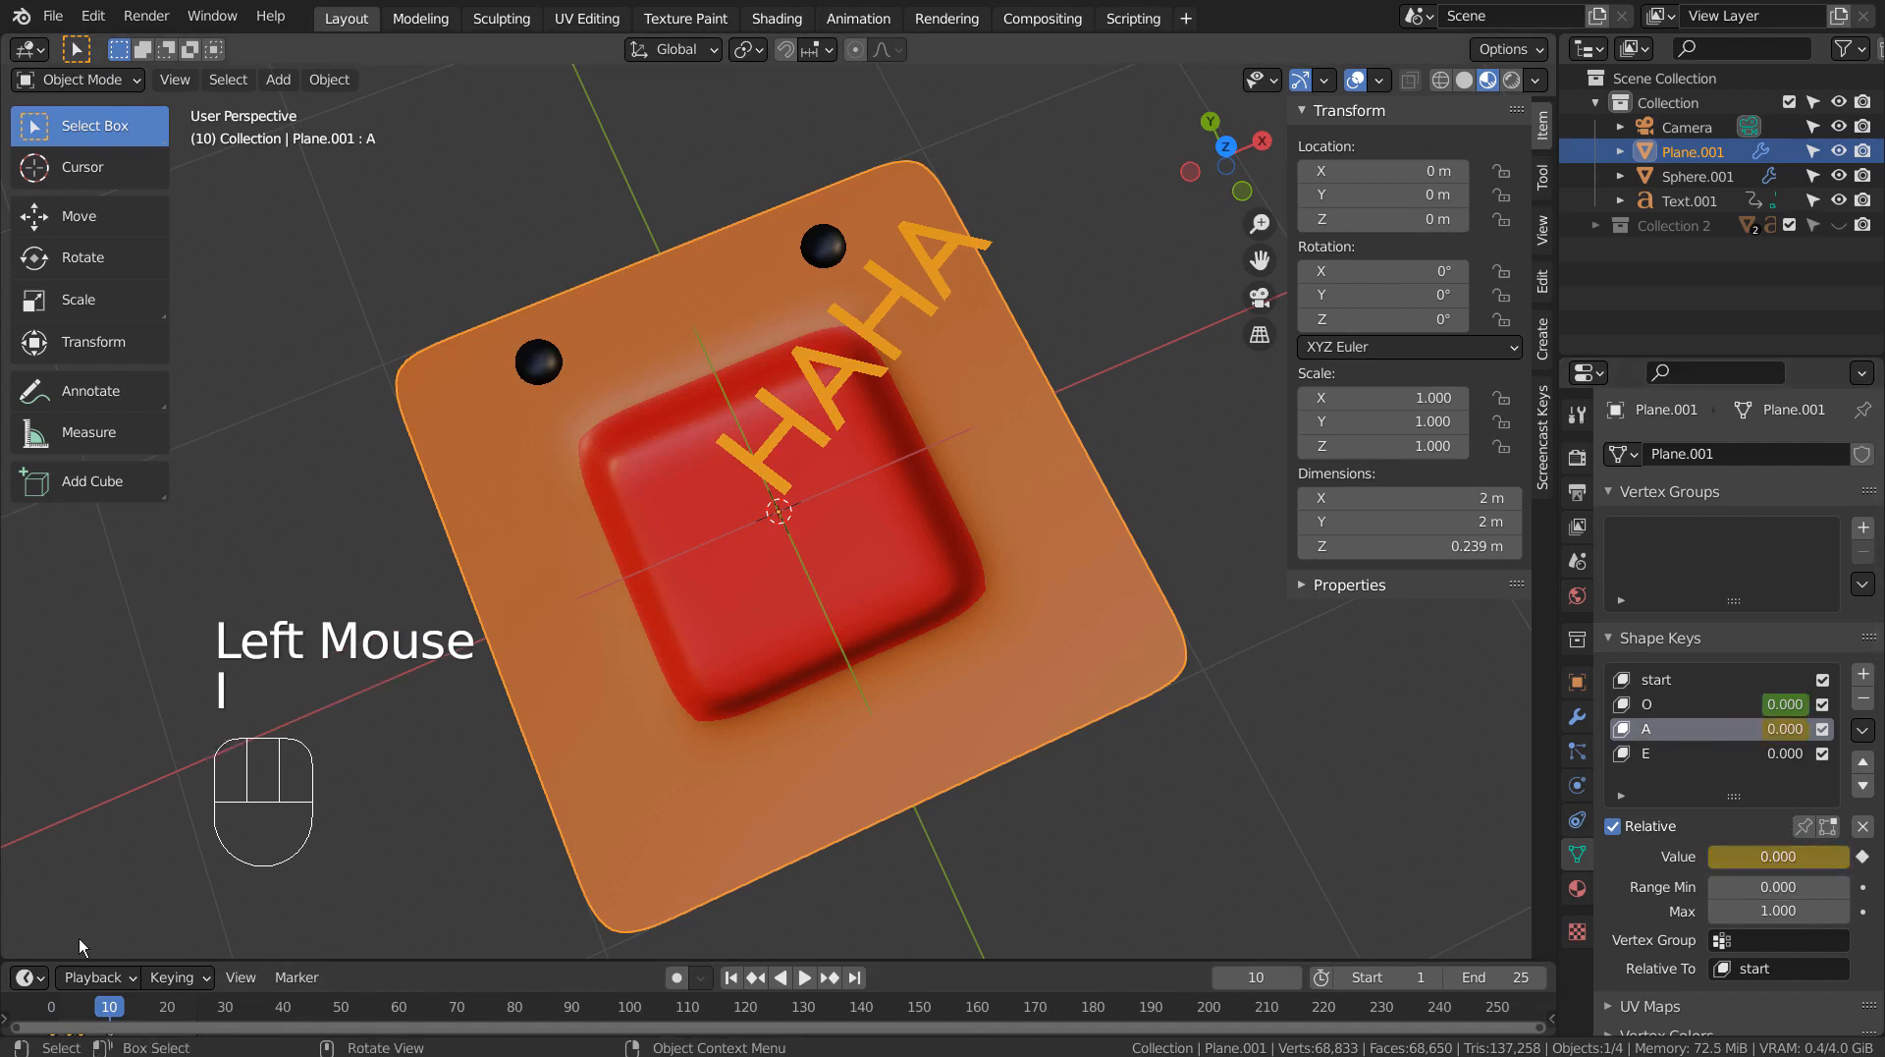
# Set the A shape key to 1.000 on frame 7 and keyframe its value there.
pyautogui.moveTo(112, 1007); pyautogui.dragTo(157, 1007)
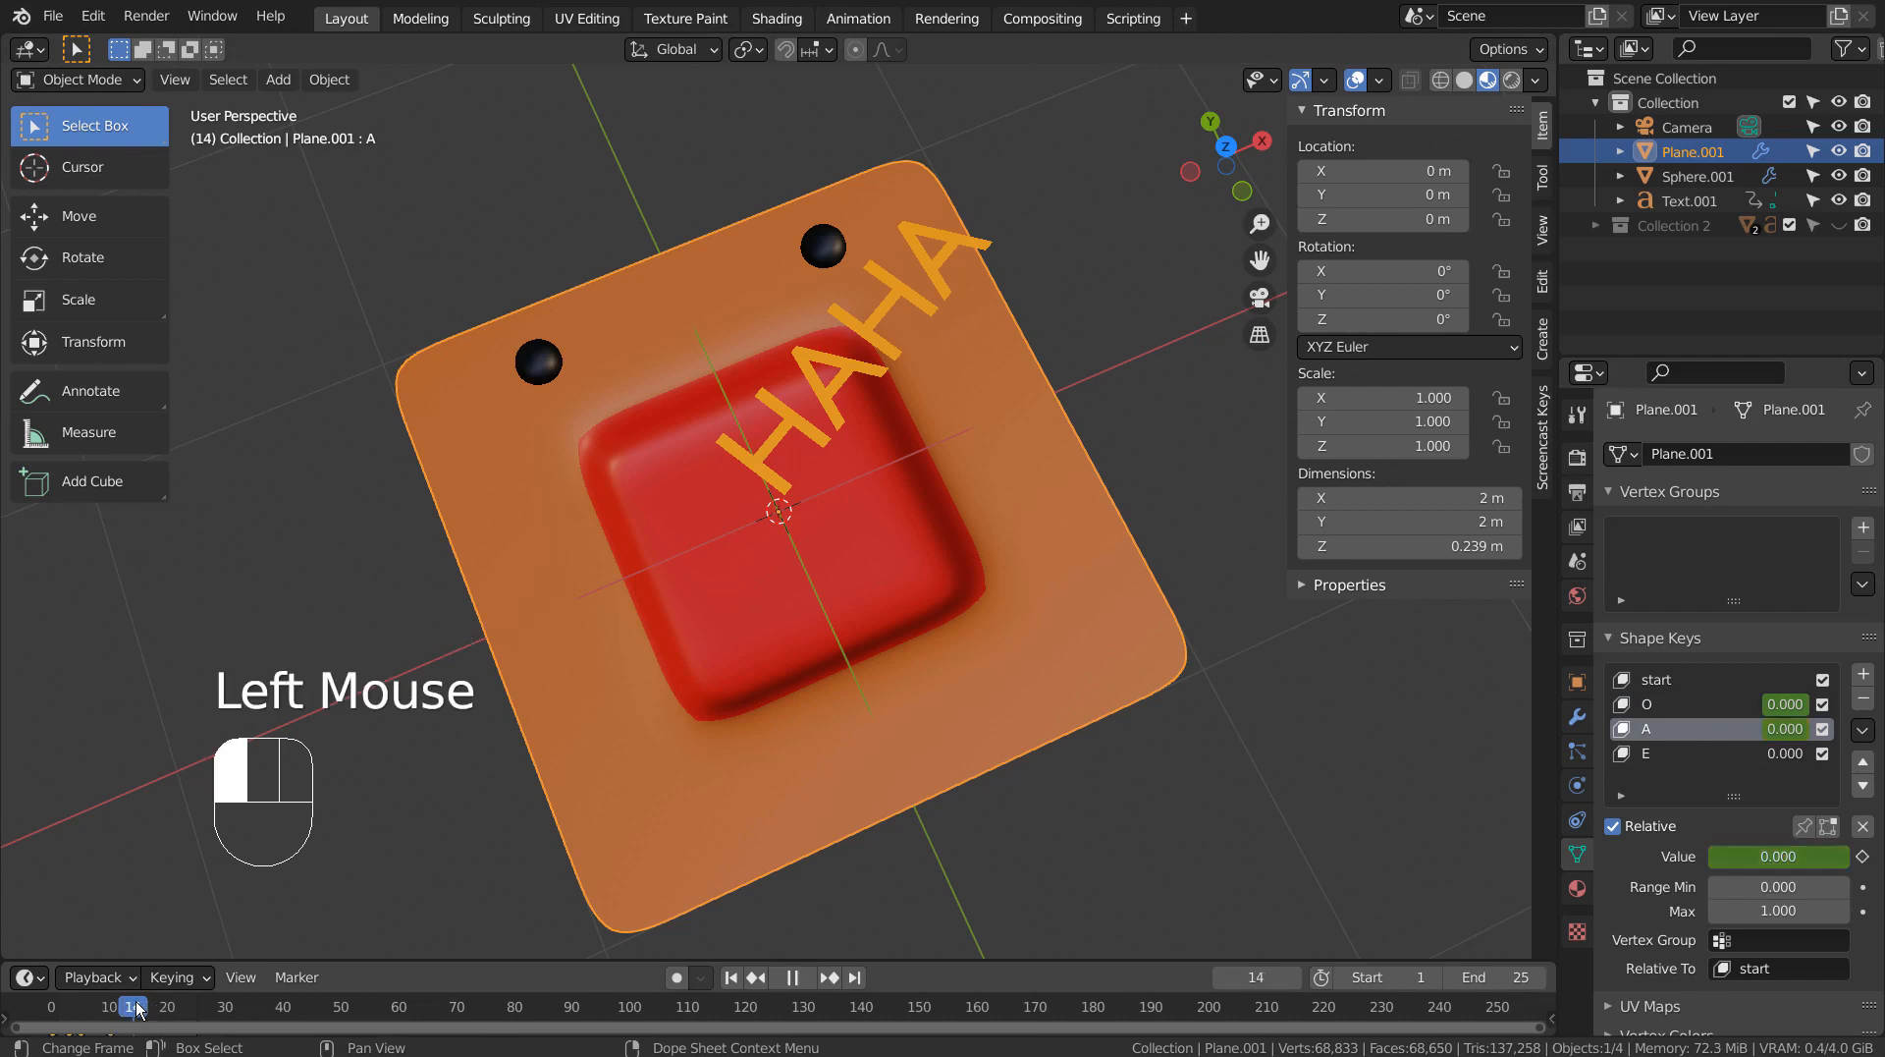
pyautogui.moveTo(136, 1006); pyautogui.dragTo(93, 1011)
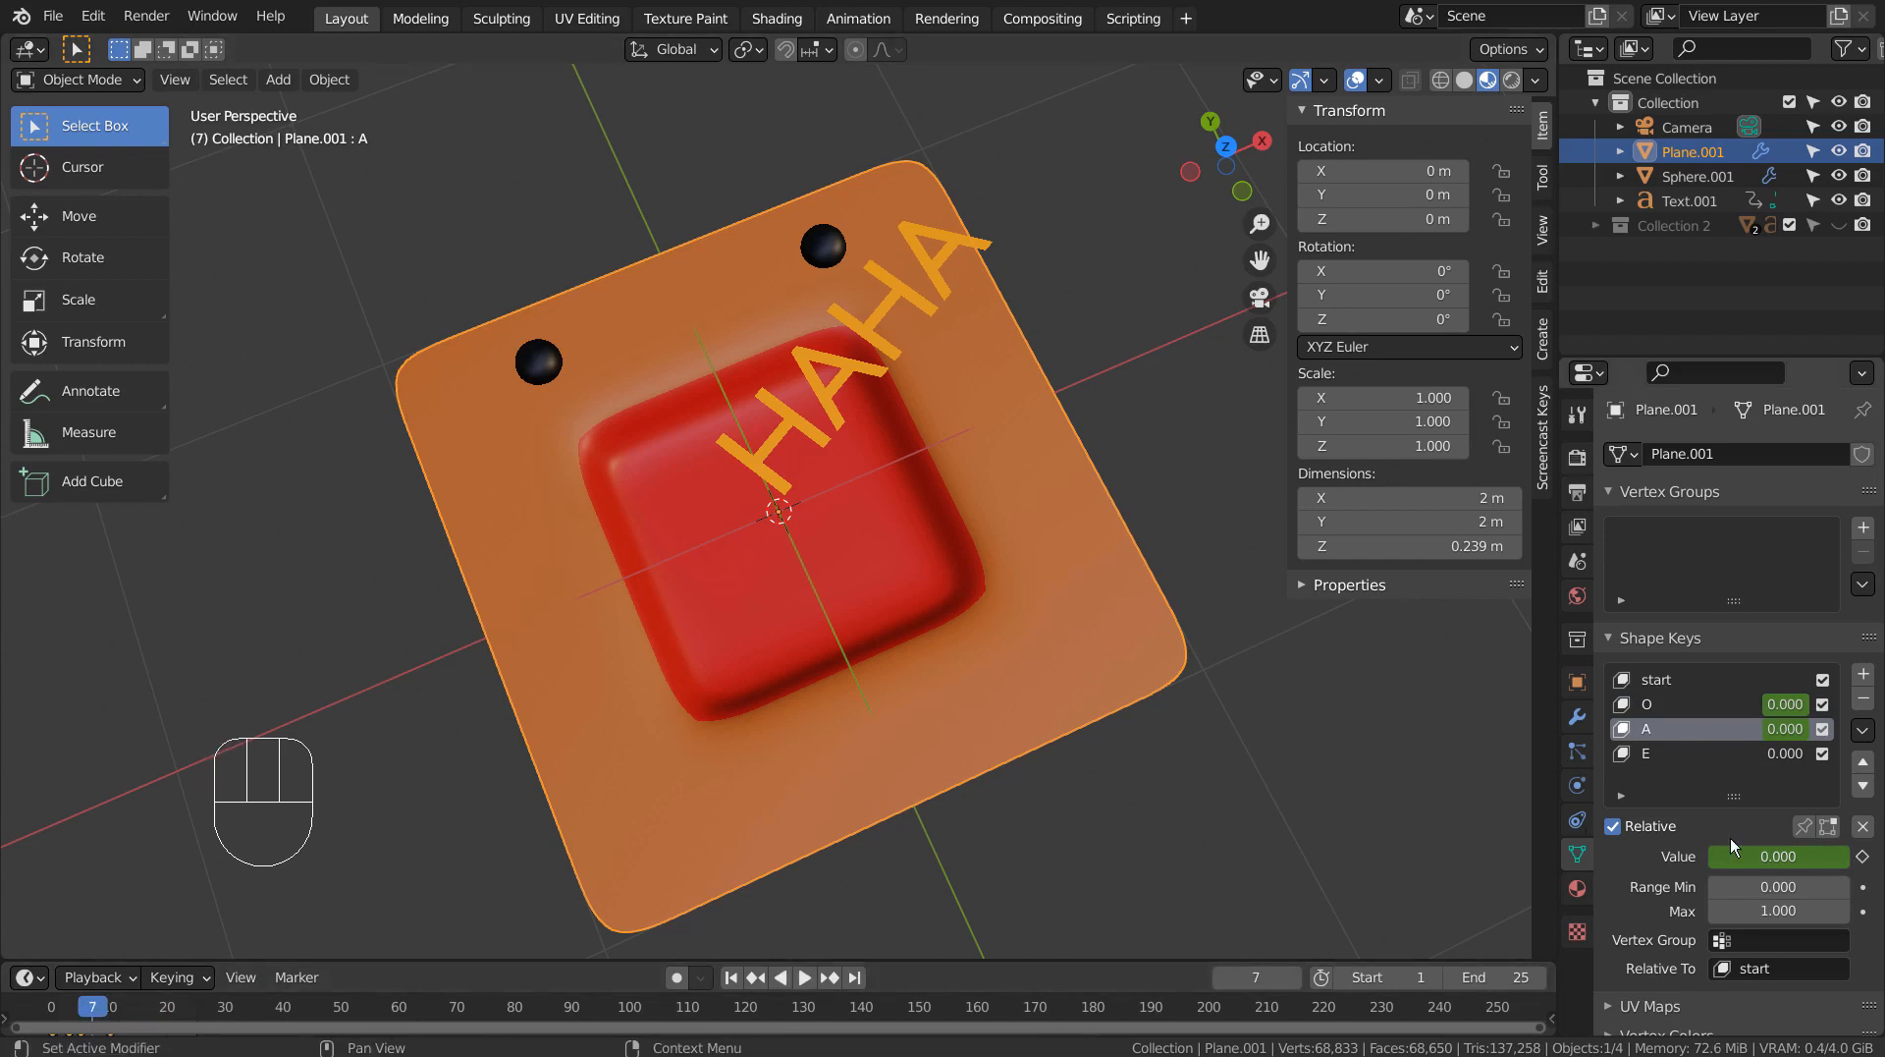
pyautogui.moveTo(1754, 859); pyautogui.dragTo(1847, 858)
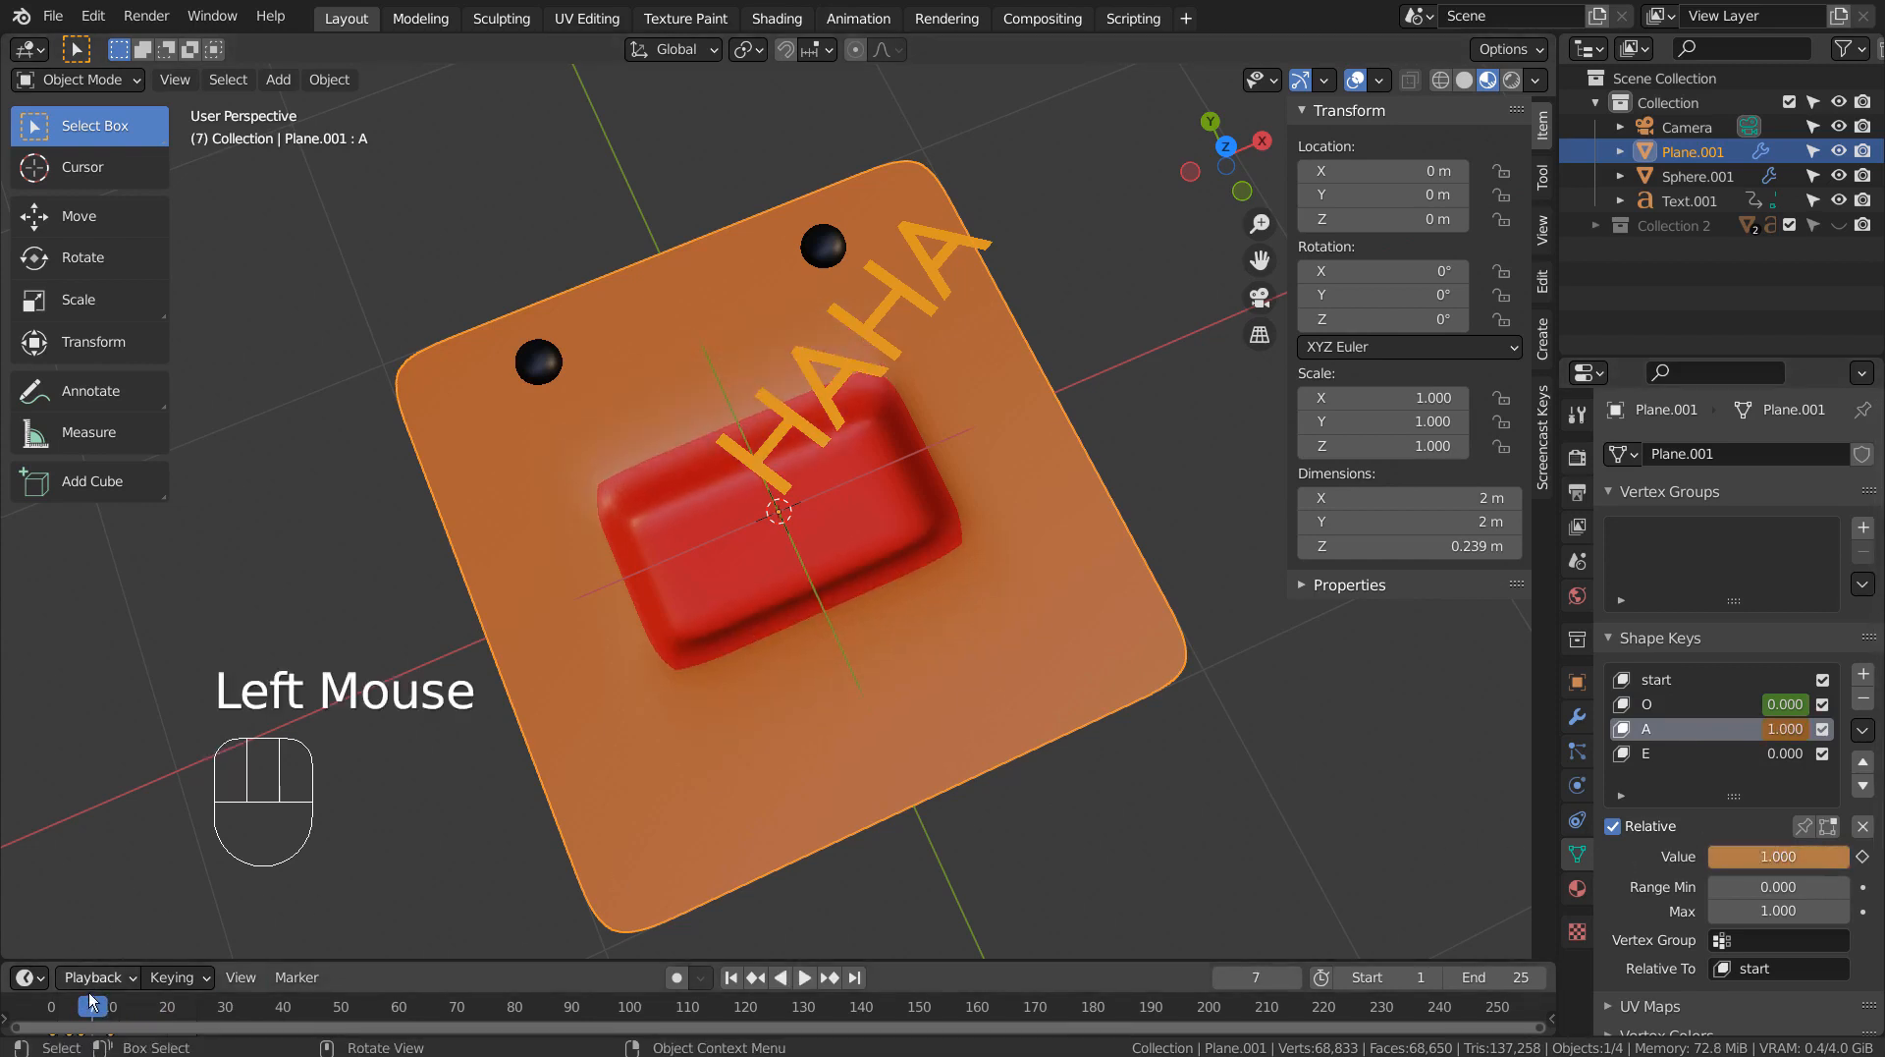
pyautogui.press('i')
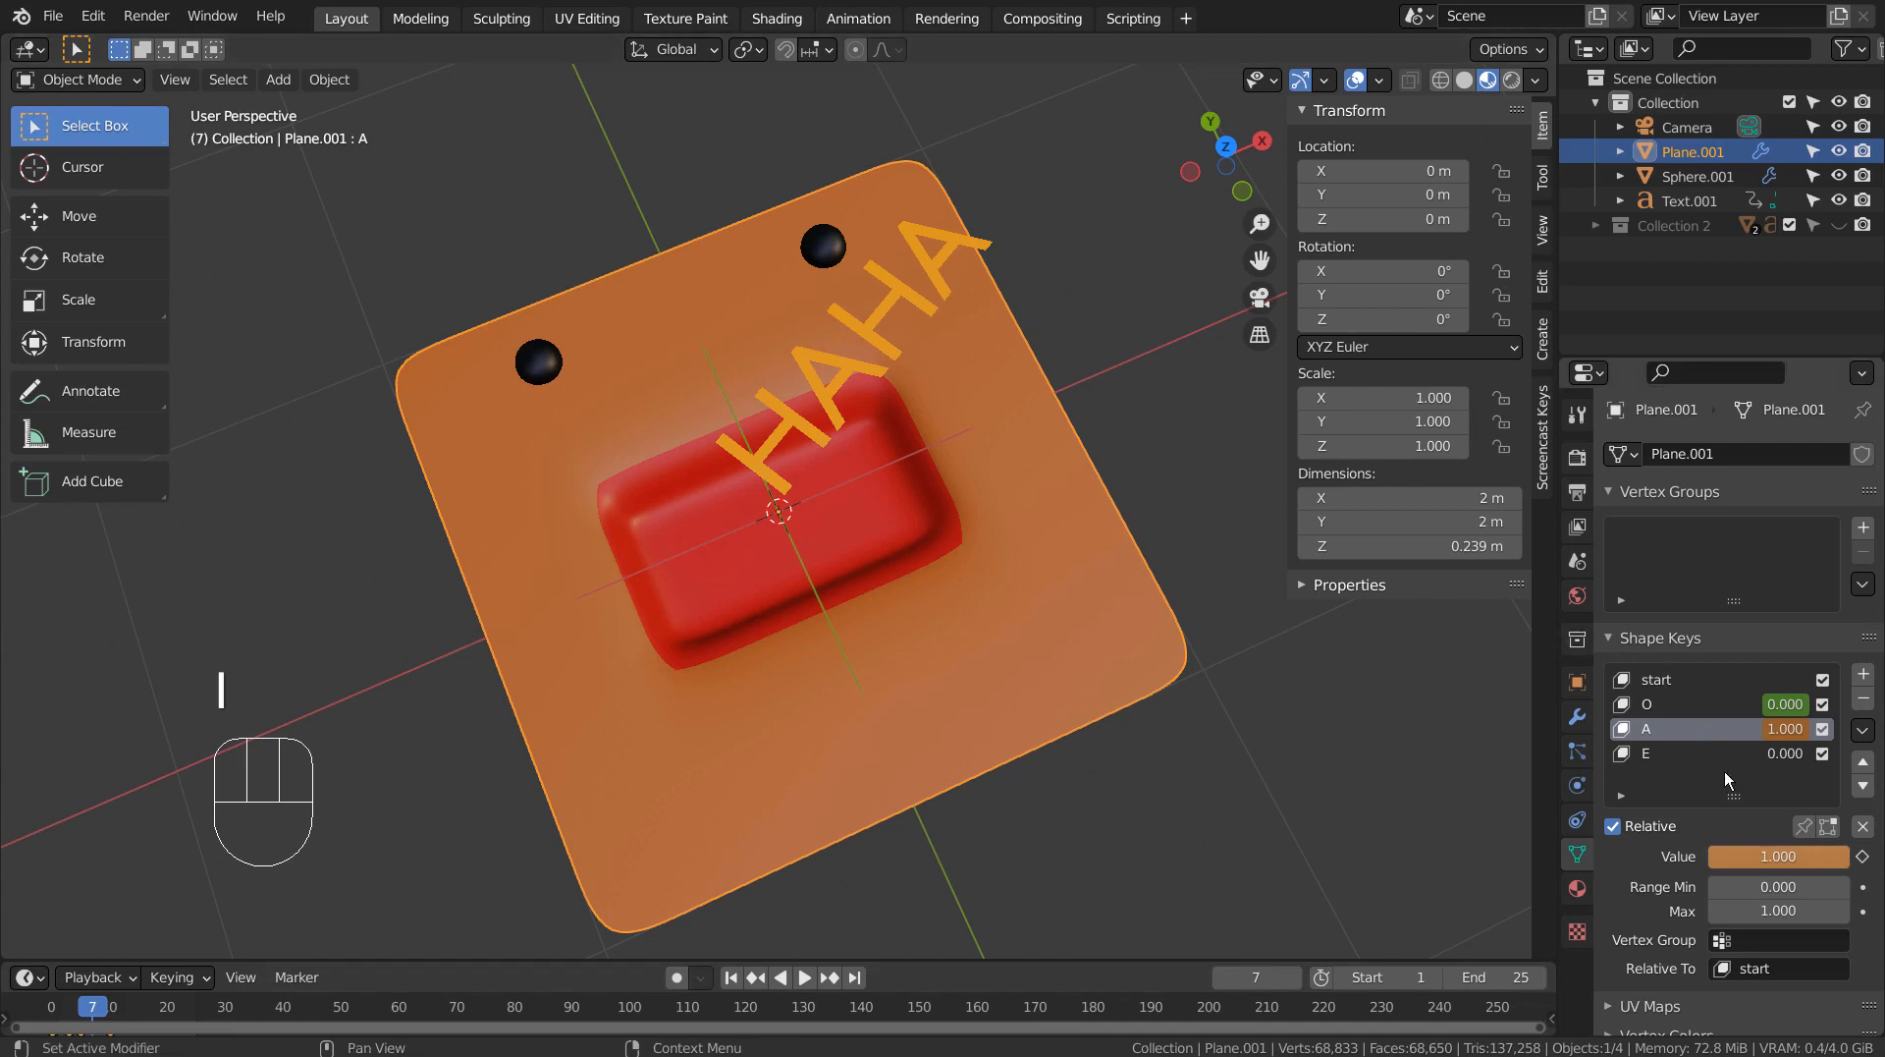
pyautogui.press('i')
pyautogui.press('i')
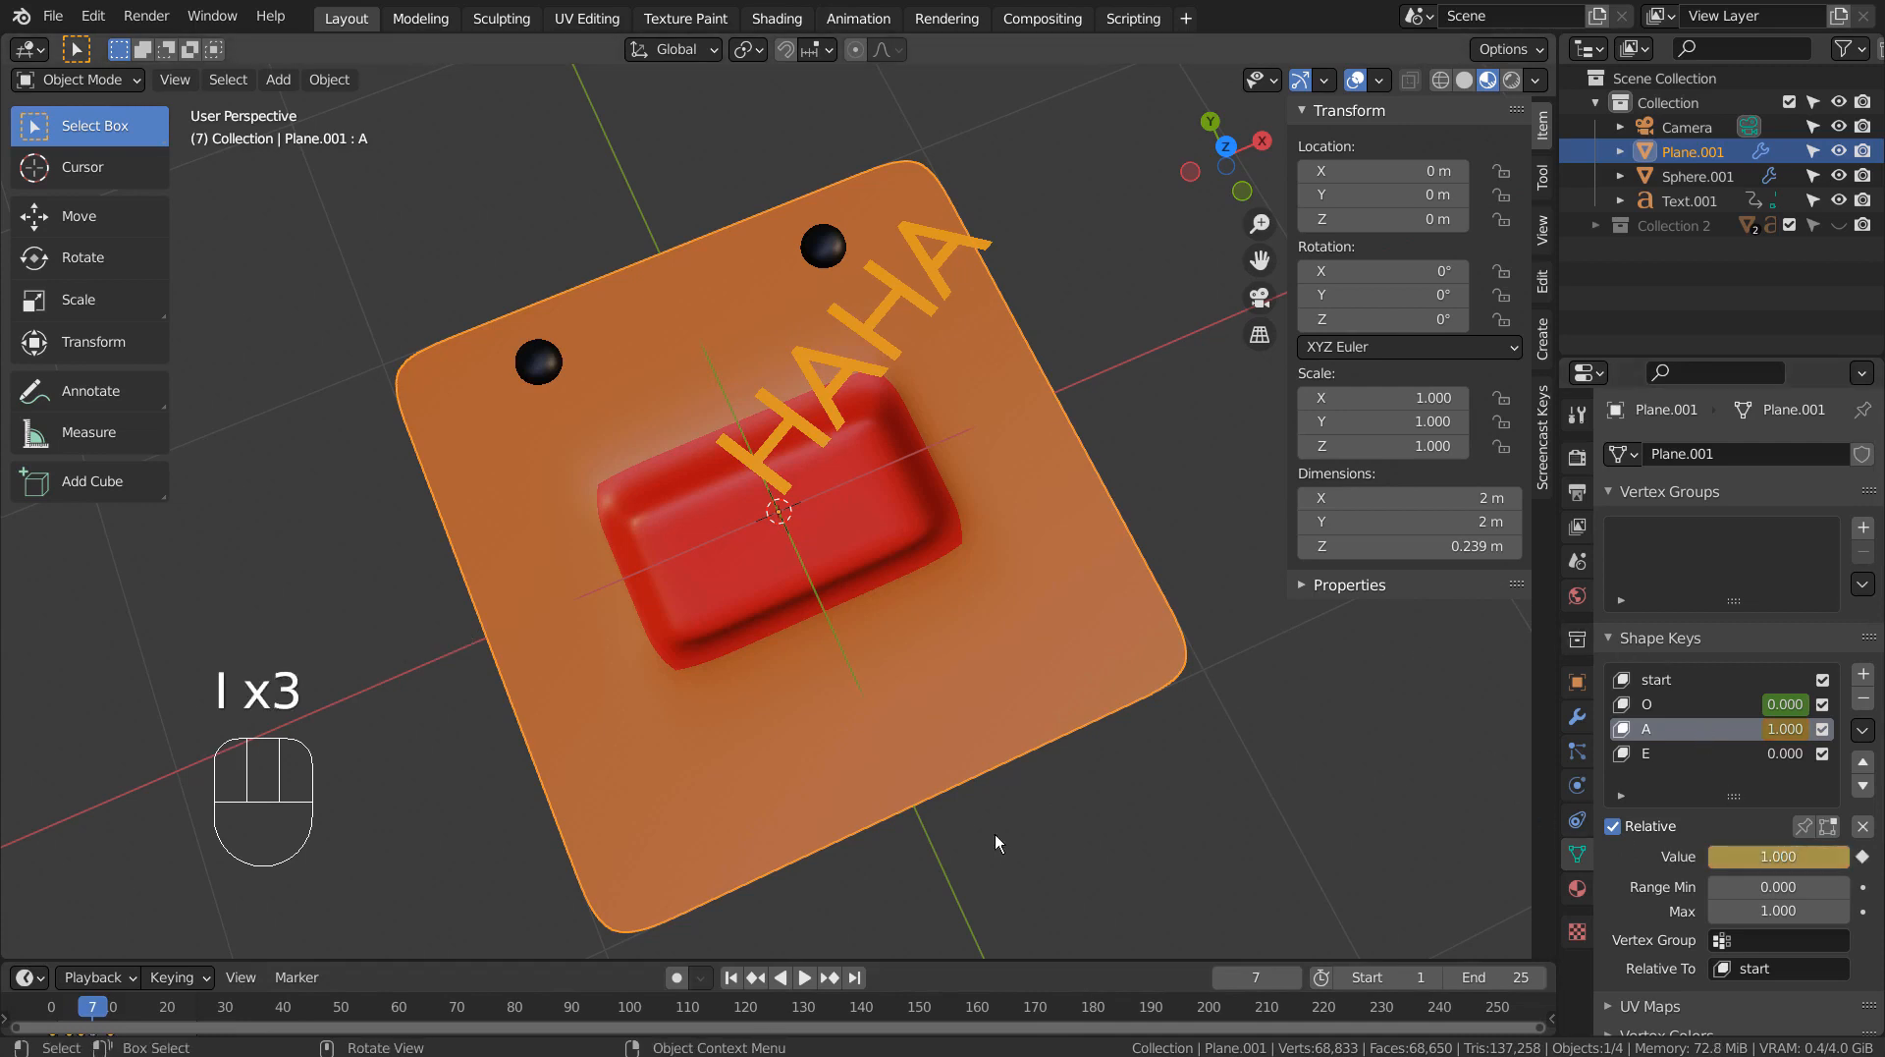
# Keyframe the face plane's E shape key at value 0.000 on frame 15.
pyautogui.moveTo(93, 1012); pyautogui.dragTo(140, 1011)
pyautogui.click(1718, 730)
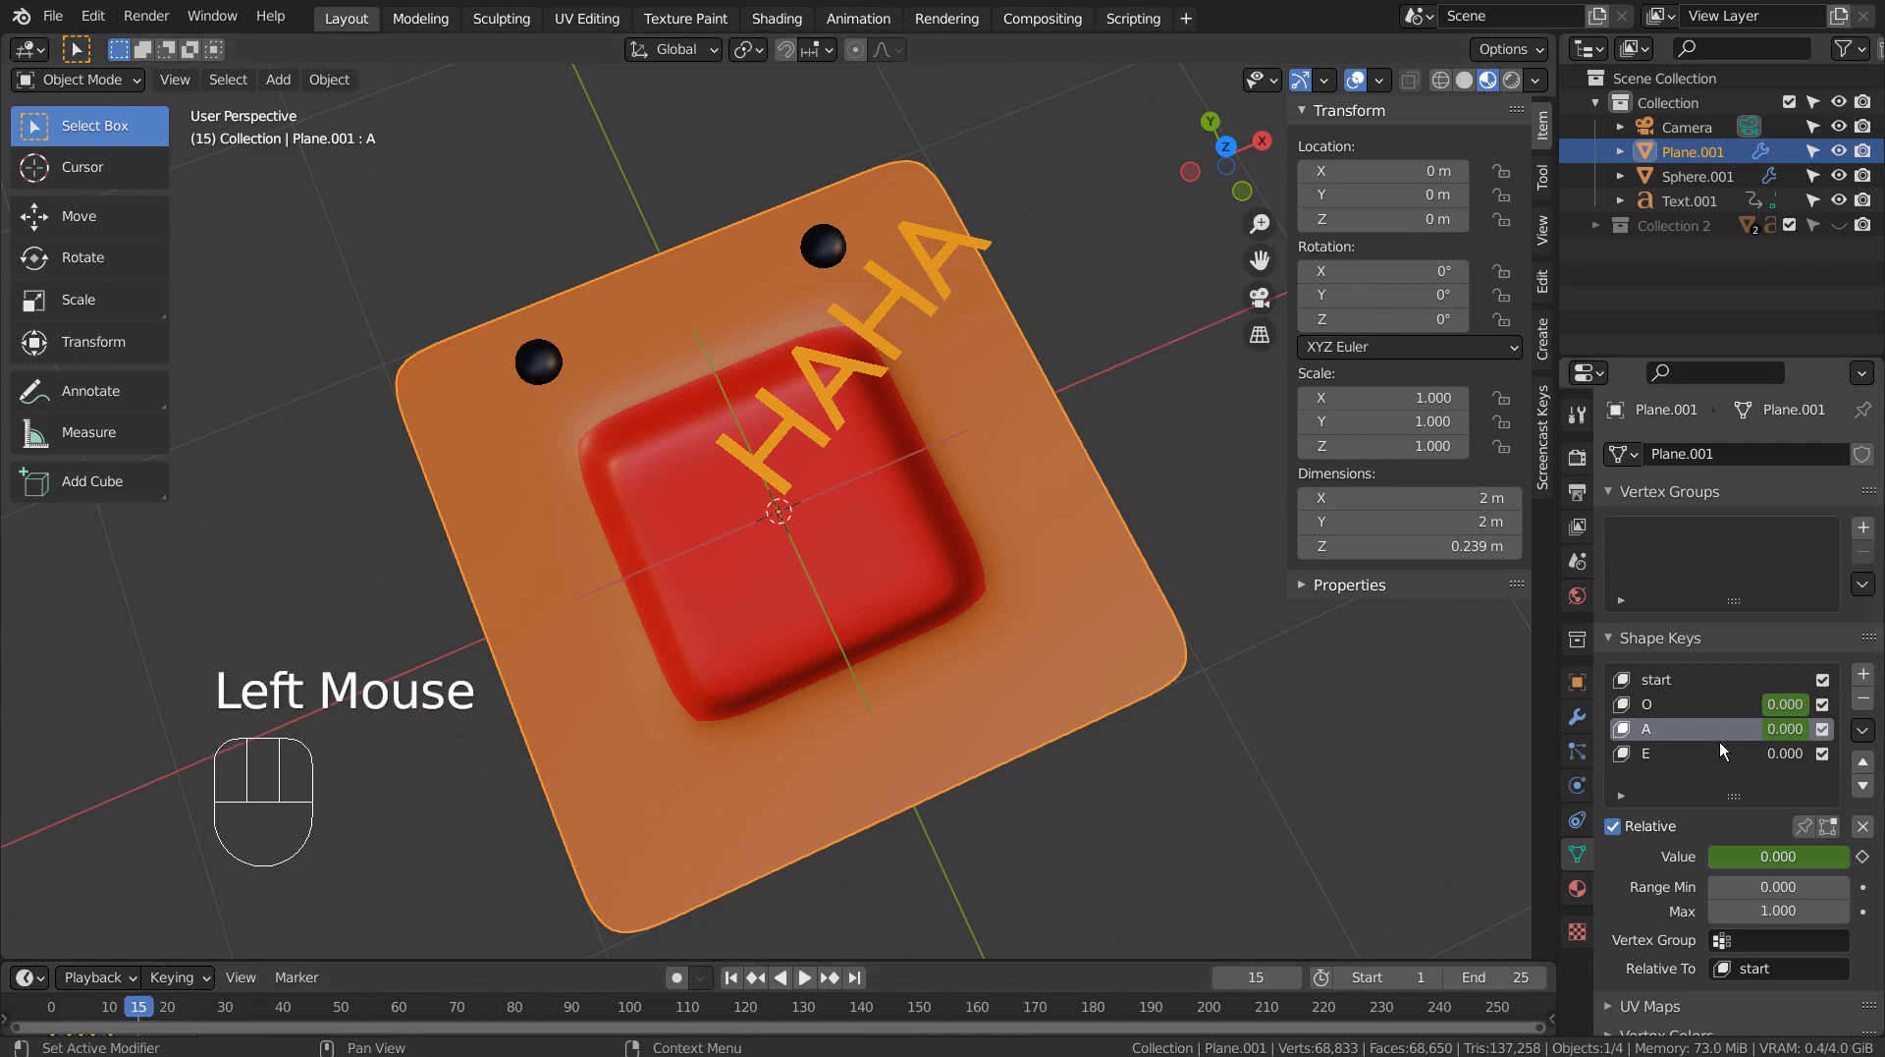
pyautogui.click(1720, 748)
pyautogui.press('i')
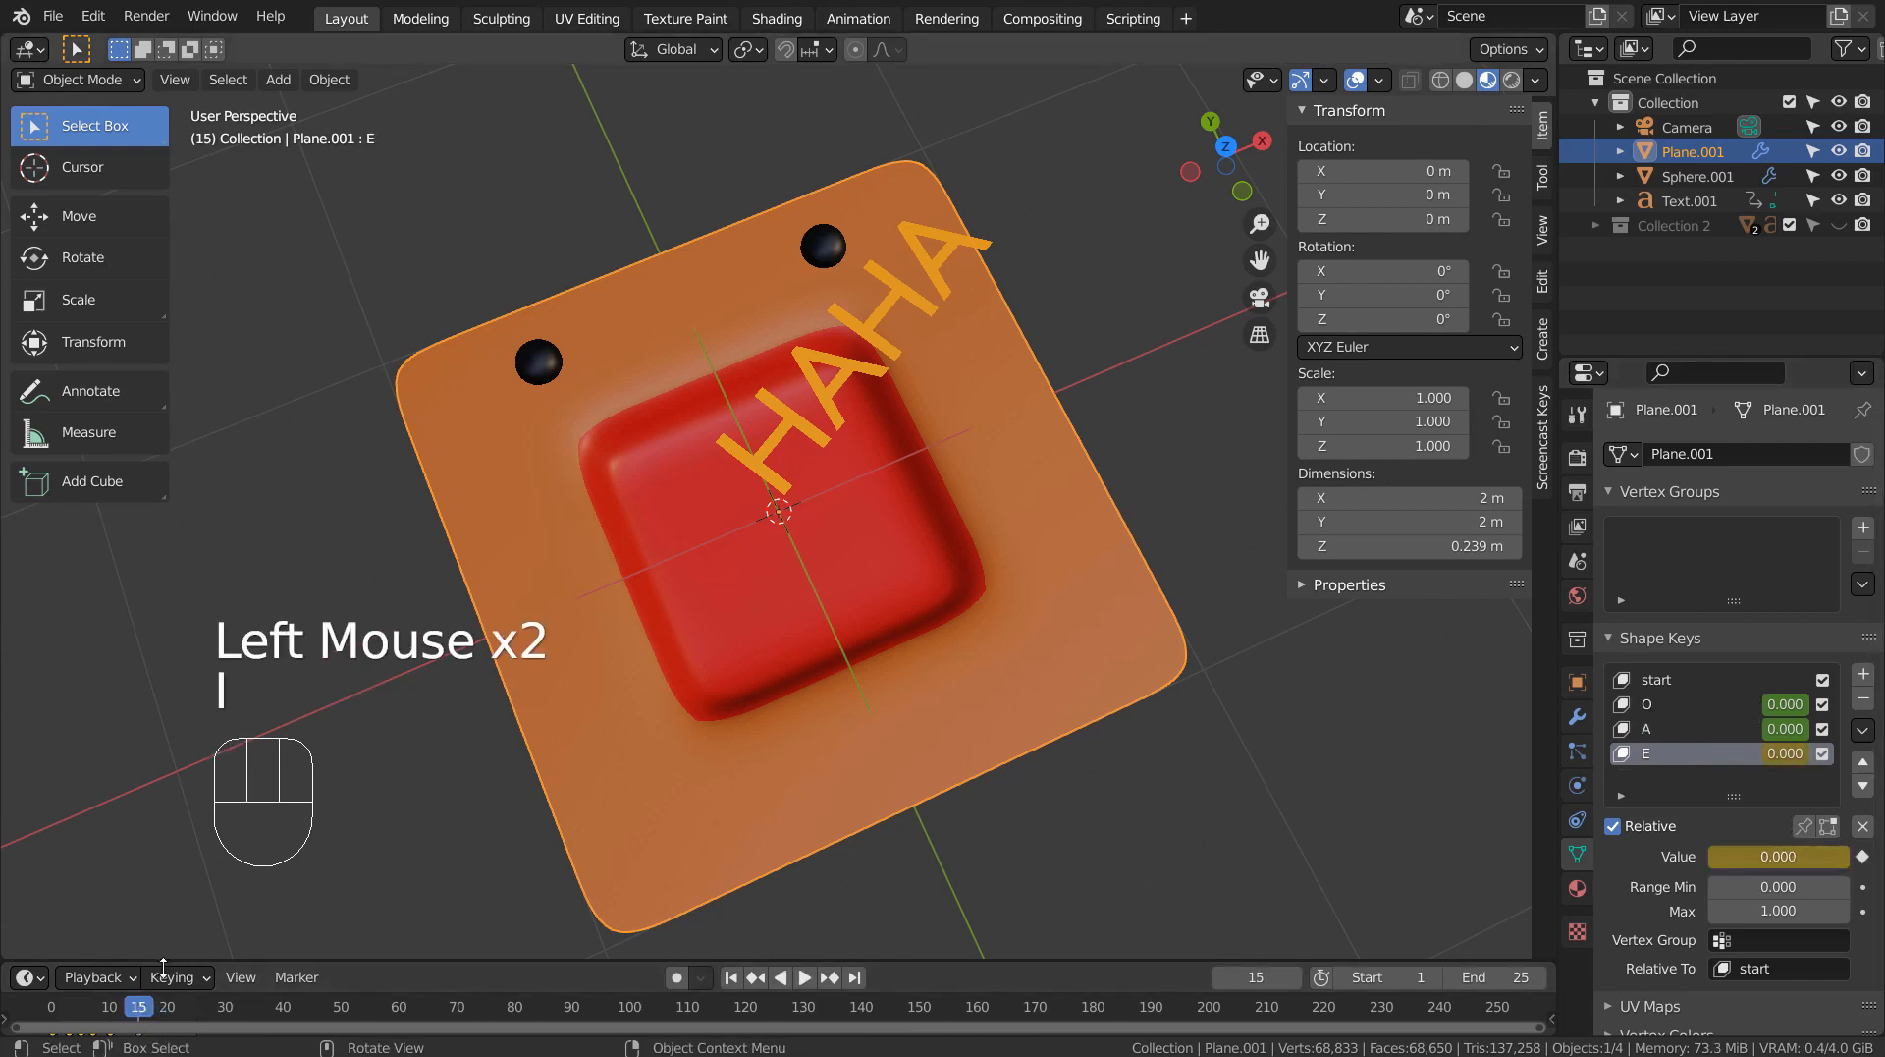
# Keyframe the E shape key at 1.000 on frame 13, scrub through the following frames to check it, and stop at frame 15.
pyautogui.click(127, 1011)
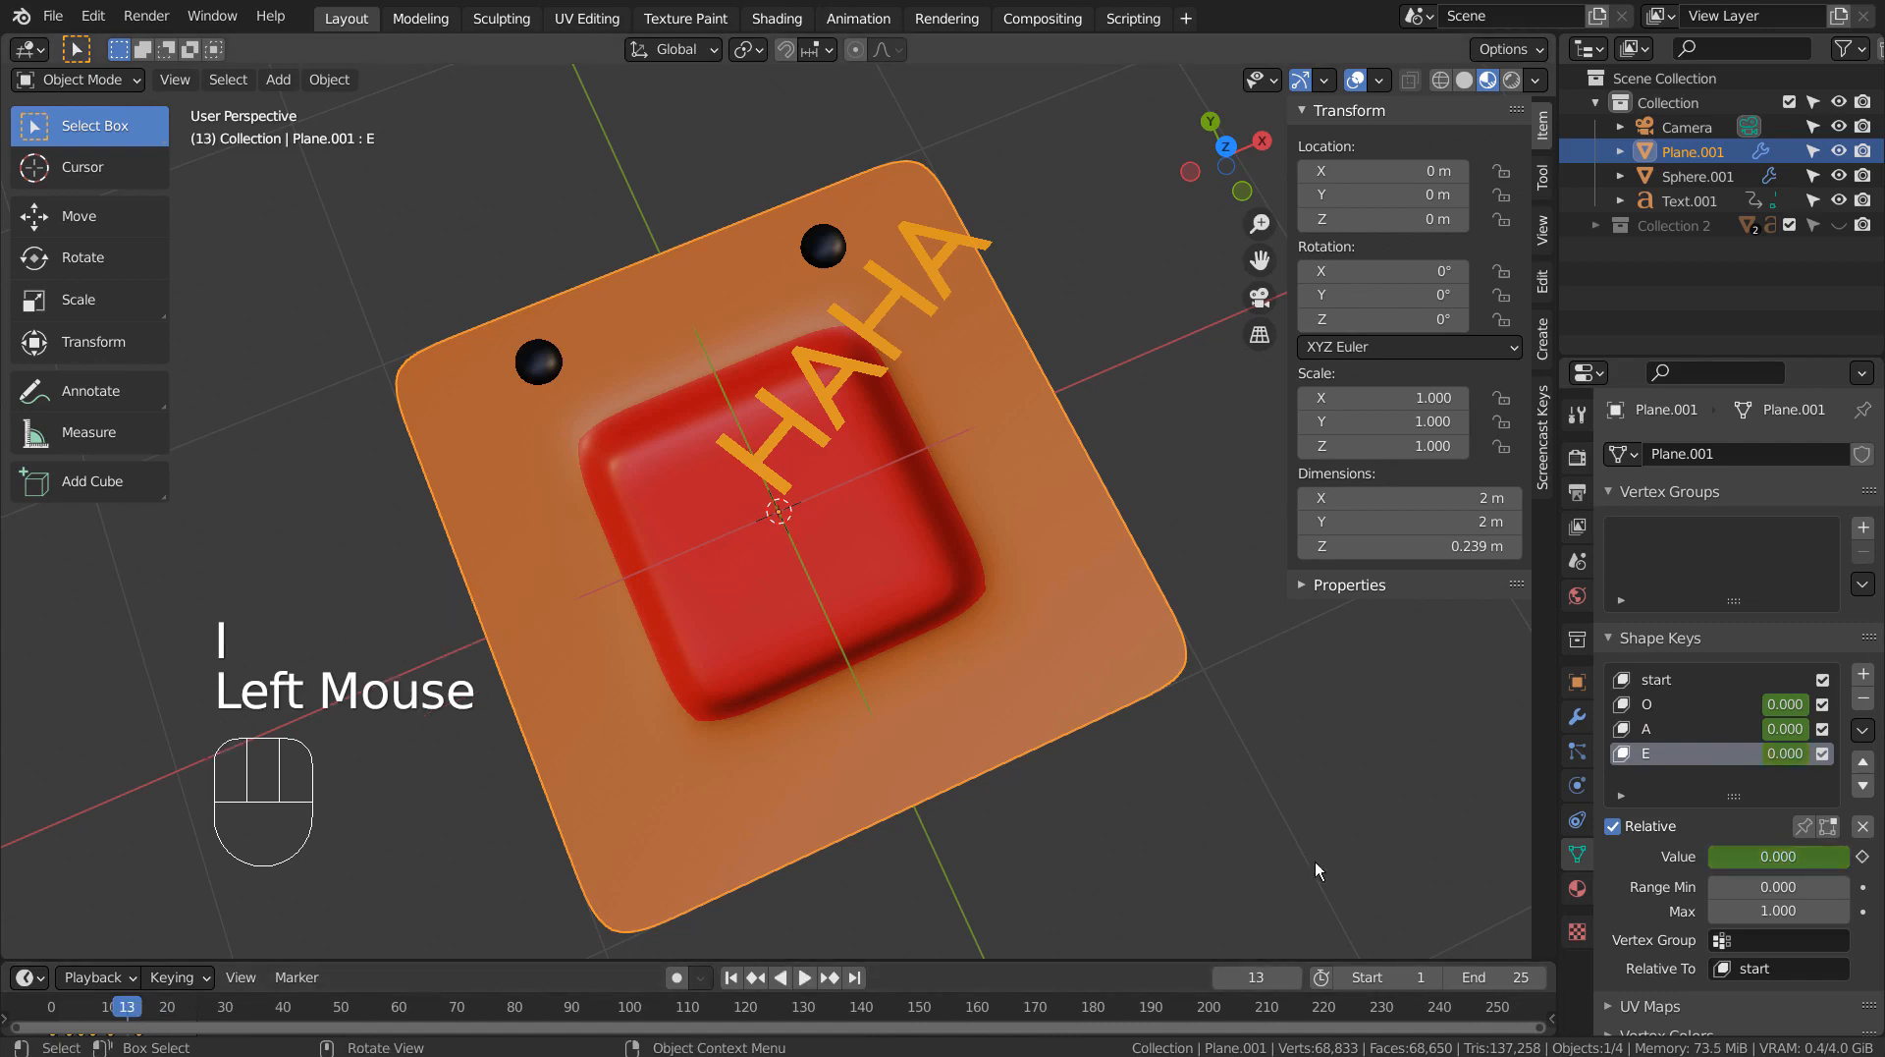
pyautogui.moveTo(1801, 856); pyautogui.dragTo(1846, 856)
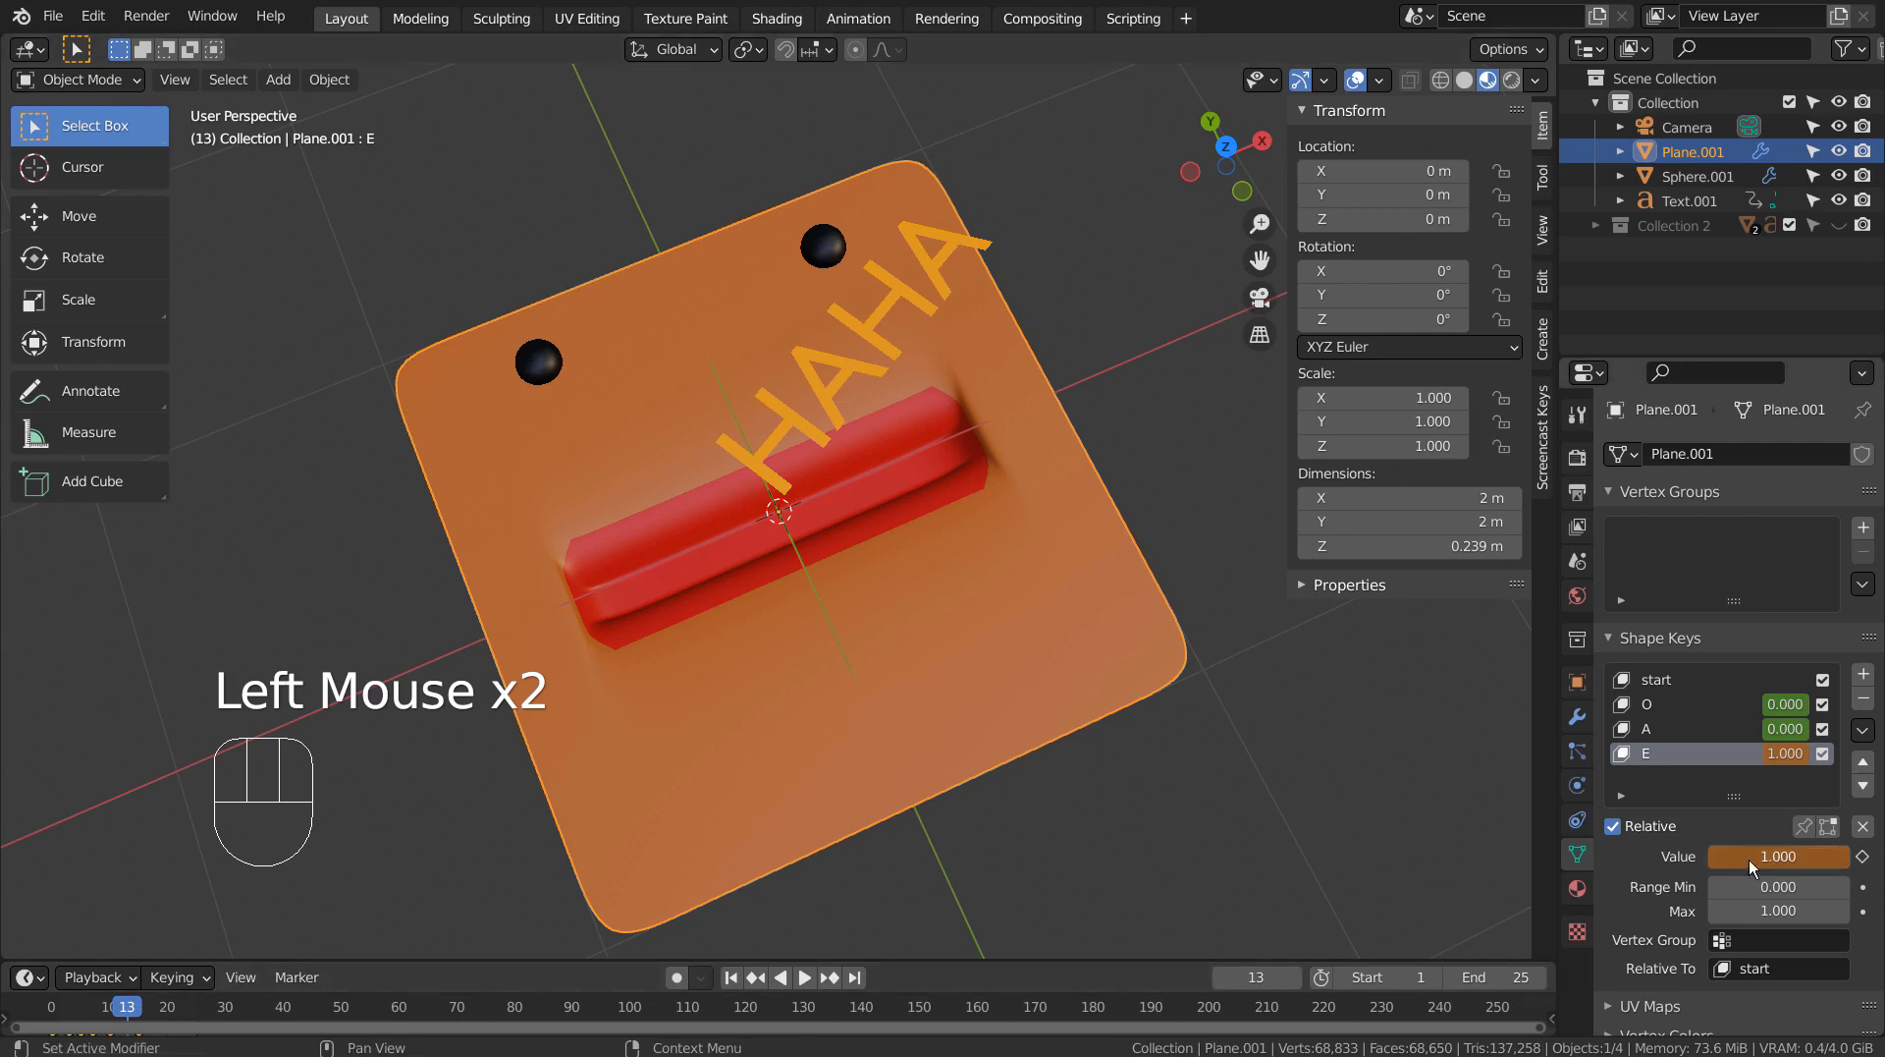
pyautogui.press('i')
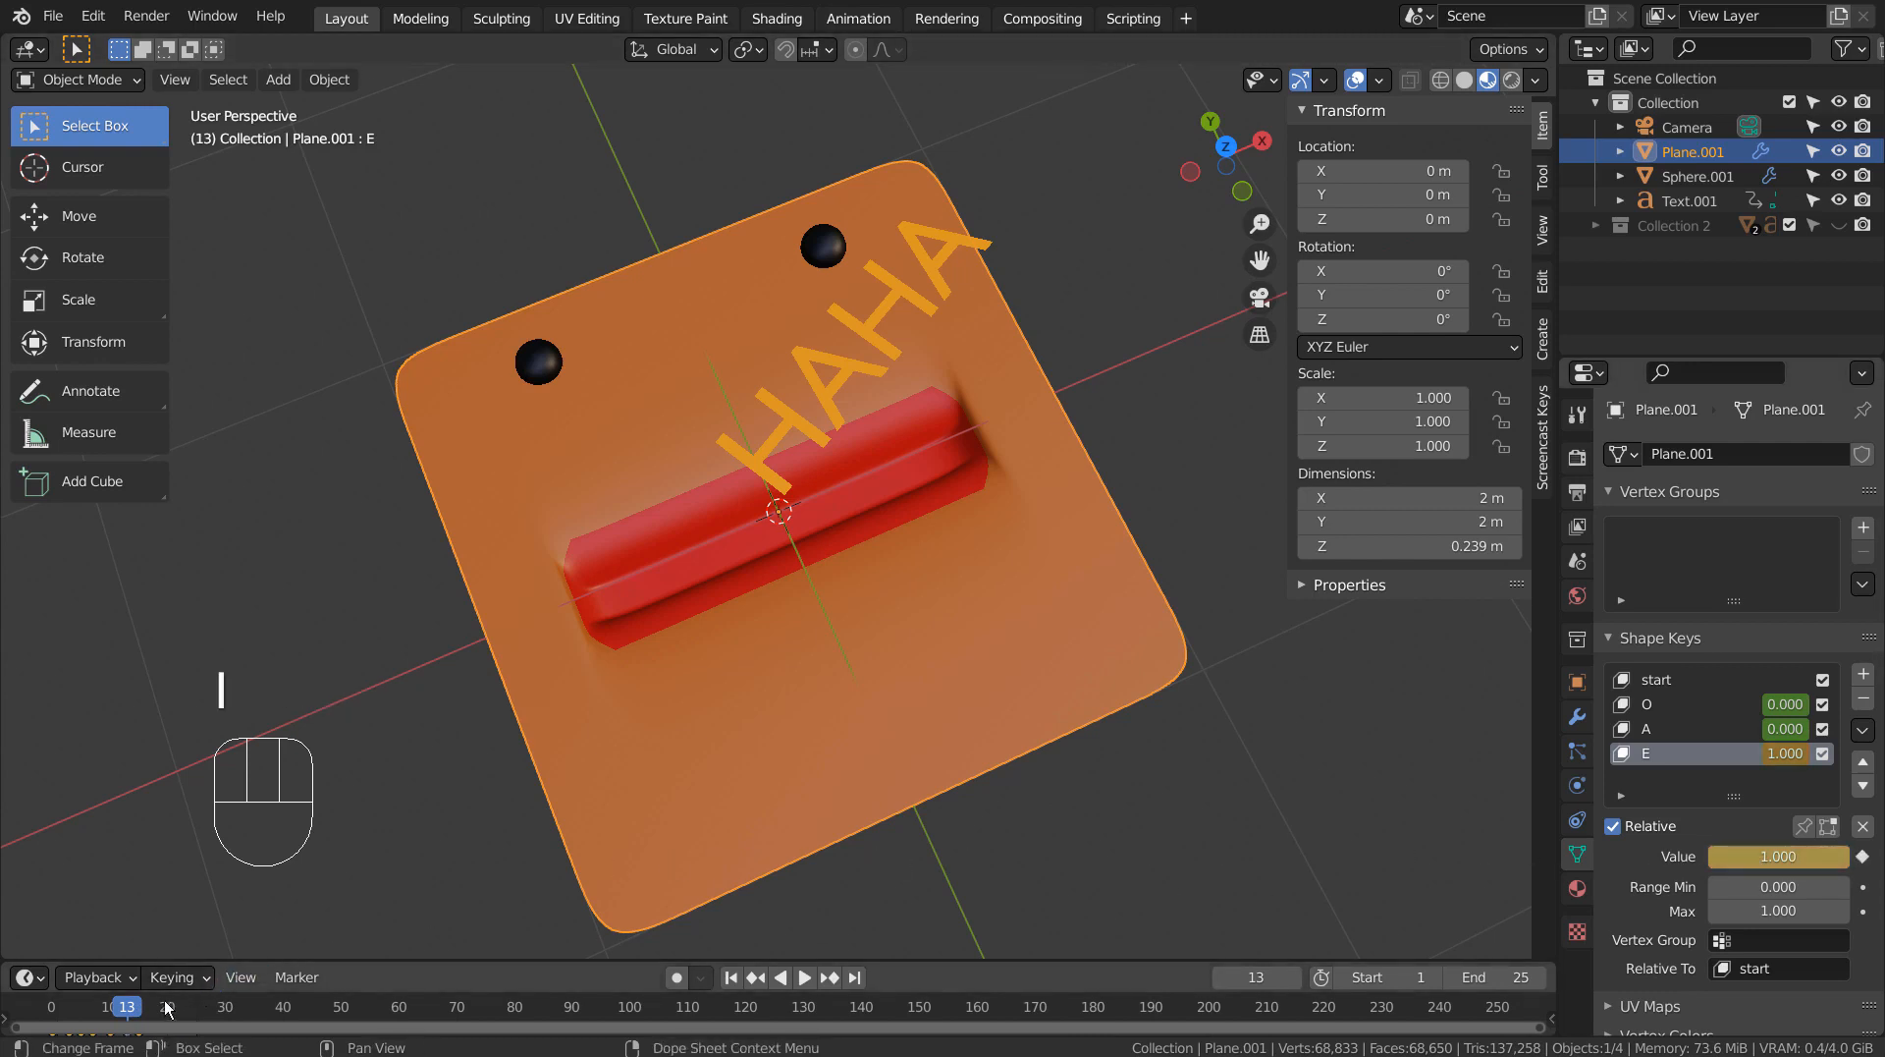
pyautogui.doubleClick(135, 1009)
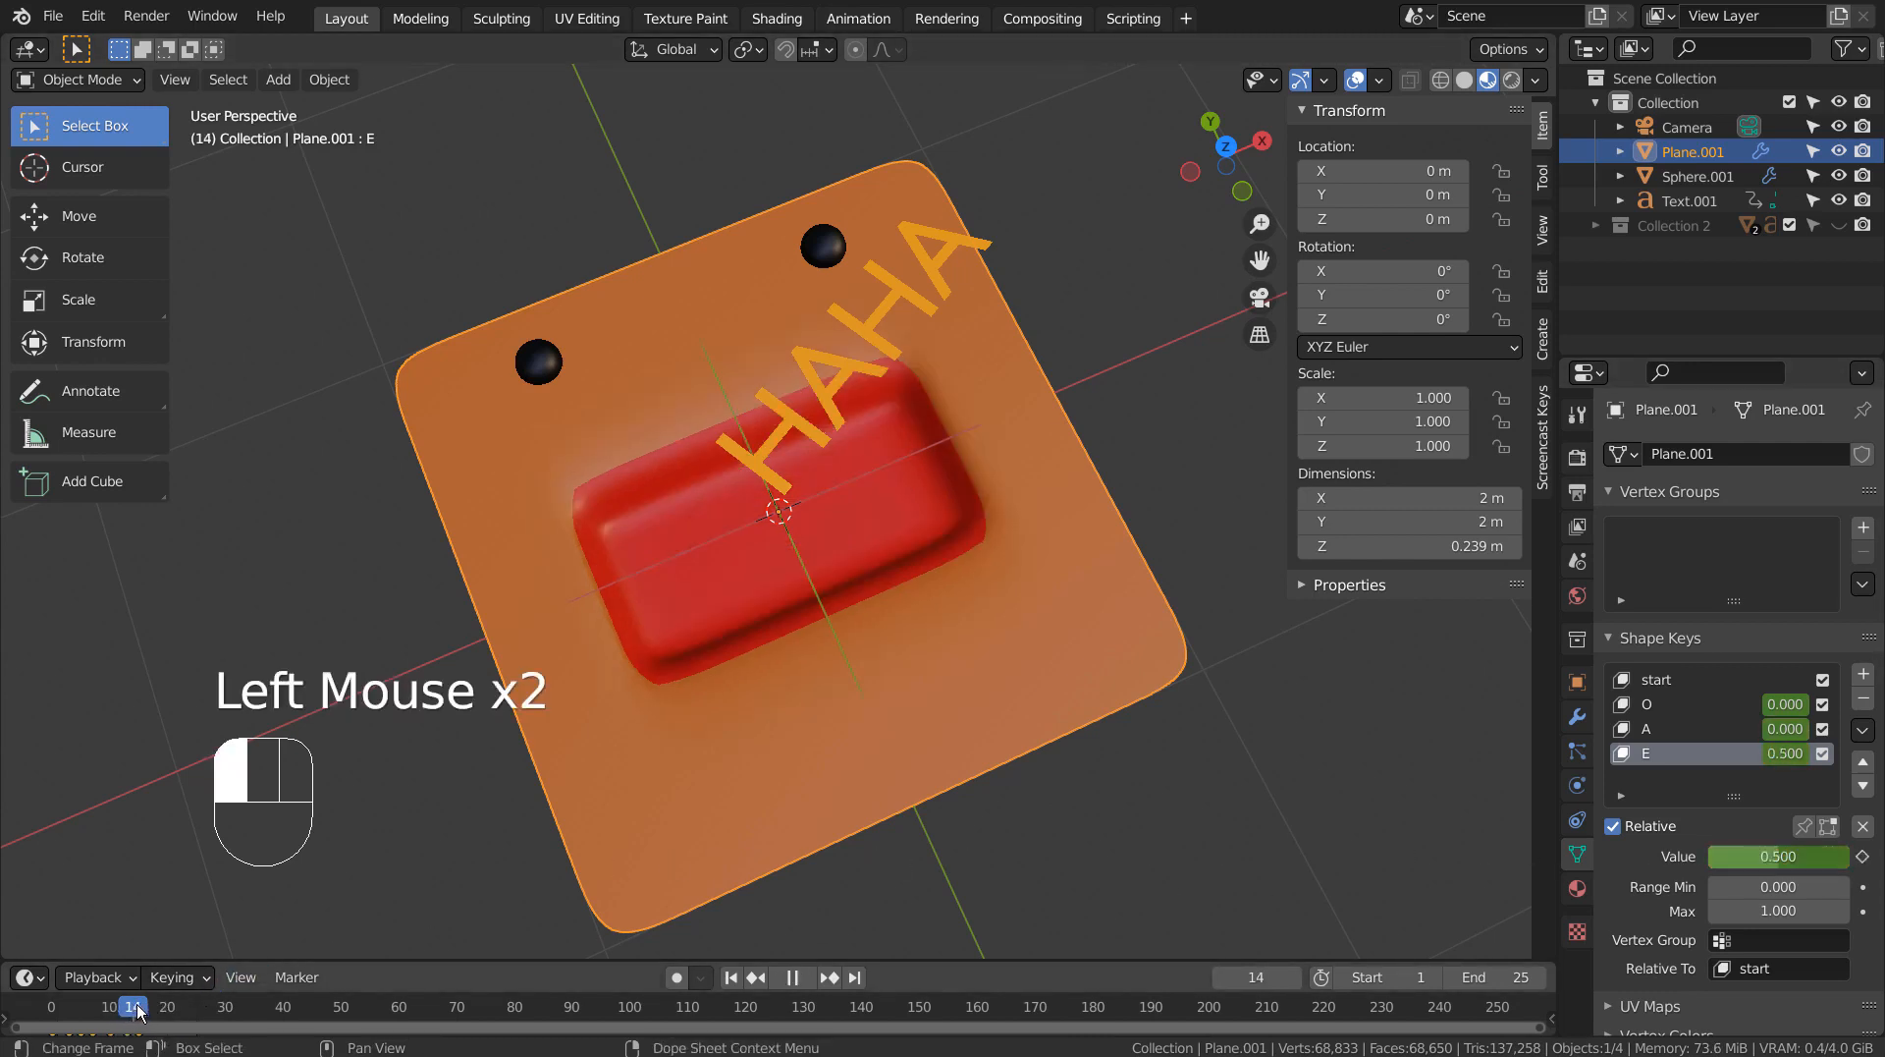
pyautogui.moveTo(138, 1009); pyautogui.dragTo(147, 1010)
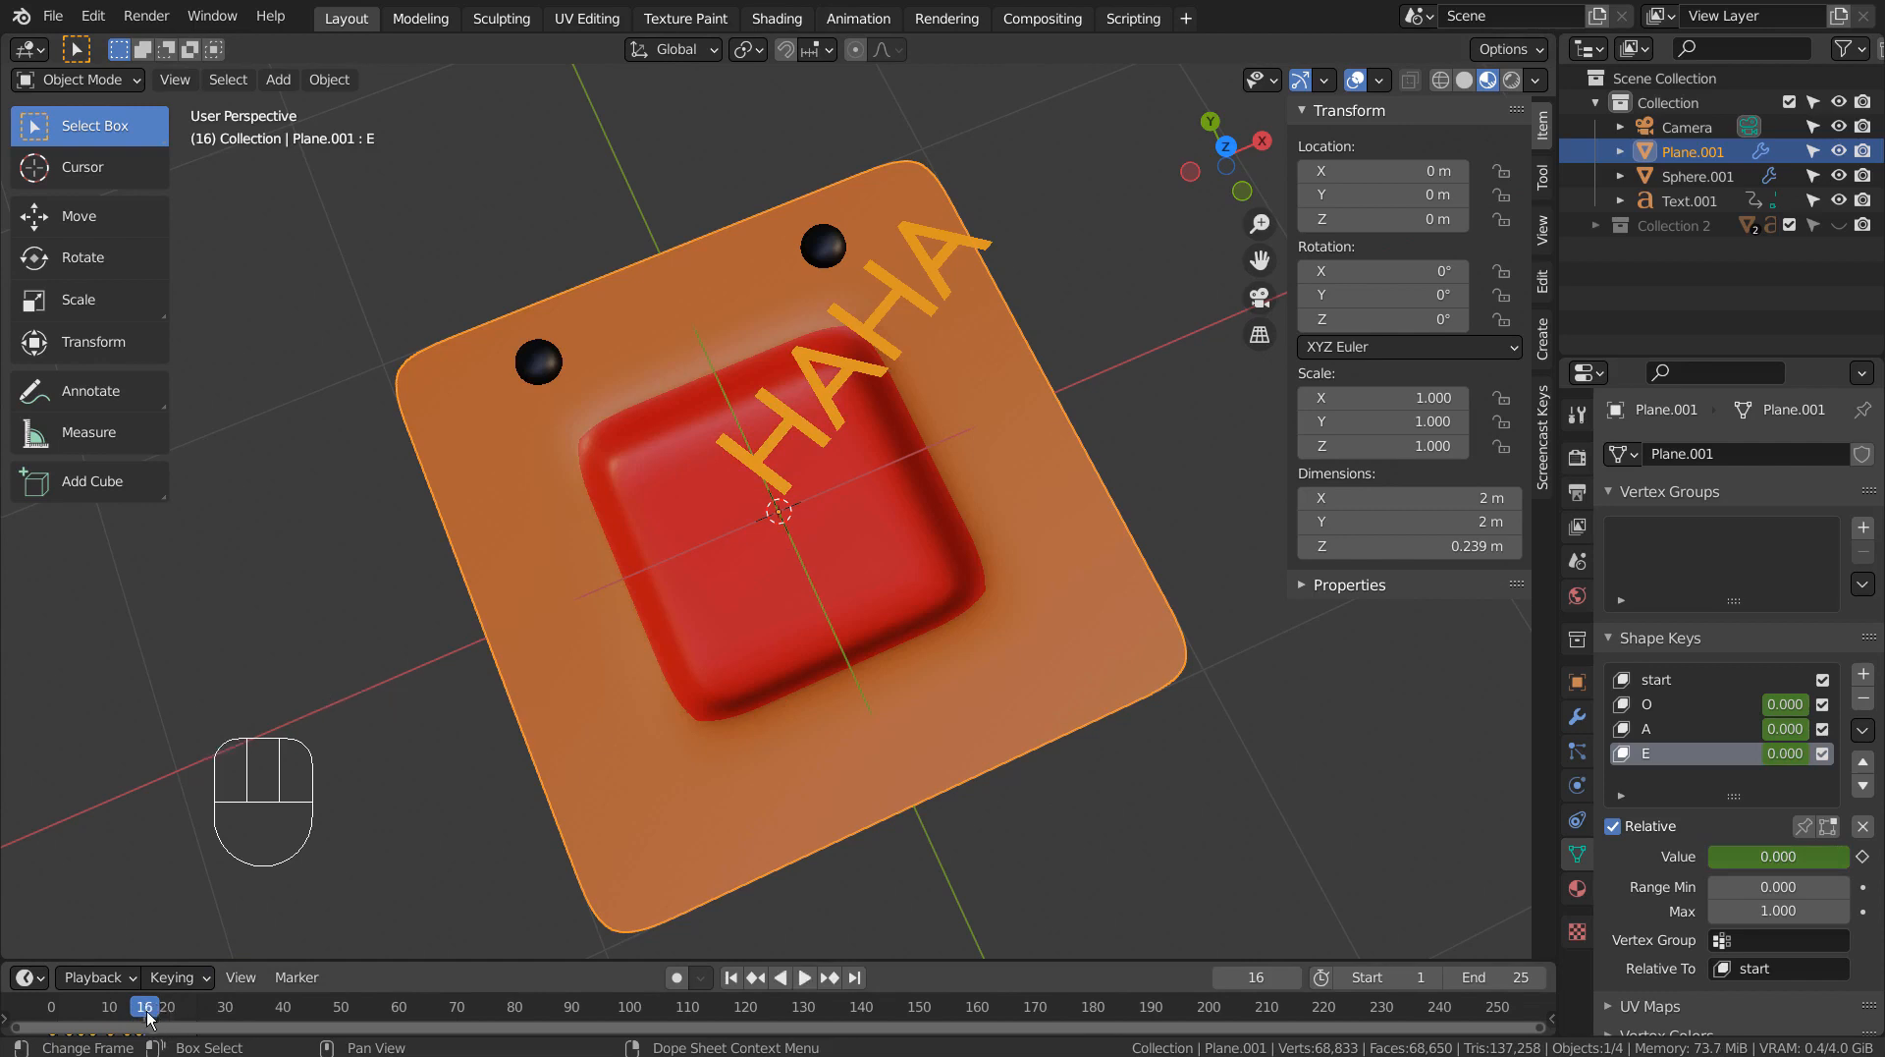
pyautogui.click(138, 1009)
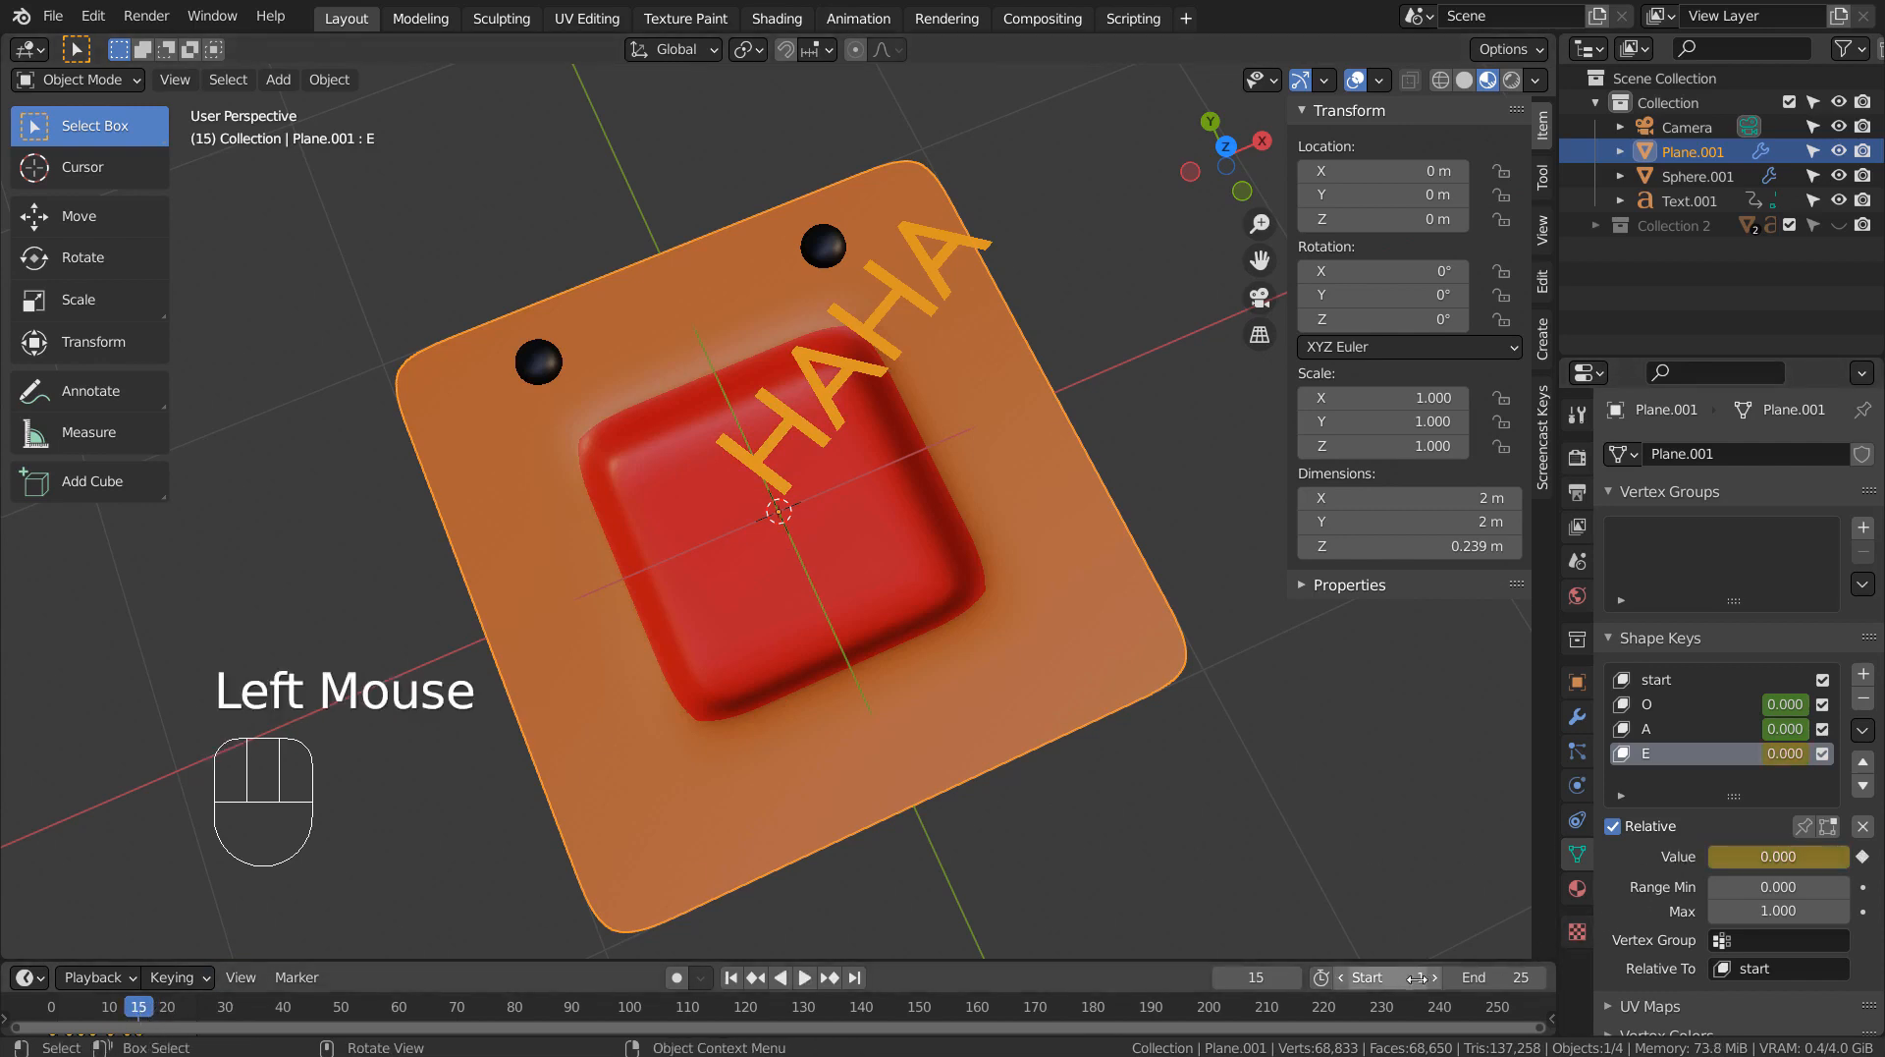
# Set the animation's end frame to 15.
pyautogui.click(1510, 972)
pyautogui.click(1494, 977)
pyautogui.write('15')
pyautogui.press('Return')
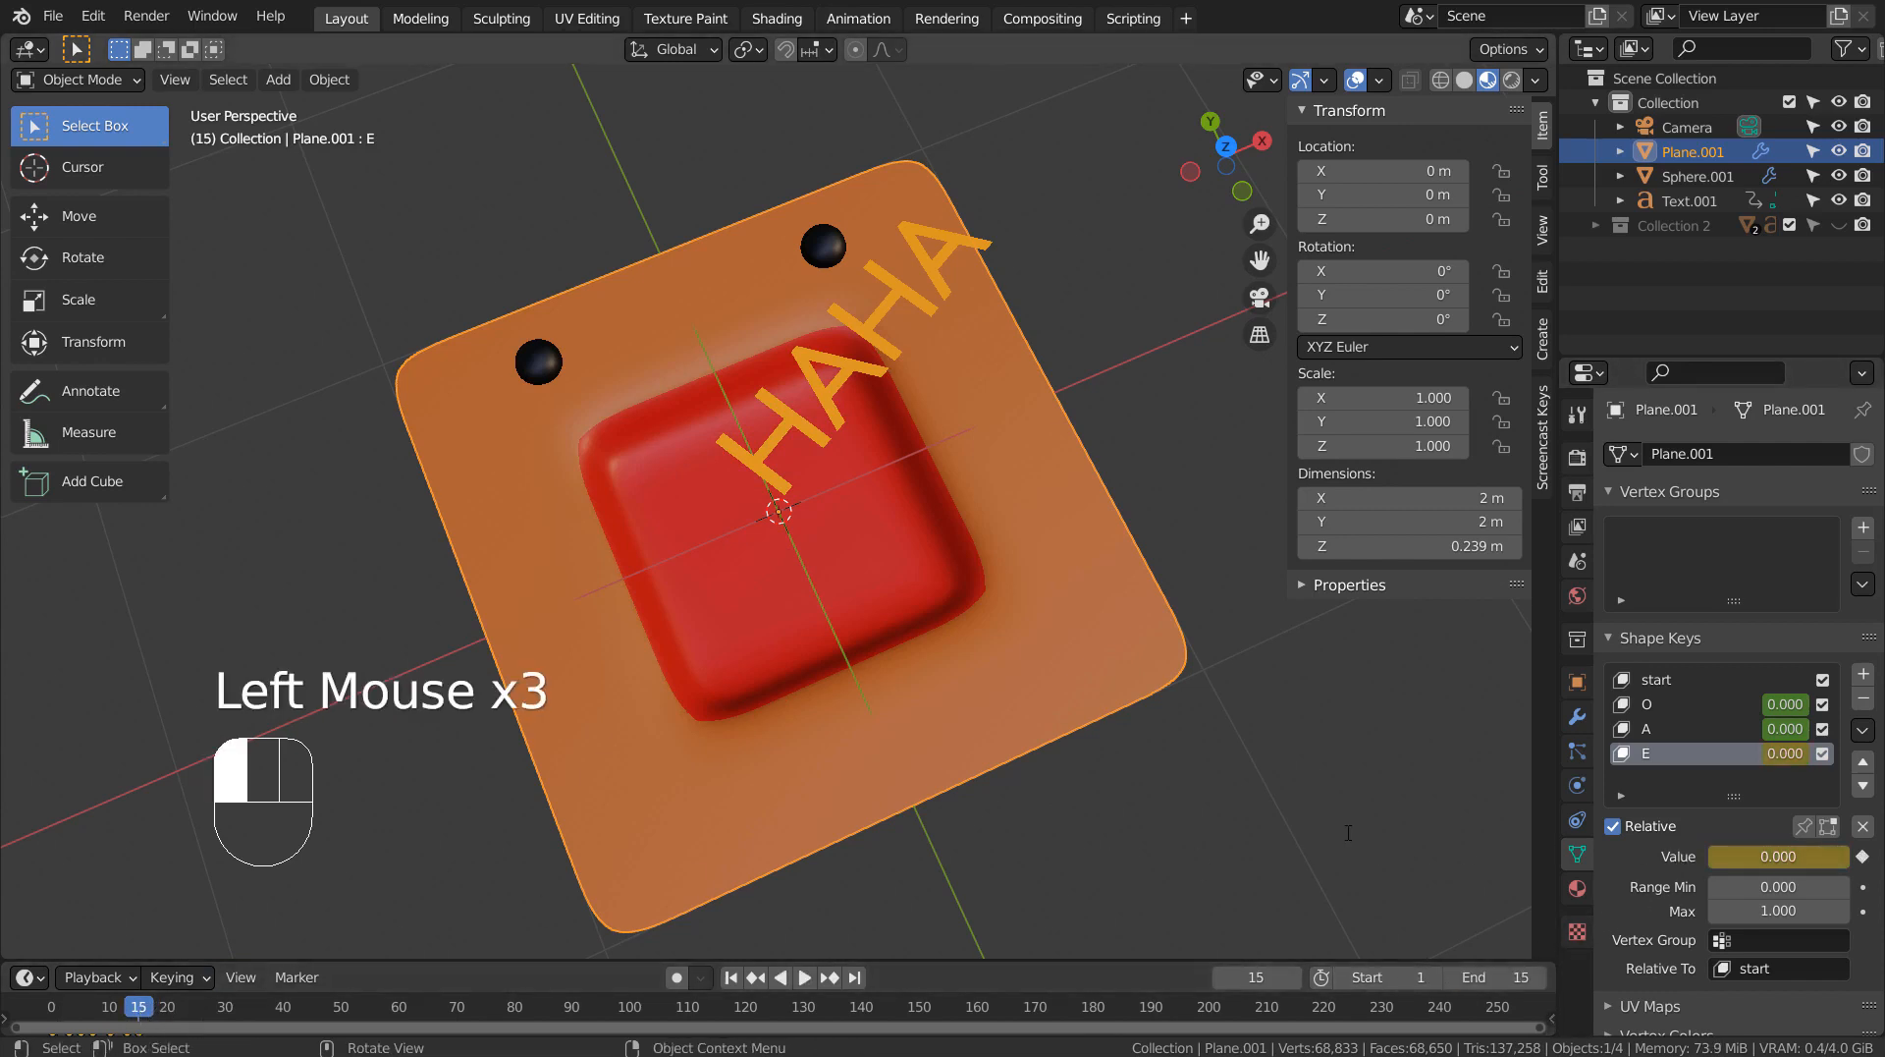
# Play the mouth animation from the start to check the shape keys and return to frame 1.
pyautogui.click(731, 977)
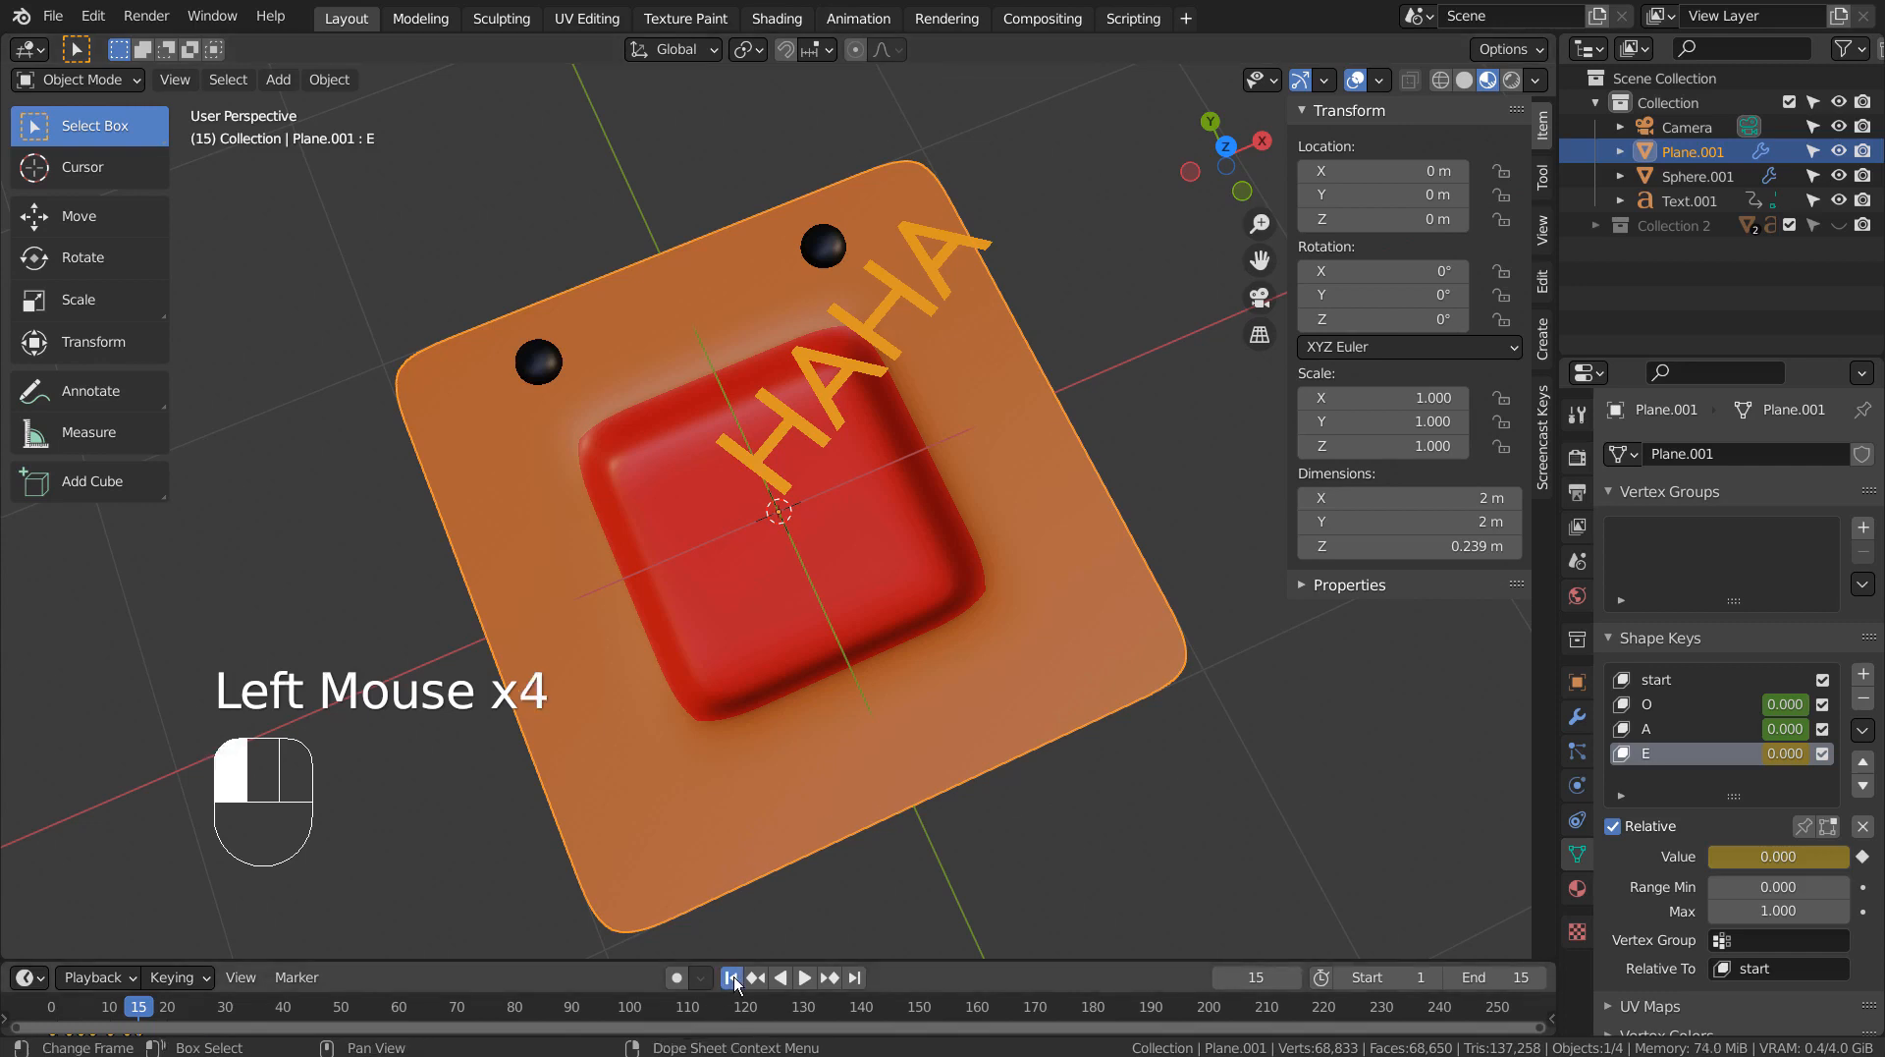
pyautogui.click(806, 984)
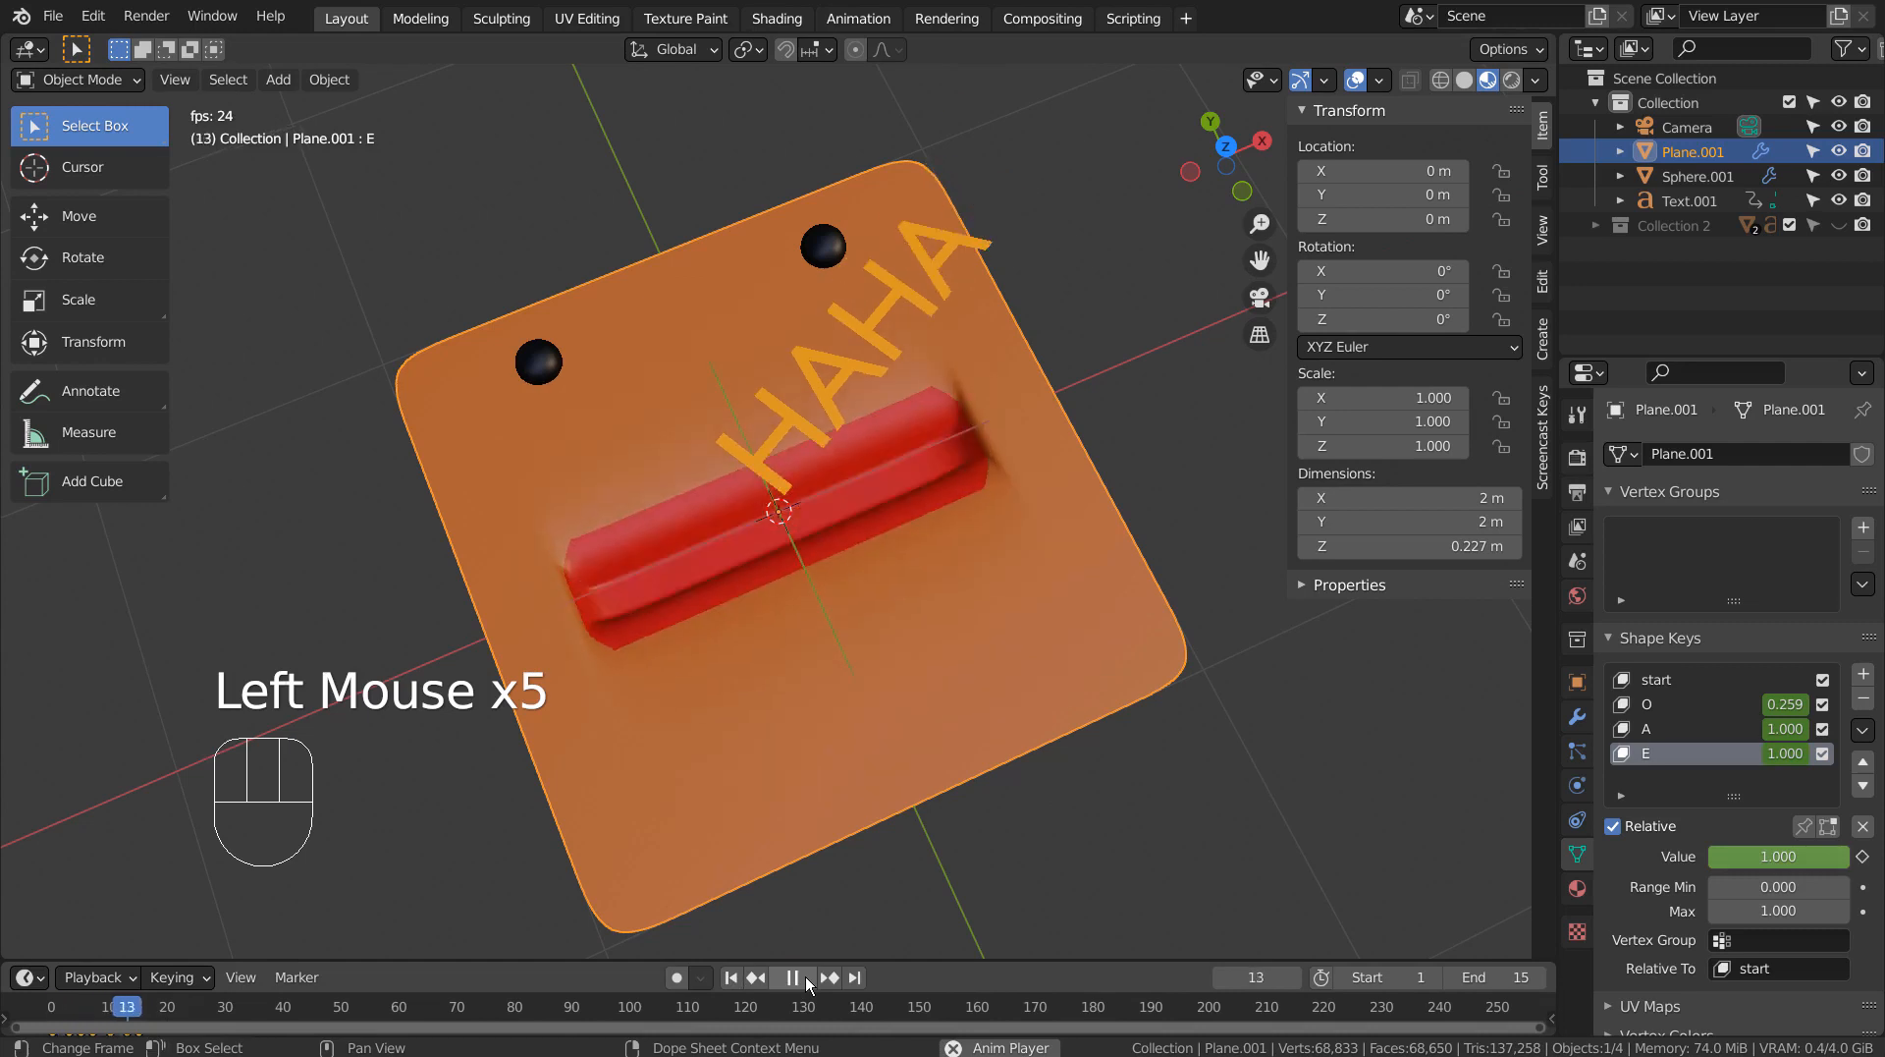
pyautogui.click(806, 984)
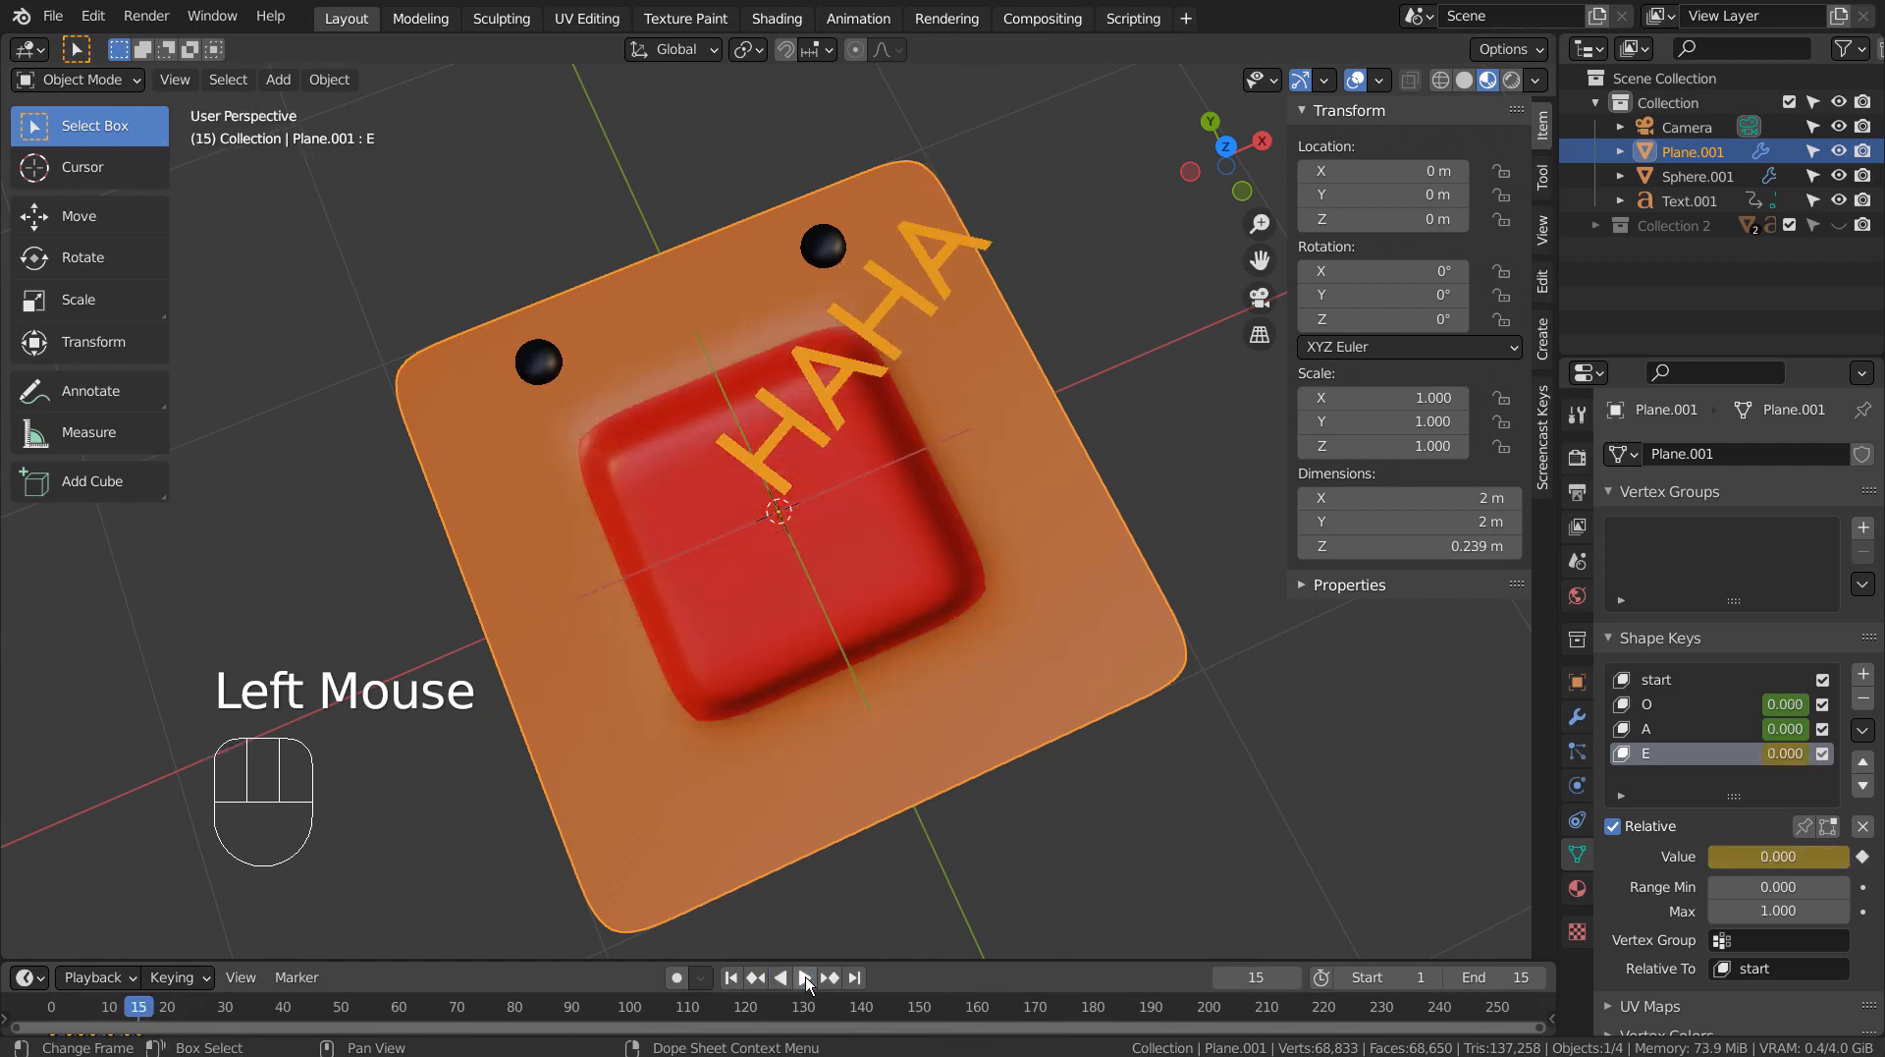
pyautogui.click(732, 976)
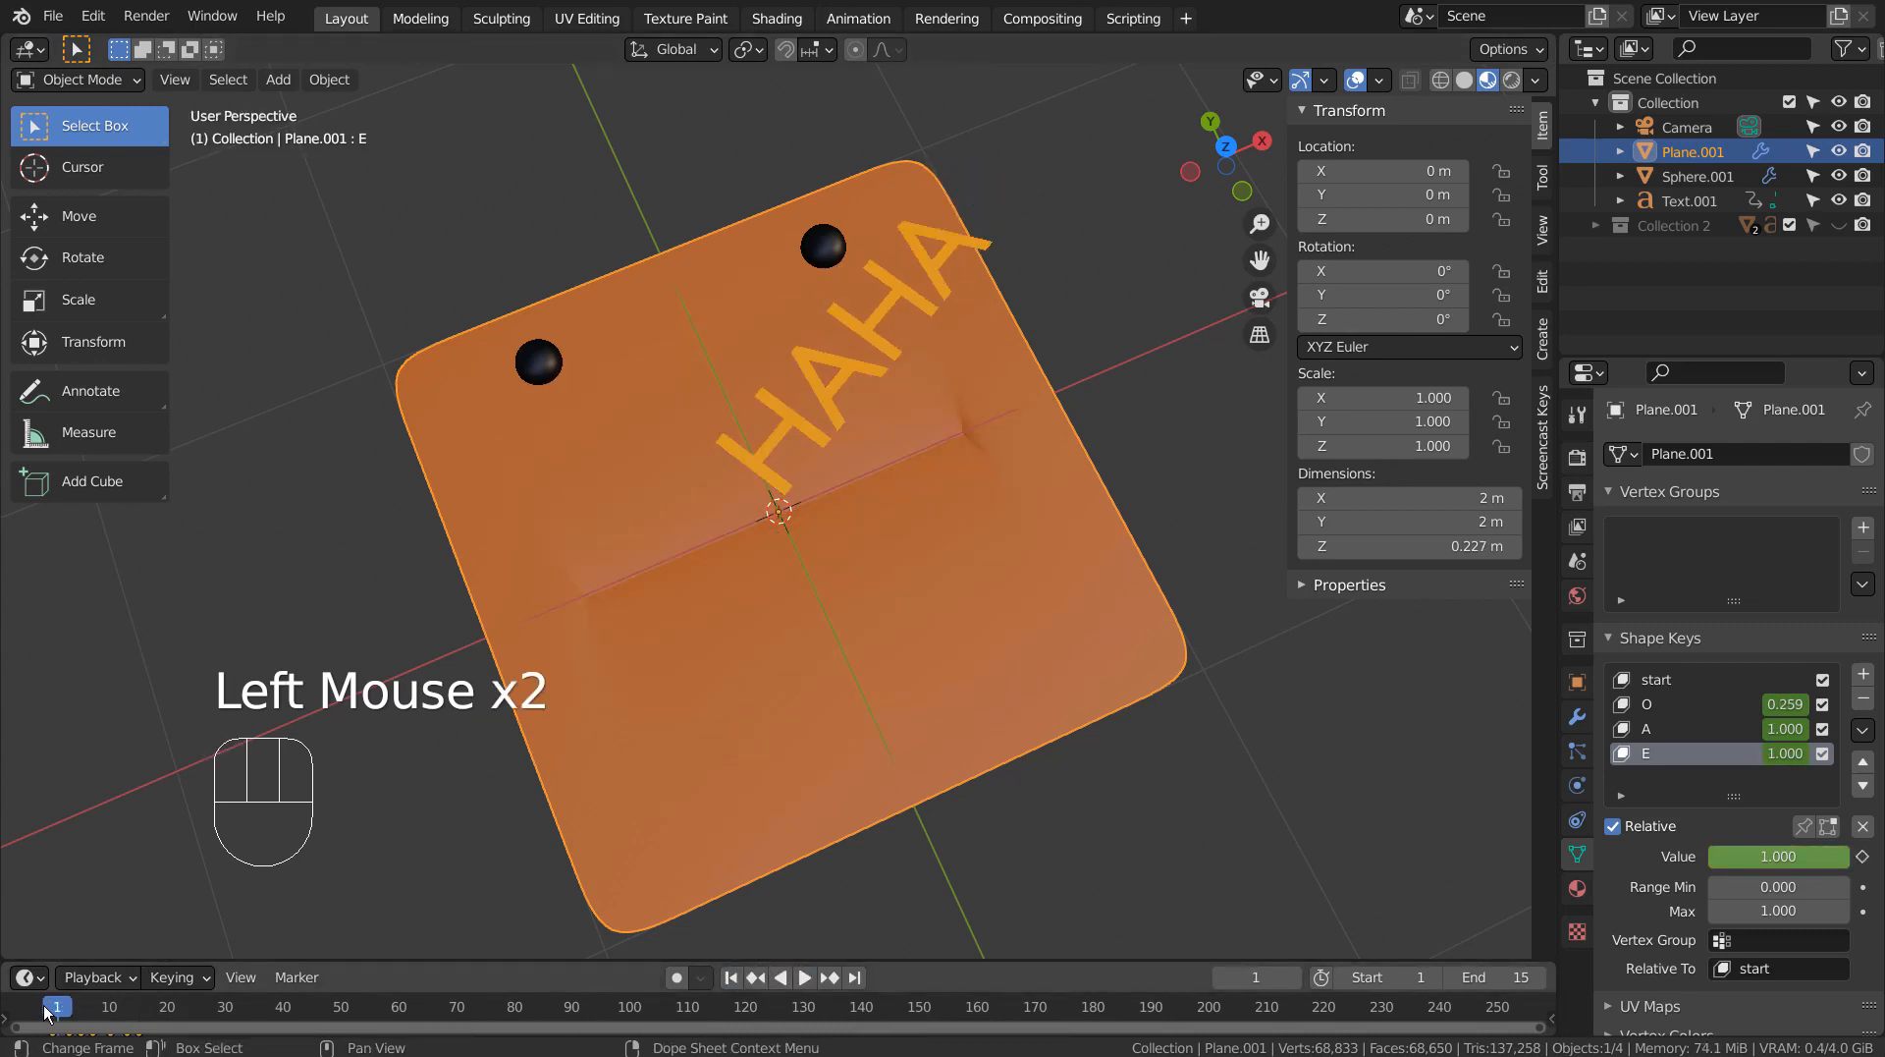
# Set the O, A and E shape keys to 0.000 on frame 0 and keyframe all three values there.
pyautogui.moveTo(46, 1012); pyautogui.dragTo(54, 1013)
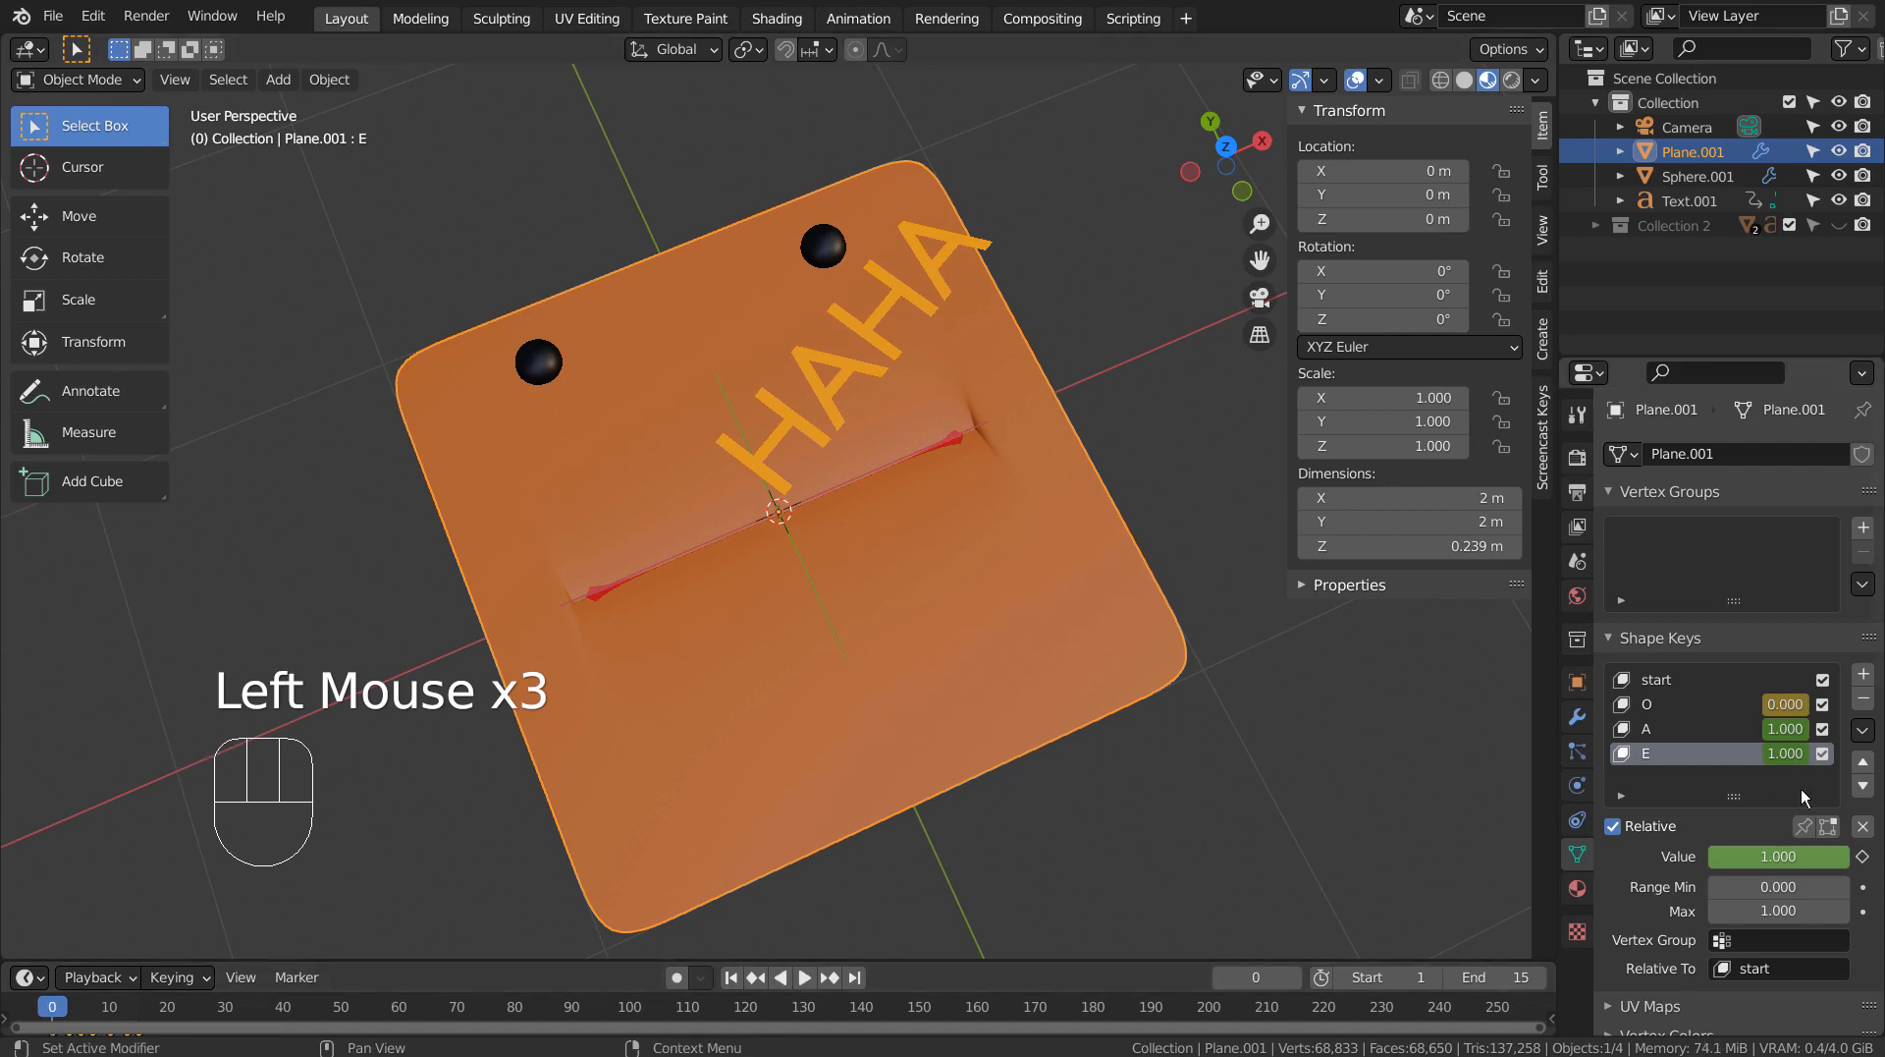
pyautogui.click(1725, 709)
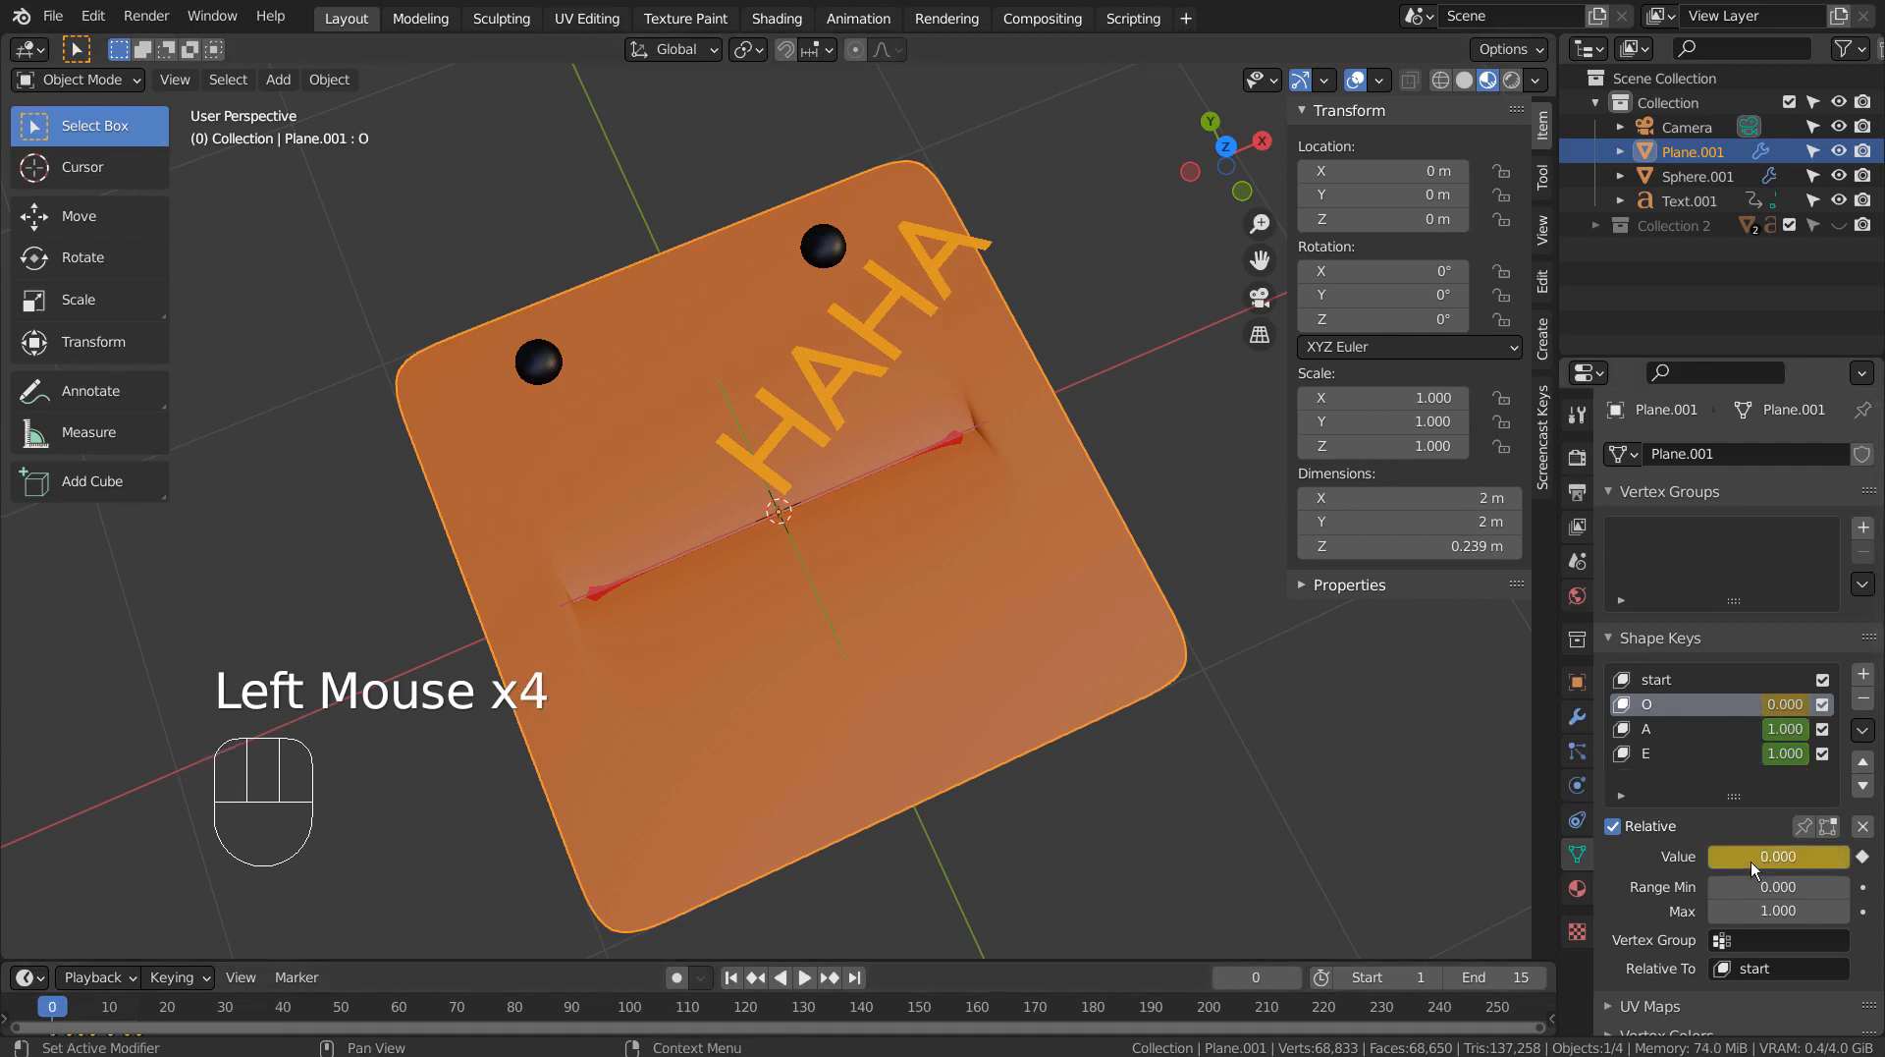
pyautogui.moveTo(1752, 858); pyautogui.dragTo(1660, 857)
pyautogui.click(1718, 735)
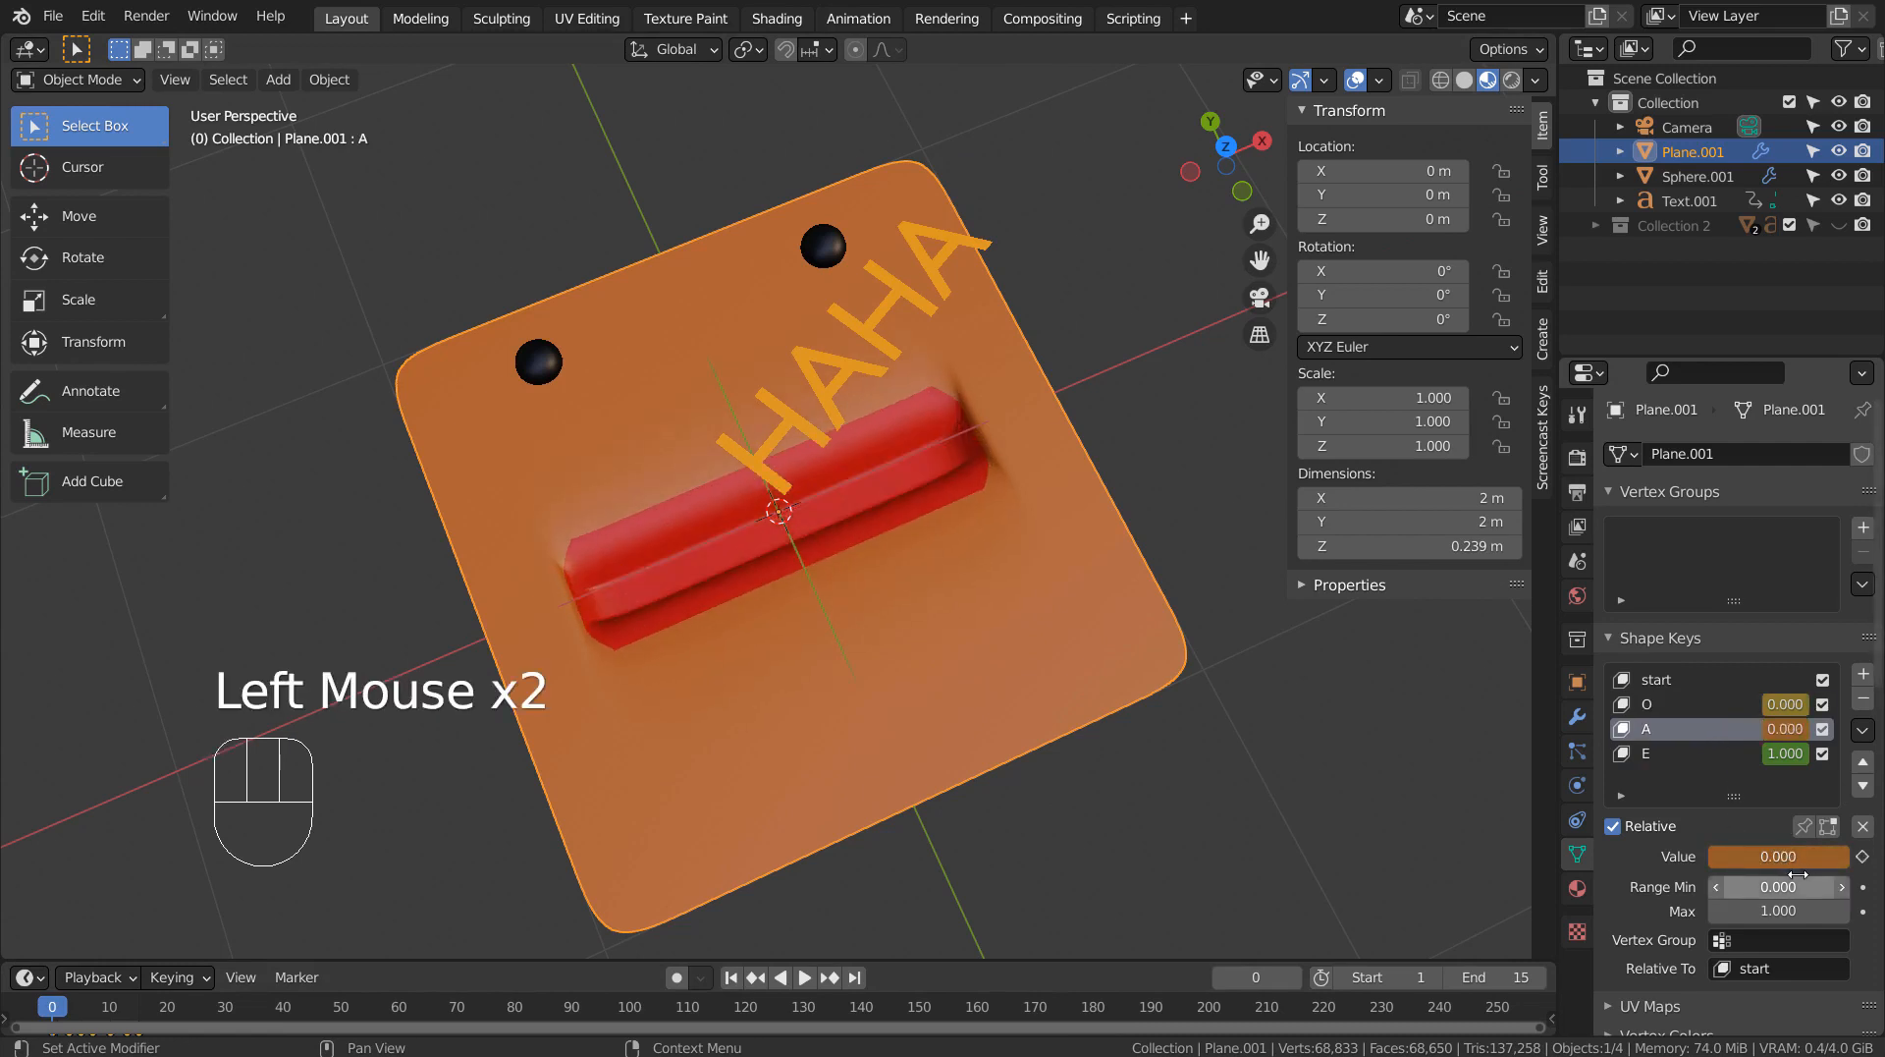
pyautogui.click(1701, 754)
pyautogui.moveTo(1811, 854); pyautogui.dragTo(1699, 855)
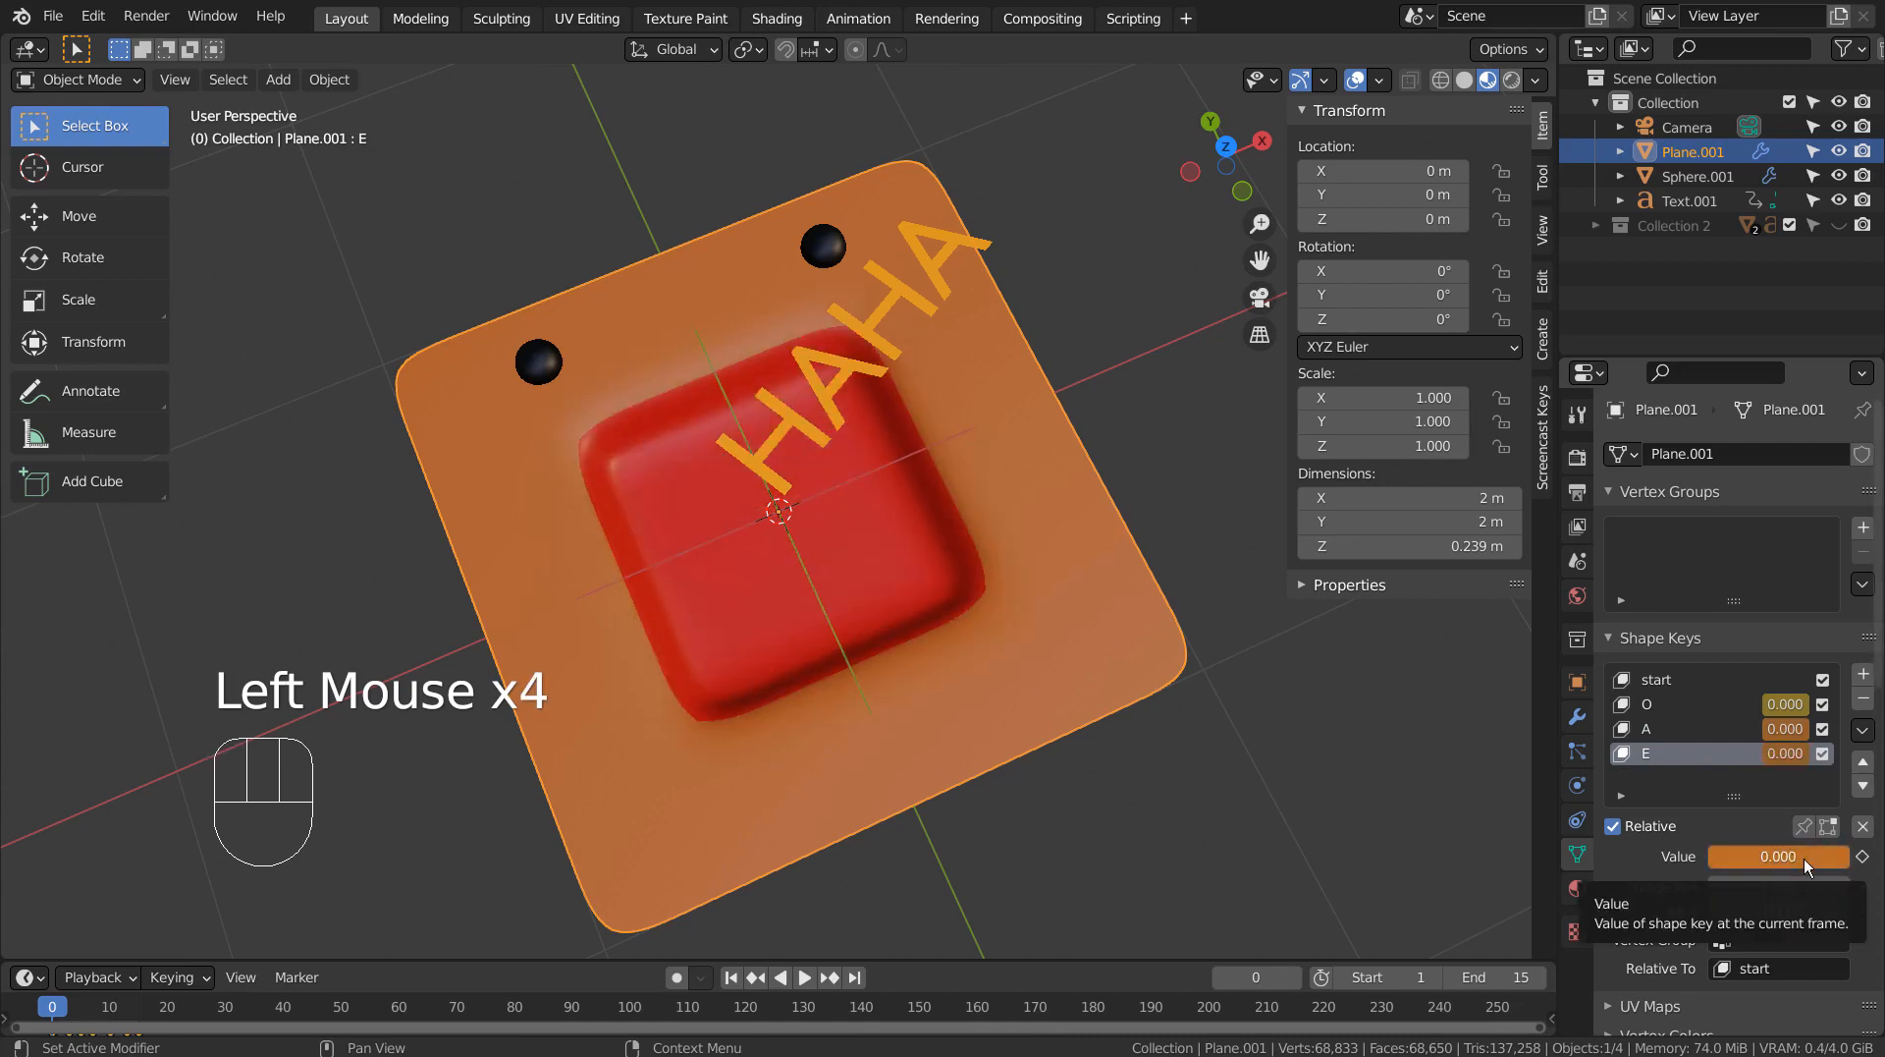
pyautogui.press('i')
pyautogui.click(1731, 735)
pyautogui.press('i')
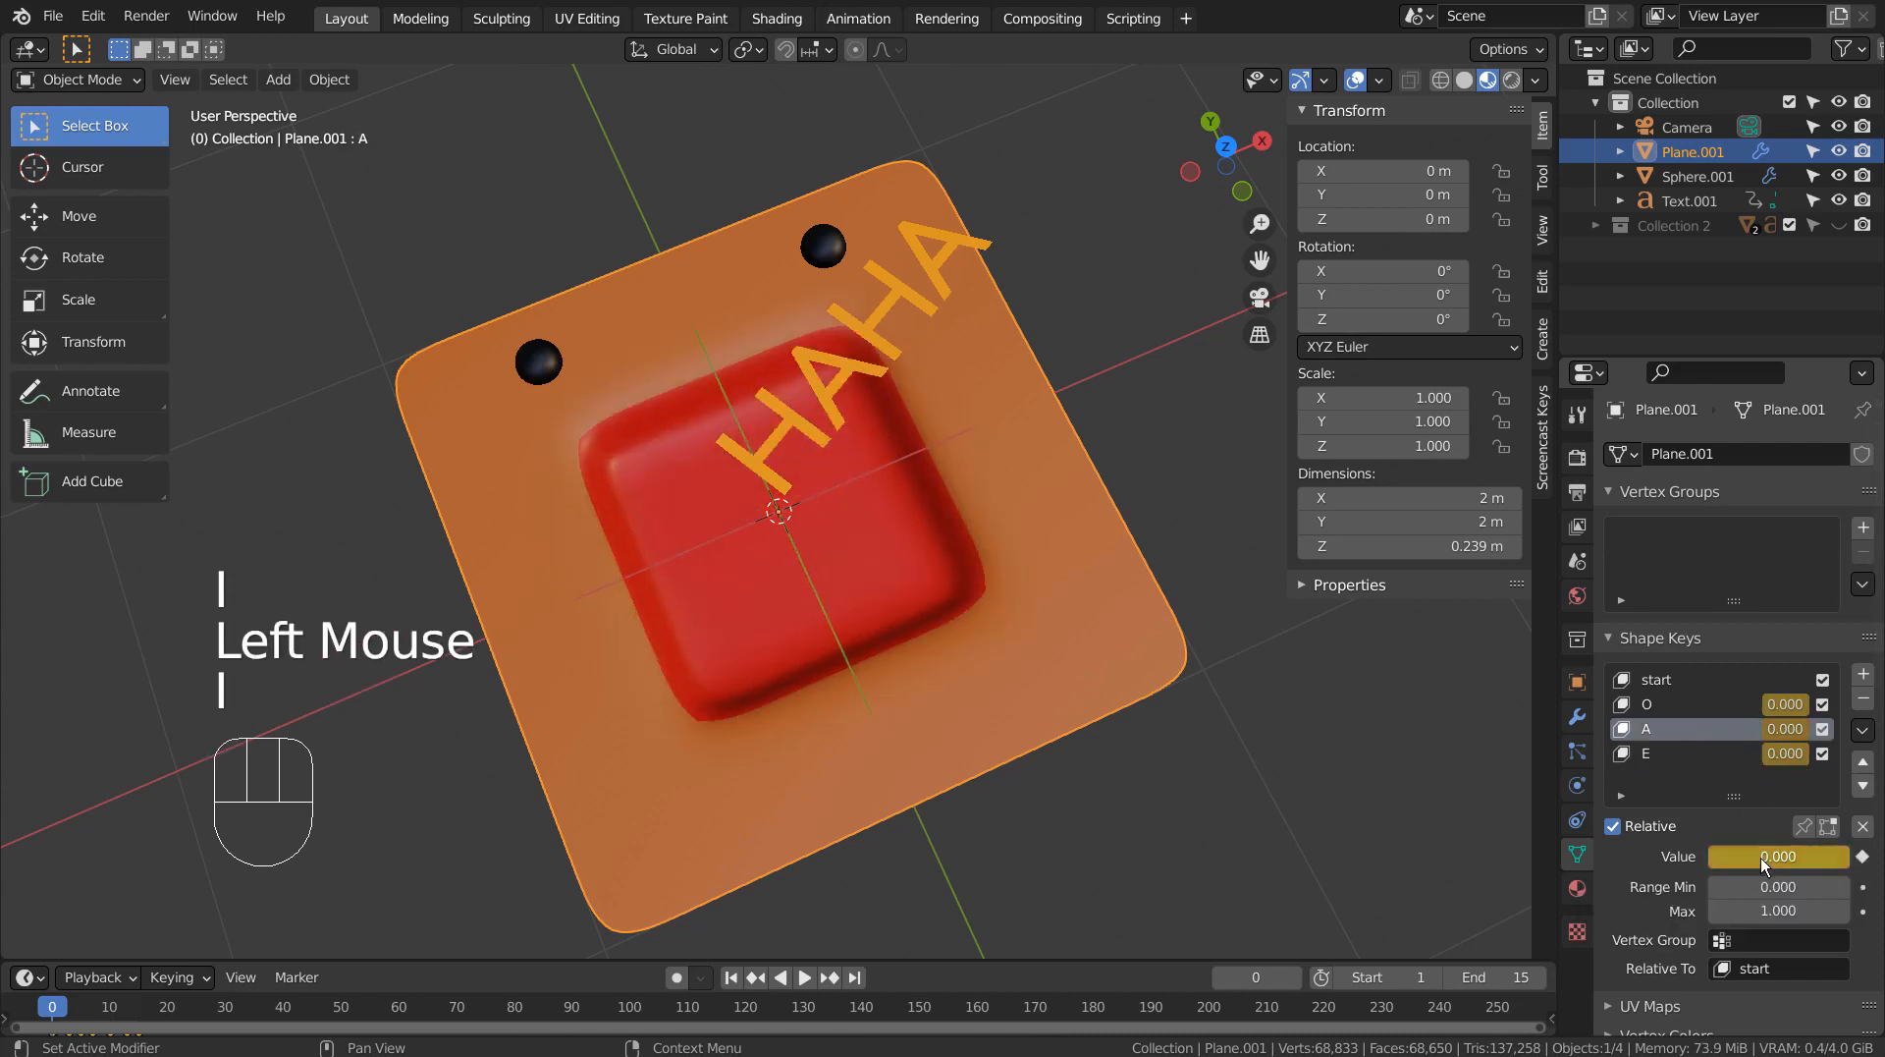
pyautogui.click(1693, 705)
pyautogui.press('i')
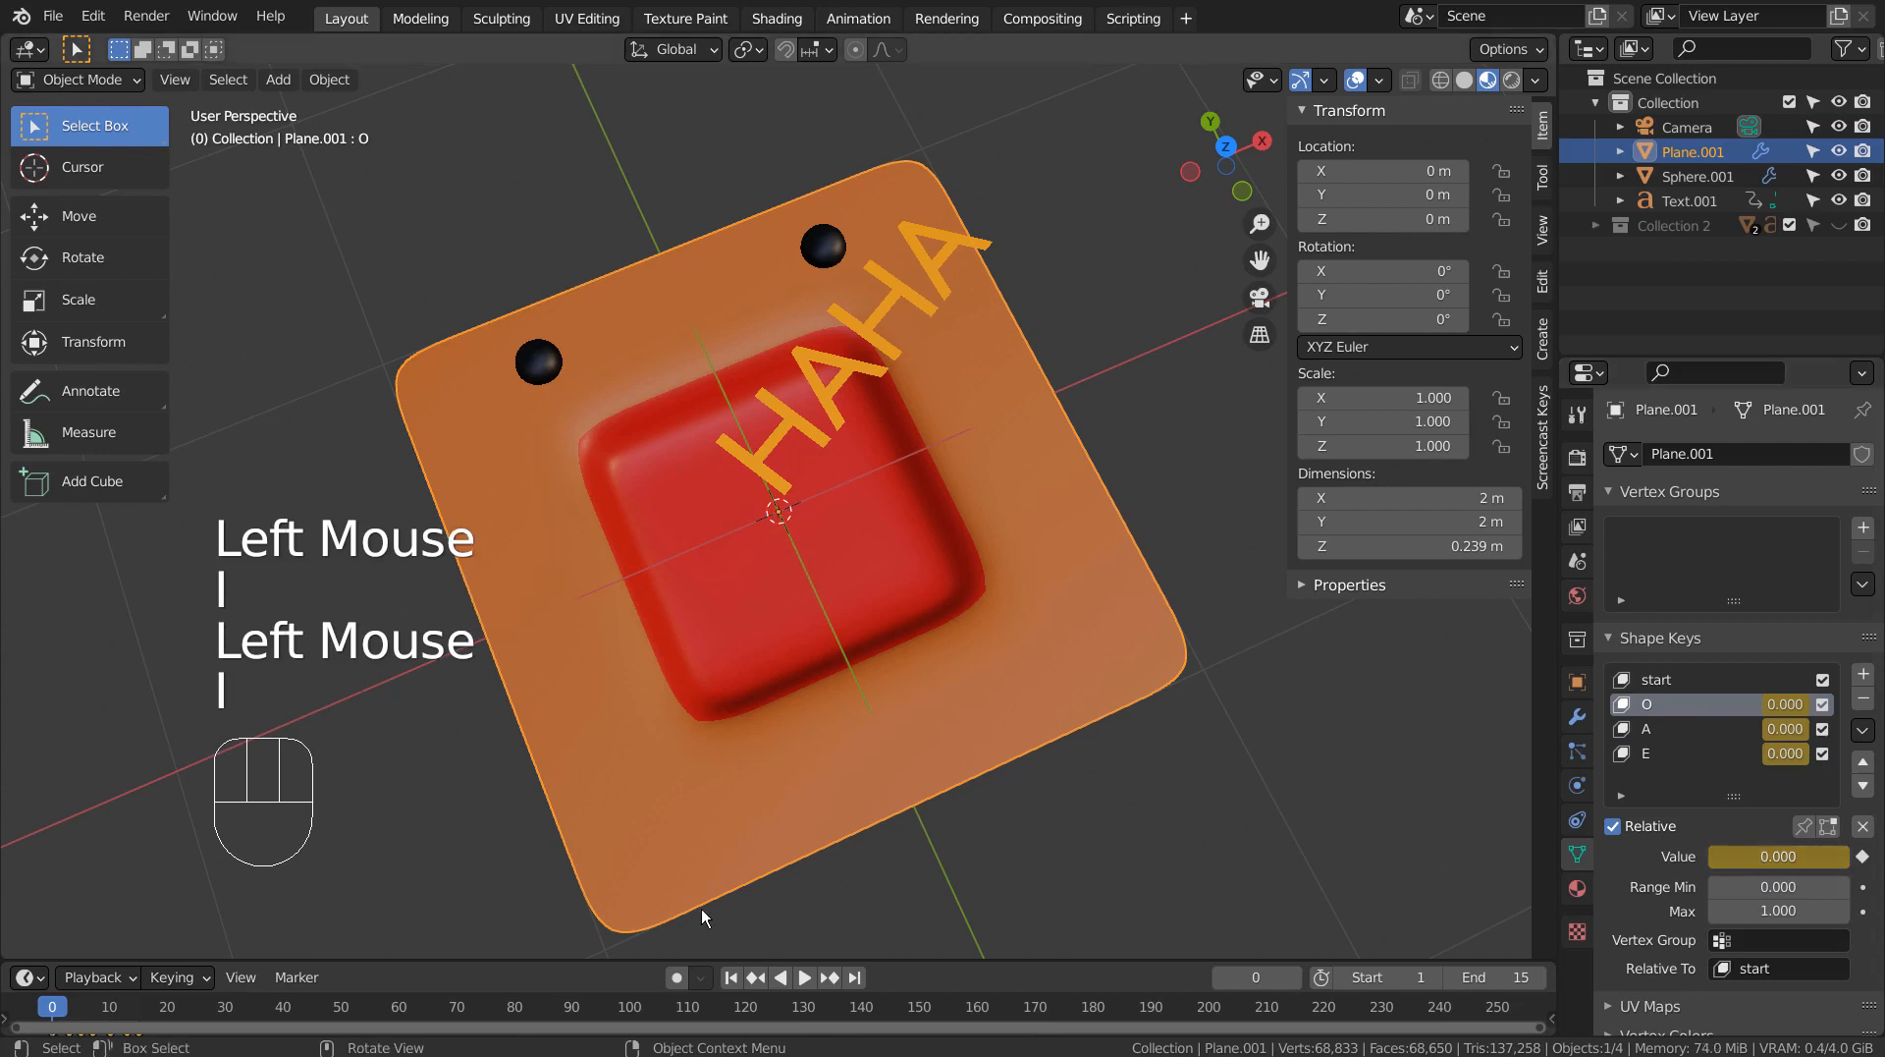
# Play the animation with the frame 0 shape keyframes in place and return to frame 1.
pyautogui.click(803, 977)
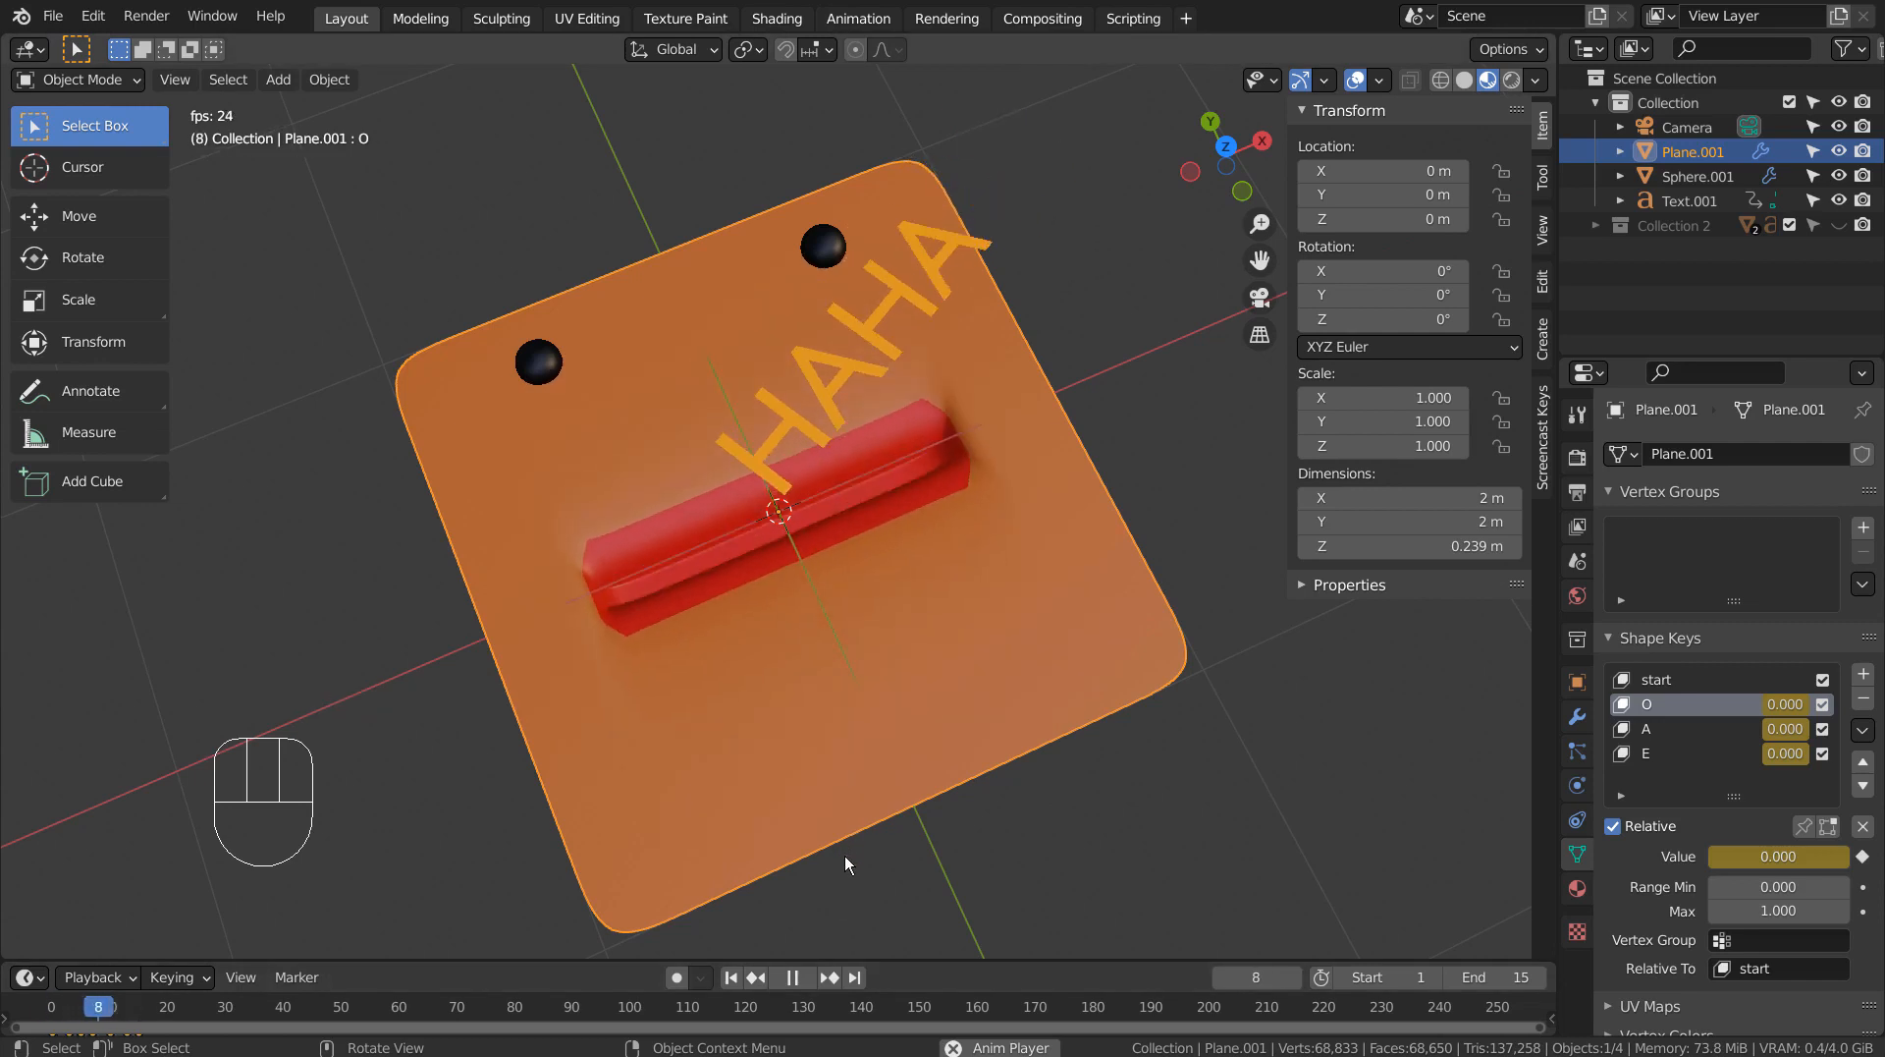
pyautogui.click(788, 976)
pyautogui.click(732, 978)
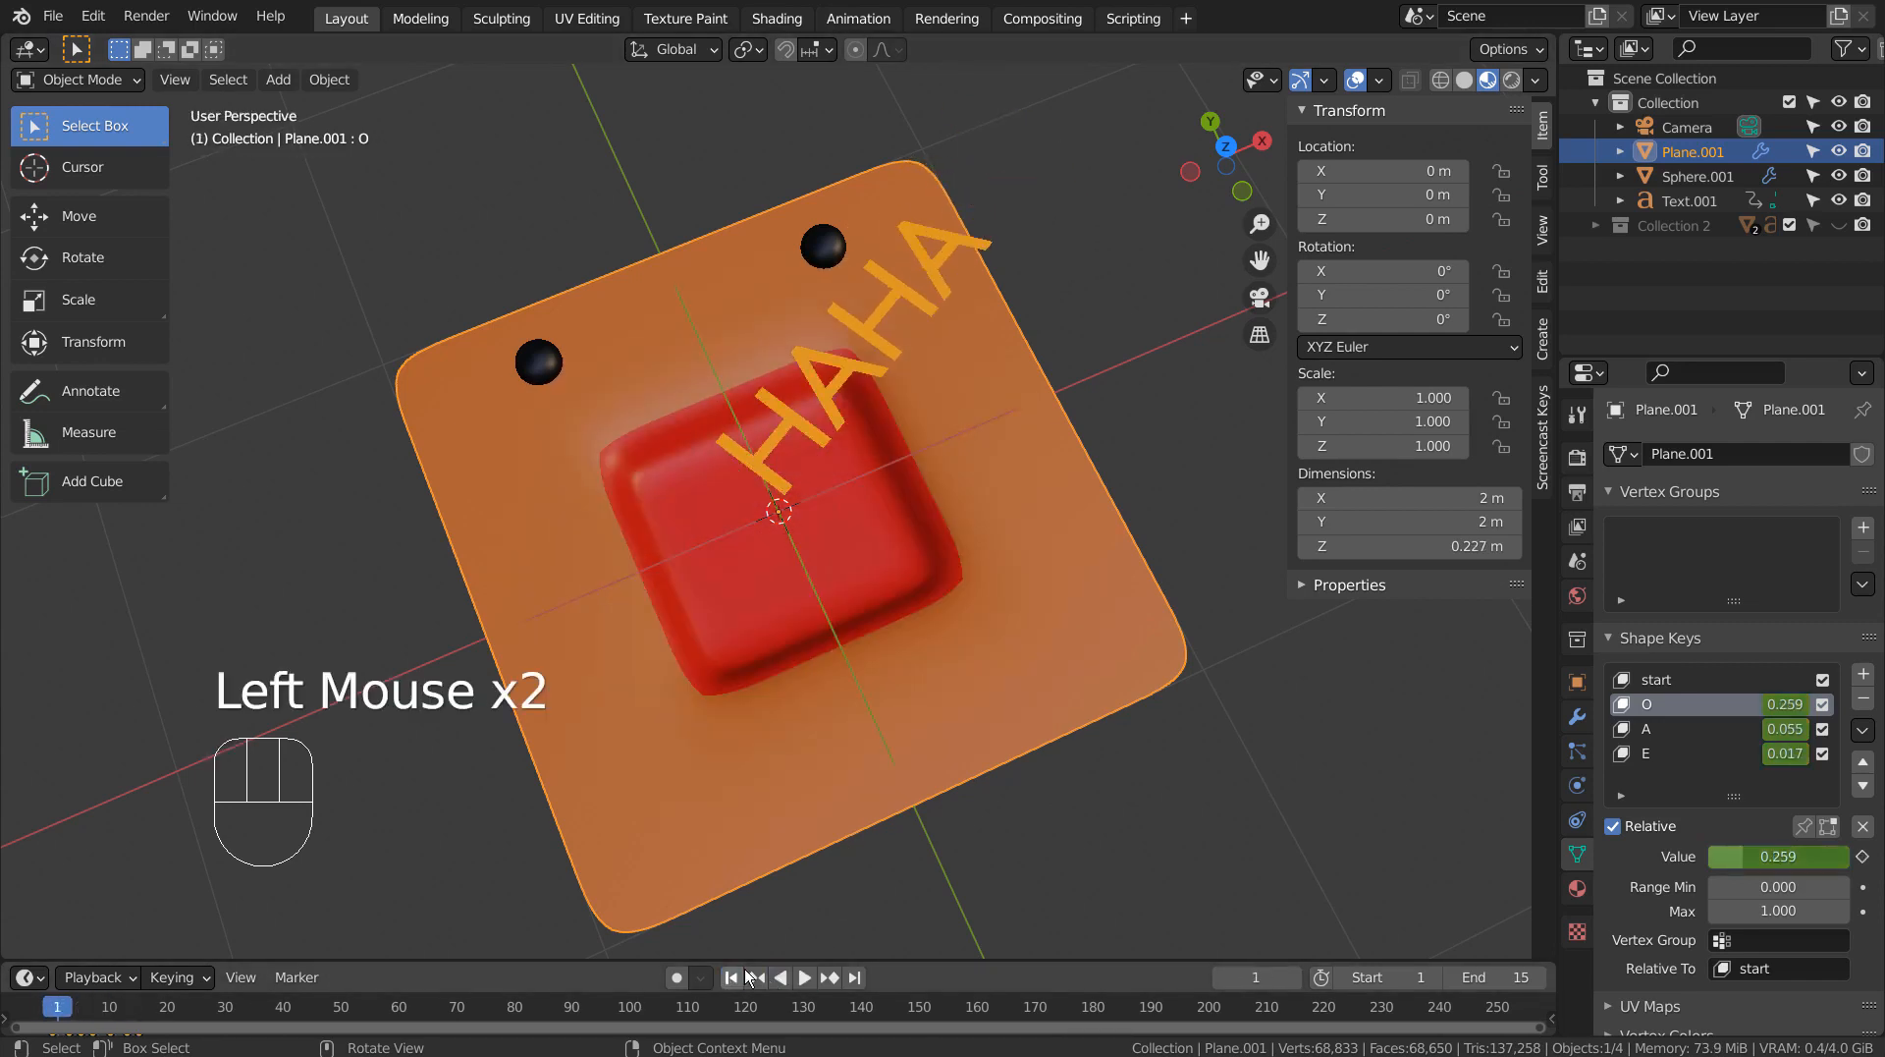
# Try setting the O, A and E shape keys to 0.000 on frame 1 without keyframing them.
pyautogui.click(1683, 694)
pyautogui.moveTo(1759, 865)
pyautogui.mouseDown()
pyautogui.moveTo(1846, 864)
pyautogui.moveTo(1709, 864)
pyautogui.moveTo(1791, 864)
pyautogui.mouseUp()
pyautogui.click(1784, 730)
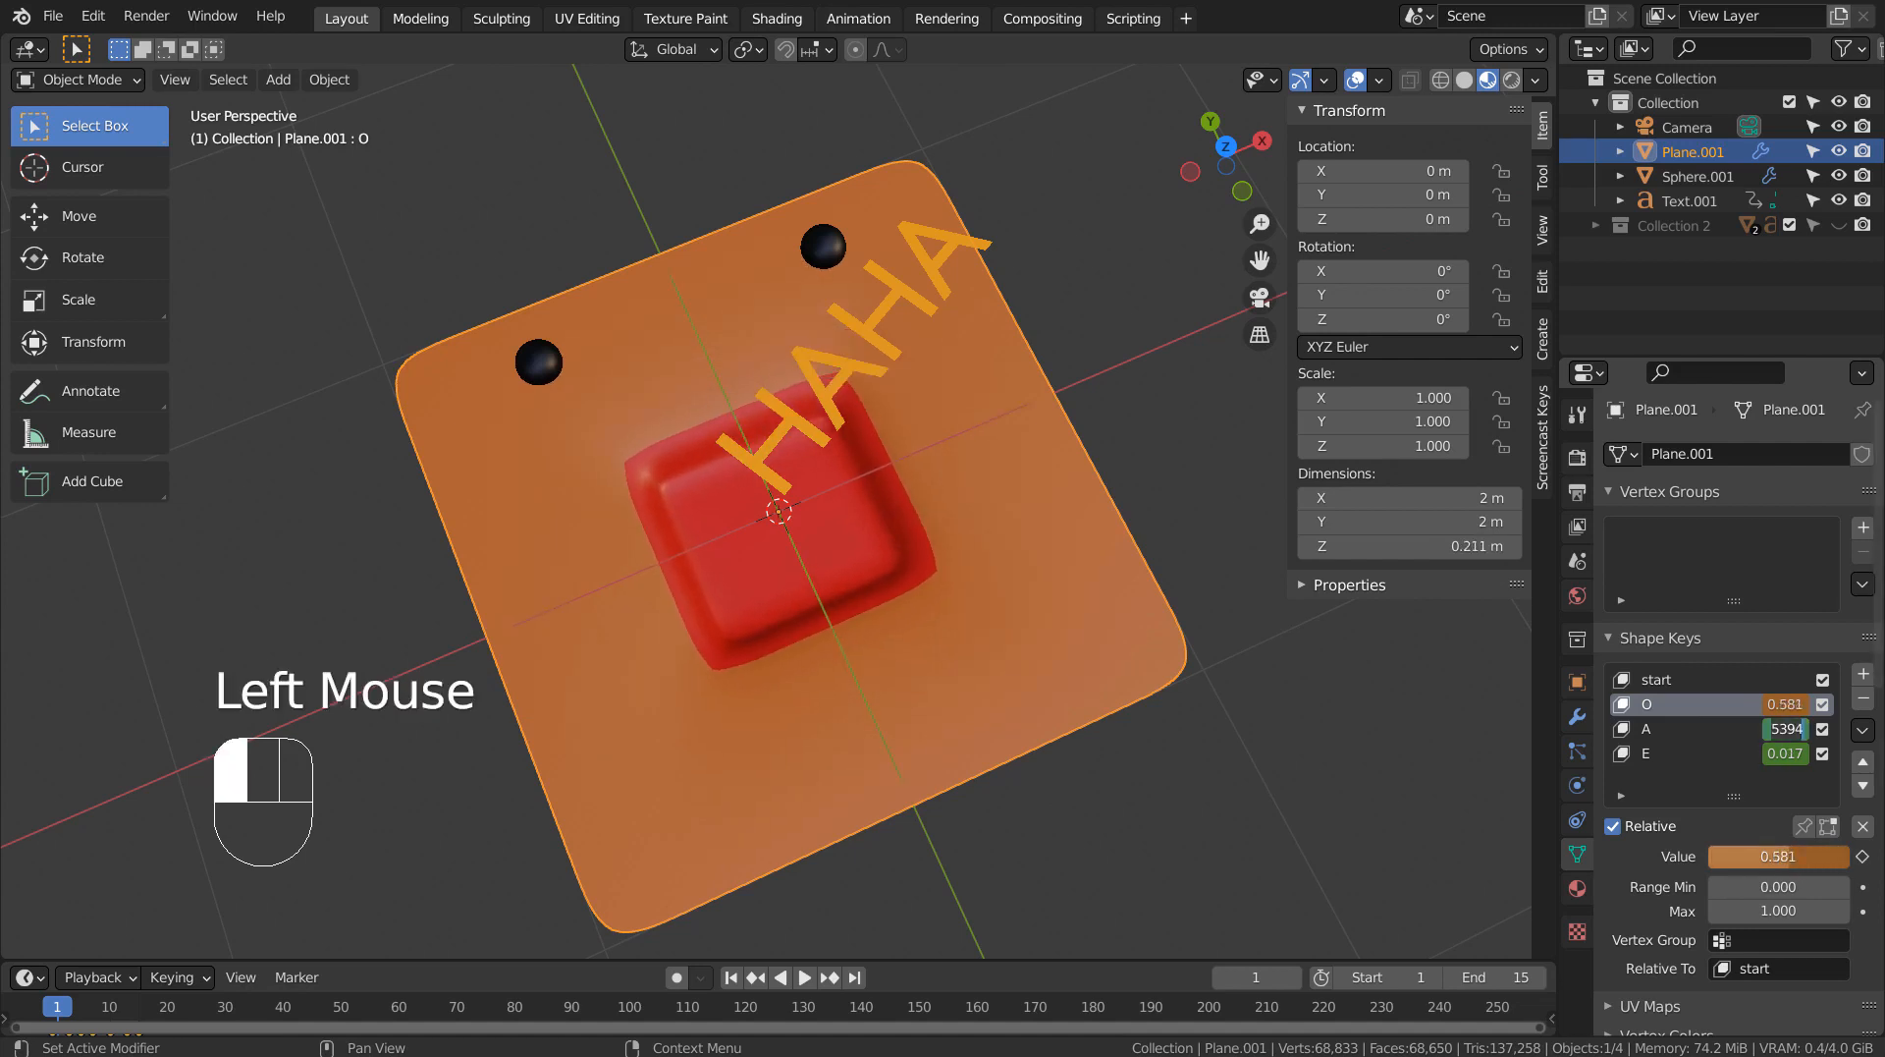
pyautogui.click(1642, 729)
pyautogui.moveTo(1751, 857); pyautogui.dragTo(1713, 864)
pyautogui.click(1658, 754)
pyautogui.click(1725, 703)
pyautogui.click(1717, 726)
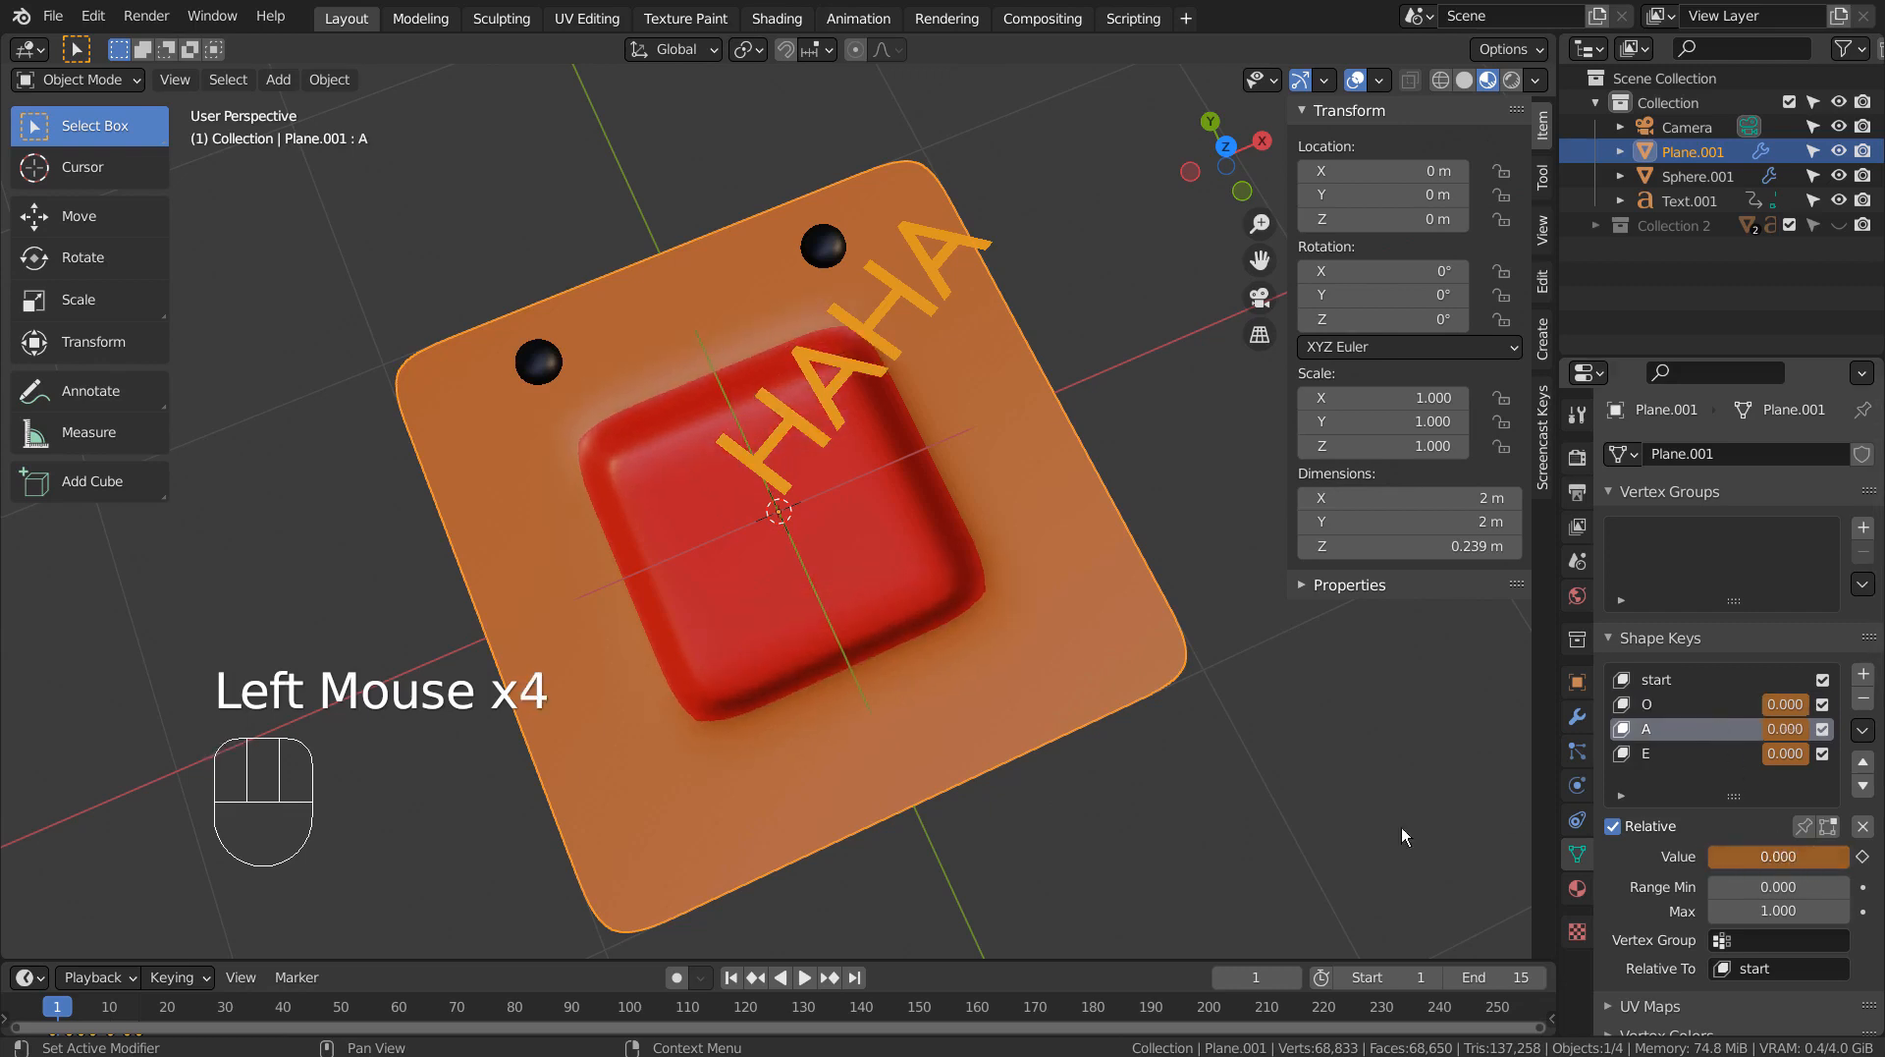
# Play the looping animation and view the whole face with its HAHA text from farther away.
pyautogui.click(811, 977)
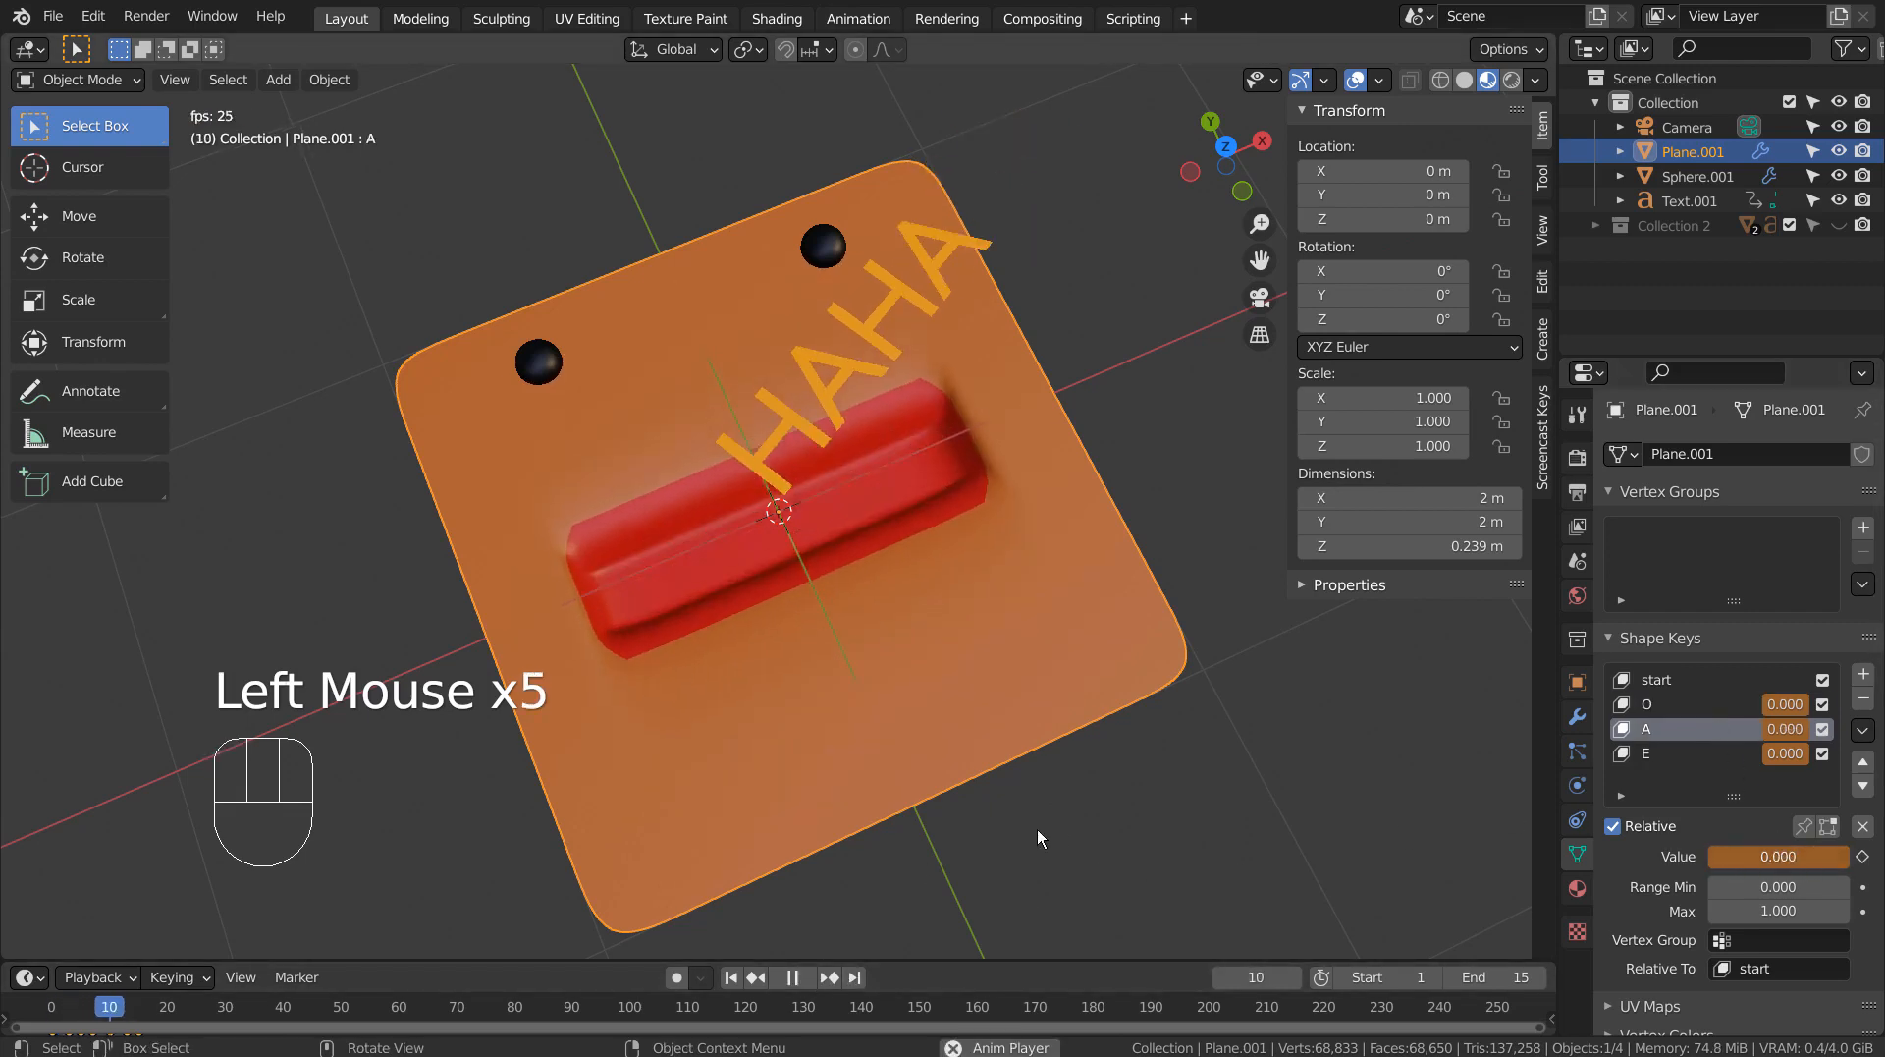
pyautogui.scroll(-2, 1149, 782)
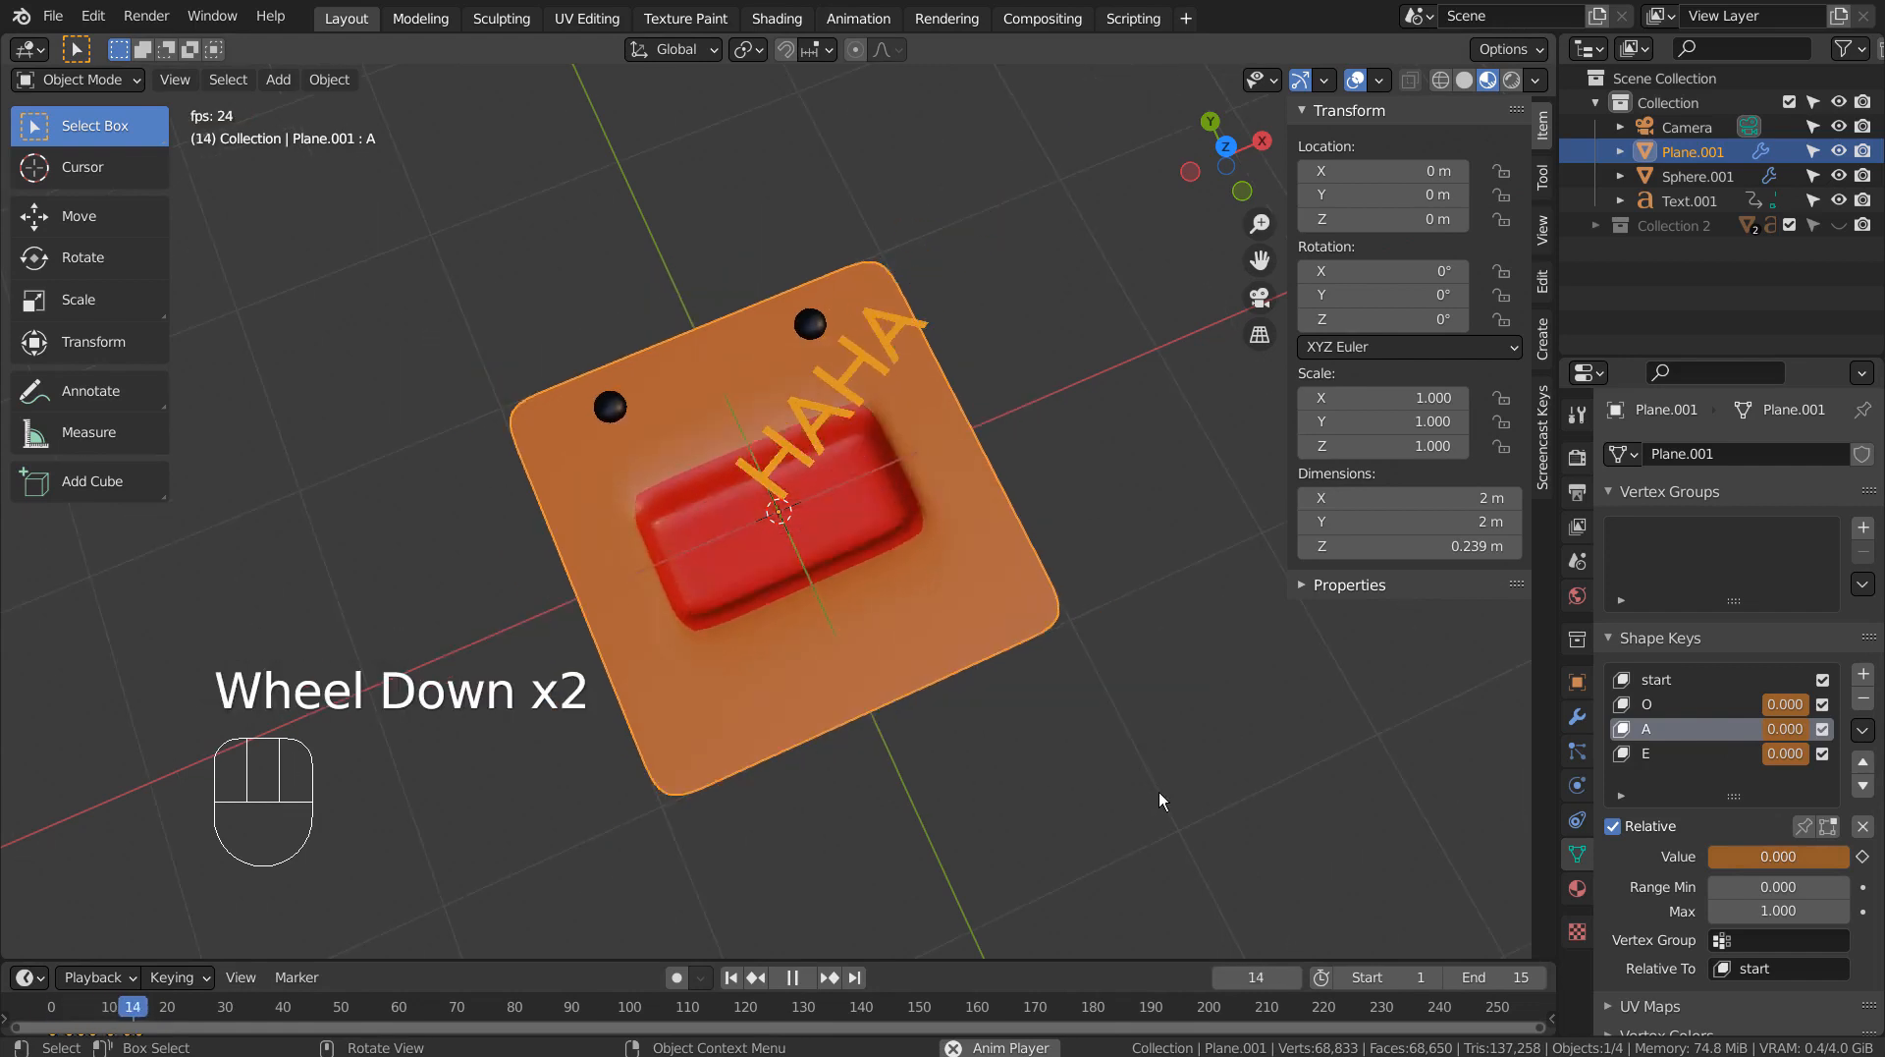